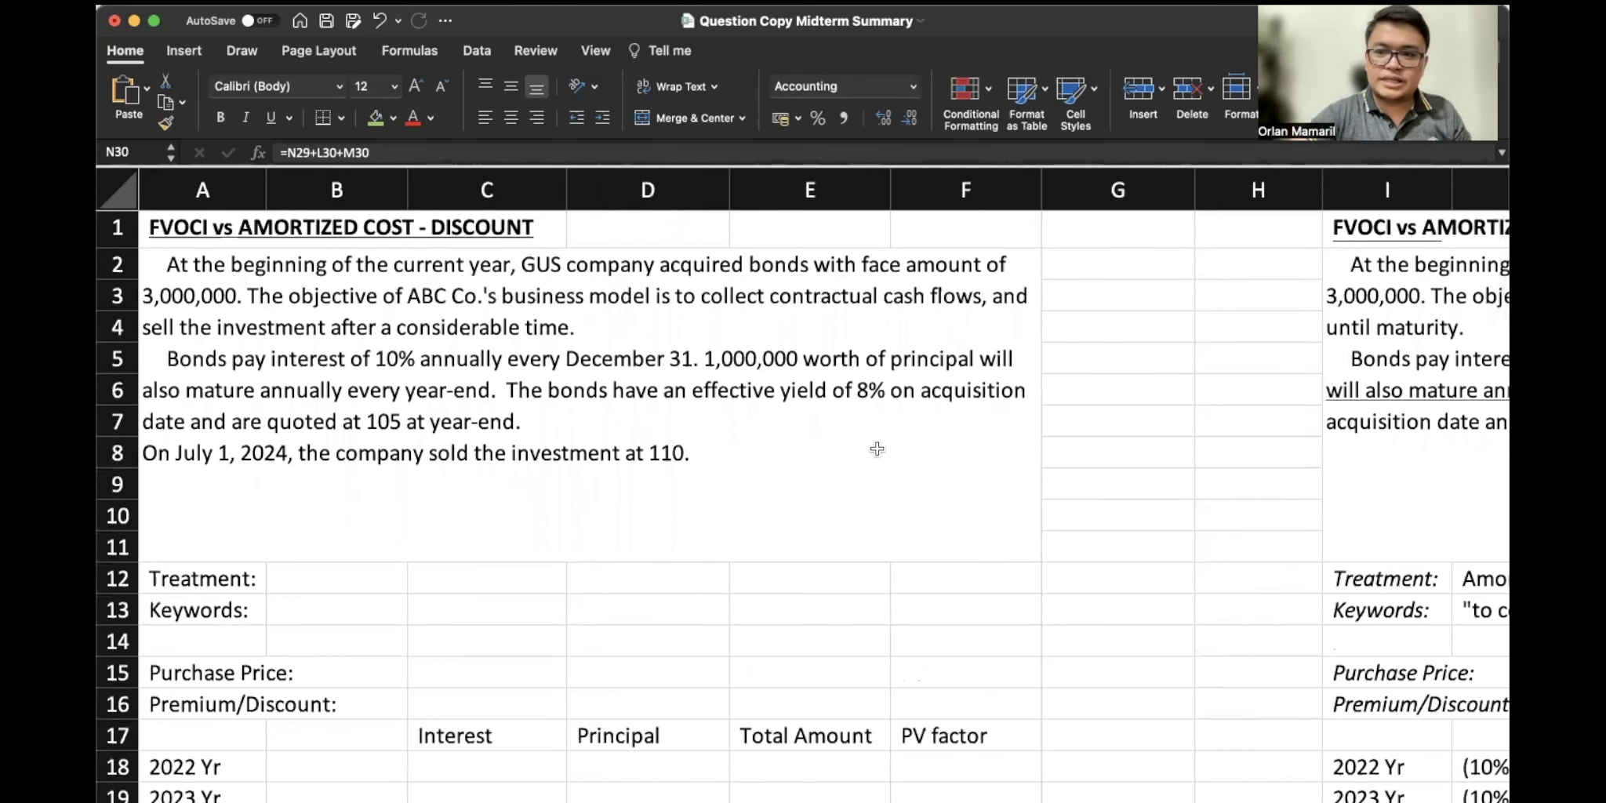
Enter the keywords quote ending in '- HOLD TO COLLECT AND SELL' in B13
scroll(877, 449, "right", 5)
scroll(877, 448, "right", 1)
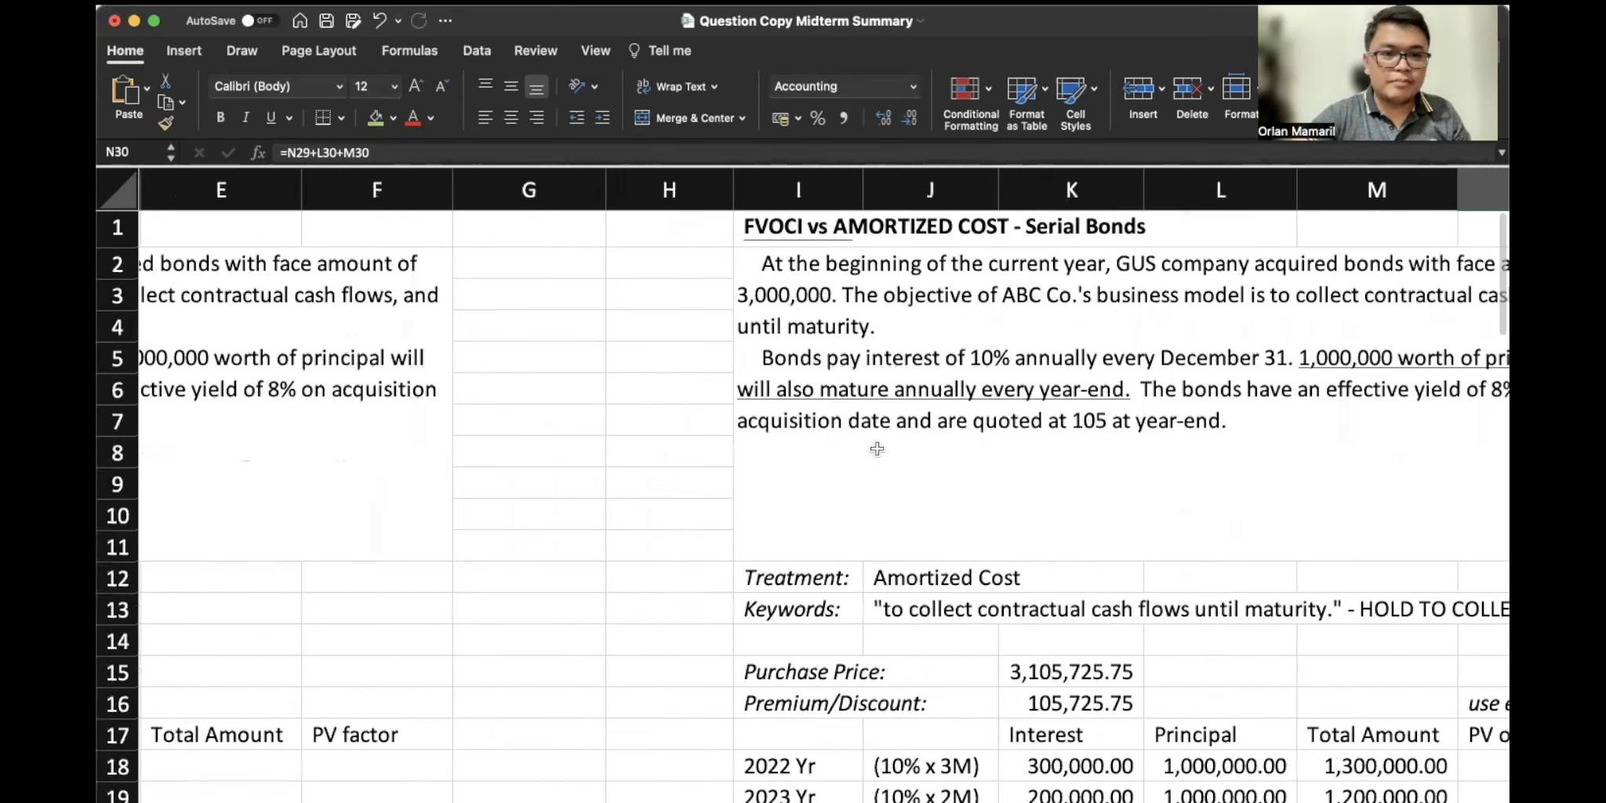
scroll(877, 449, "left", 6)
scroll(877, 449, "up", 4)
scroll(877, 453, "down", 1)
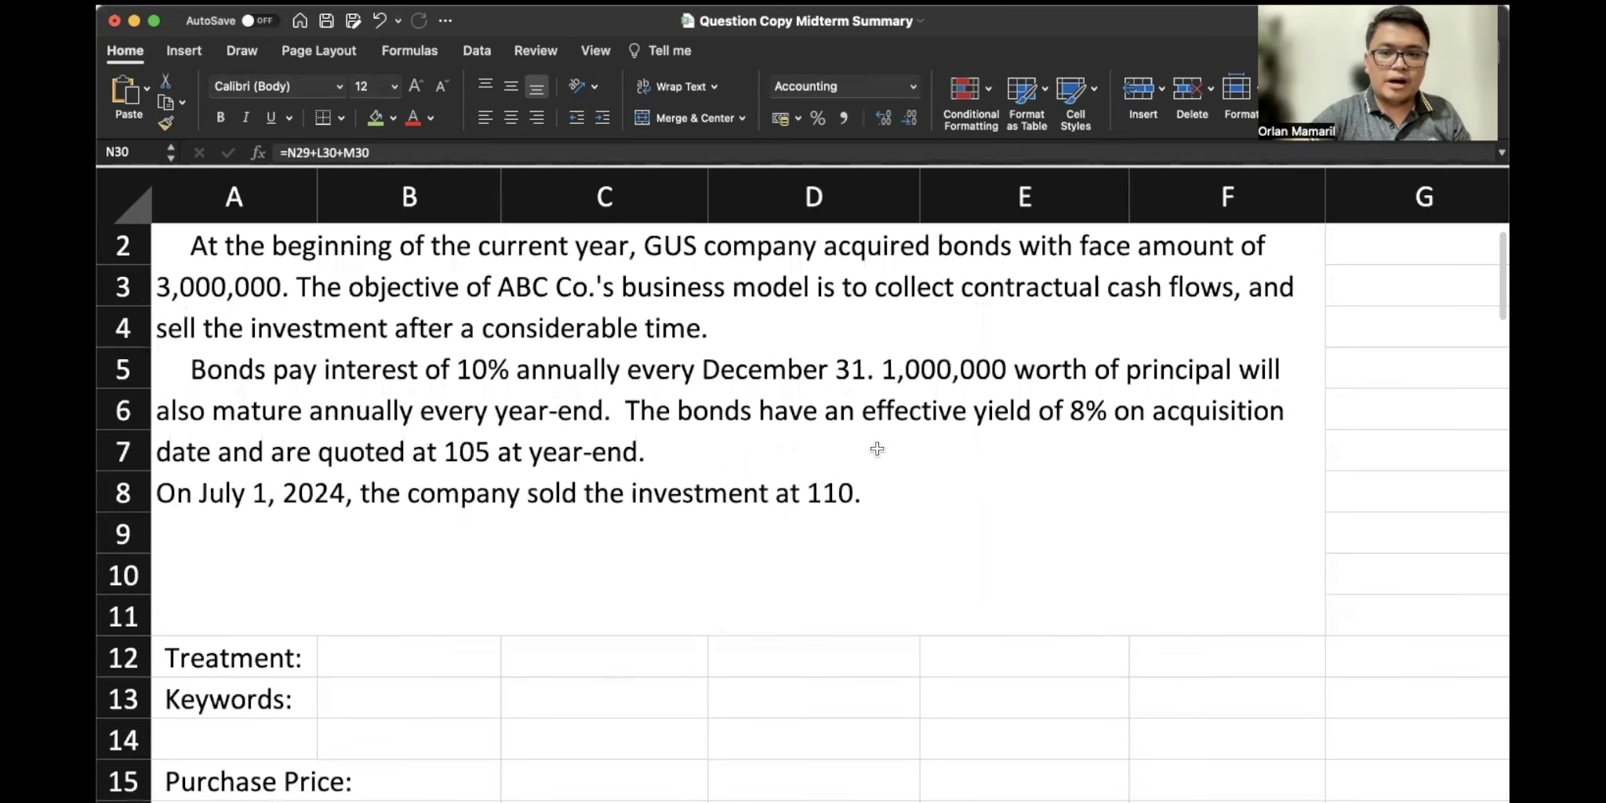
scroll(355, 667, "up", 1)
left_click(369, 699)
type("\"cpolle")
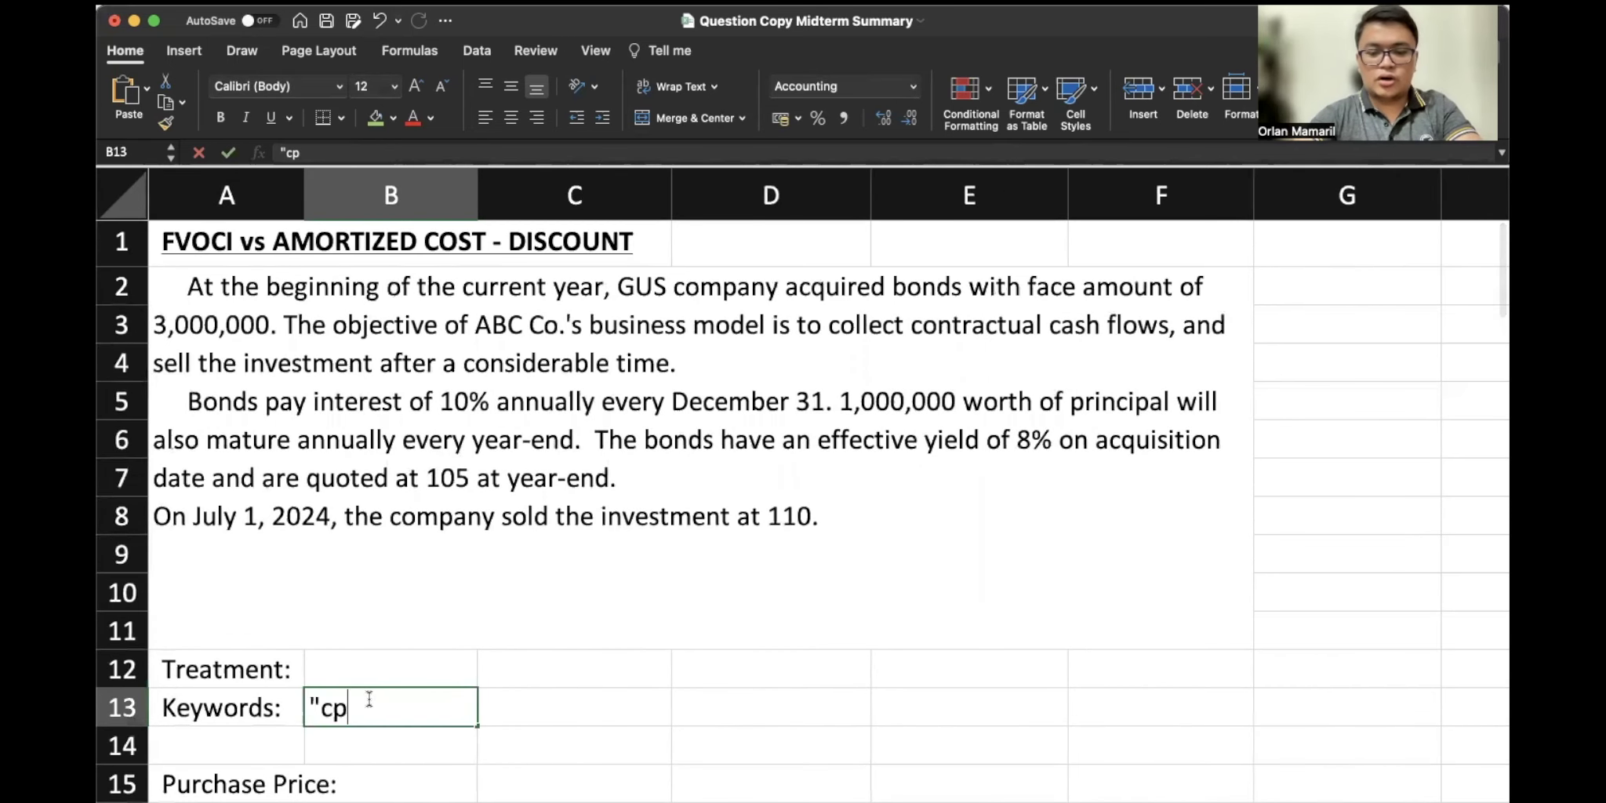
key("BackSpace")
key("BackSpace")
key("BackSpace")
key("BackSpace")
key("BackSpace")
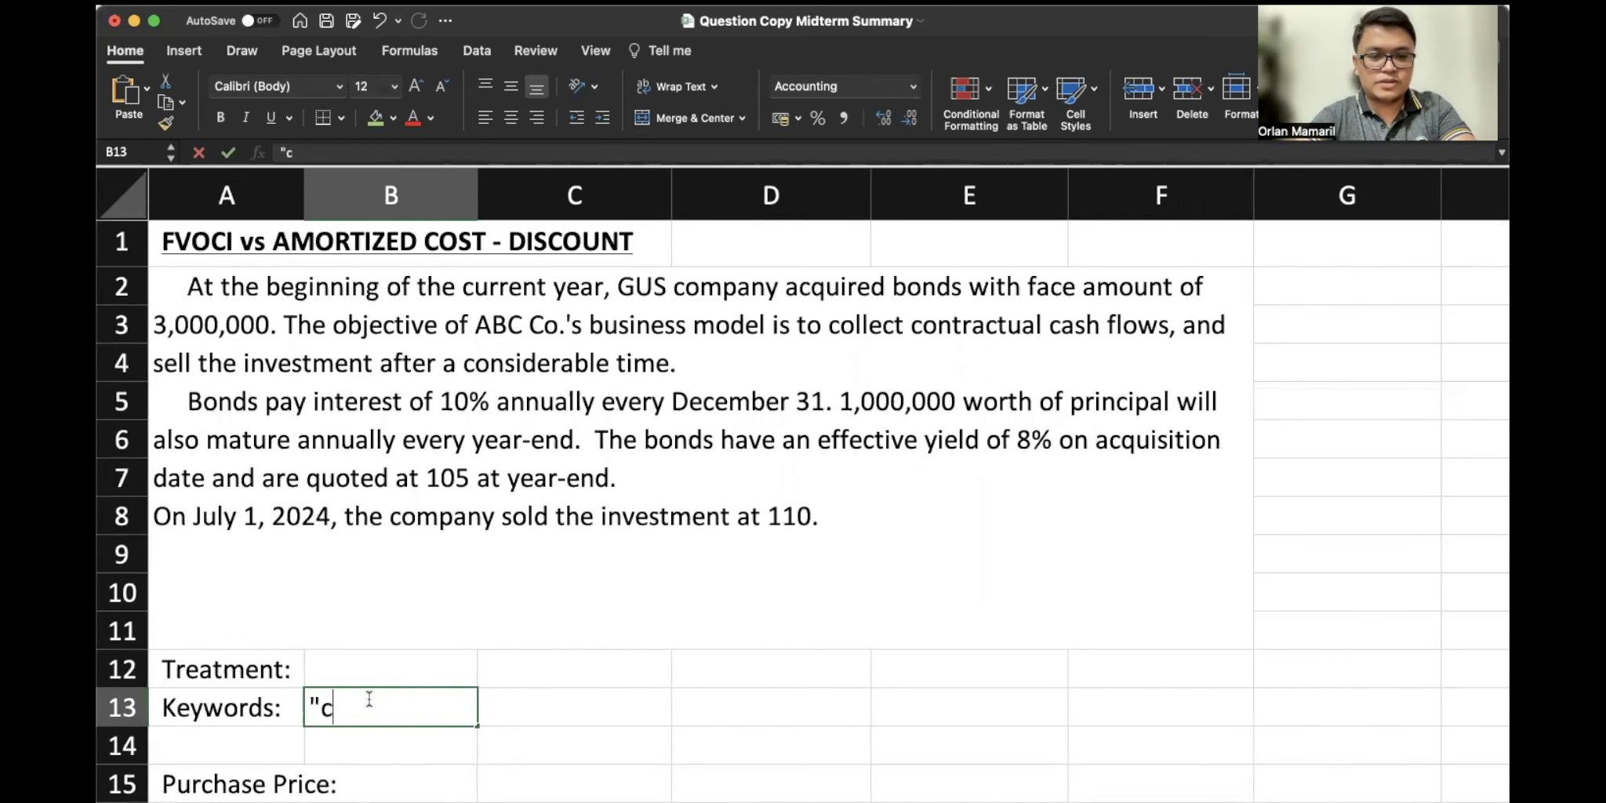
type("ollect cas")
key("BackSpace")
key("BackSpace")
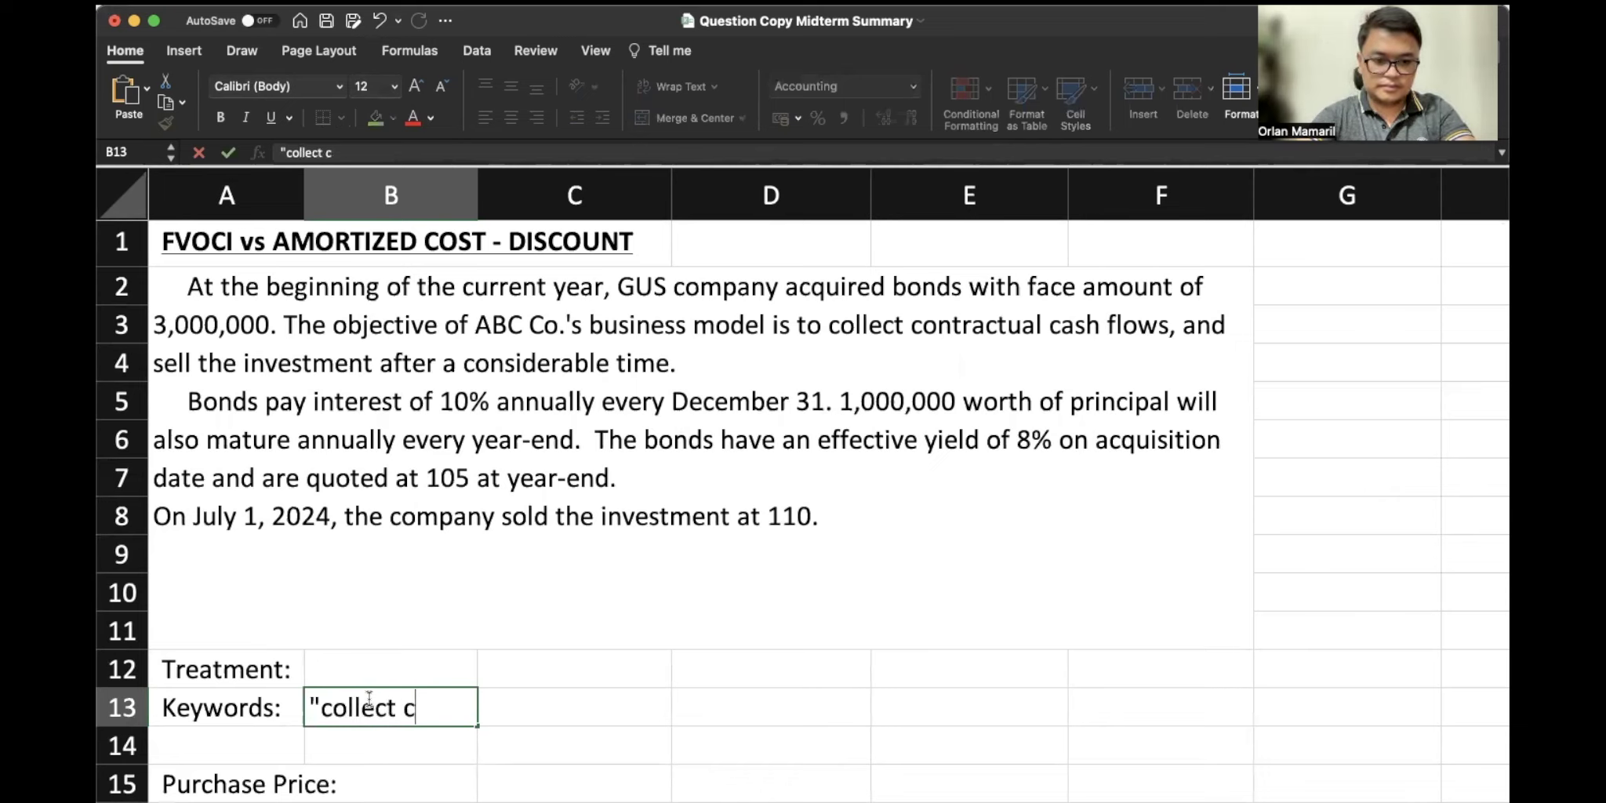
type("ontractual cash flows")
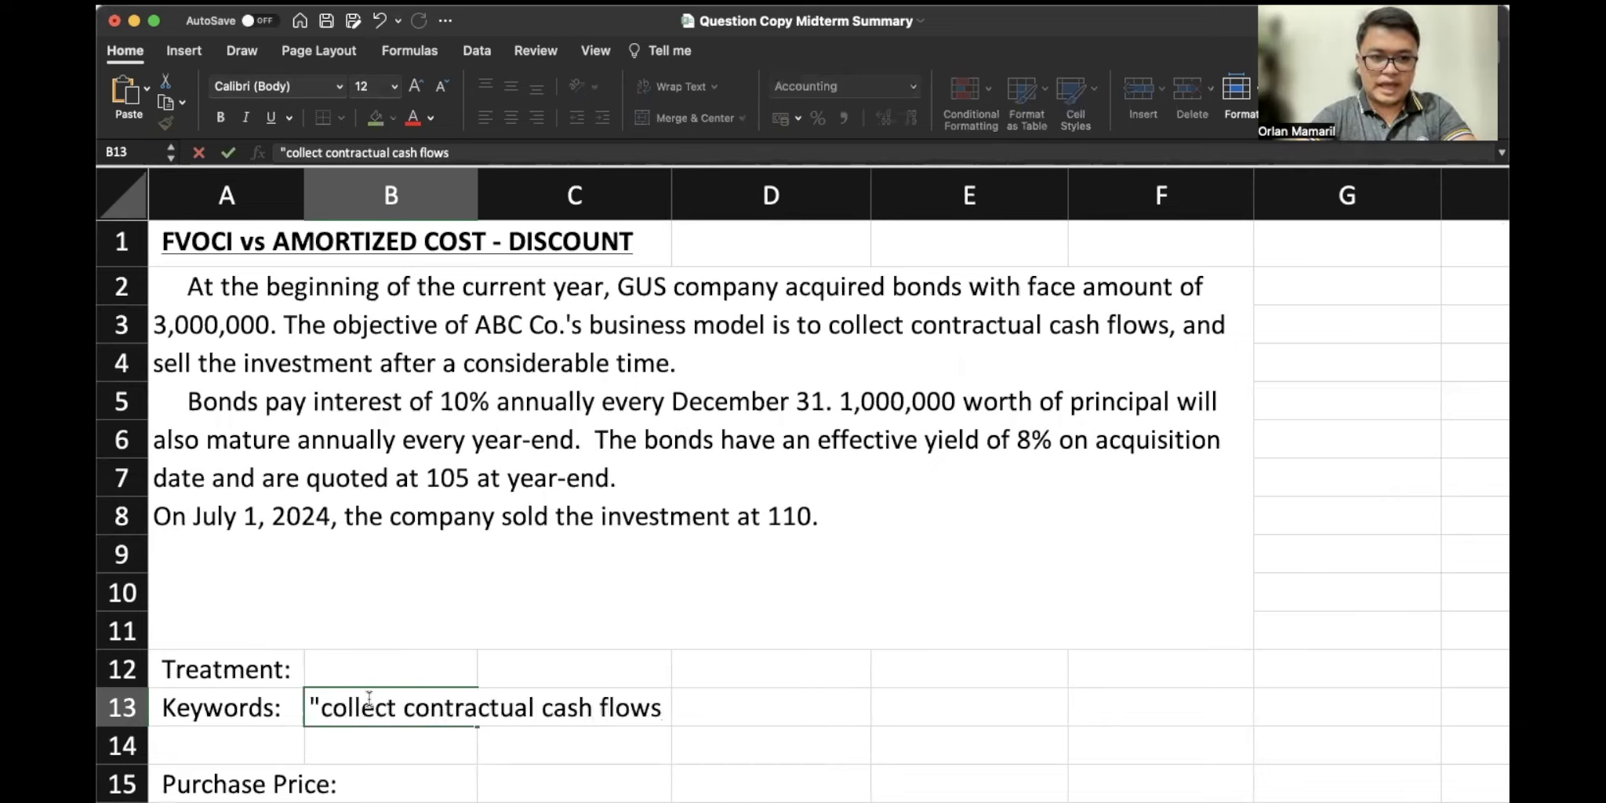
type(", and sell the in")
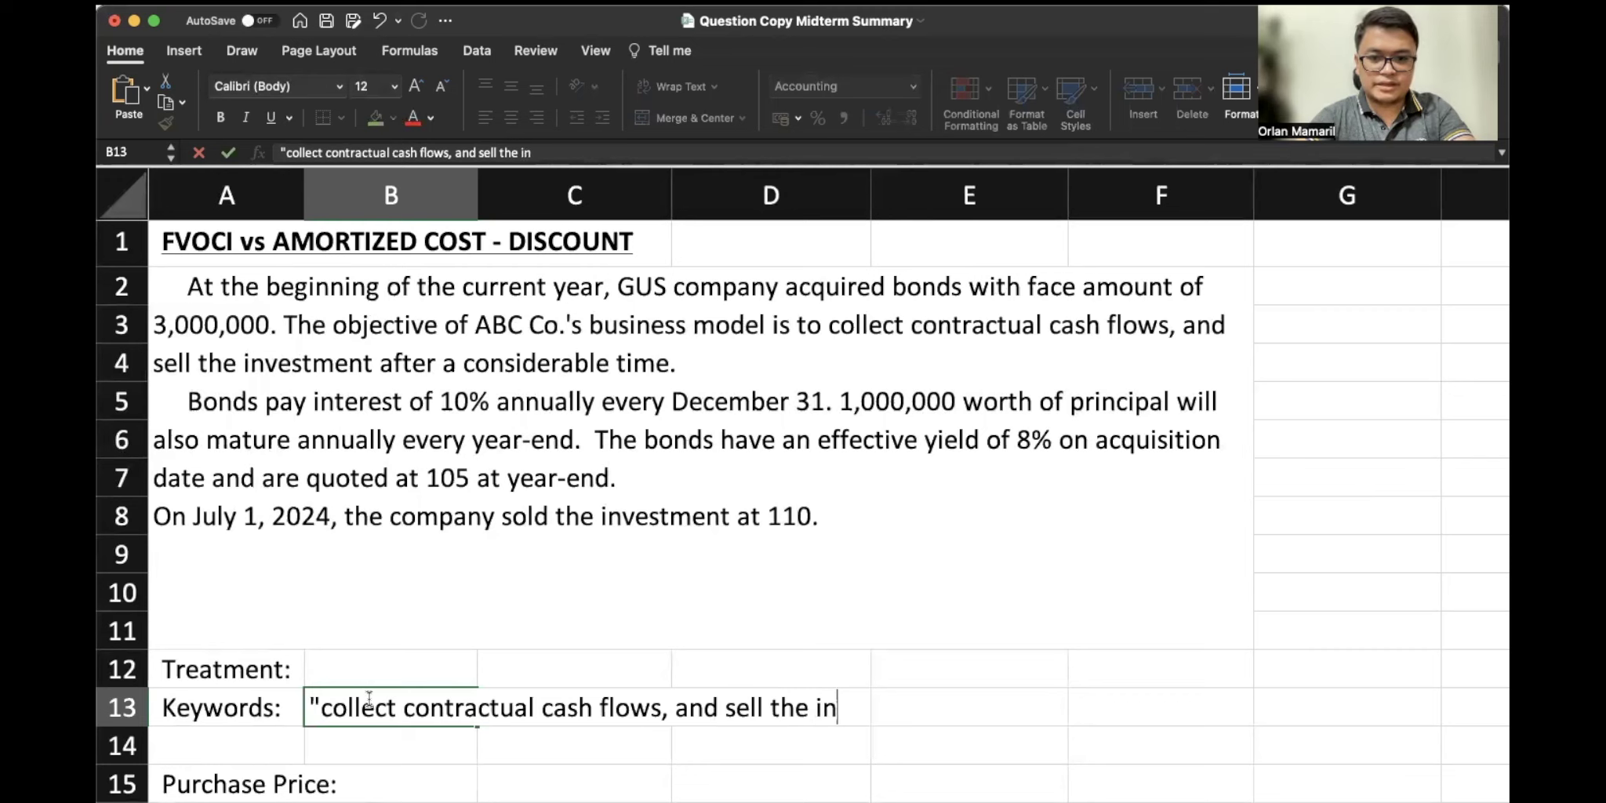
type("vestment after a cons")
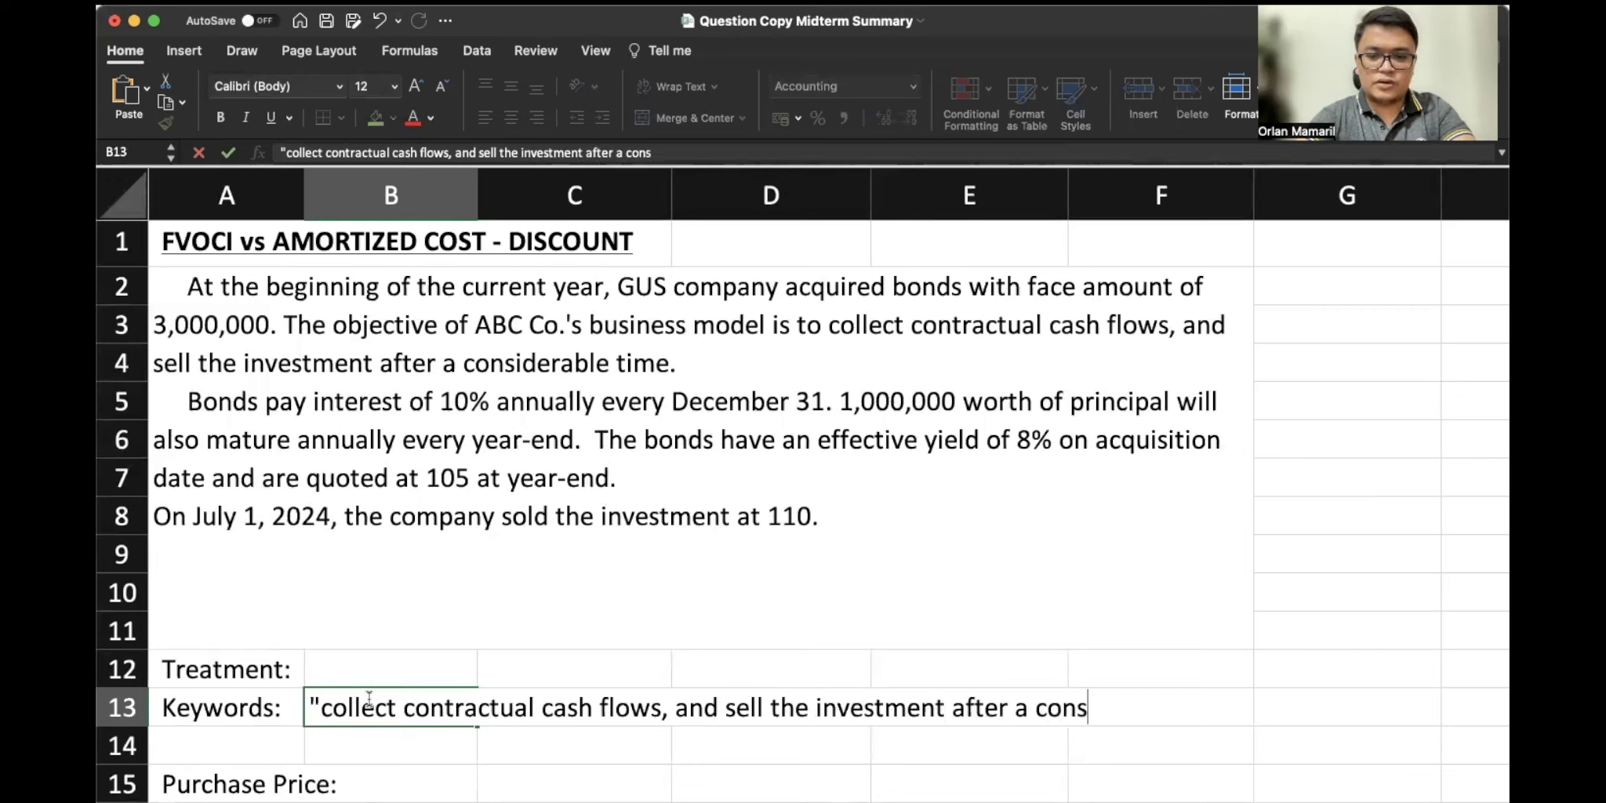
type("ideran")
key("BackSpace")
key("BackSpace")
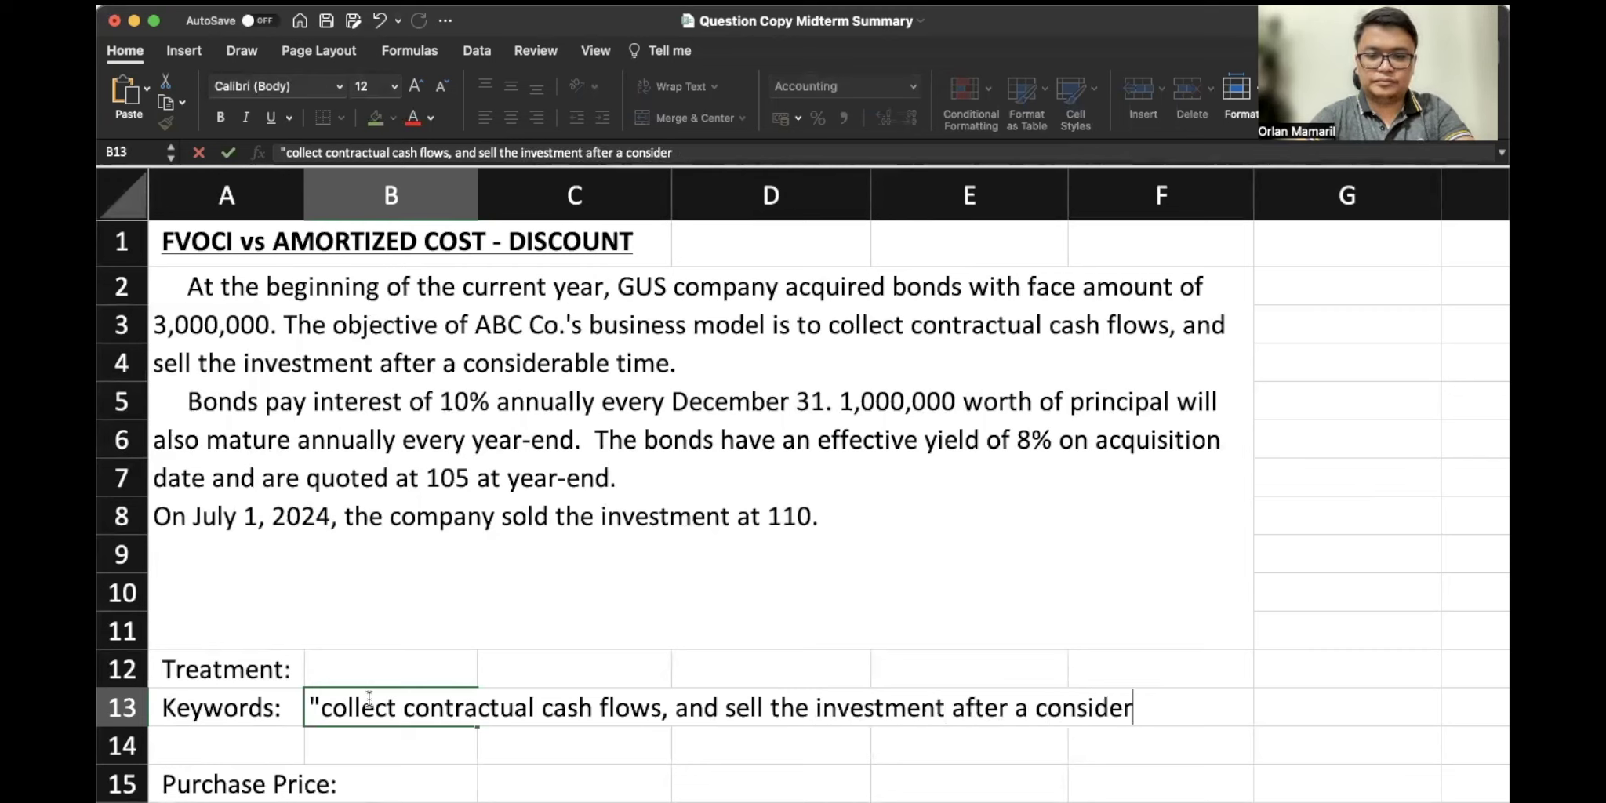
key("BackSpace")
key("BackSpace")
key("BackSpace")
key("BackSpace")
key("BackSpace")
key("BackSpace")
key("BackSpace")
key("BackSpace")
key("BackSpace")
key("BackSpace")
key("BackSpace")
key("BackSpace")
key("BackSpace")
key("BackSpace")
key("BackSpace")
key("BackSpace")
key("BackSpace")
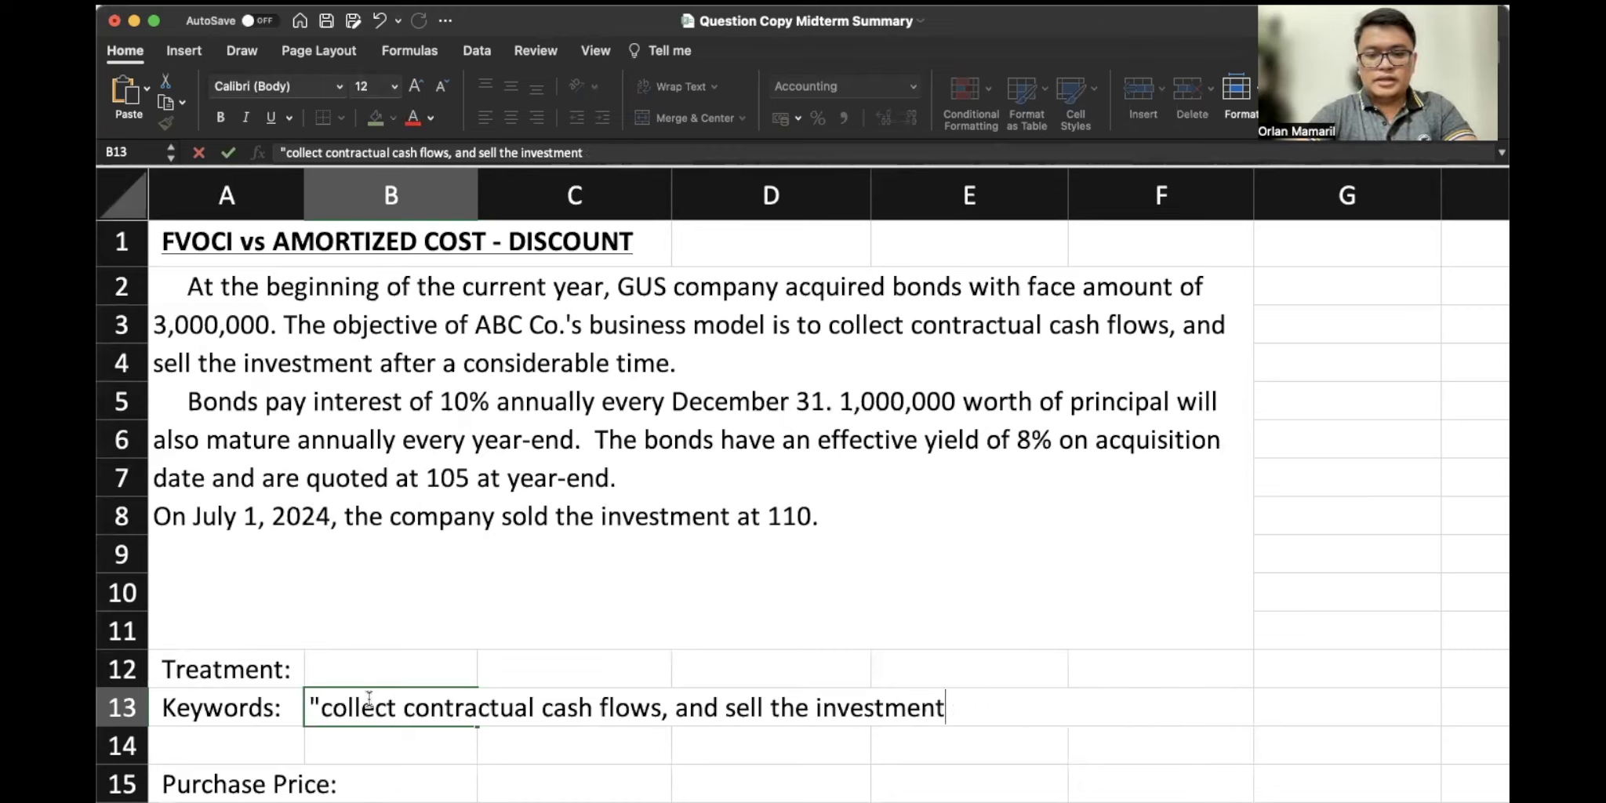
type("...\"")
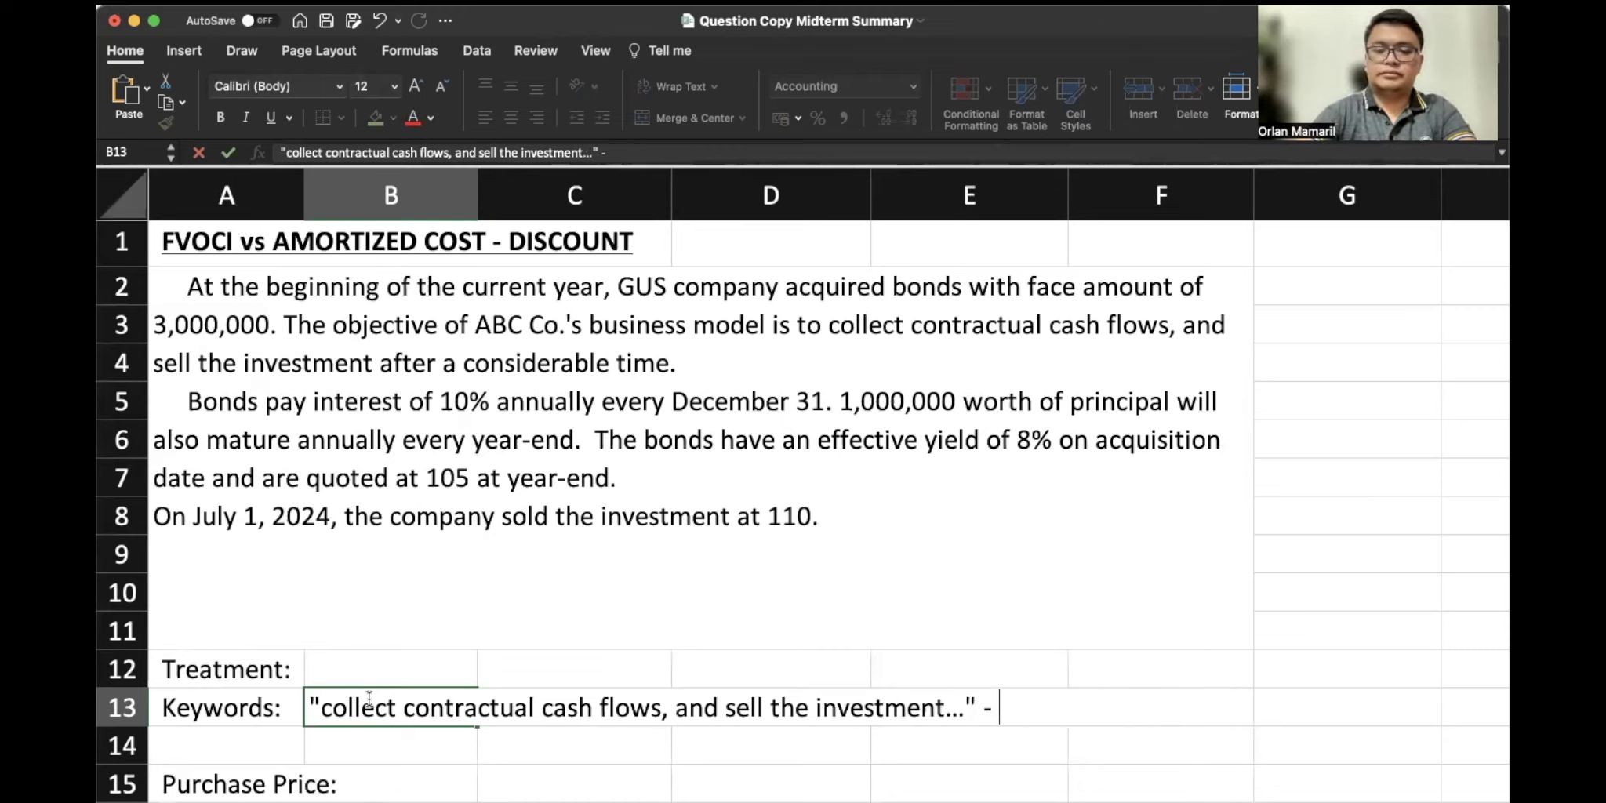
type(" - HOLD TO CO")
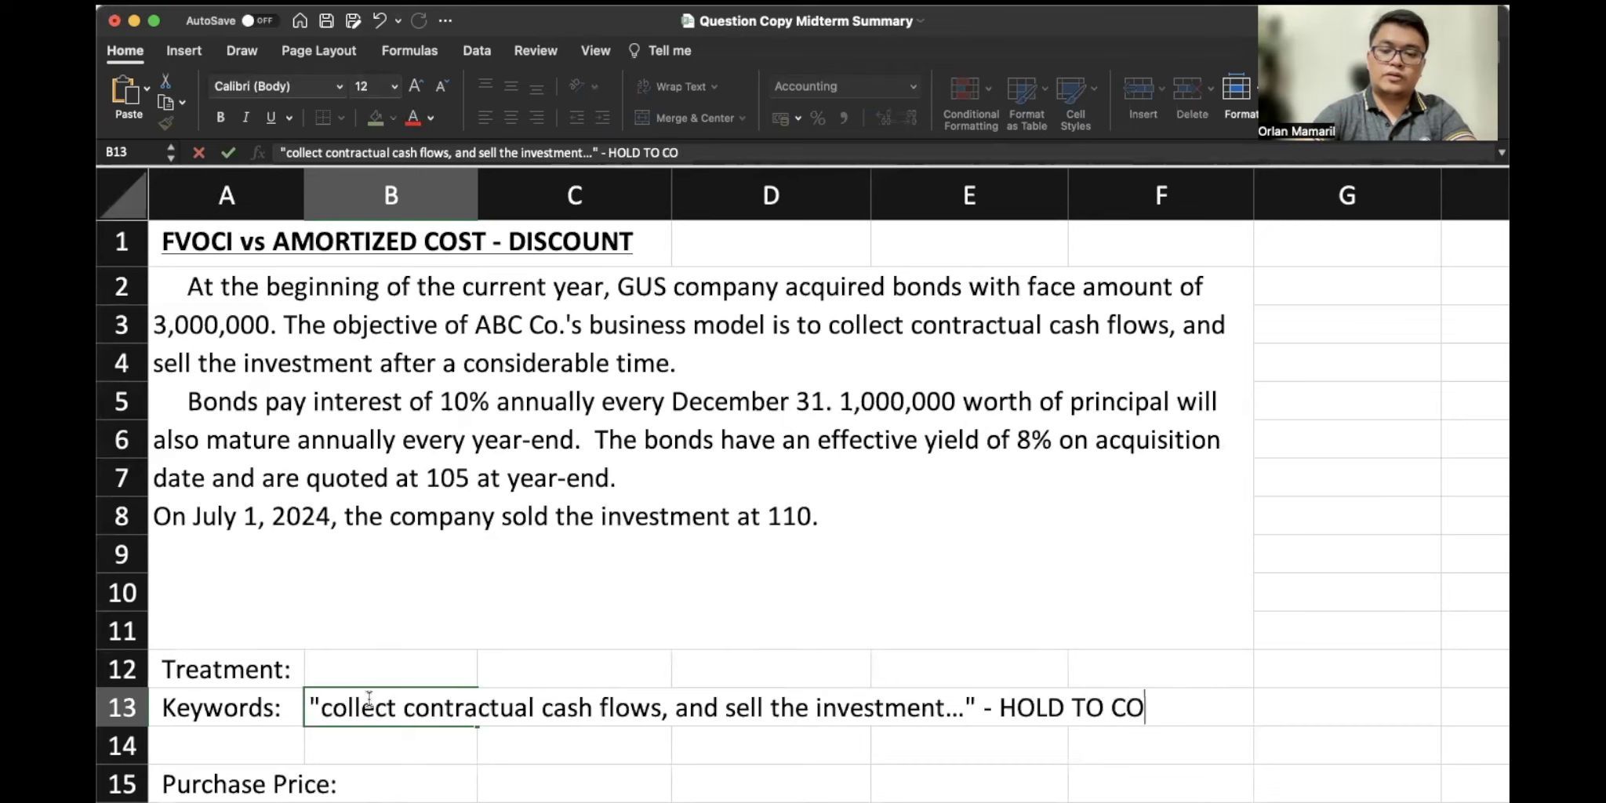
type("LLECT AND SELL")
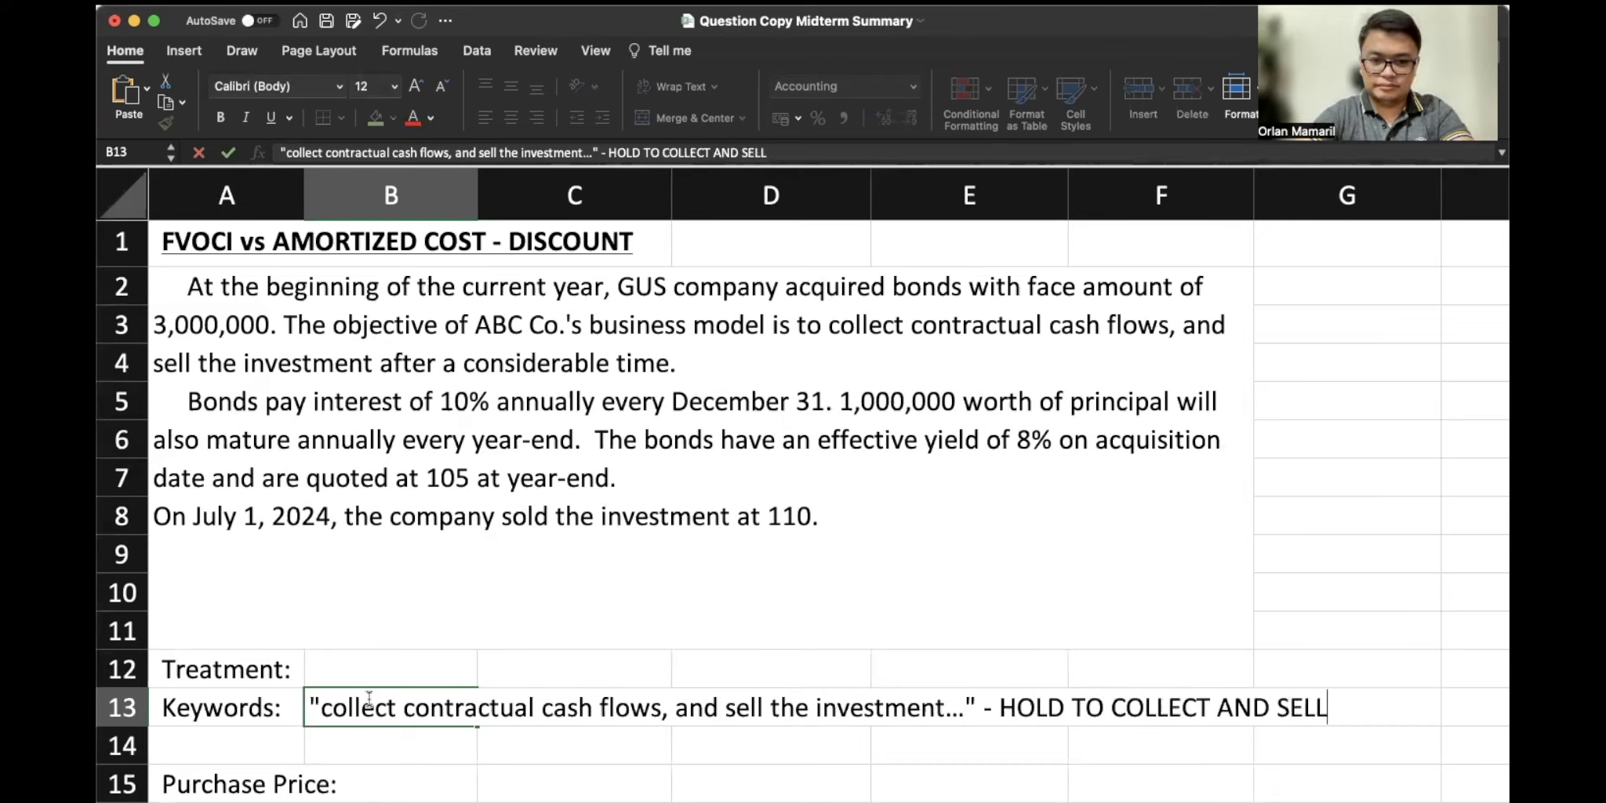
key("Return")
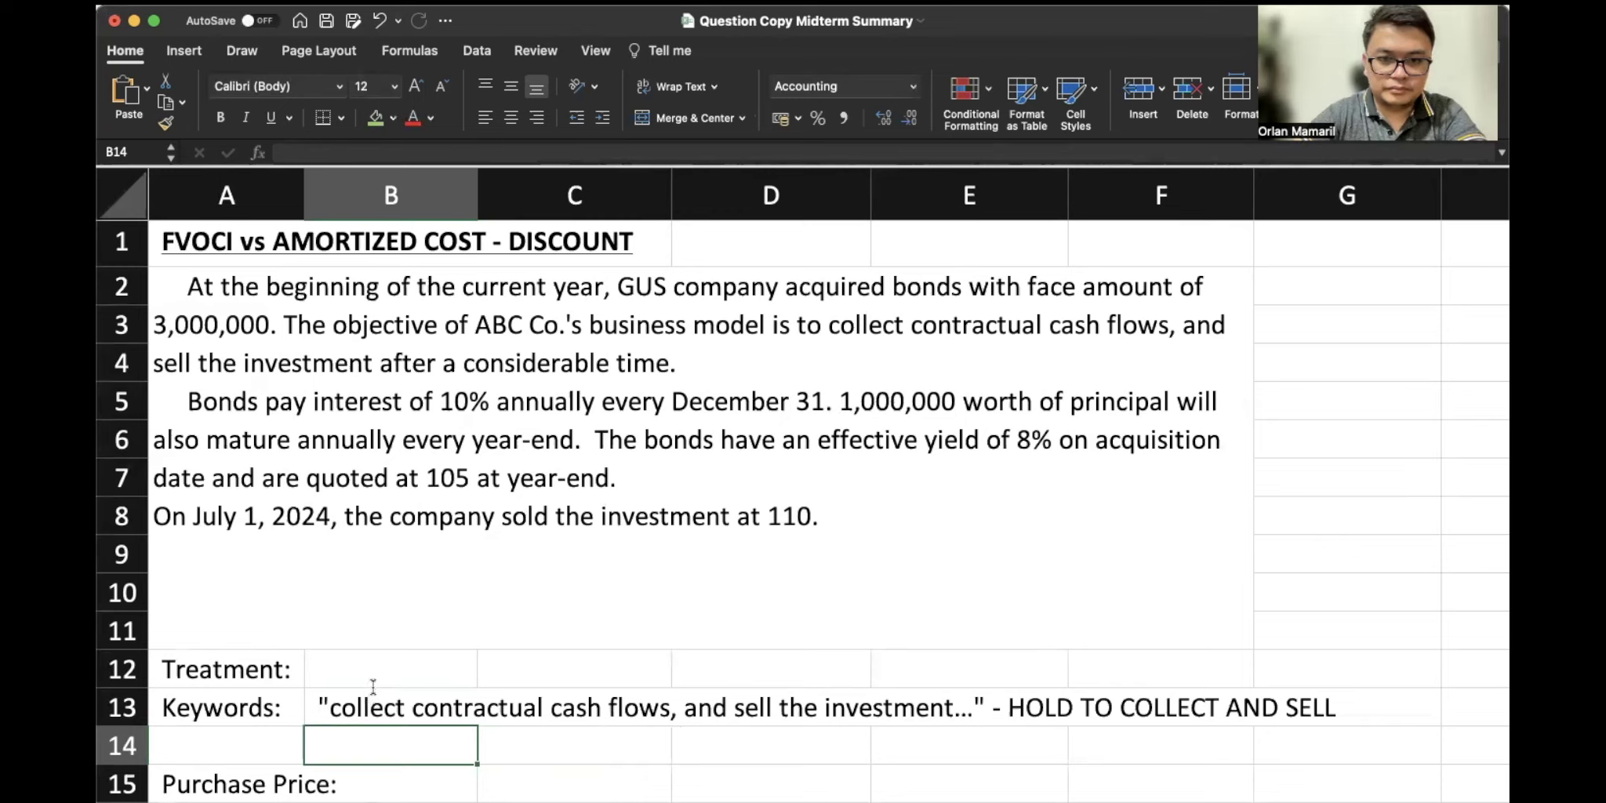
Enter FVOCI as the treatment in B12
left_click(386, 672)
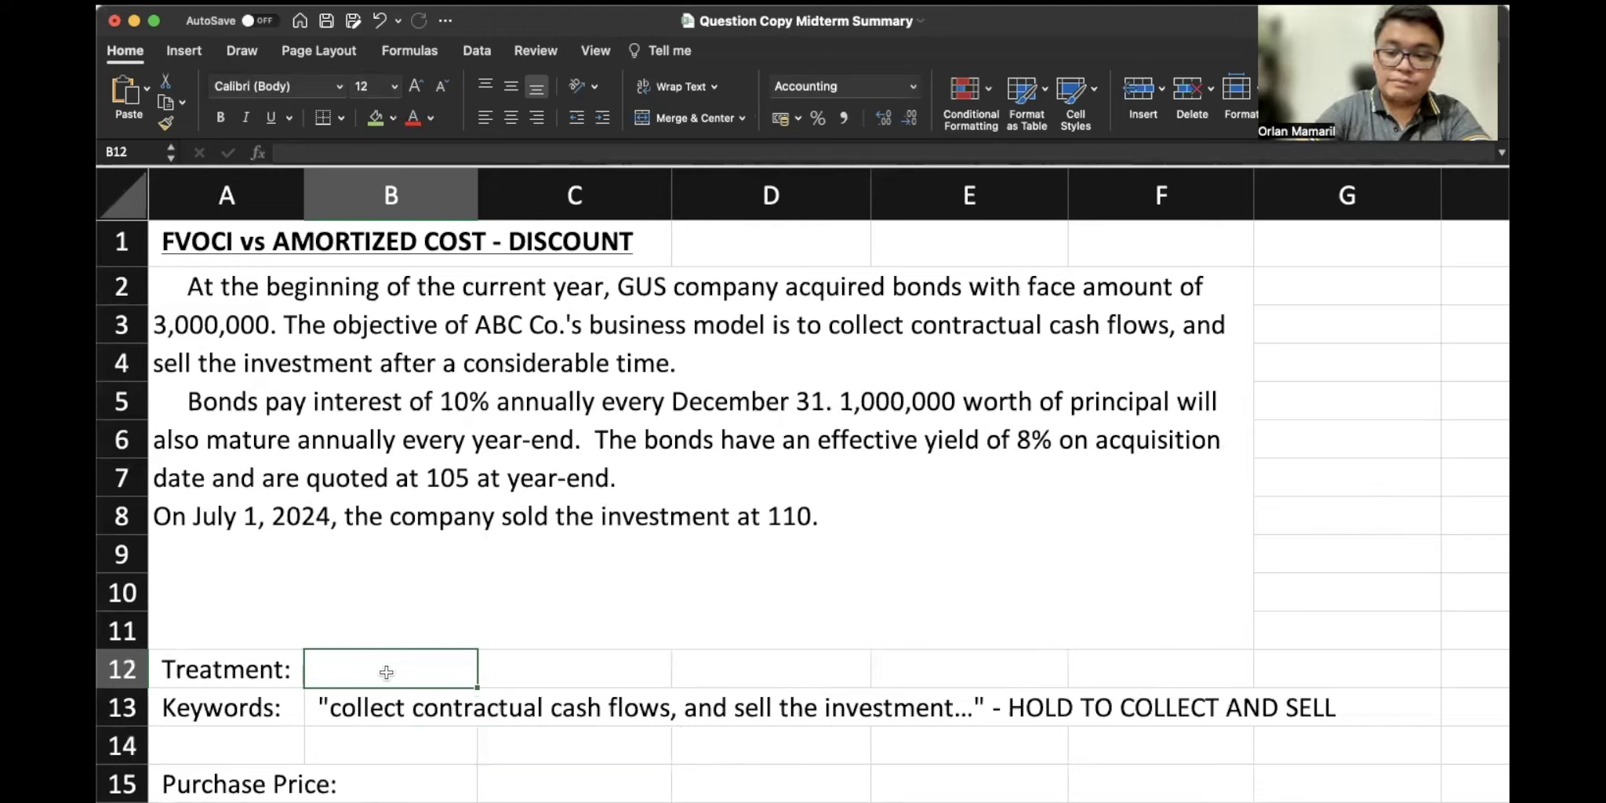
type("FVOCI")
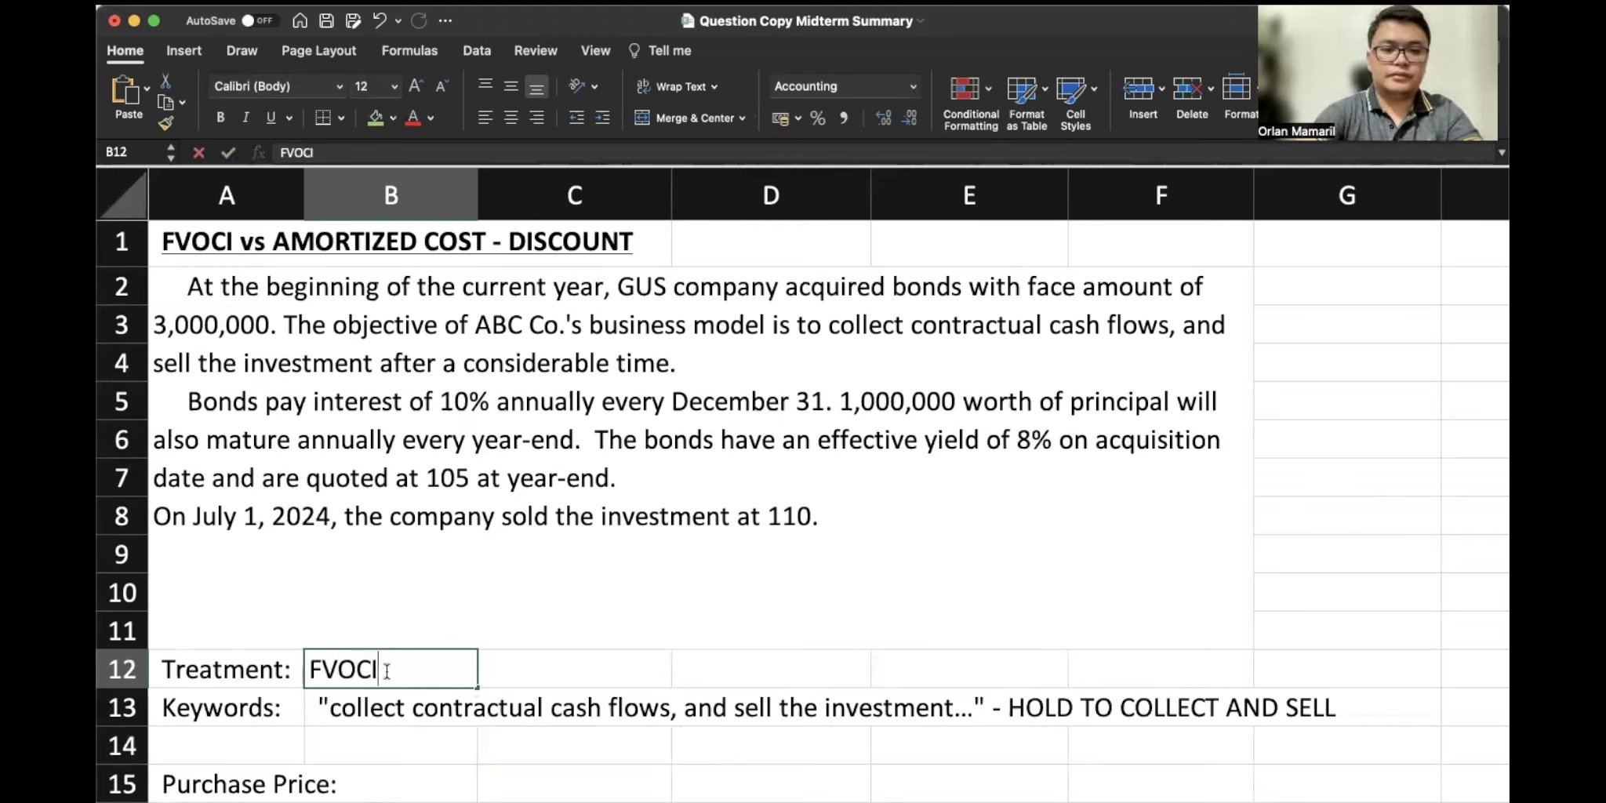
key("Return")
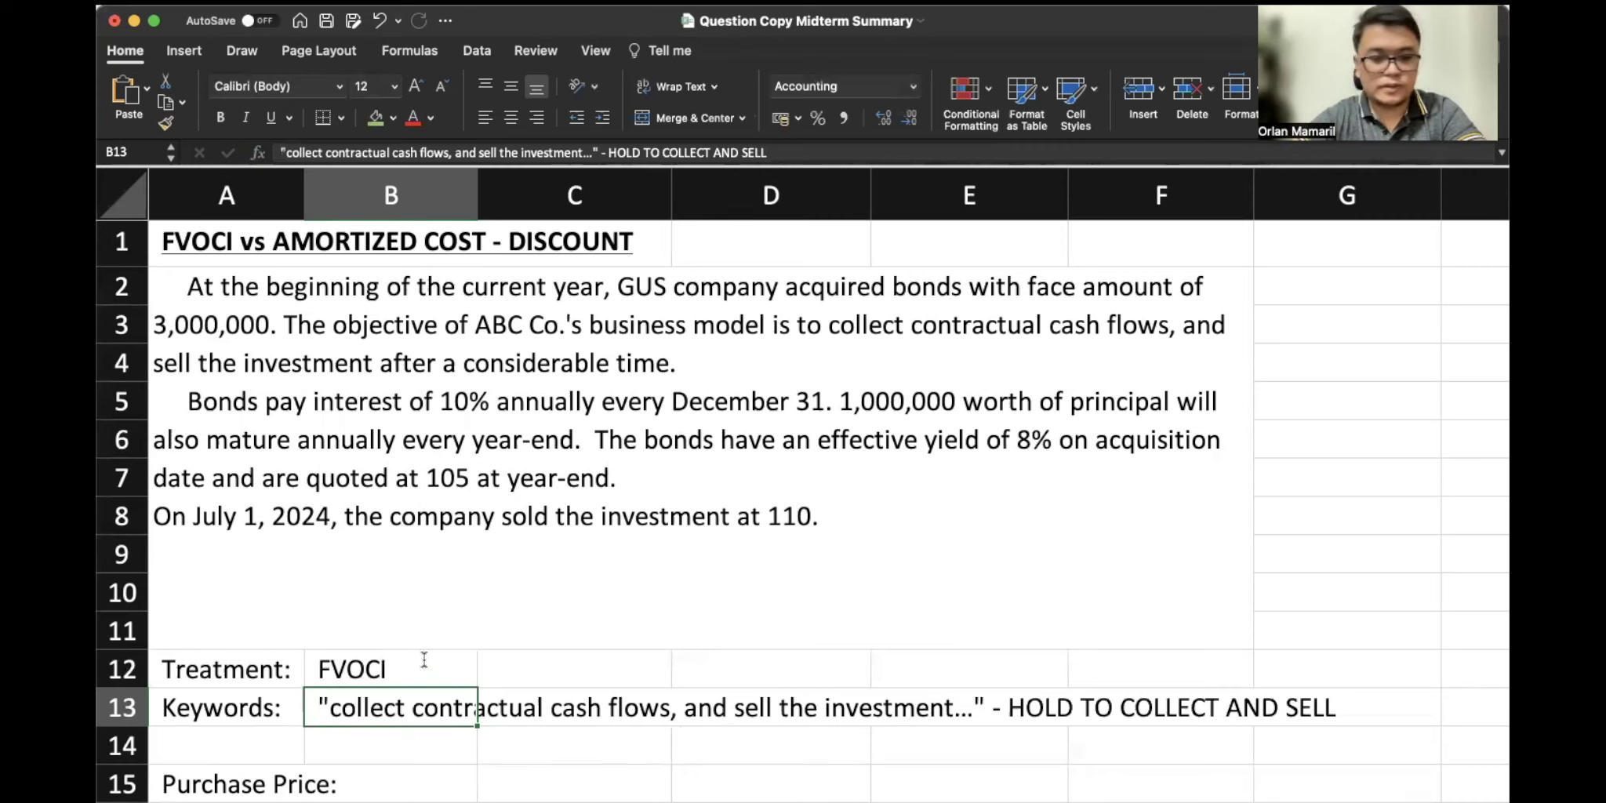
Copy the purchase-price and present-value block I15:O23 from the amortized-cost section
scroll(424, 659, "down", 6)
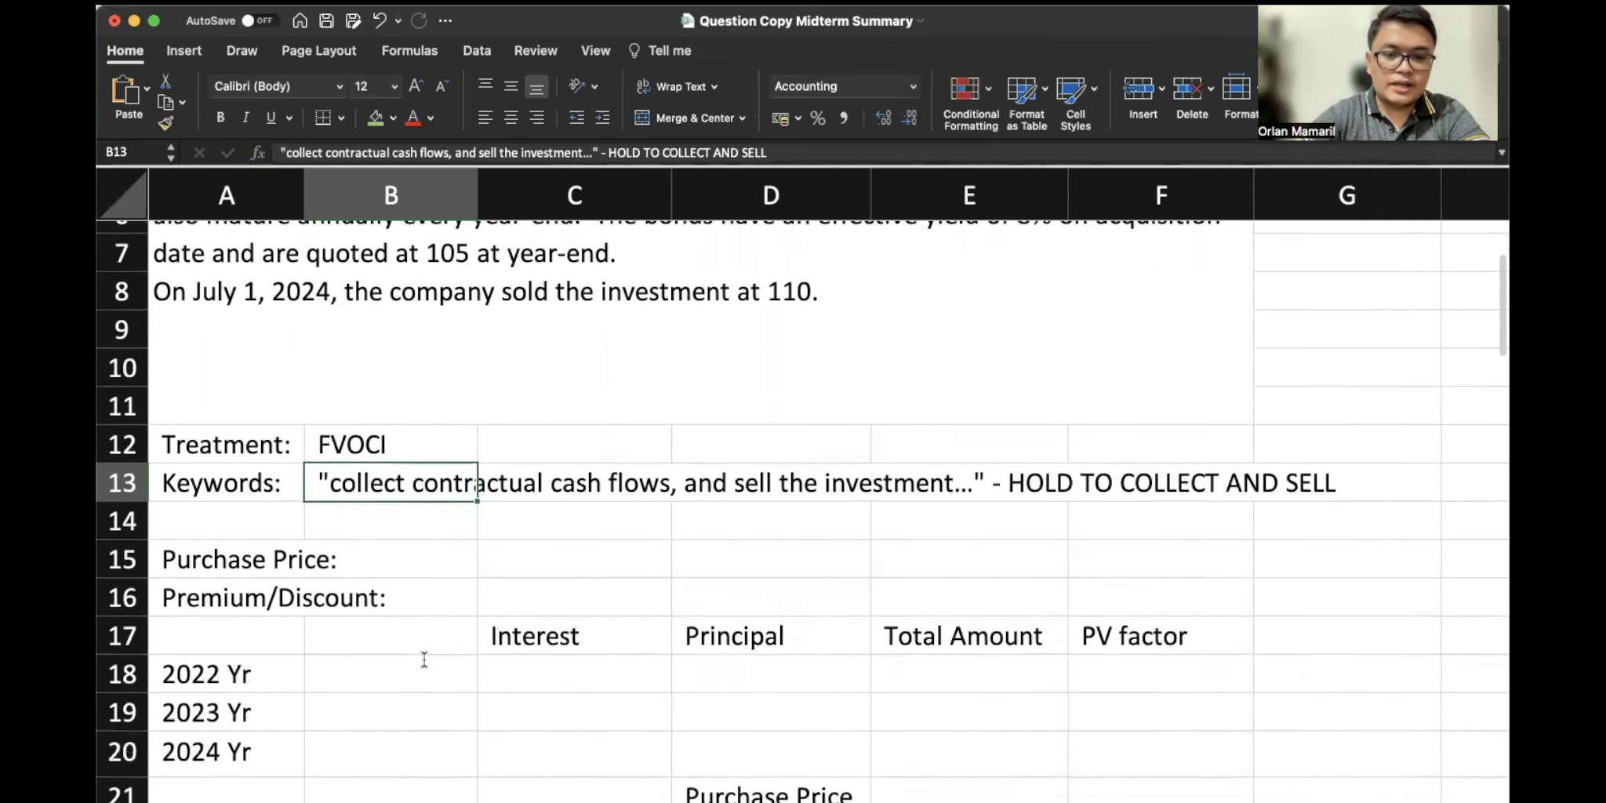
scroll(424, 660, "down", 2)
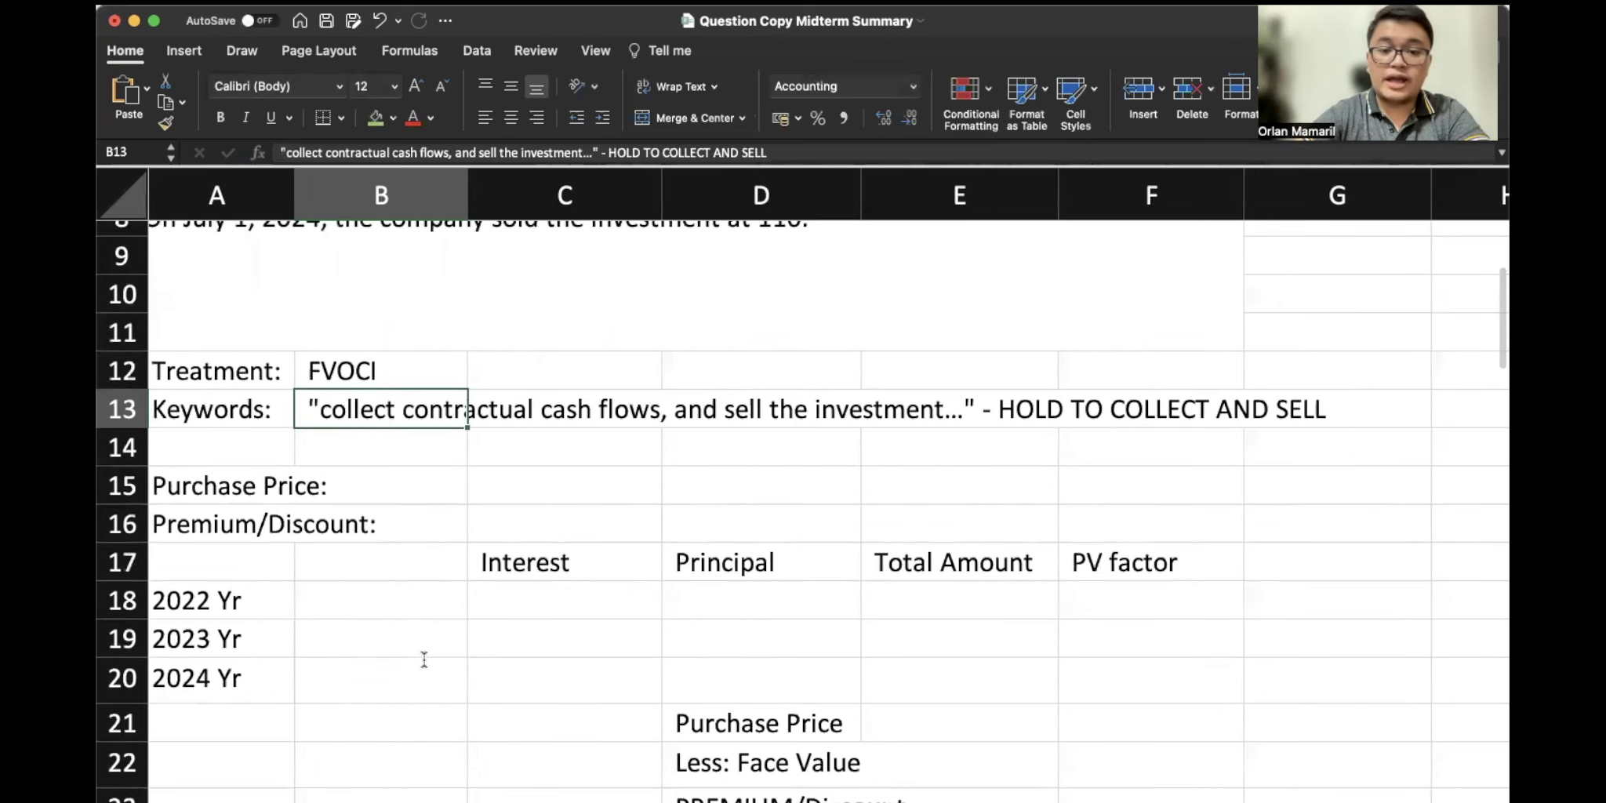
scroll(424, 660, "right", 10)
scroll(425, 660, "up", 3)
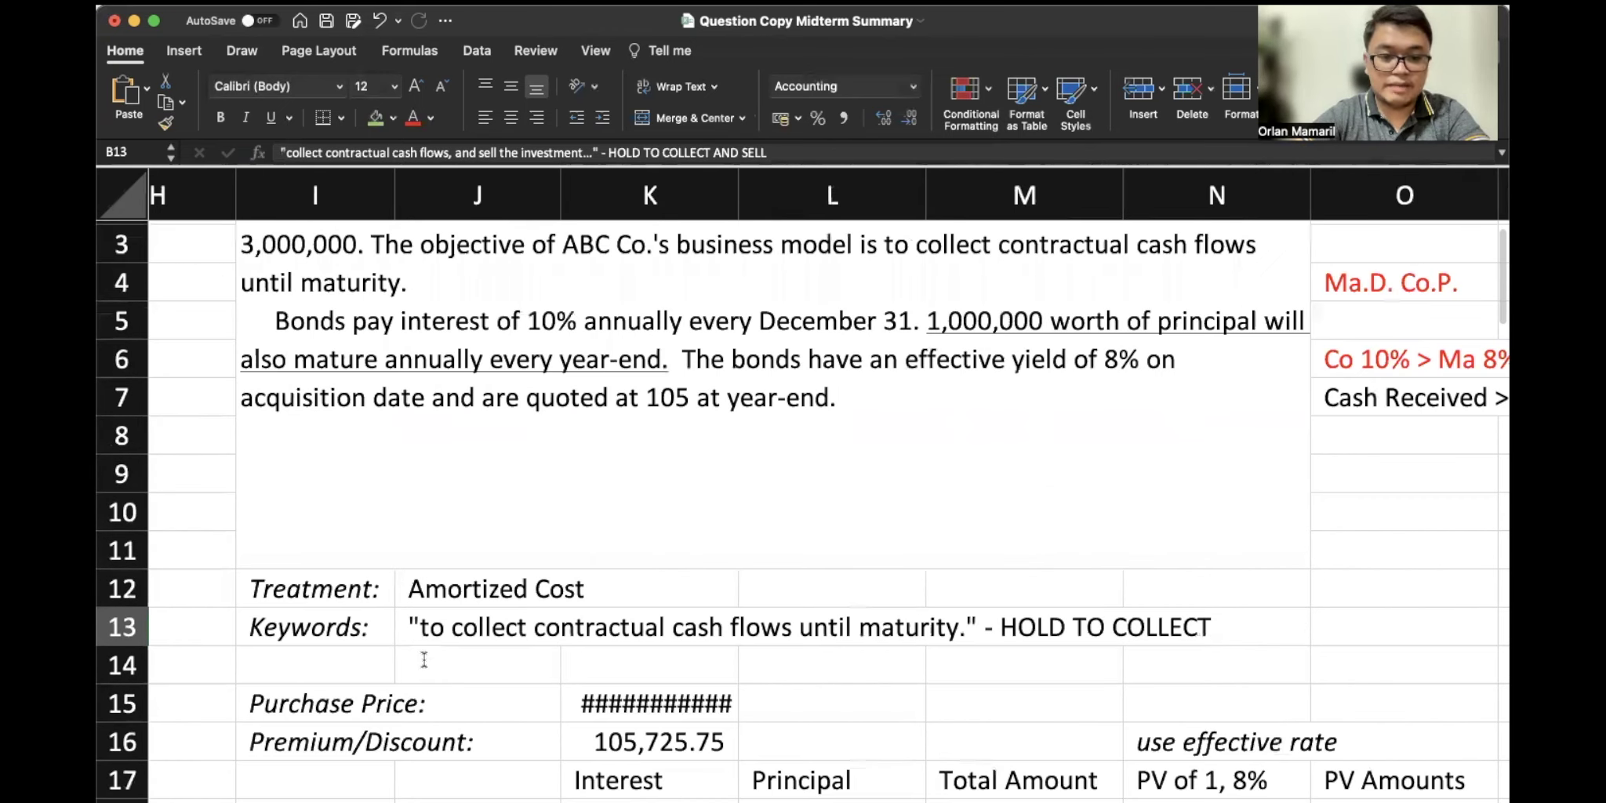
scroll(424, 660, "down", 7)
left_click(253, 430)
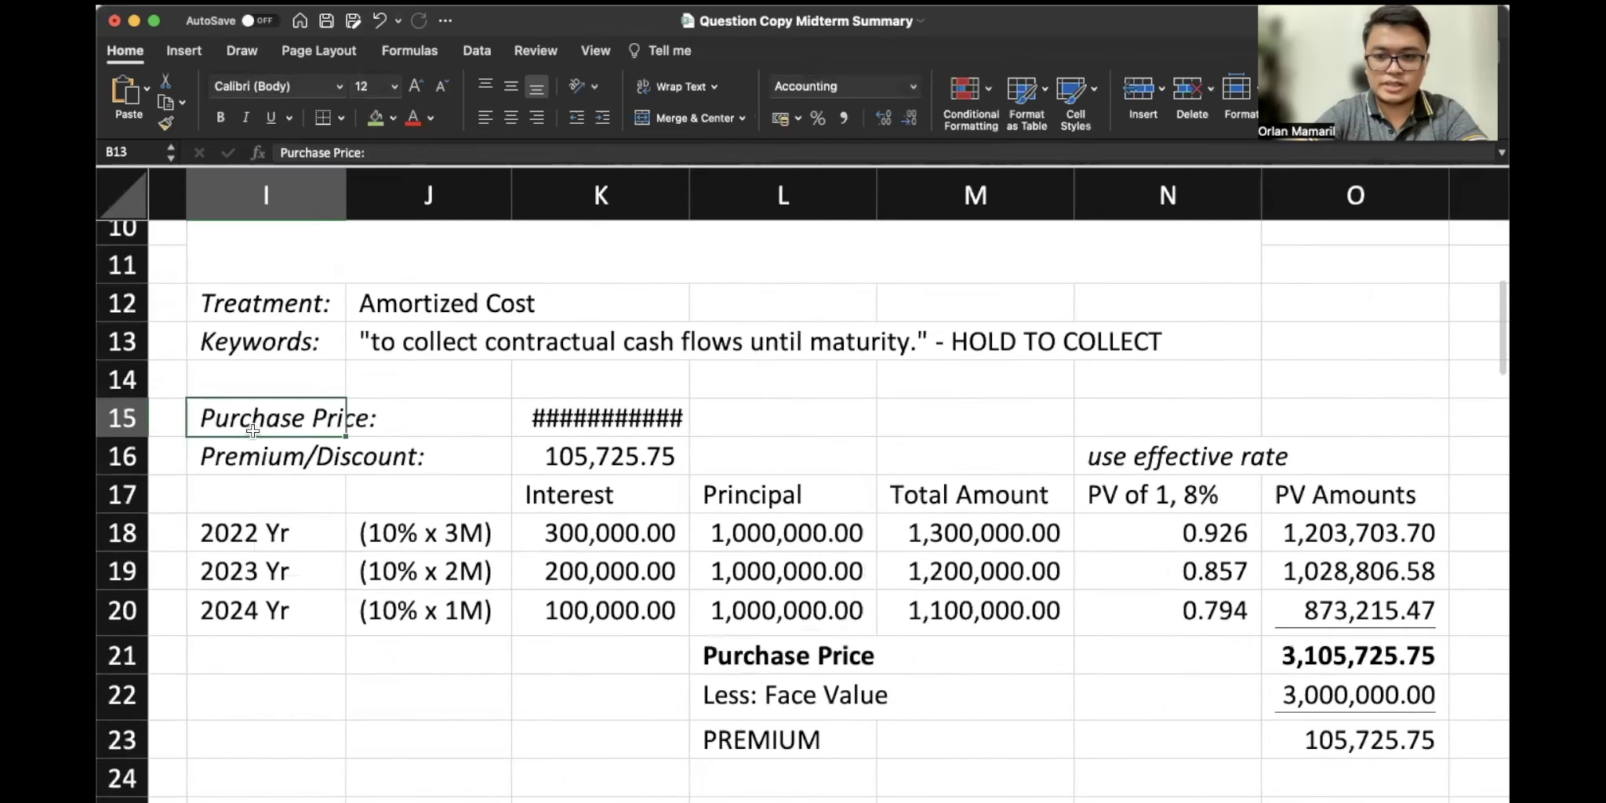
left_click_drag(252, 430, 1388, 738)
key("super+c")
Paste the block at A15, showing 3,105,725.75 purchase price and 105,725.75 premium
scroll(1388, 737, "left", 2)
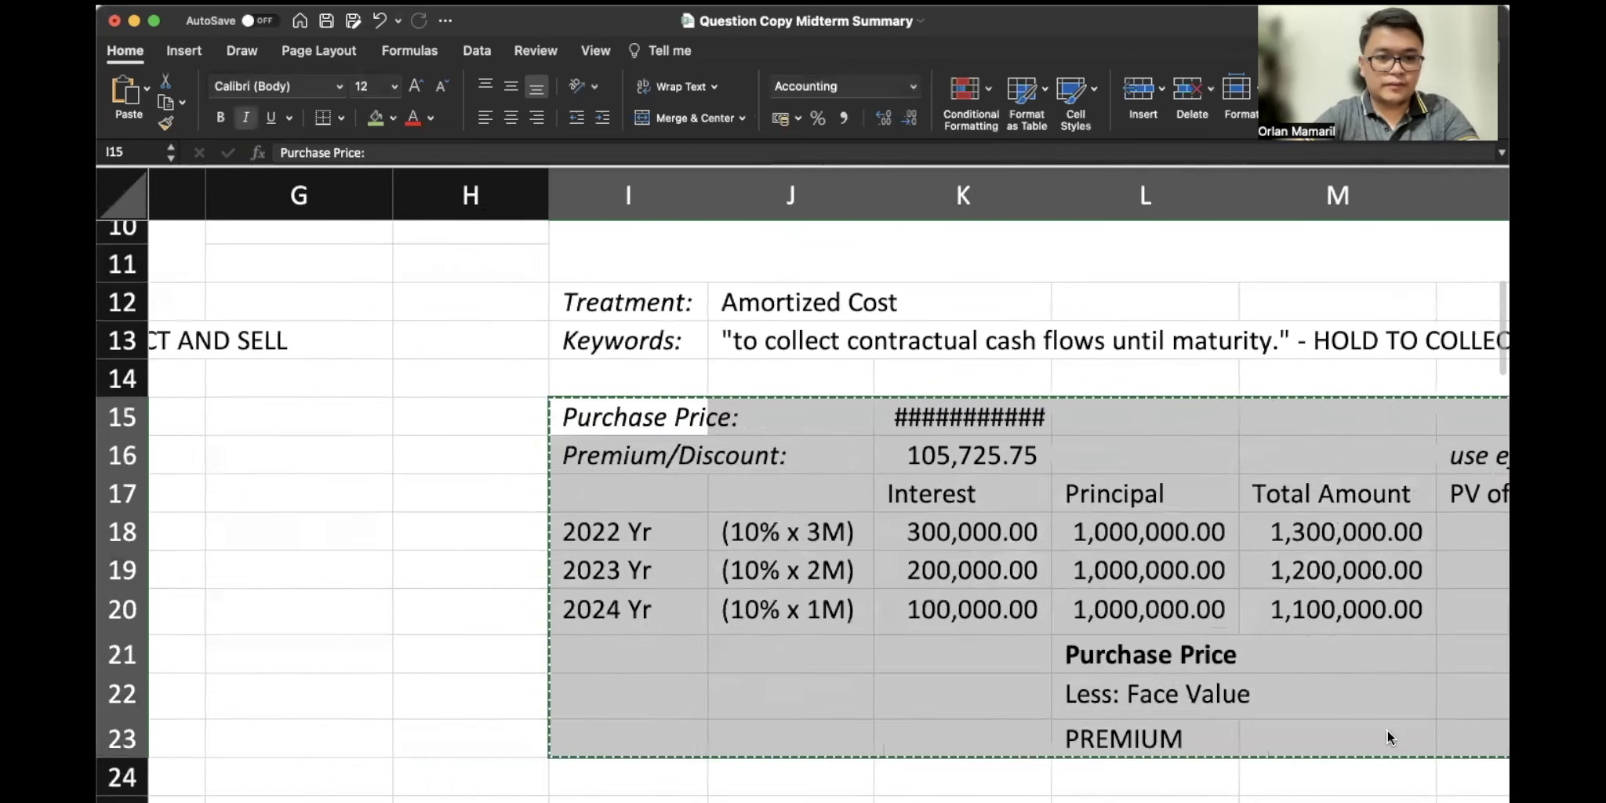
key("ctrl+Page_Down")
left_click(250, 416)
key("super+v")
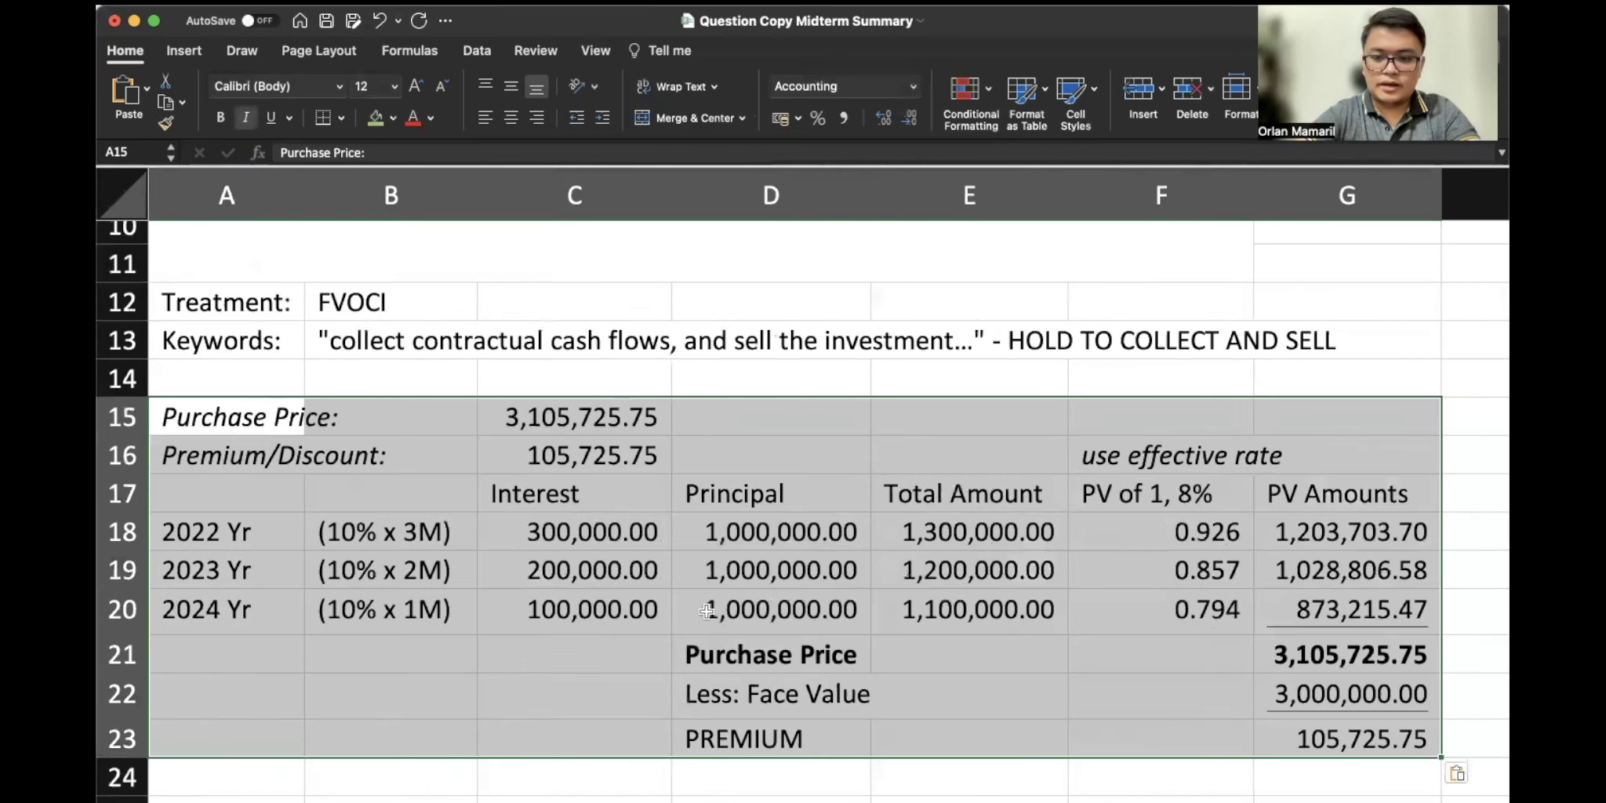
left_click(899, 619)
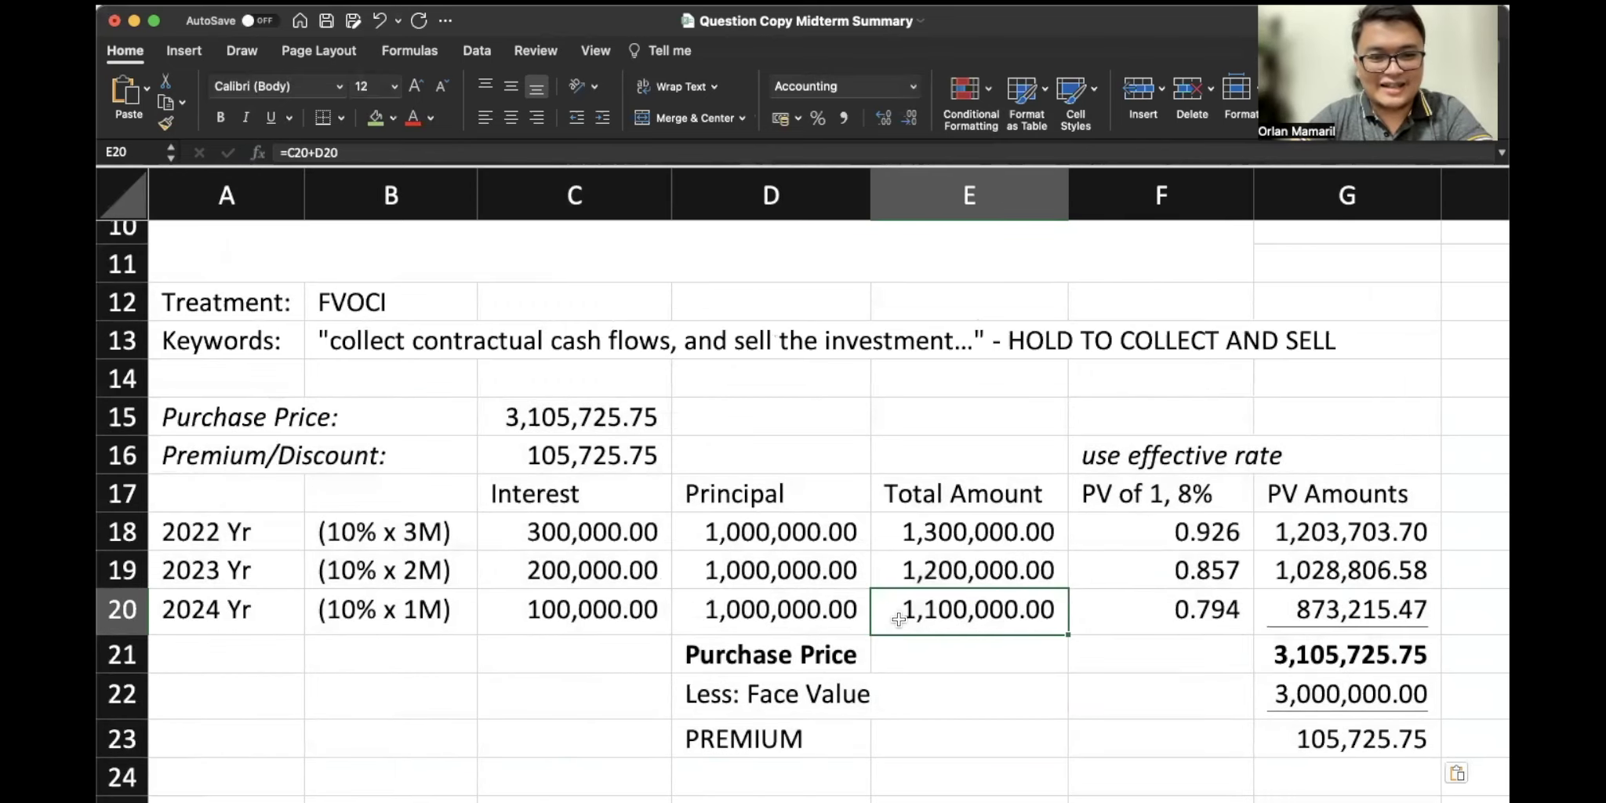
Copy the amortization schedule I25:N30 and paste it at A26
scroll(899, 619, "down", 8)
scroll(898, 619, "right", 6)
scroll(899, 619, "up", 7)
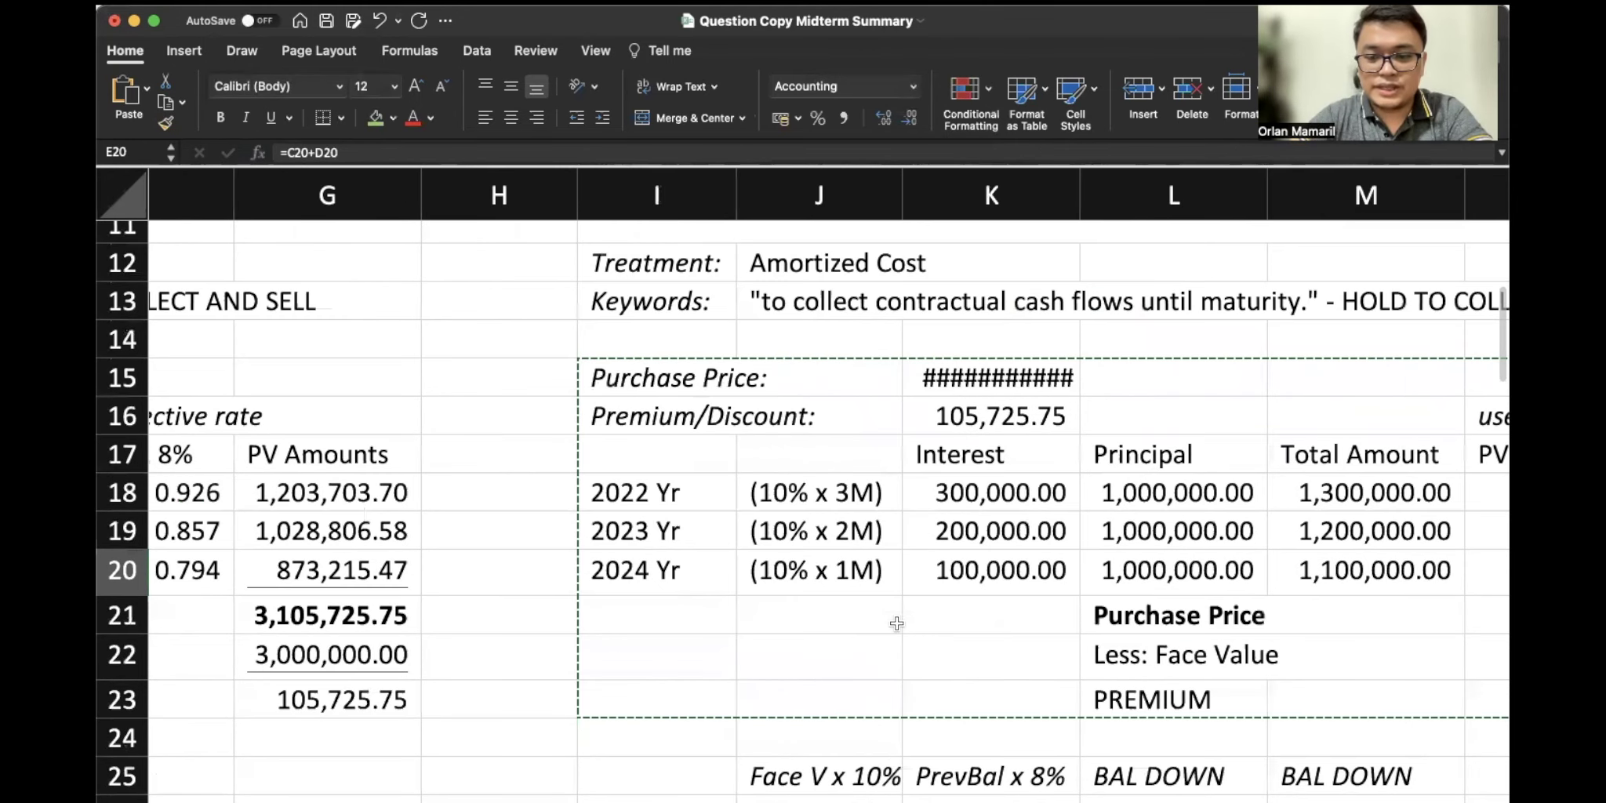
scroll(896, 623, "right", 2)
scroll(896, 623, "down", 7)
left_click_drag(272, 498, 1228, 689)
key("cmd+c")
scroll(1226, 683, "left", 8)
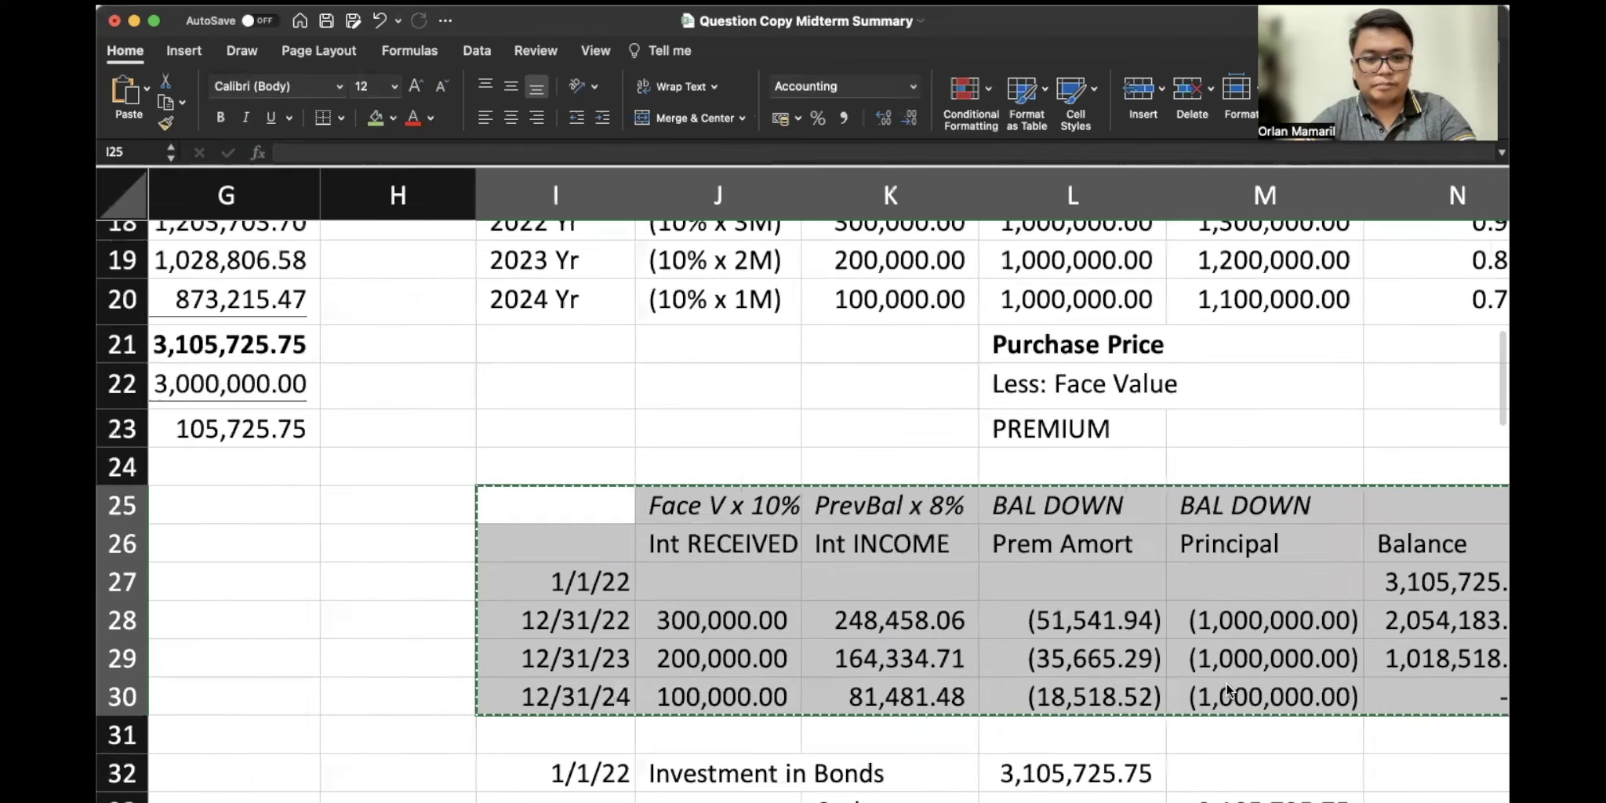
left_click(253, 538)
key("cmd+v")
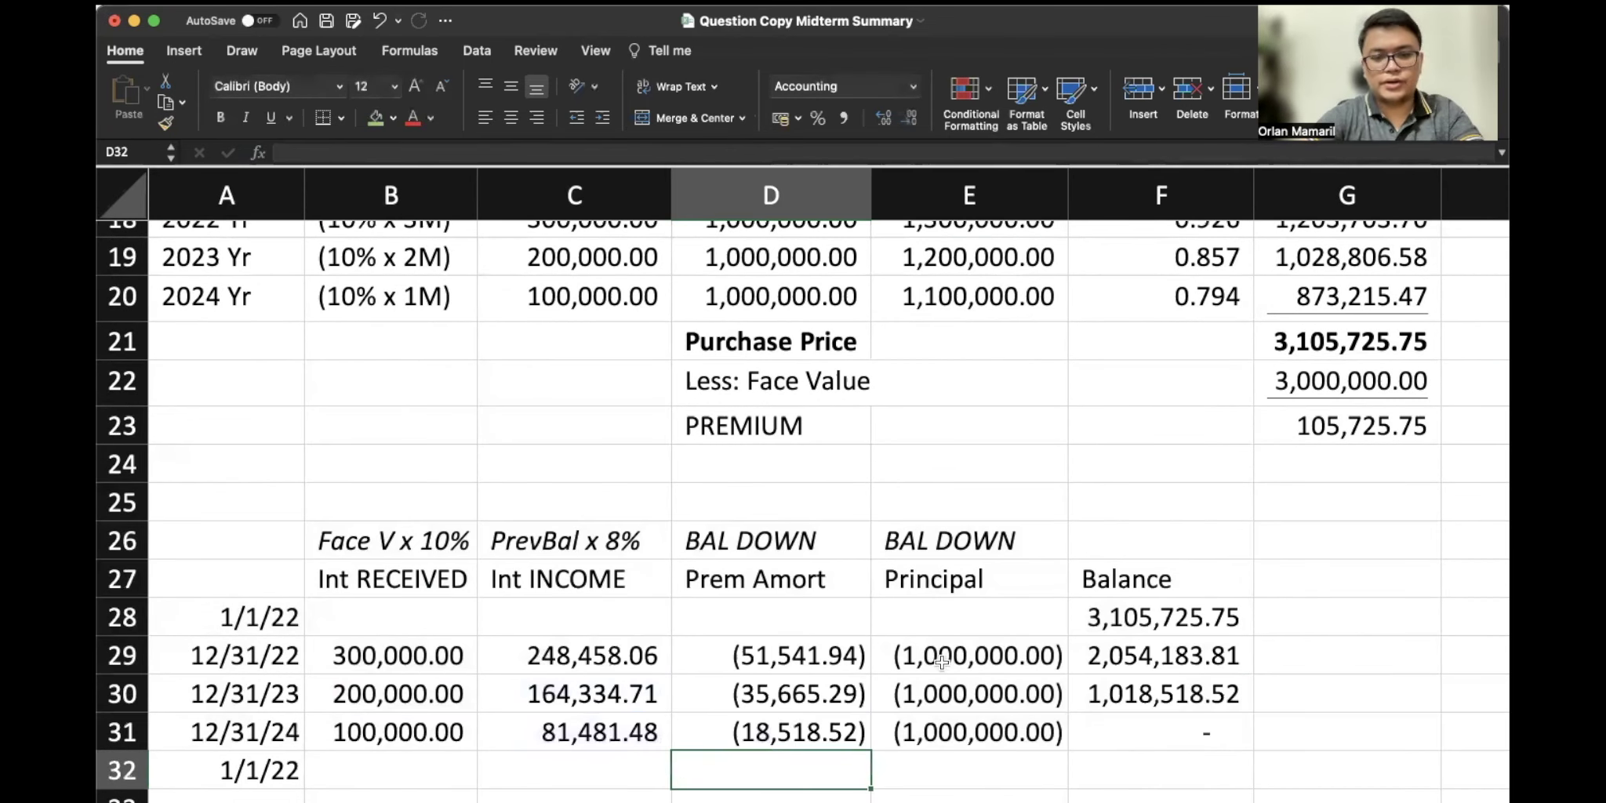
Clear the leftover 1/1/22 date in A32 below the schedule
left_click(247, 793)
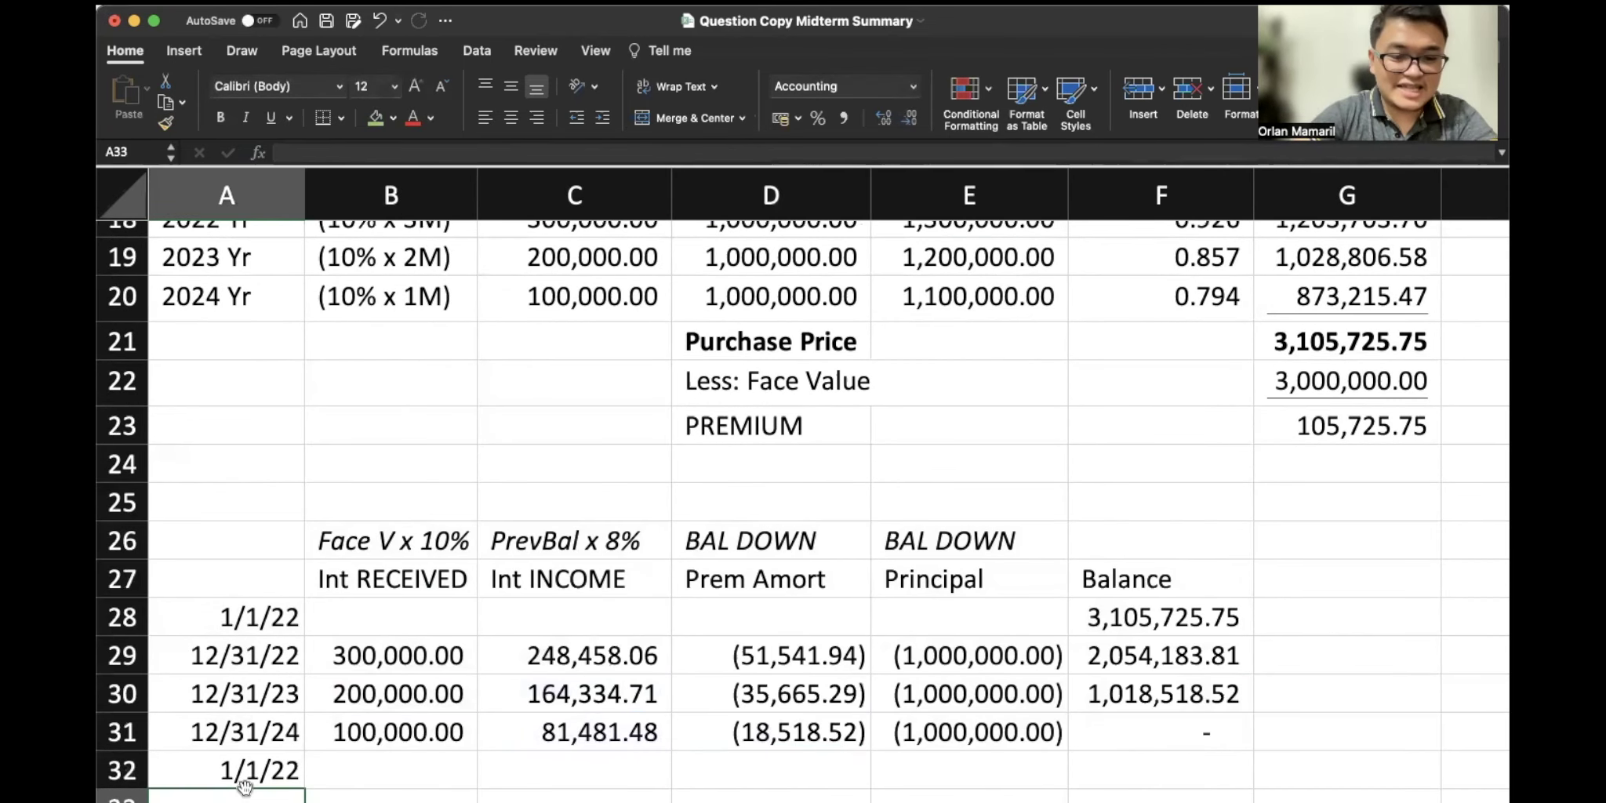
left_click(245, 784)
key("Delete")
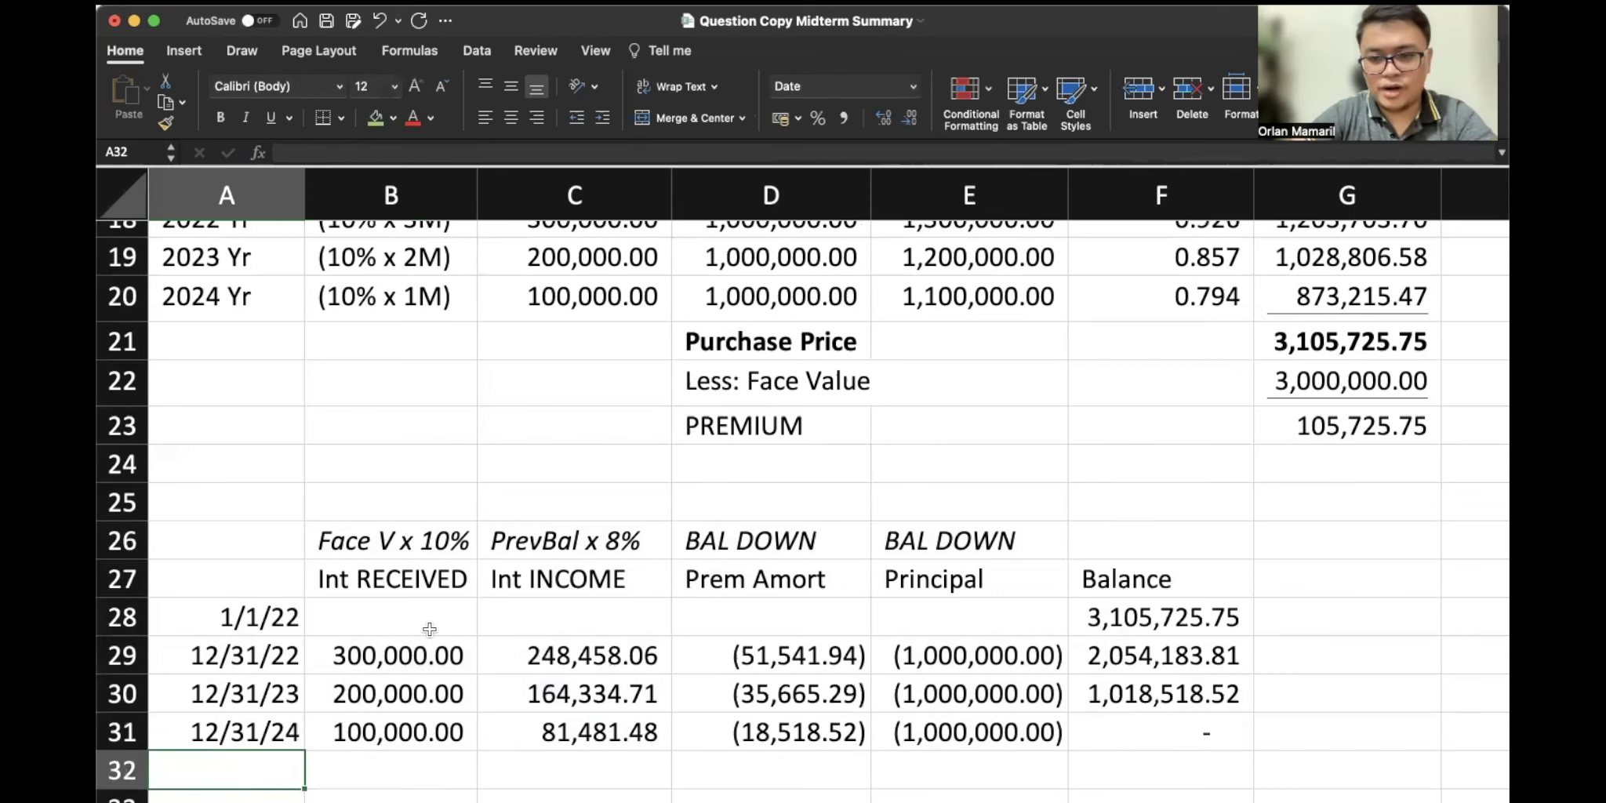
left_click(429, 629)
scroll(429, 629, "down", 3)
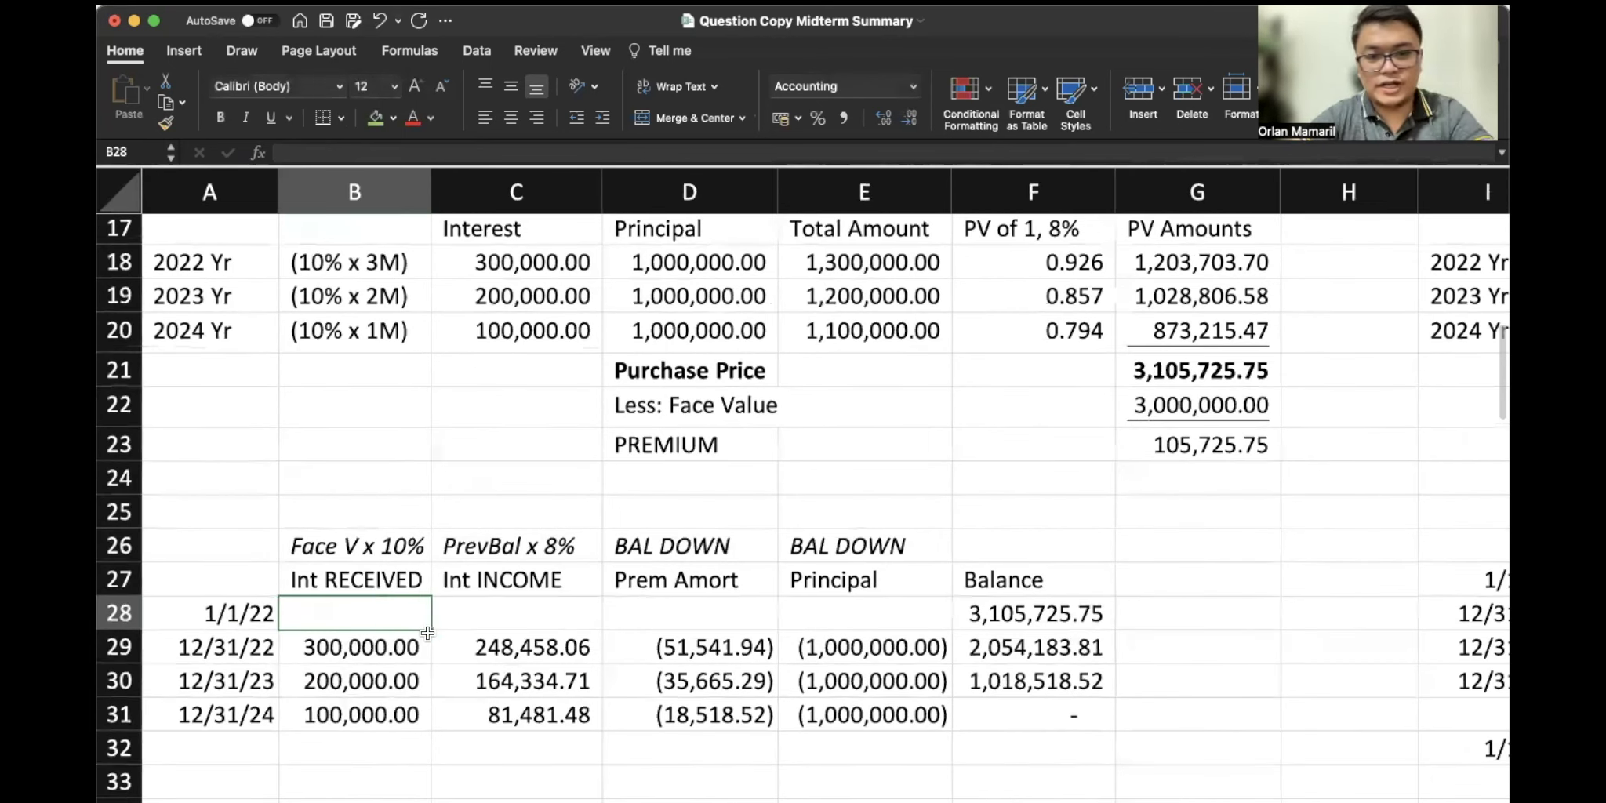
scroll(428, 633, "up", 2)
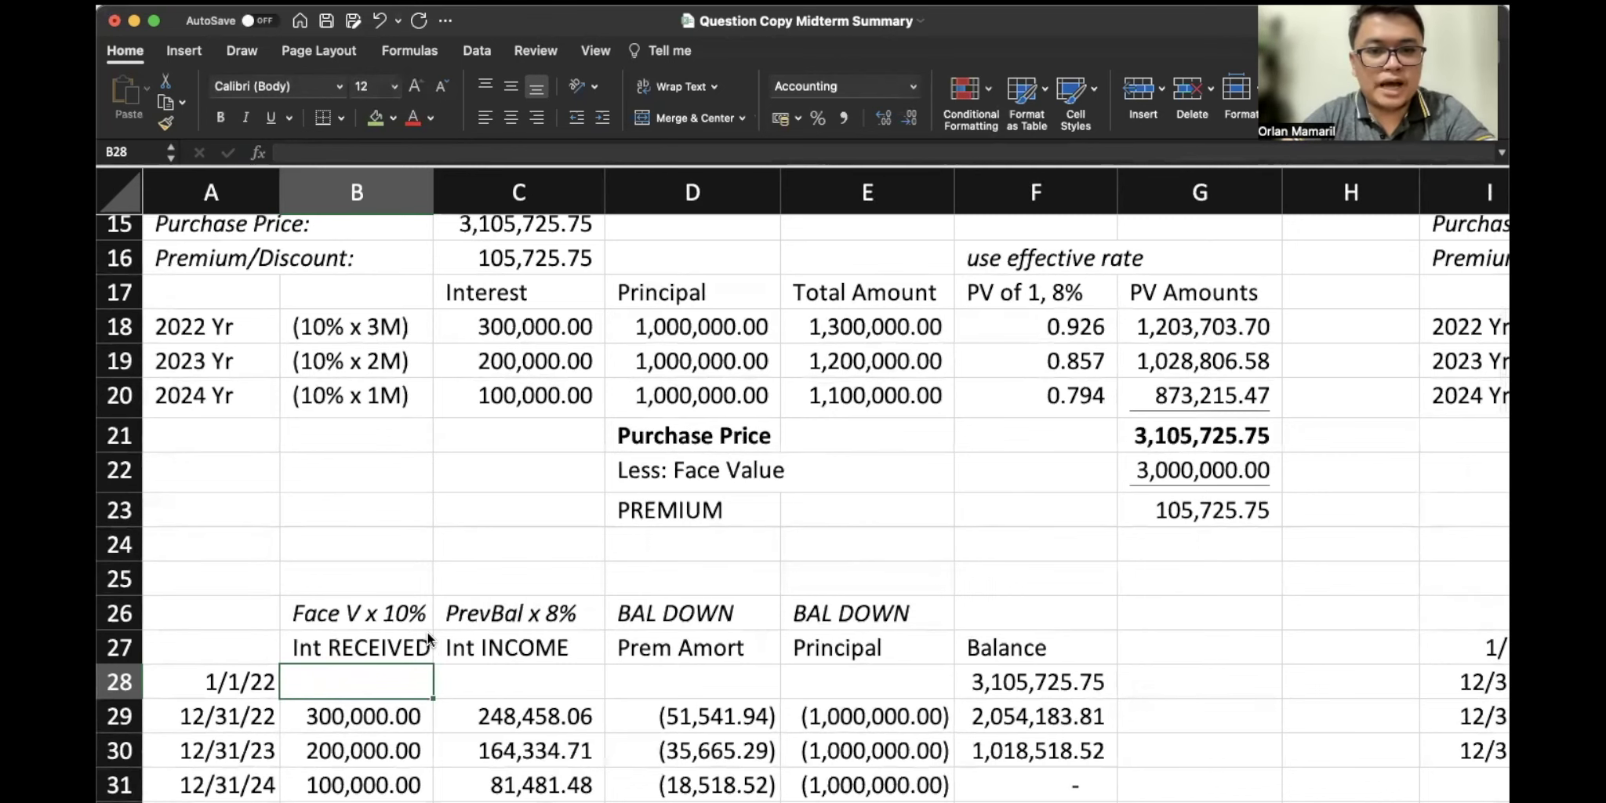
scroll(428, 633, "up", 6)
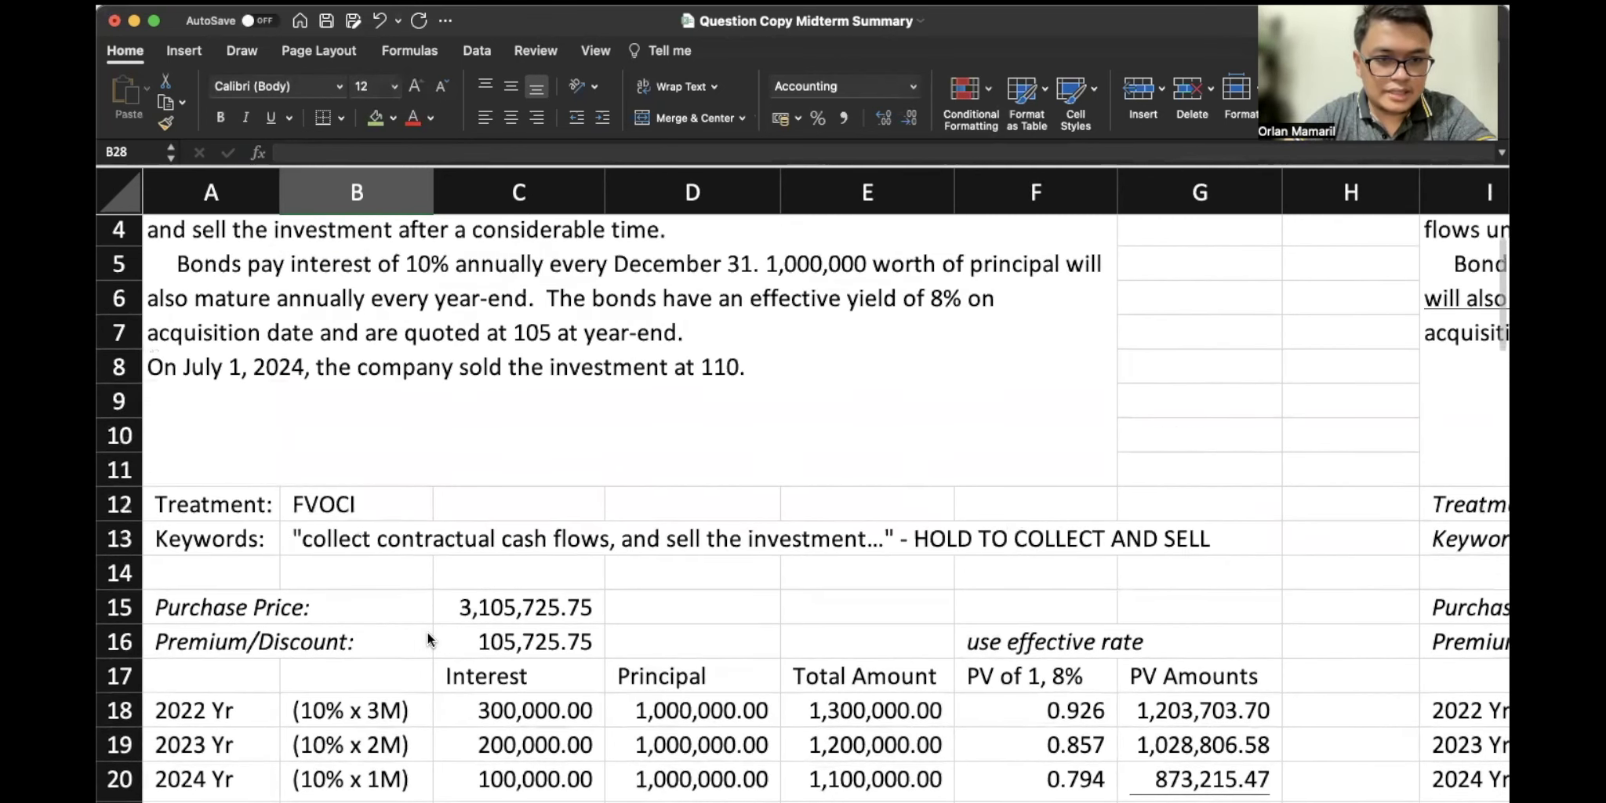
scroll(426, 631, "down", 8)
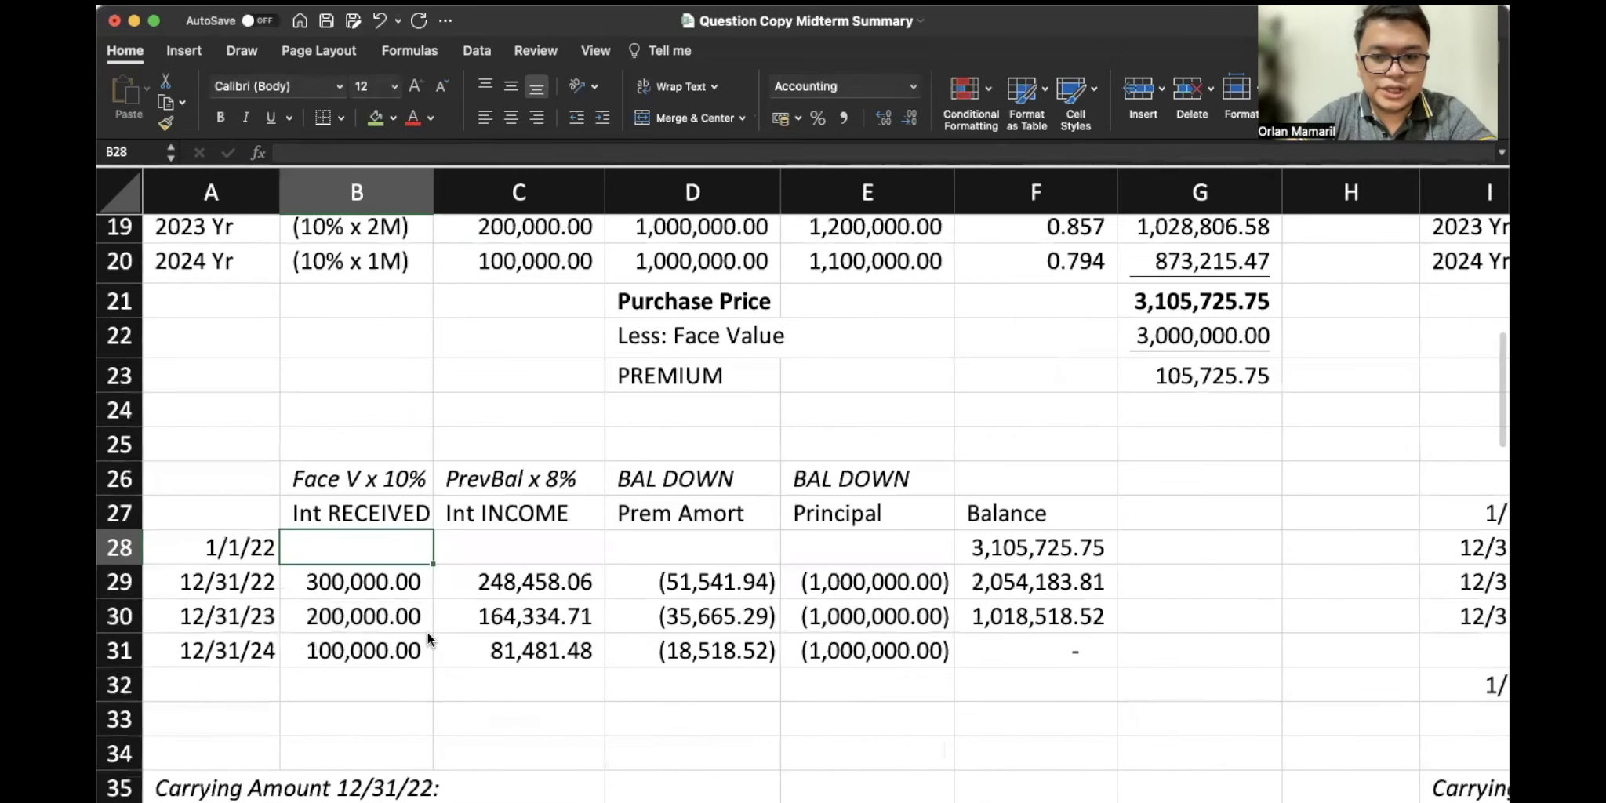
scroll(427, 632, "down", 7)
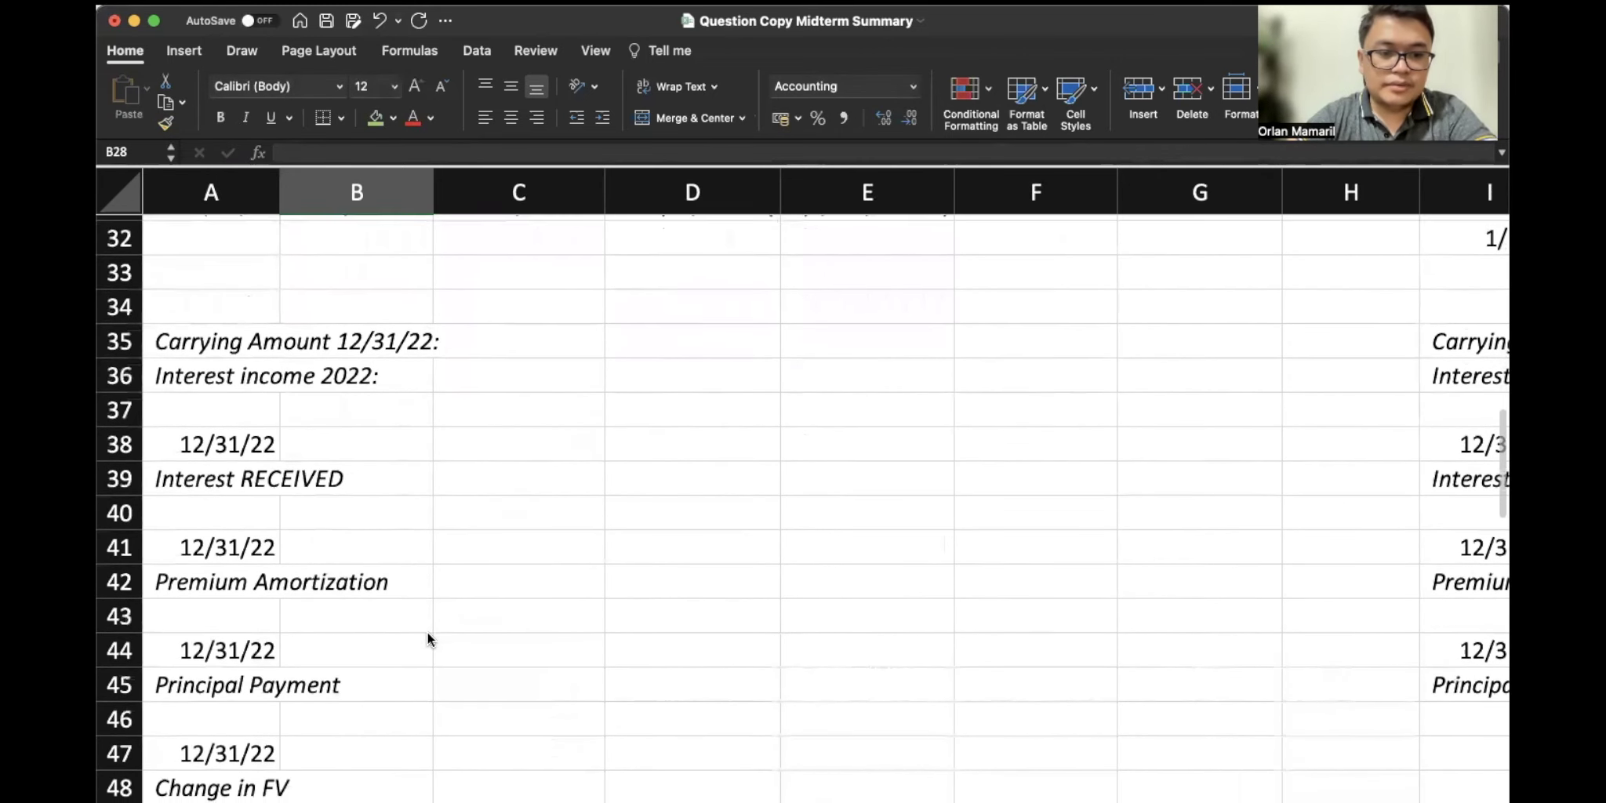
scroll(427, 631, "up", 1)
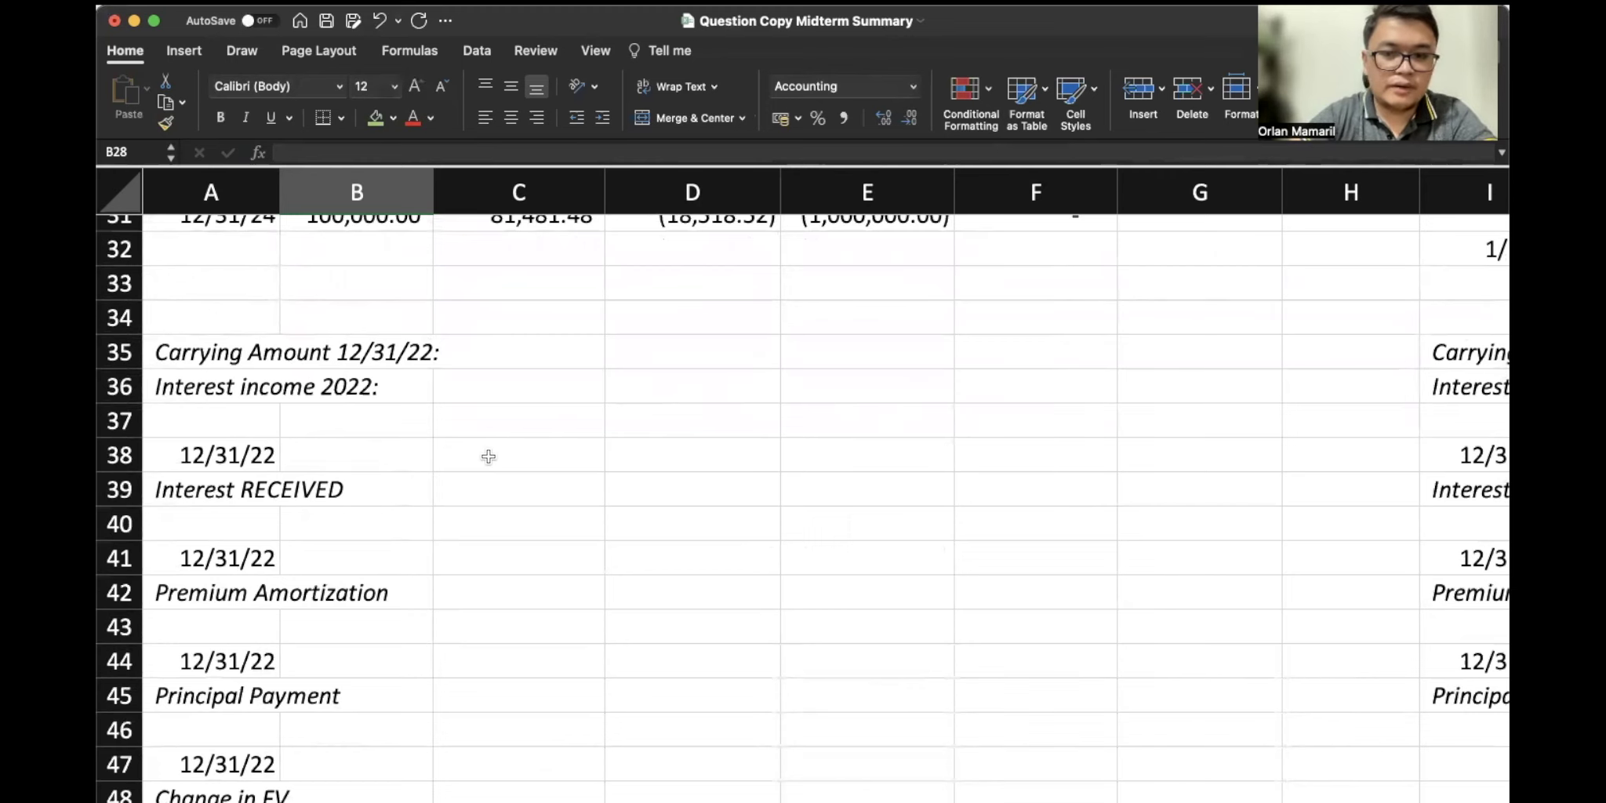
scroll(488, 456, "up", 3)
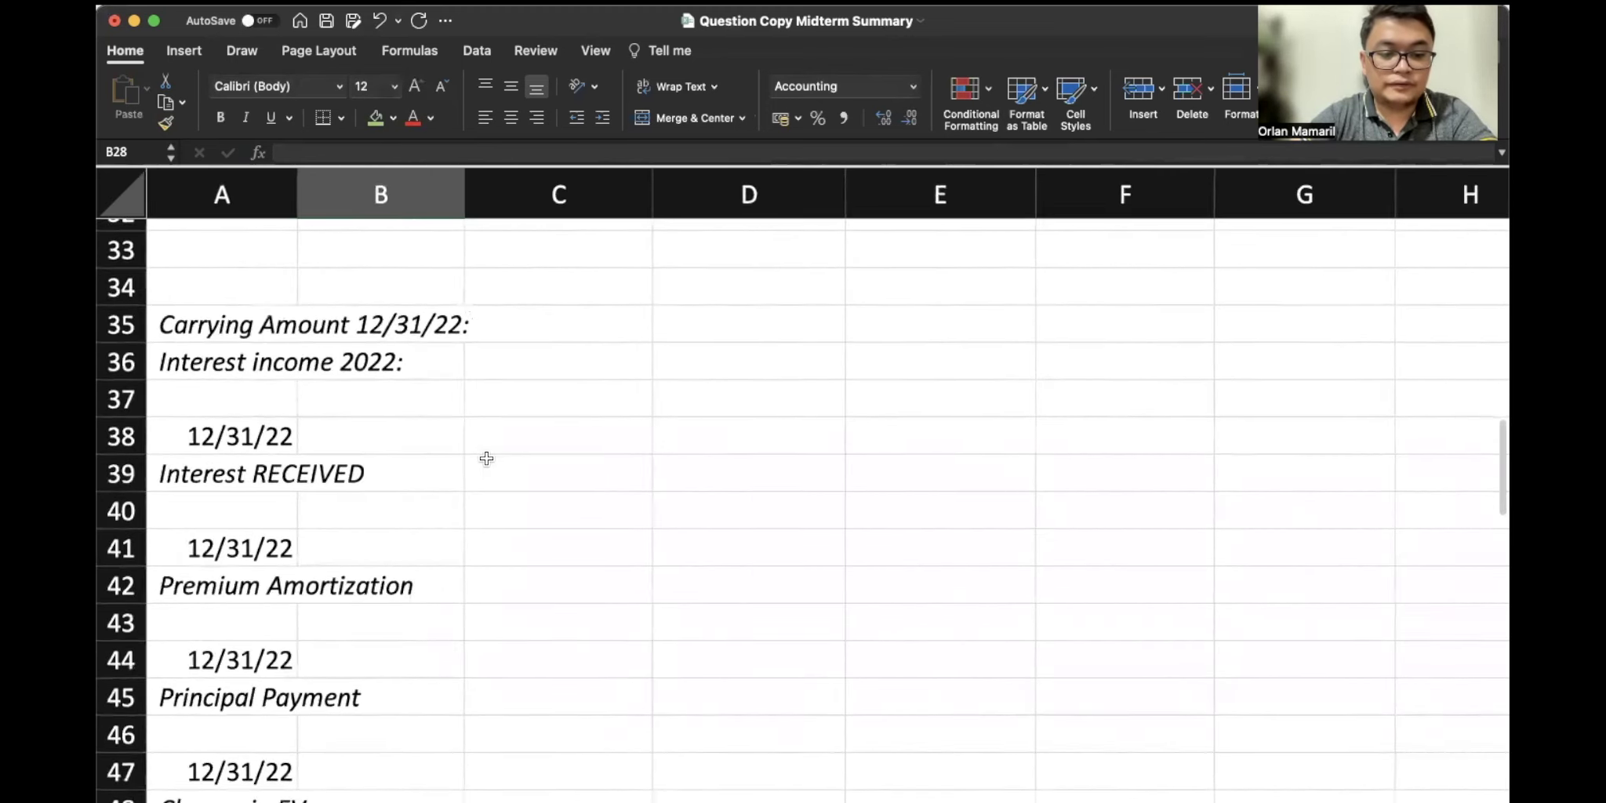
scroll(487, 458, "down", 2)
left_click(186, 721)
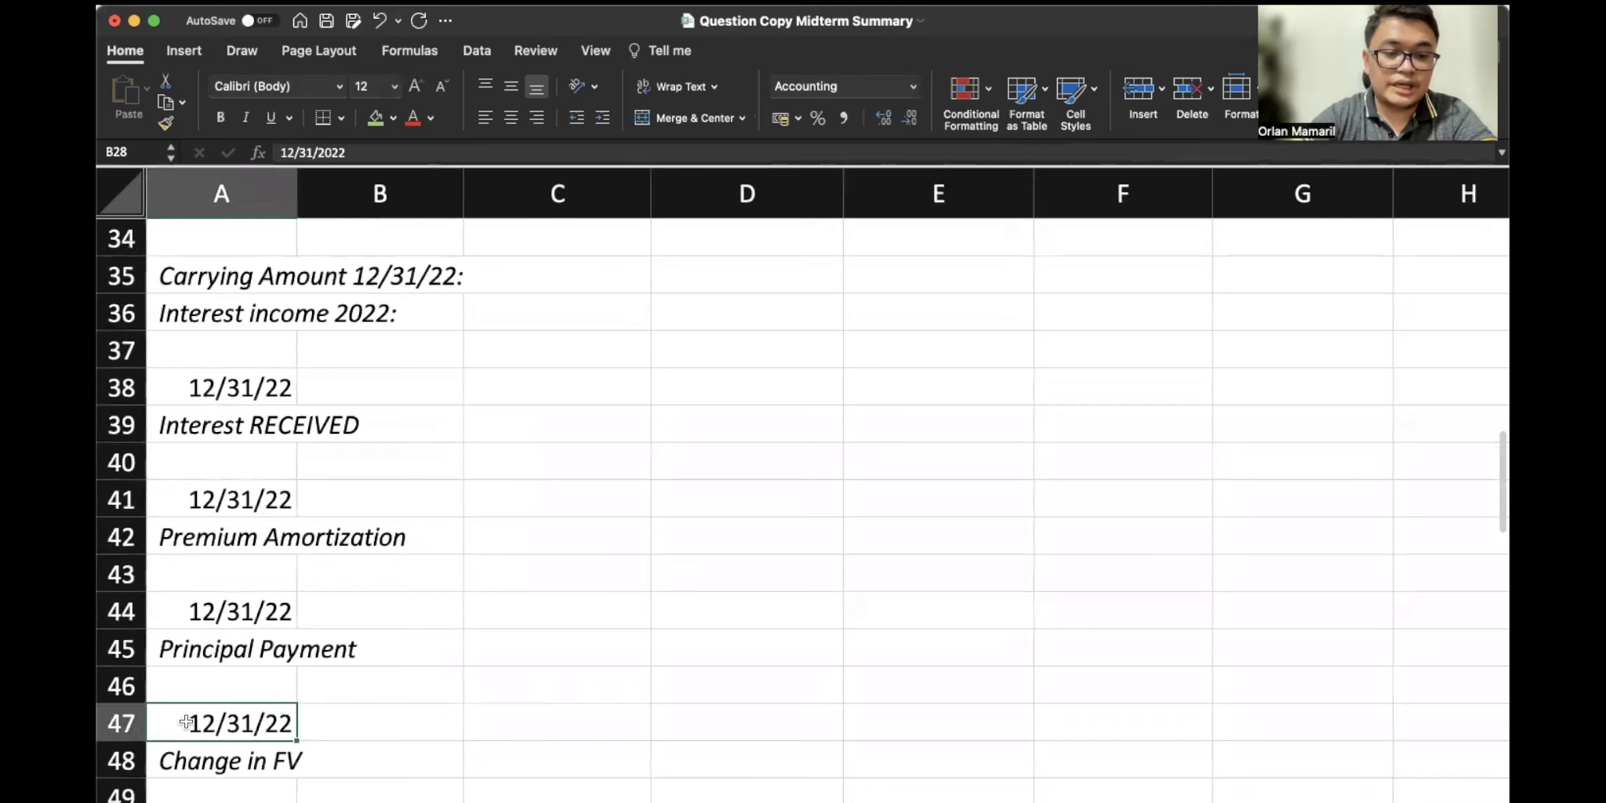
left_click_drag(186, 722, 903, 749)
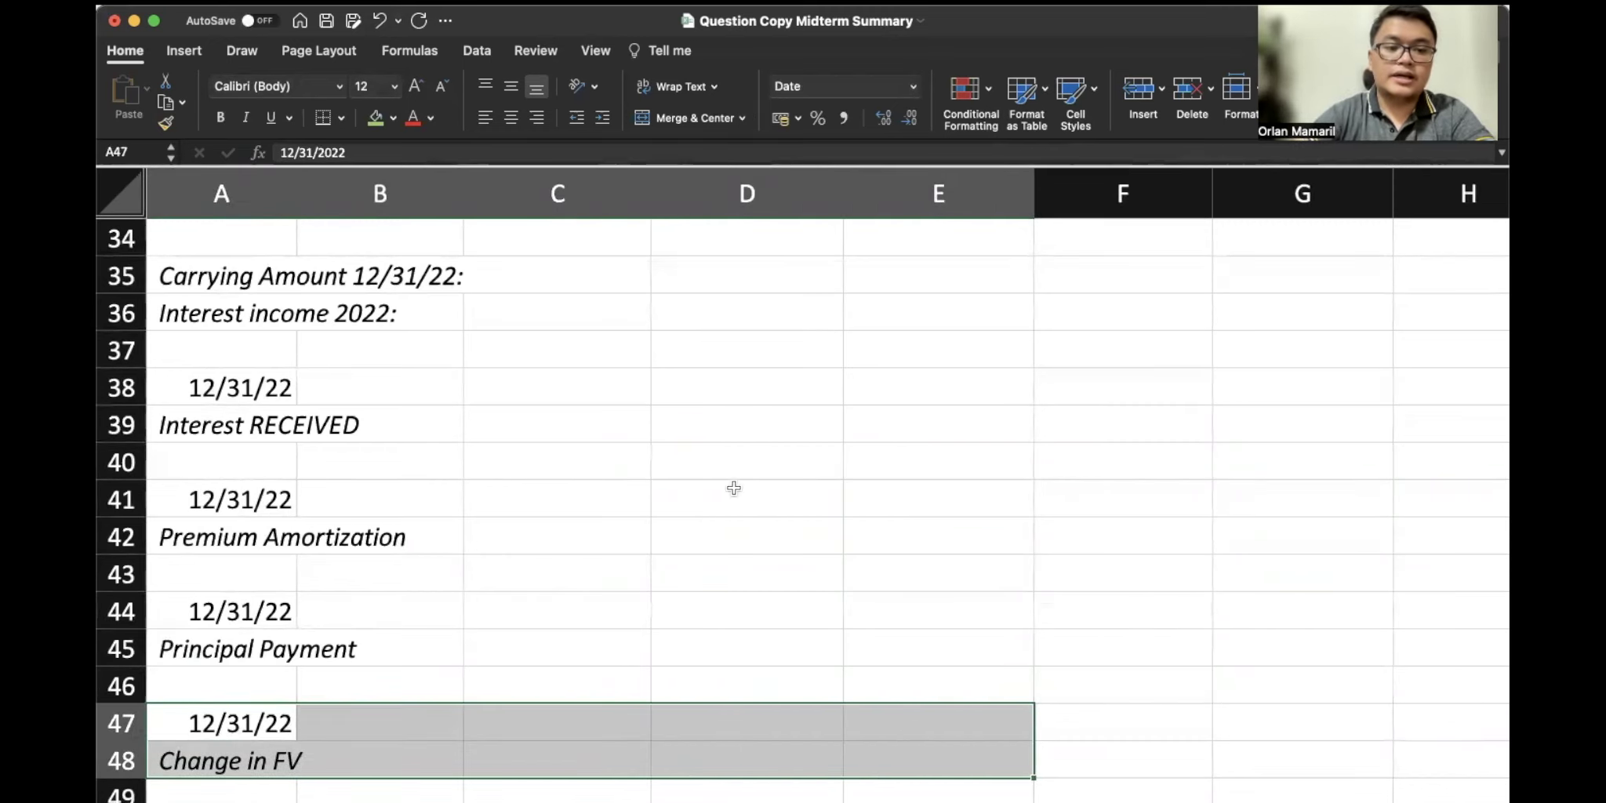
scroll(430, 386, "up", 6)
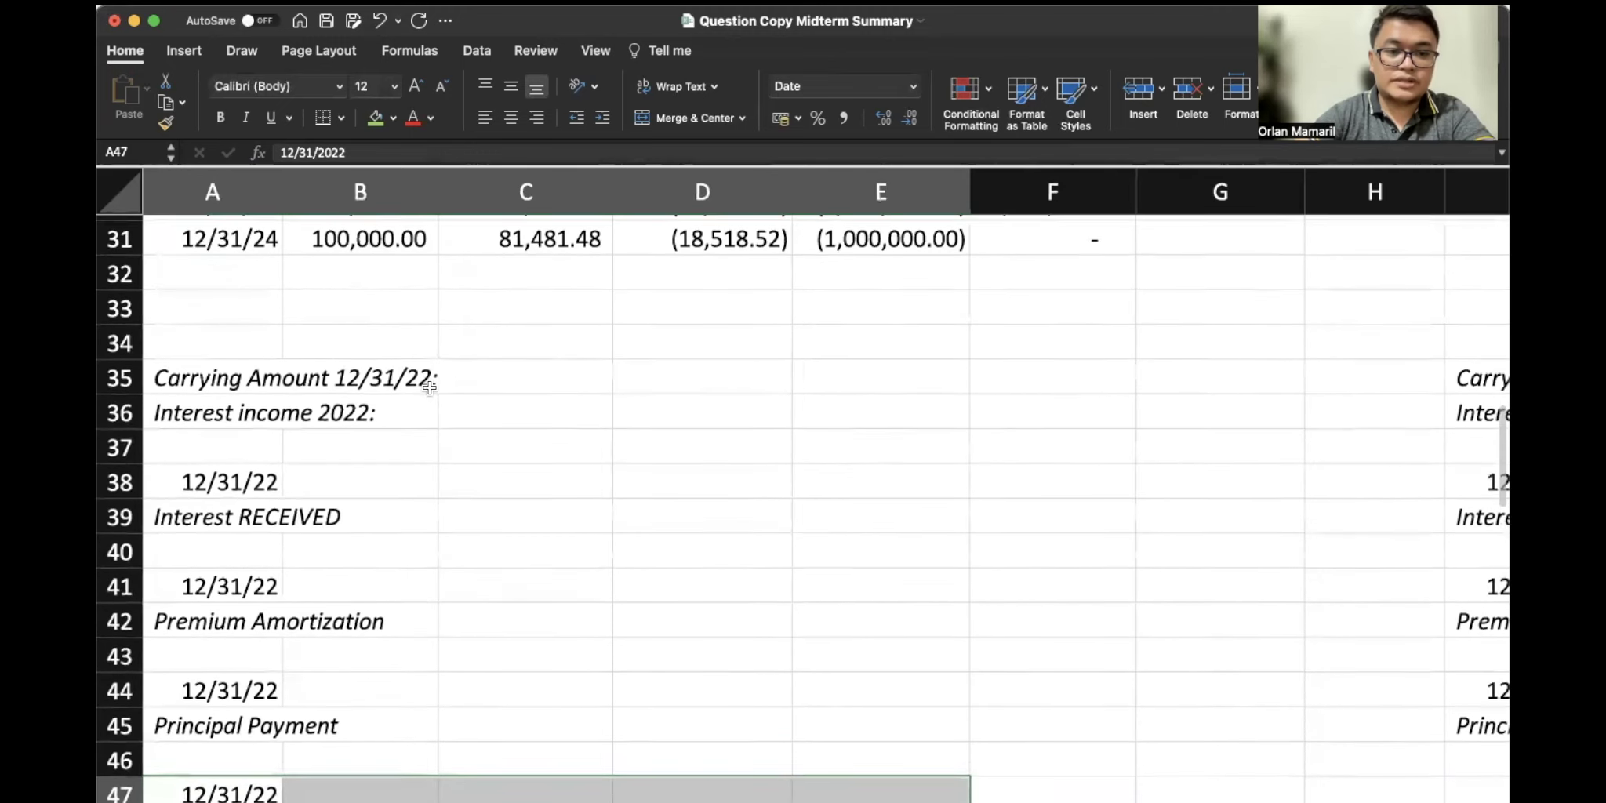
scroll(430, 388, "up", 3)
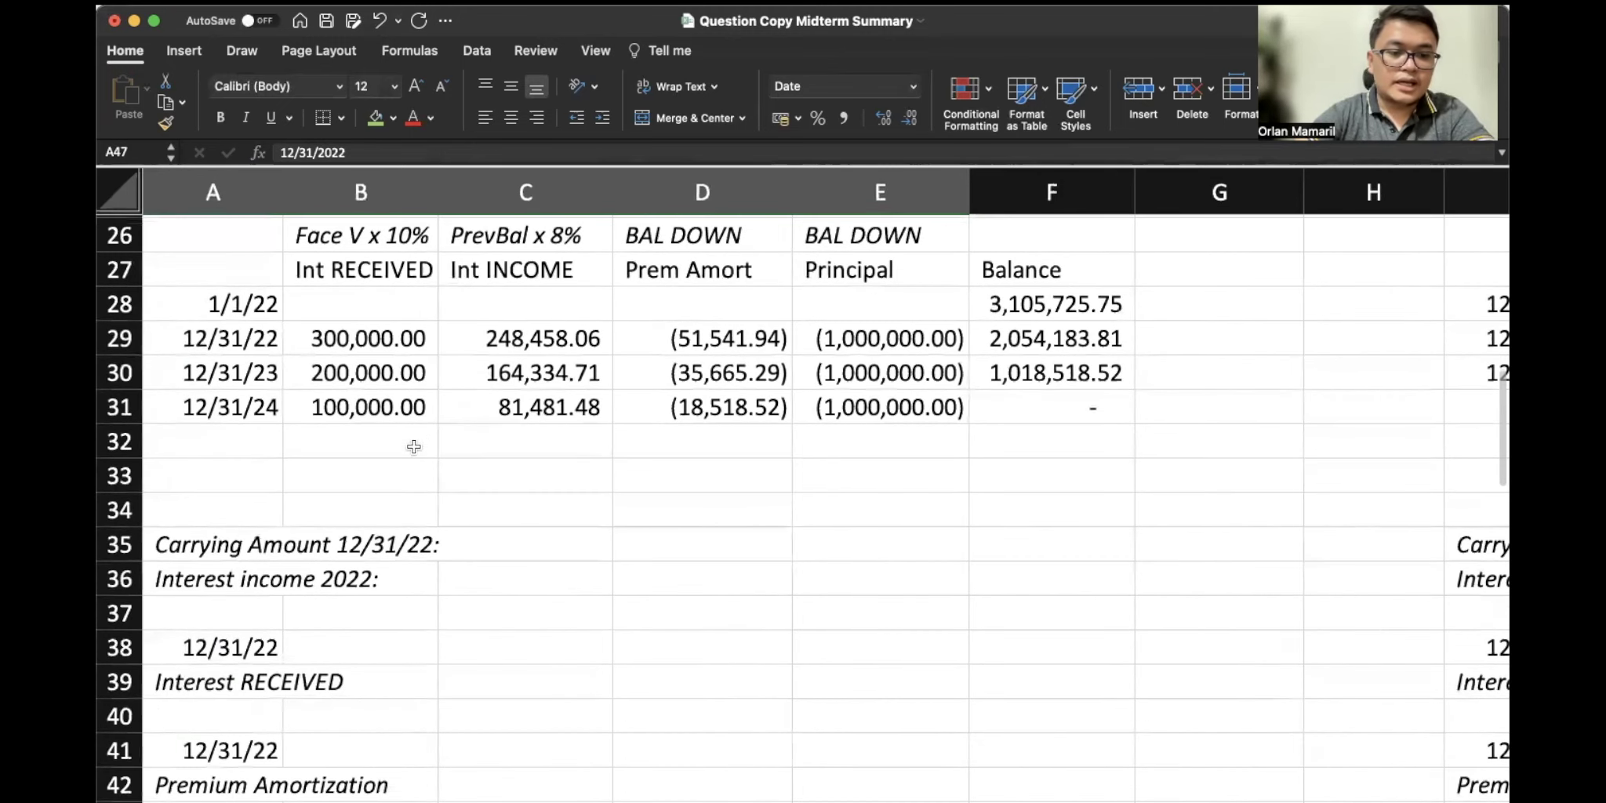
Journalize the 300,000 interest receipt: debit Cash in B38/D38, credit Interest Income in C39/E39
left_click(374, 654)
type("Cash")
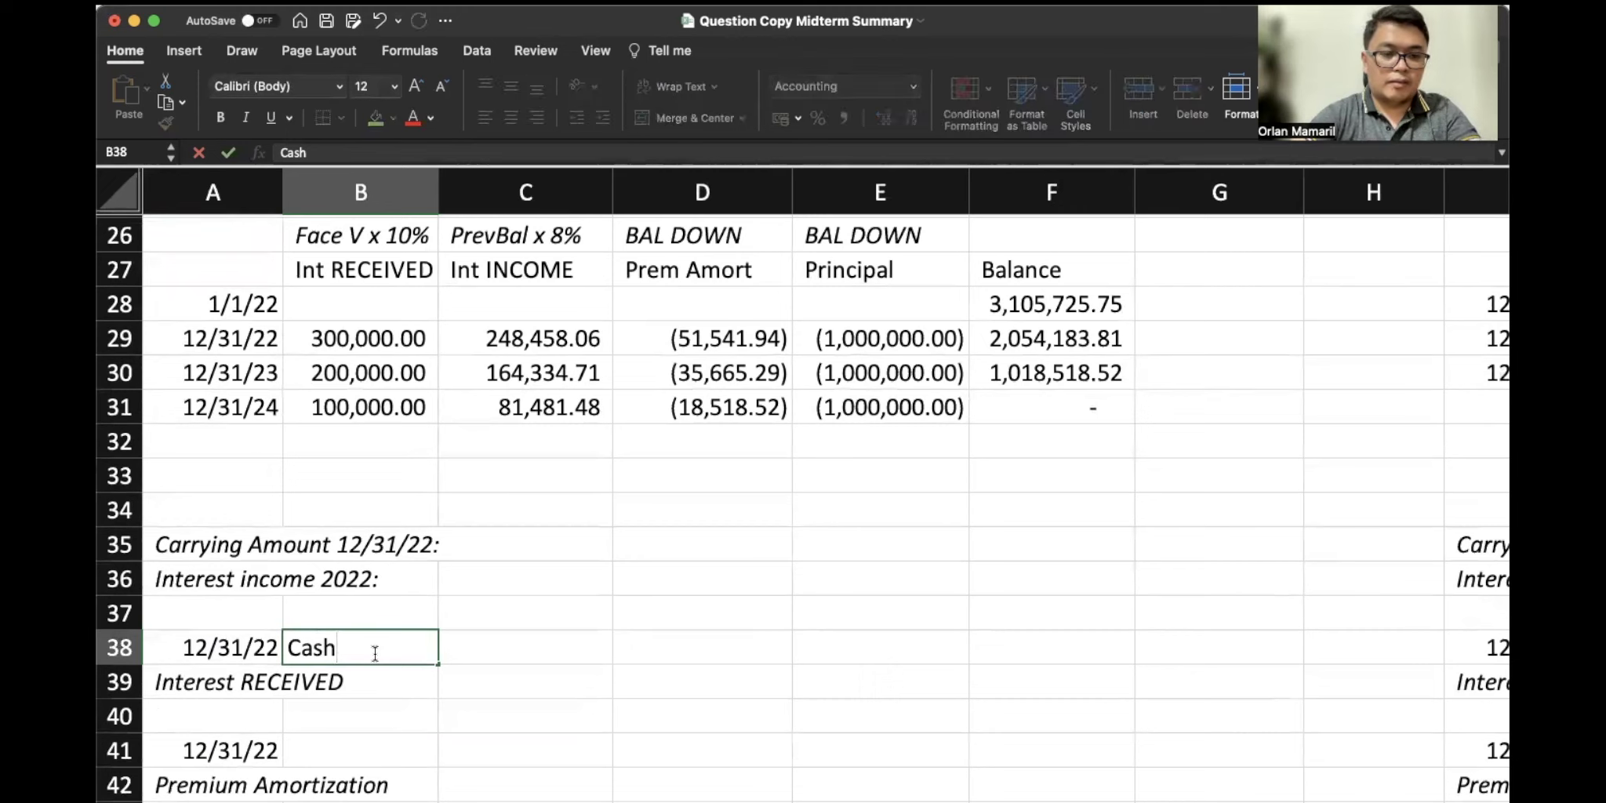
key("Return")
key("Right")
type("Intere")
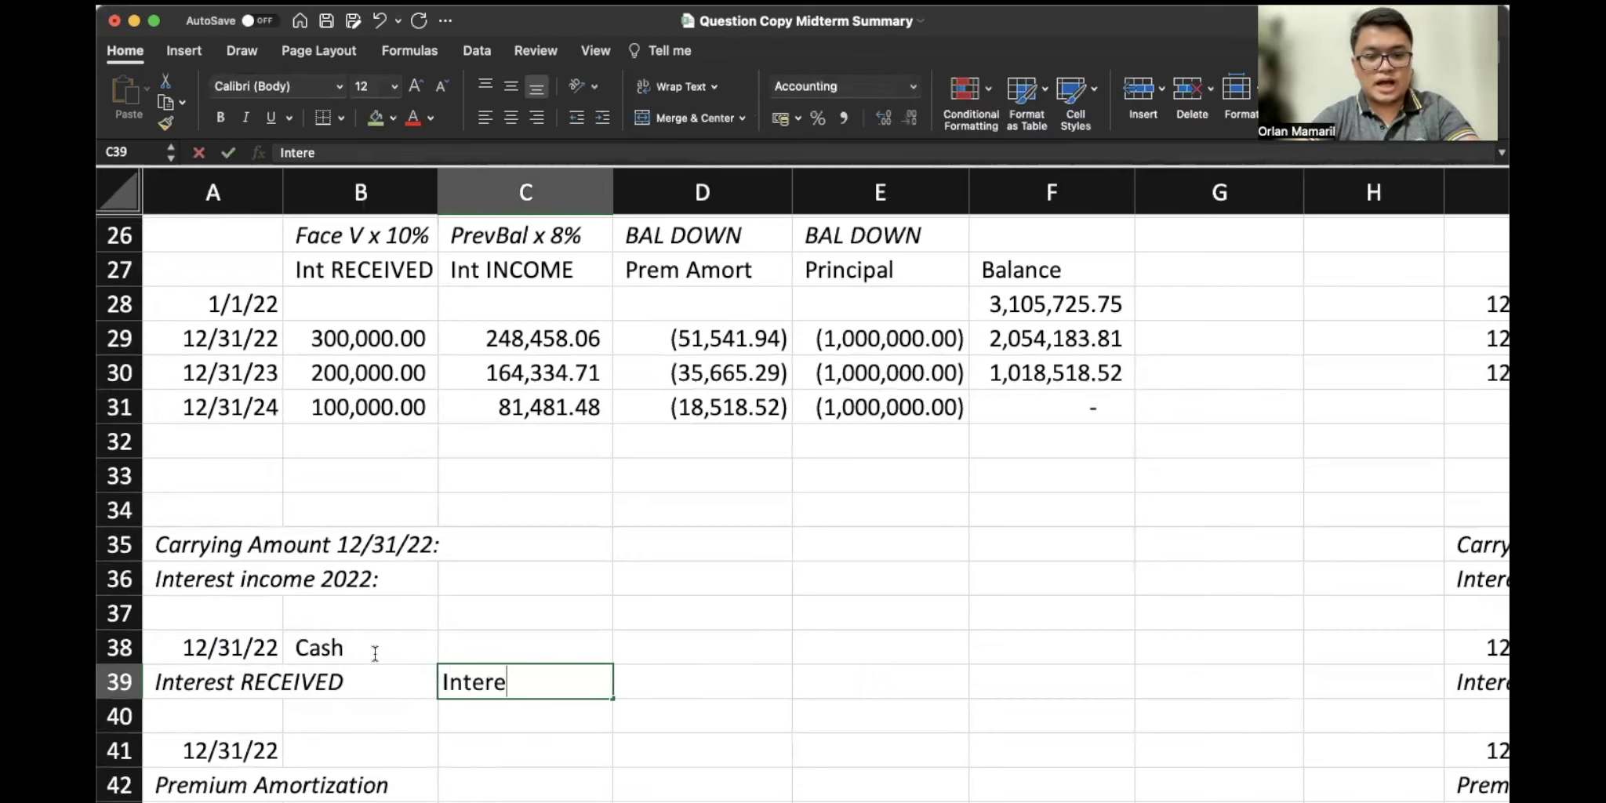
type("st Income")
key("Up")
type("3")
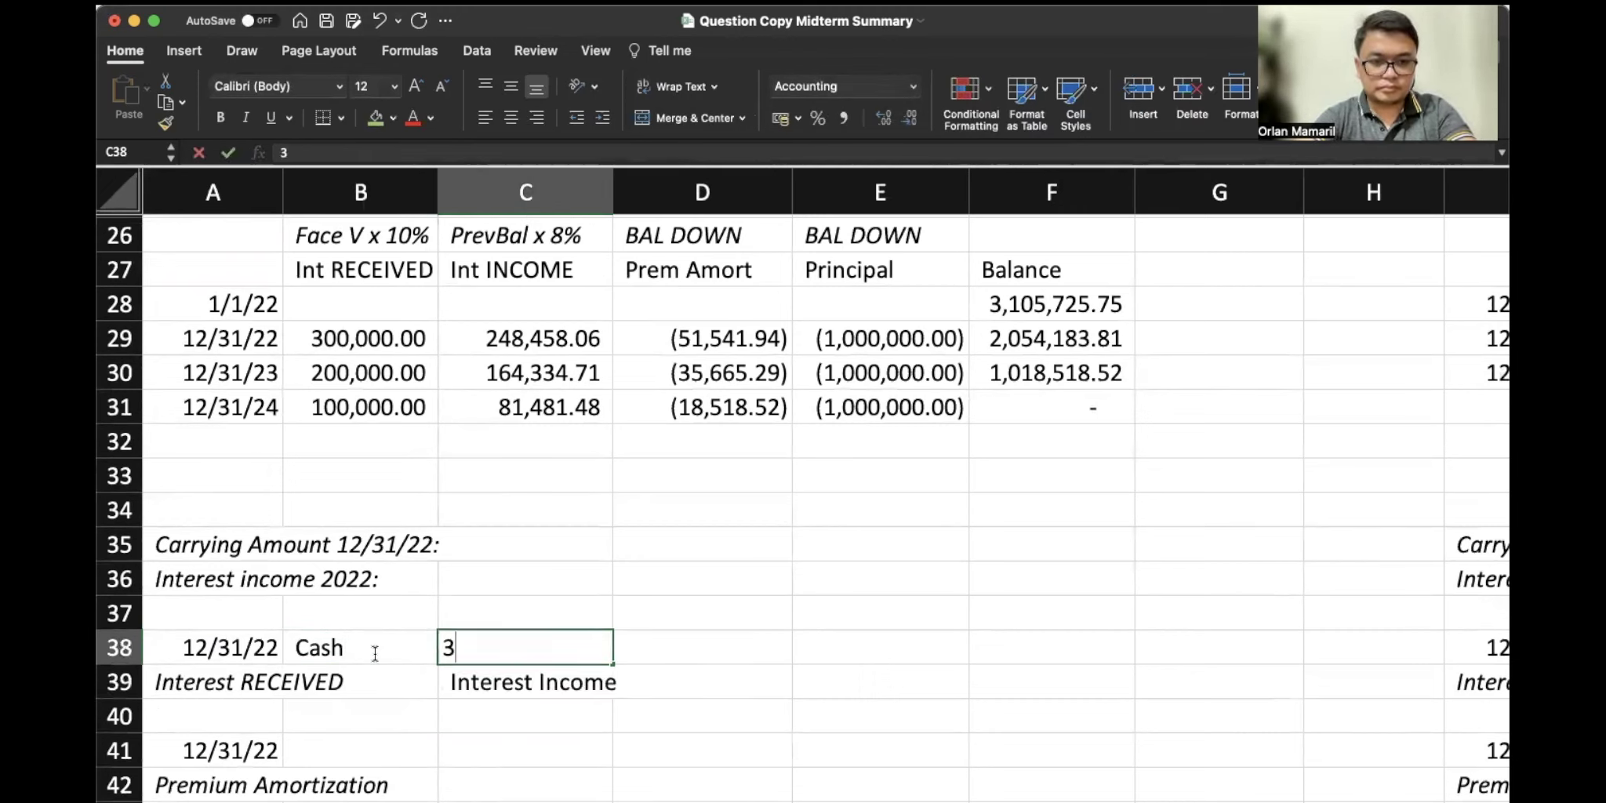
key("BackSpace")
key("Right")
type("=")
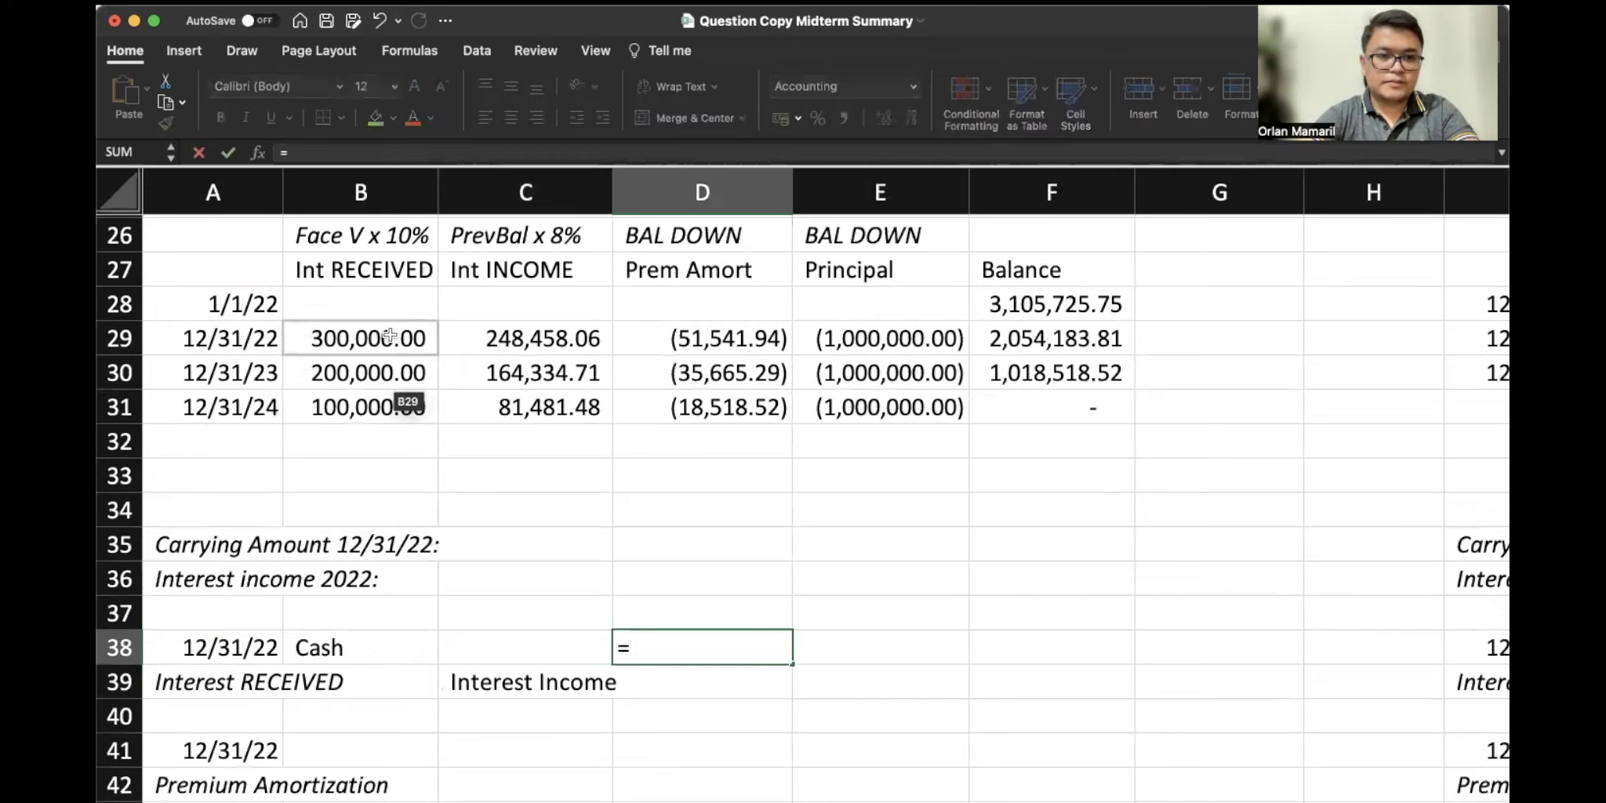
left_click(390, 345)
key("Return")
key("Right")
type("=")
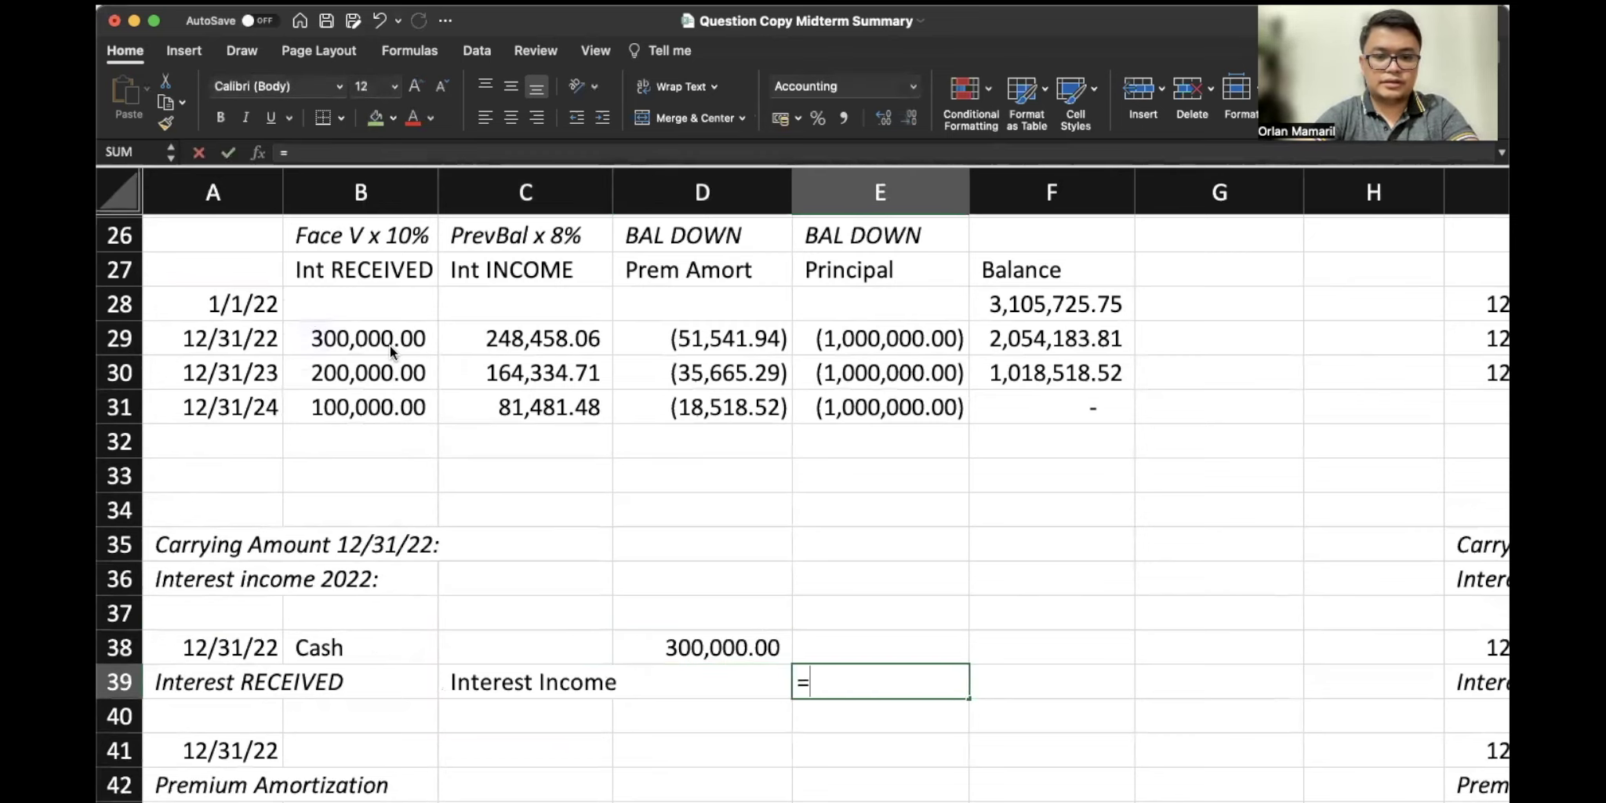
left_click(377, 346)
key("Return")
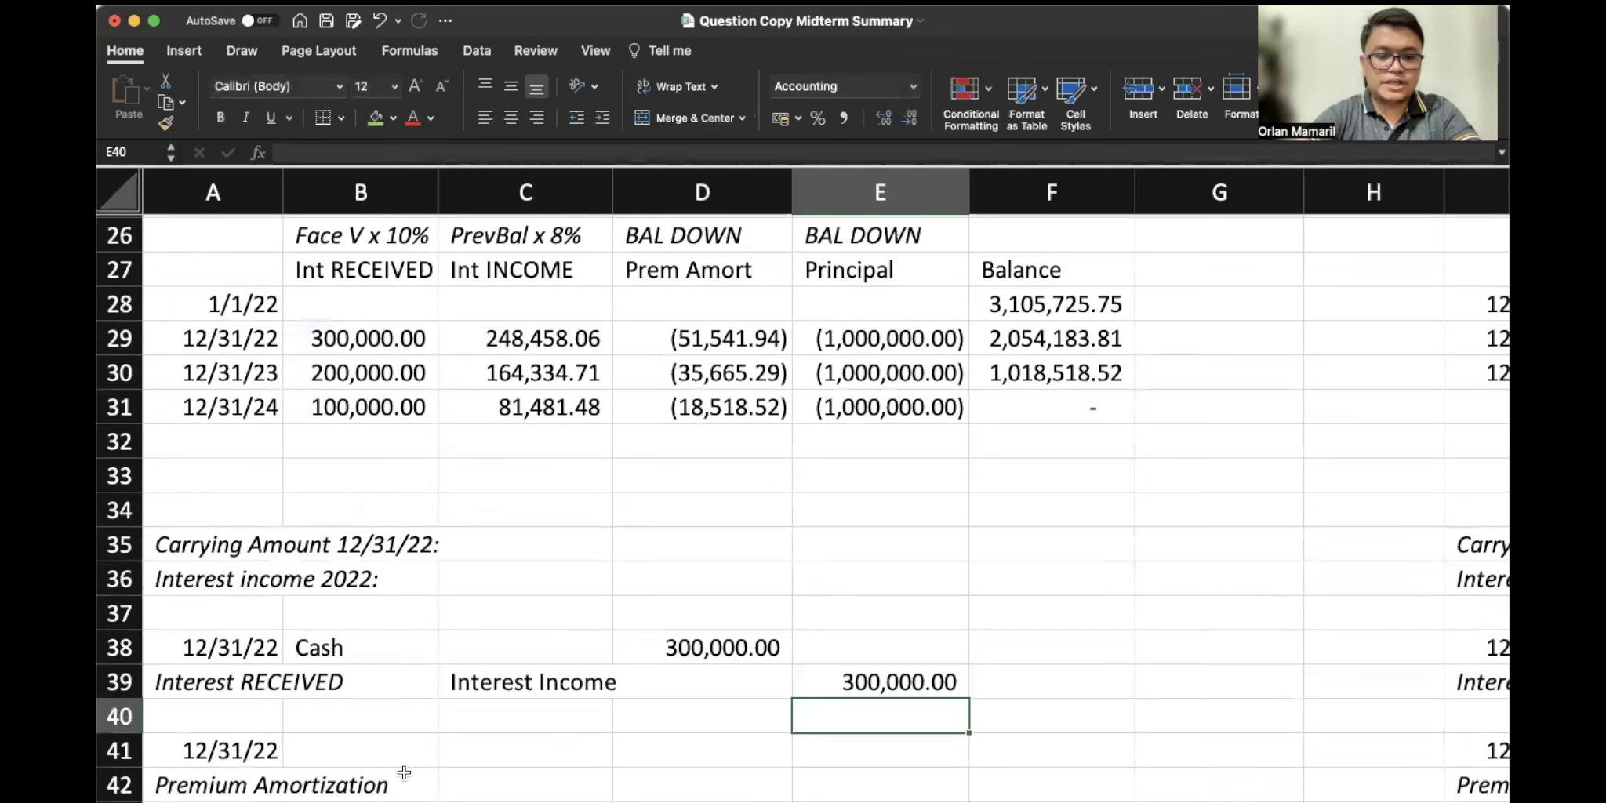
Journalize the 51,541.94 premium amortization: debit Interest Income (=-D29), credit Investment in Bonds (=D41)
left_click(394, 748)
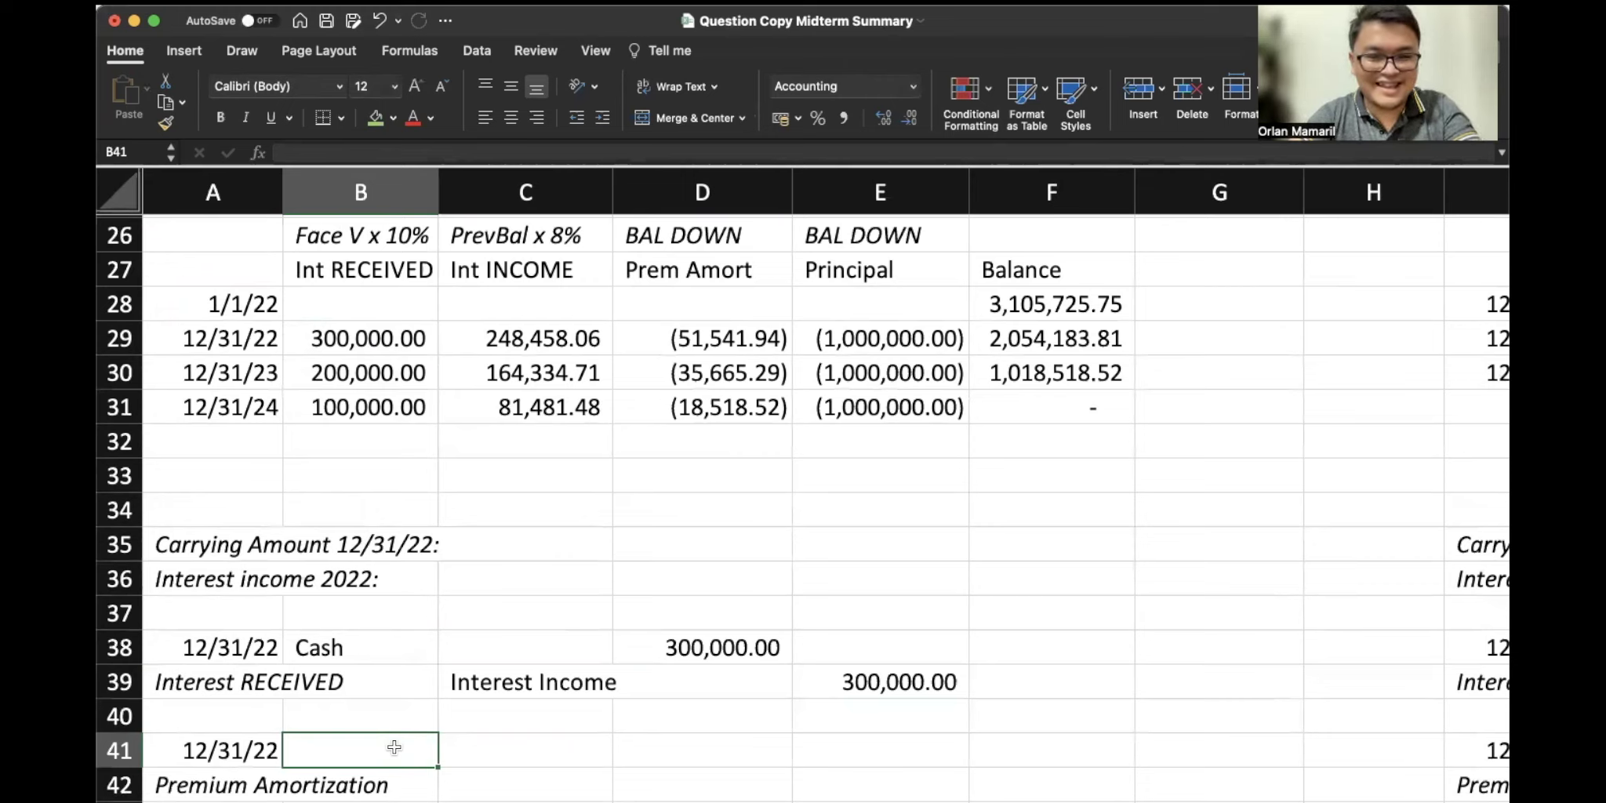
type("Inte")
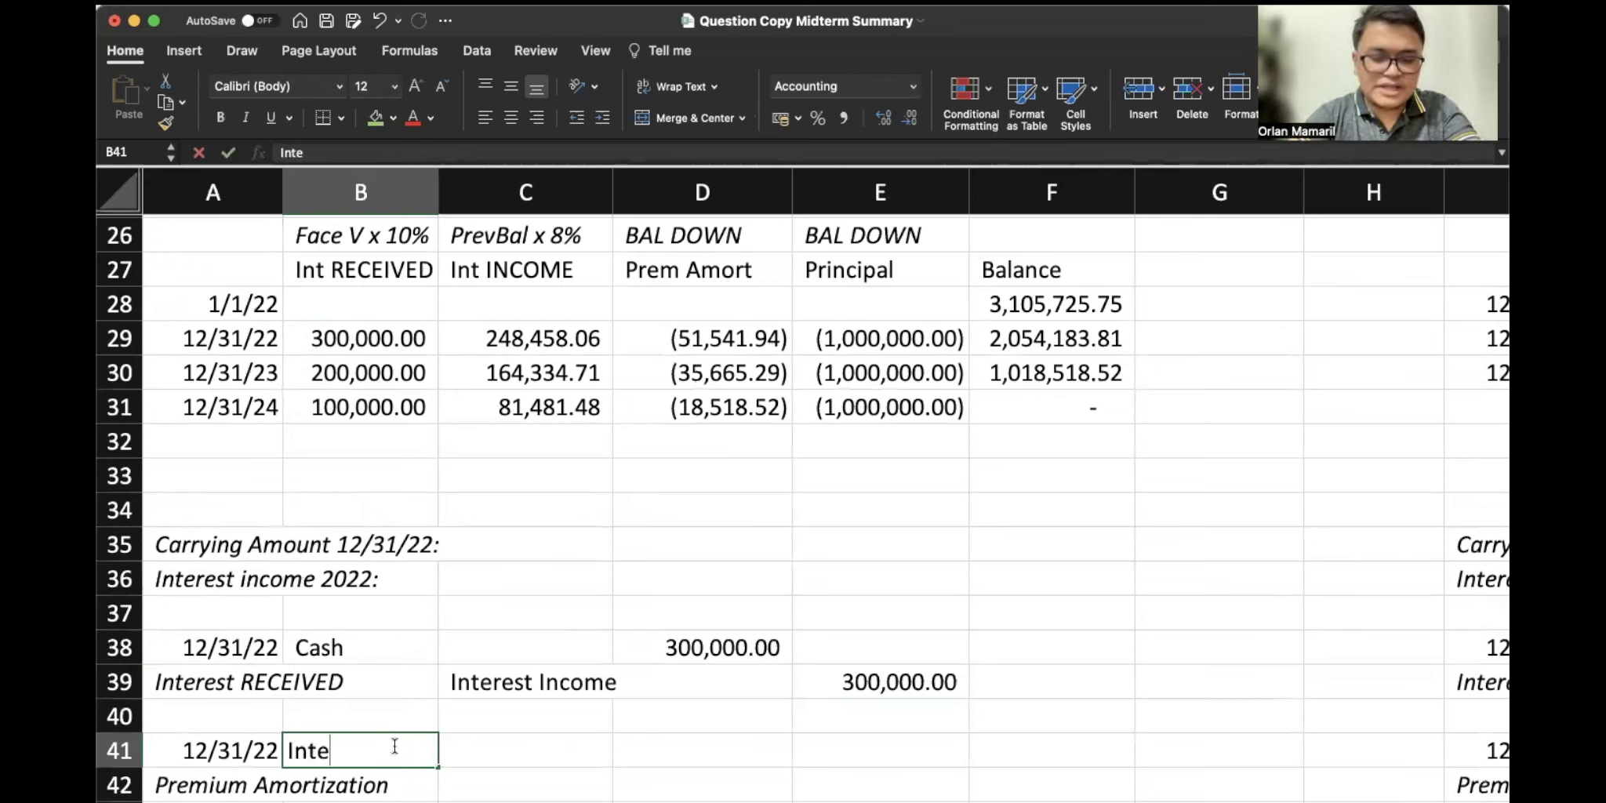
type("rest Income")
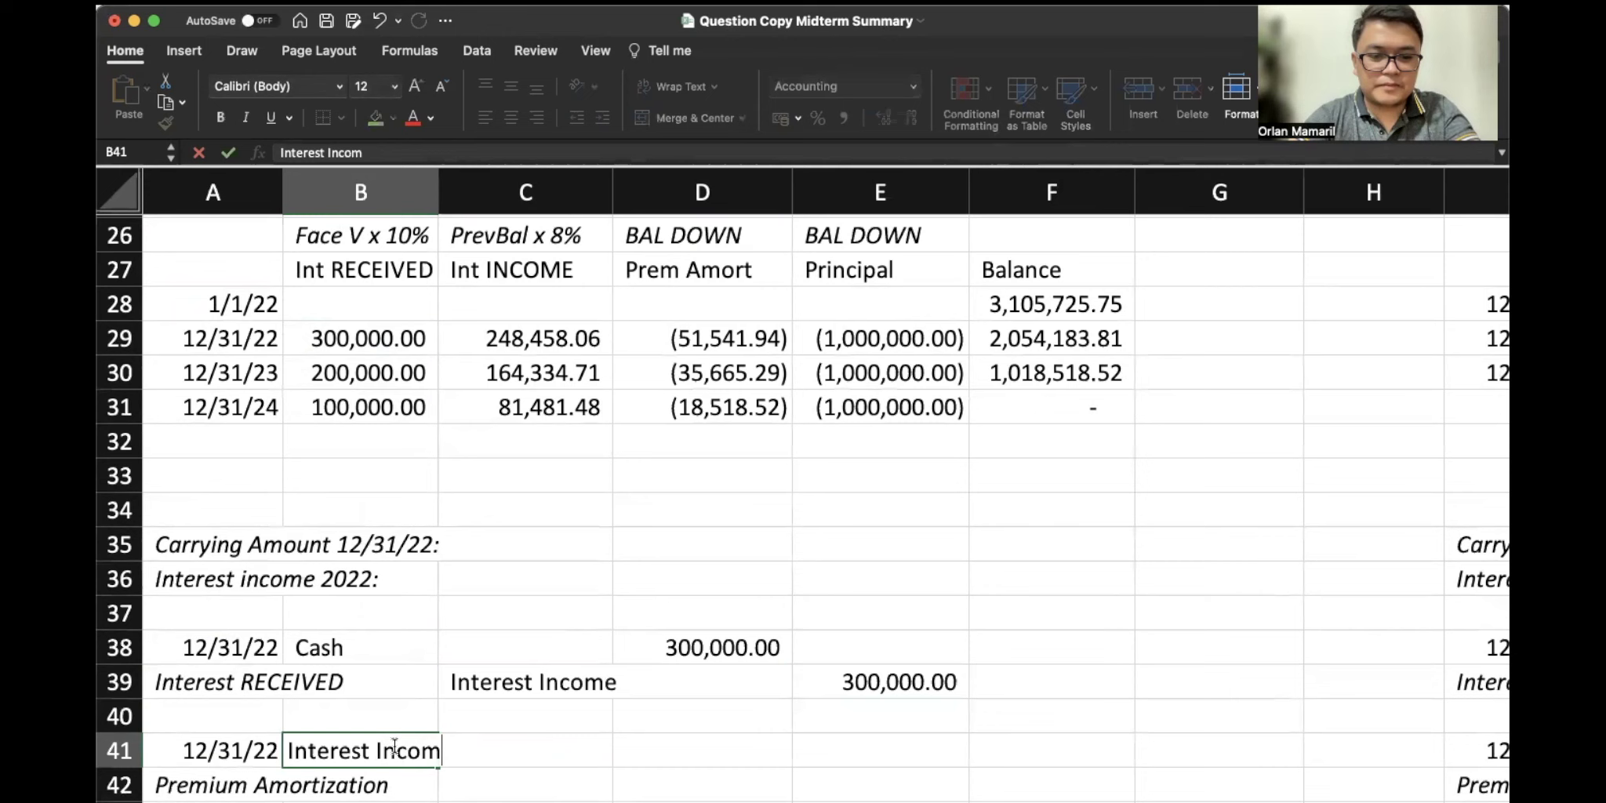
key("Return")
key("Right")
type("Investment ")
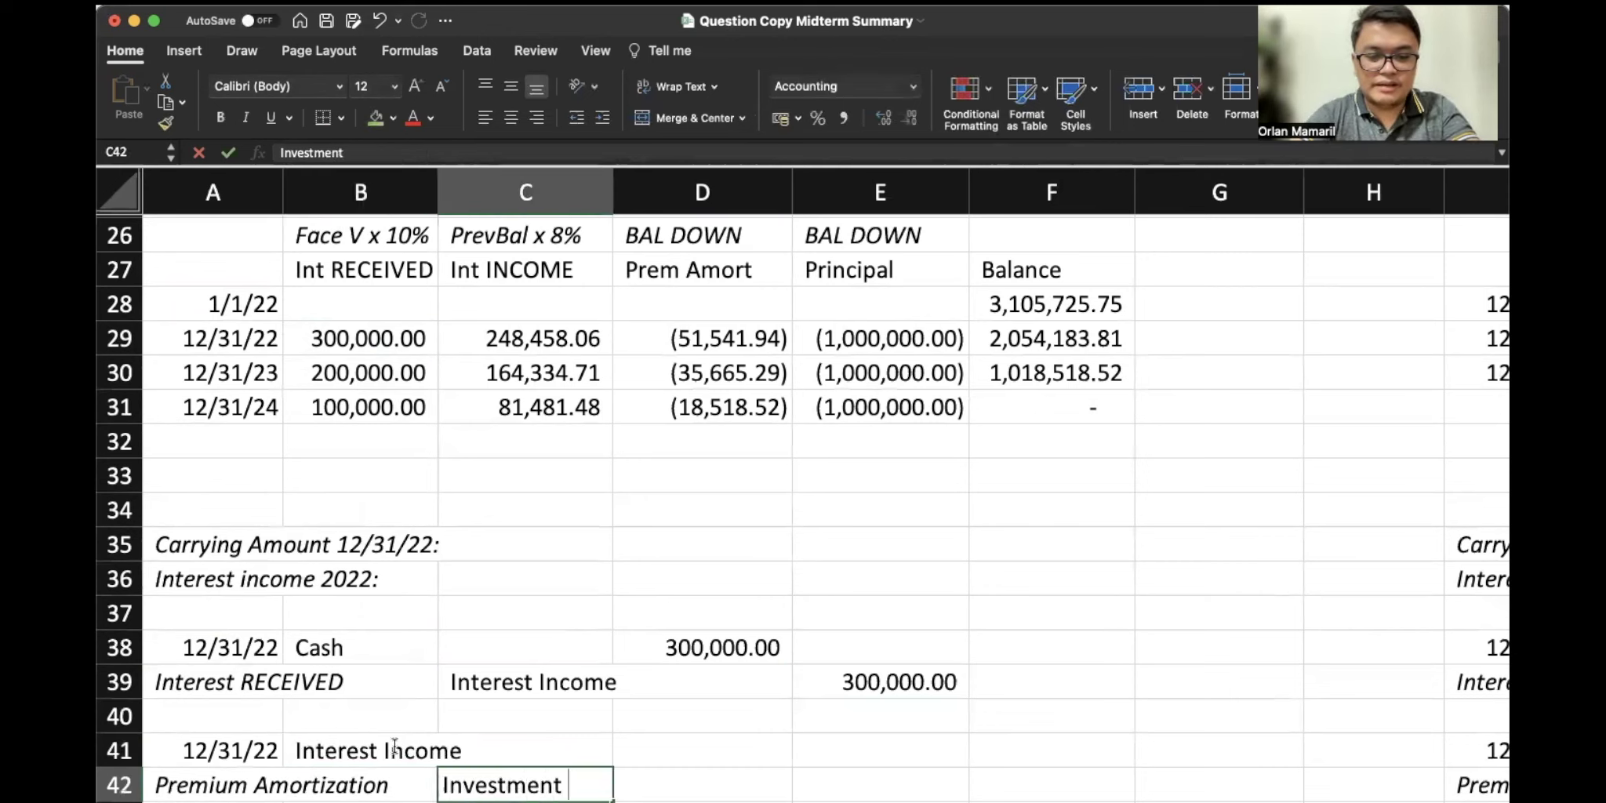
type("in Bonds")
key("Right")
key("Right")
key("Up")
key("Left")
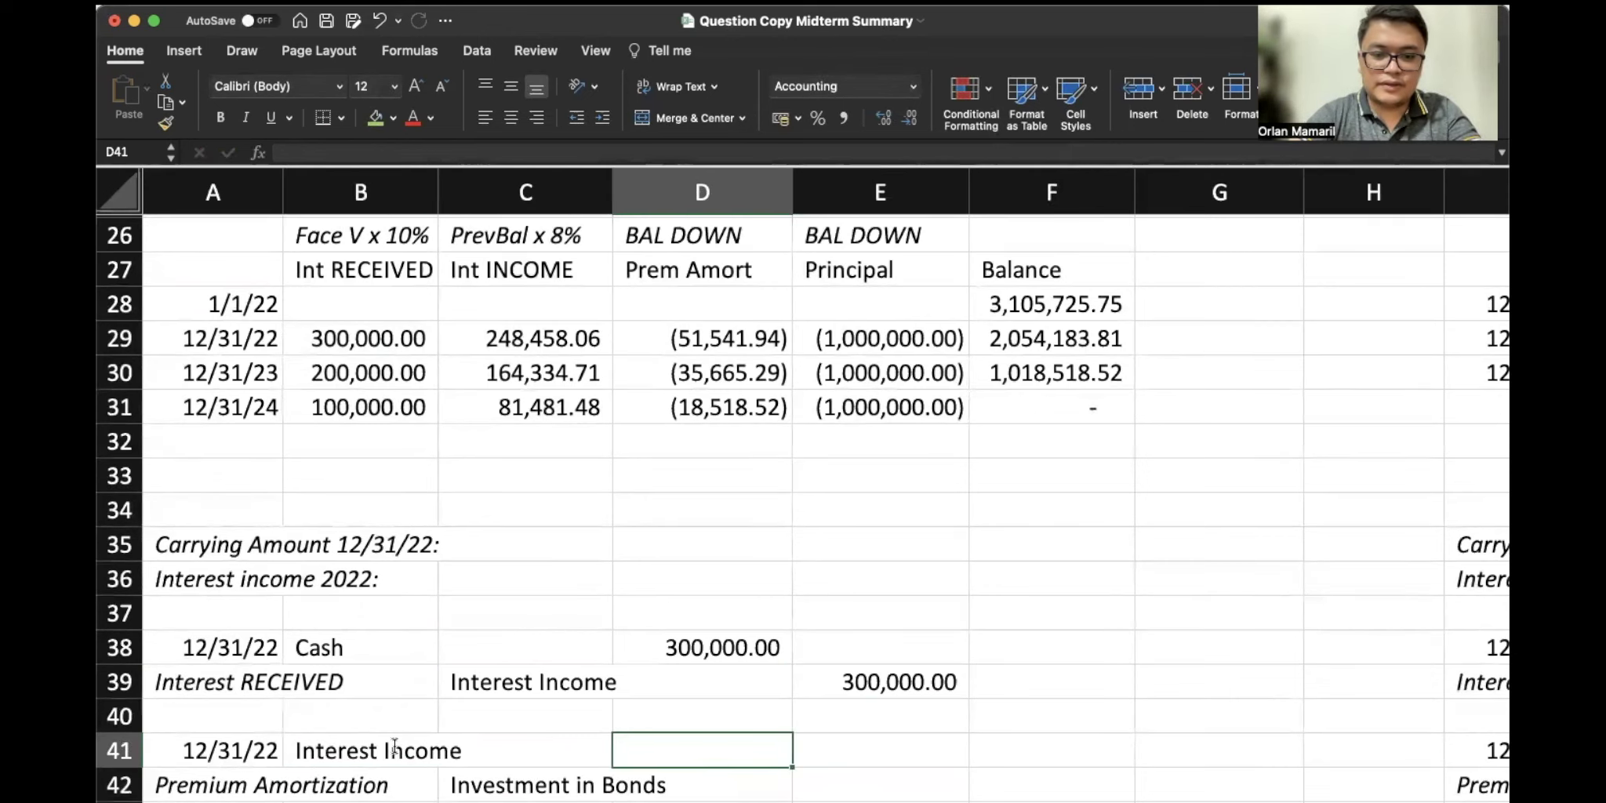
type("=-")
left_click(761, 342)
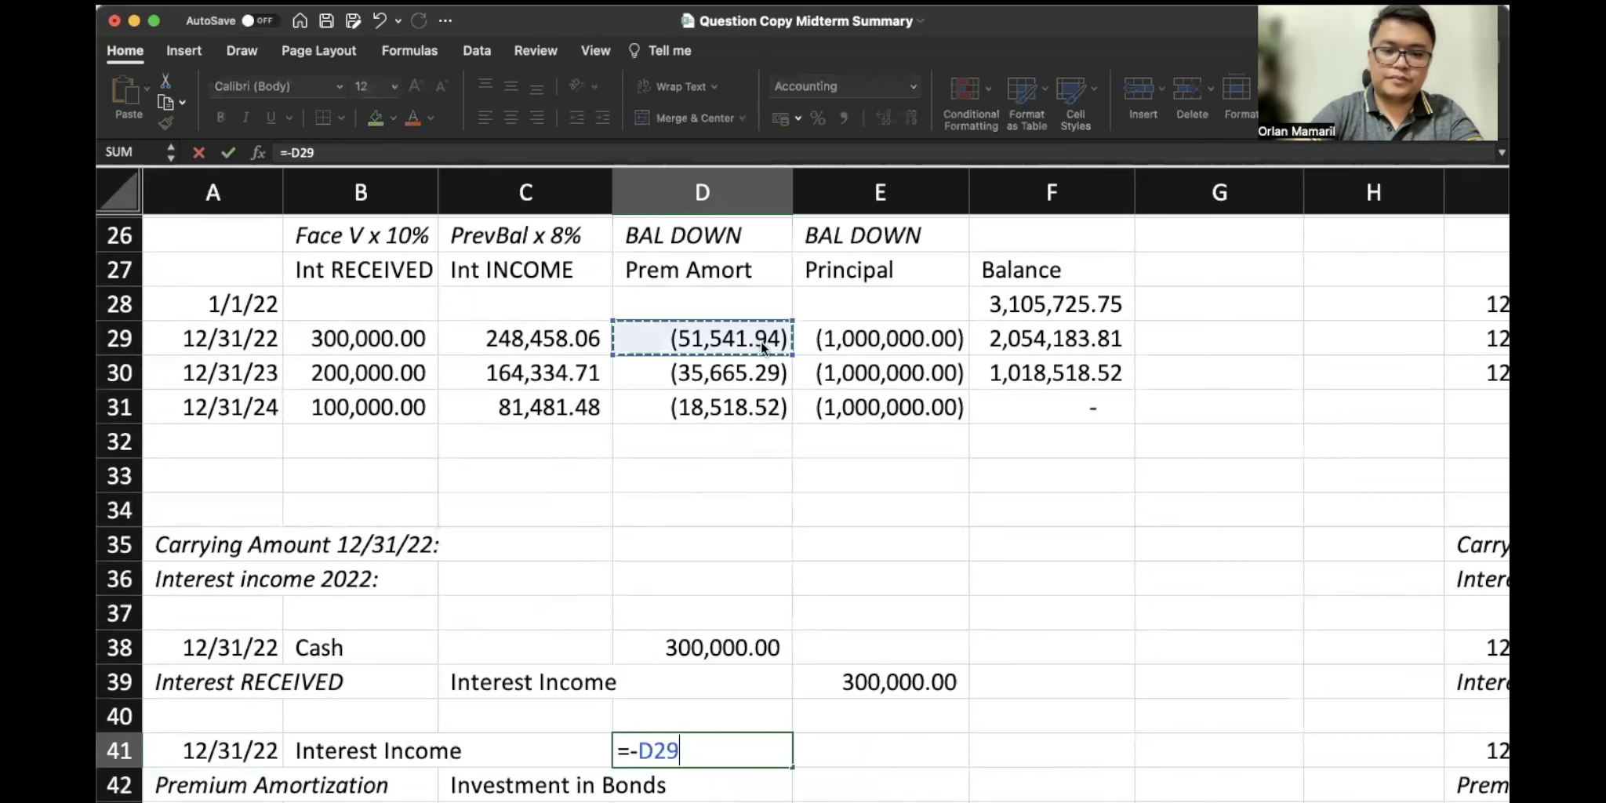
key("Return")
key("Right")
type("=")
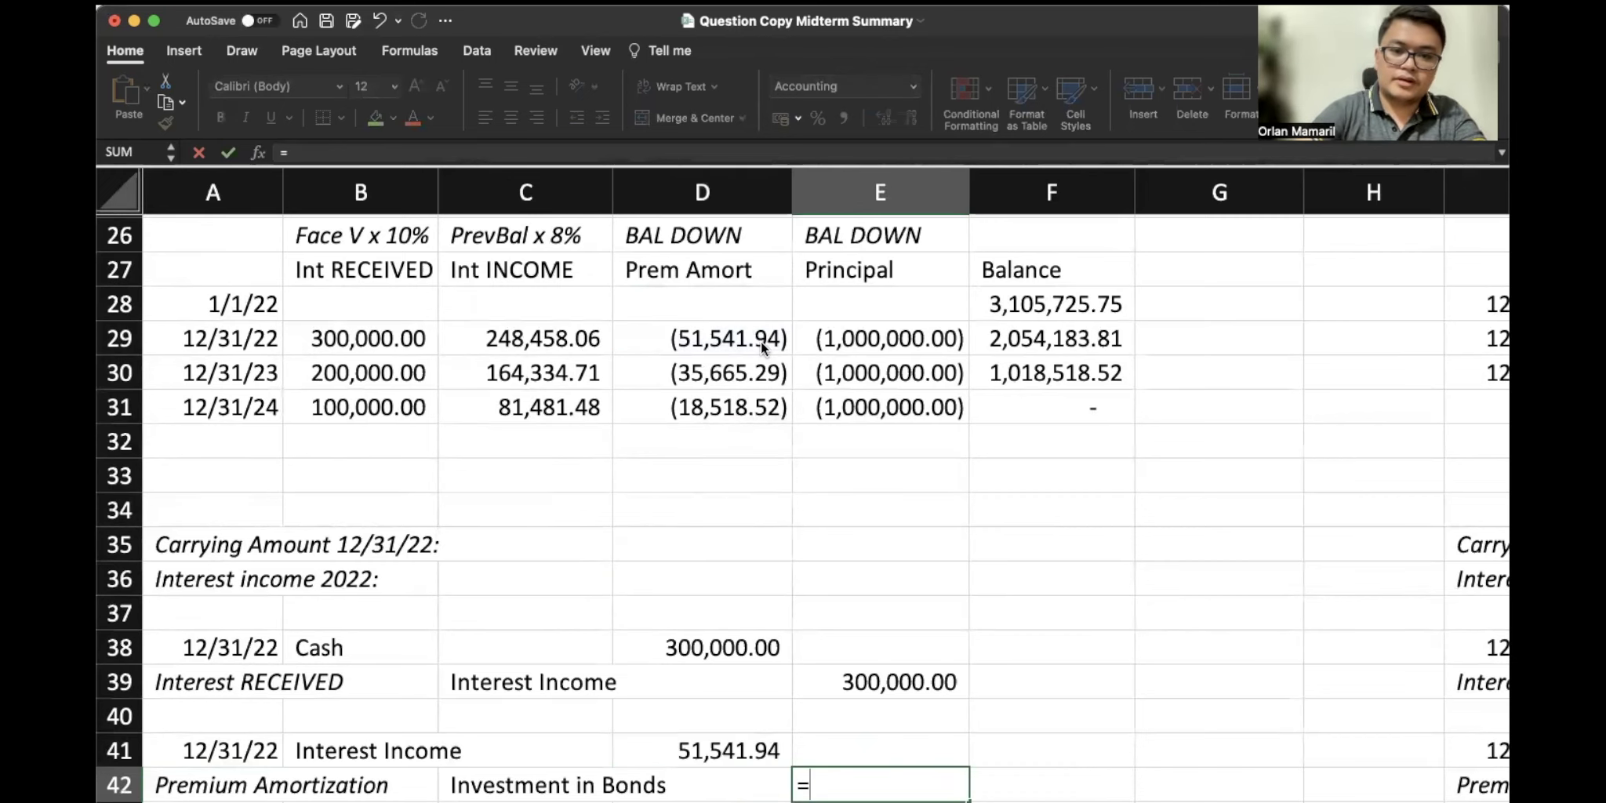
left_click(748, 760)
key("Return")
scroll(748, 765, "down", 3)
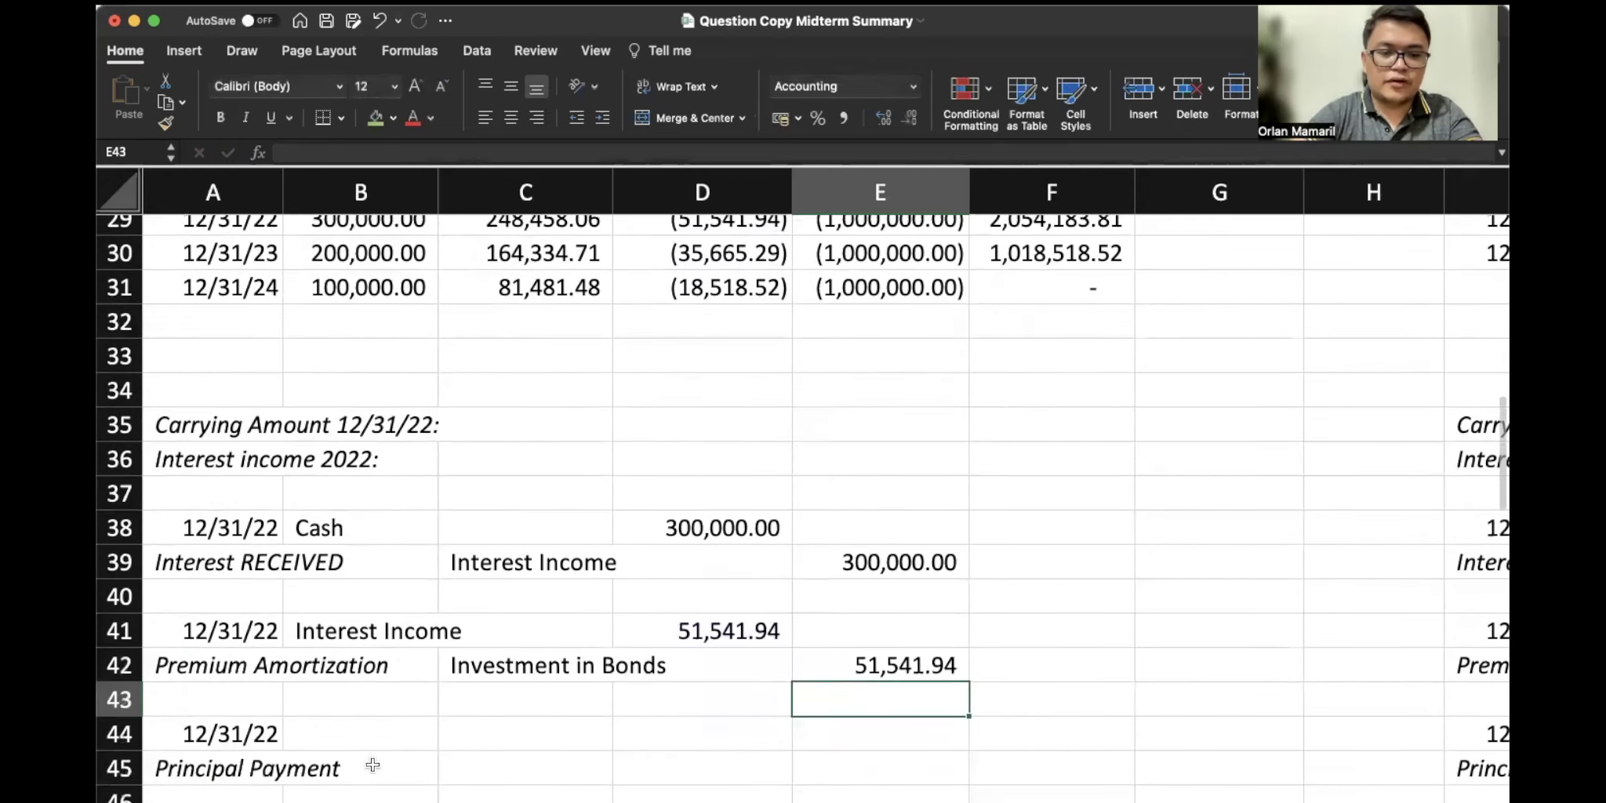
Enter Cash in B44 and Investment in Bonds in C45 as the principal entry's accounts
left_click(371, 738)
type("Cash")
key("Return")
key("Right")
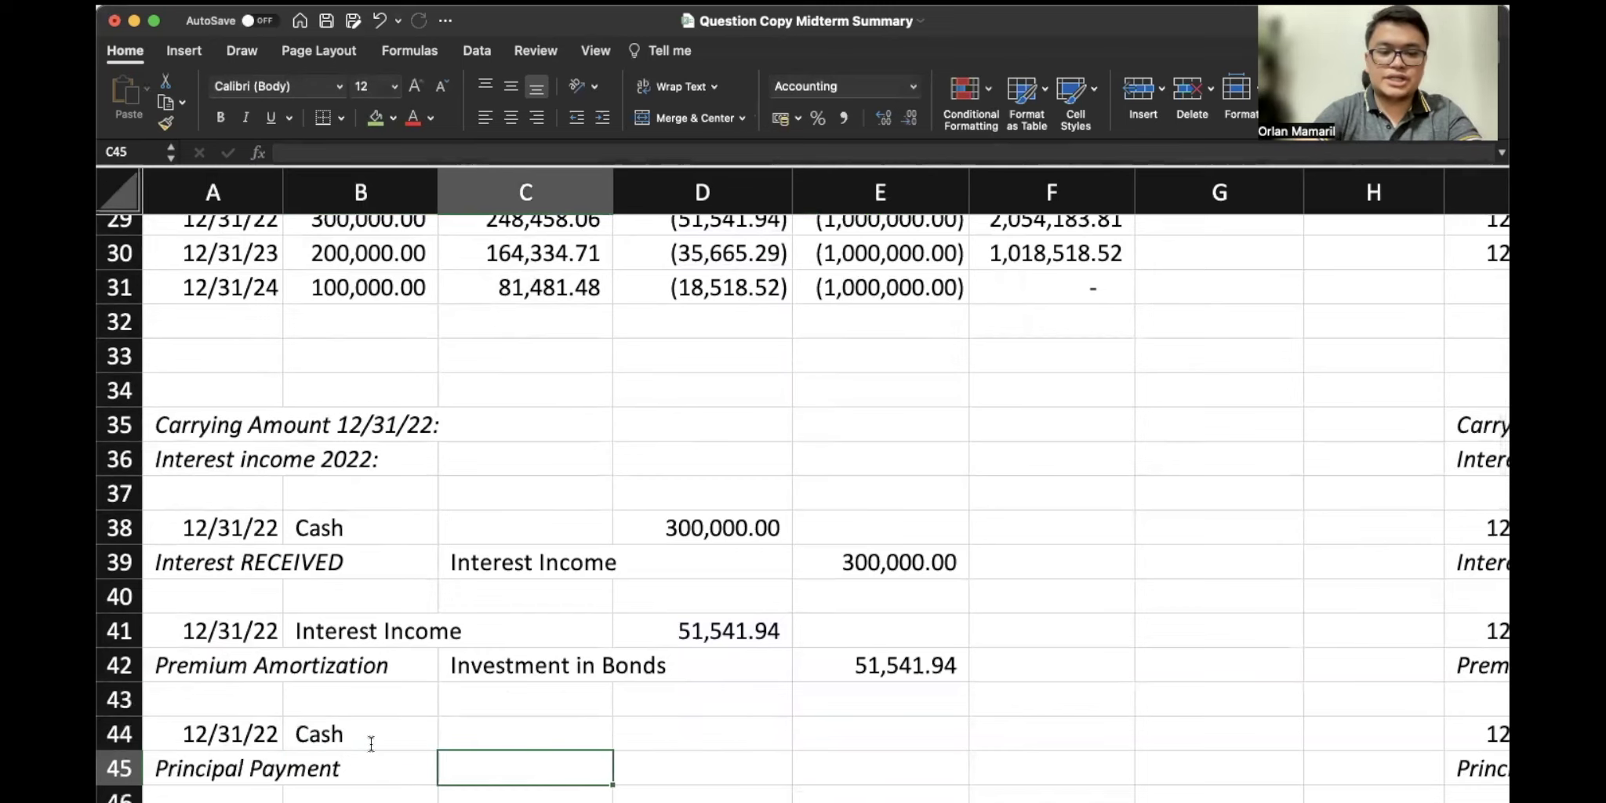
type("Investment in Bond")
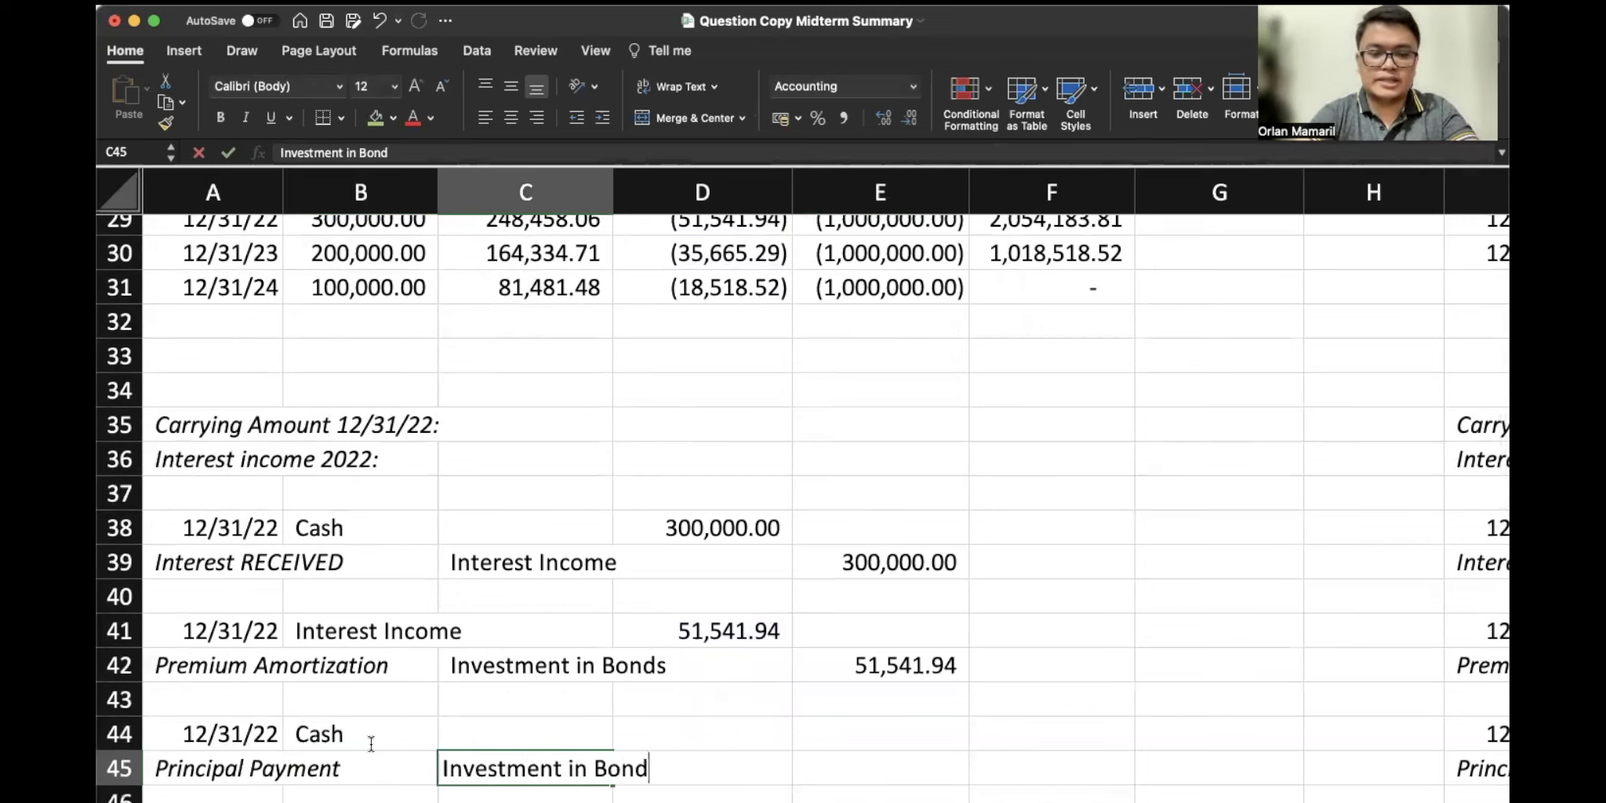
type("s")
key("Tab")
Set D44 to =E29*-1 and E45 to =D44, both 1,000,000.00
left_click(681, 733)
type("=")
left_click(730, 665)
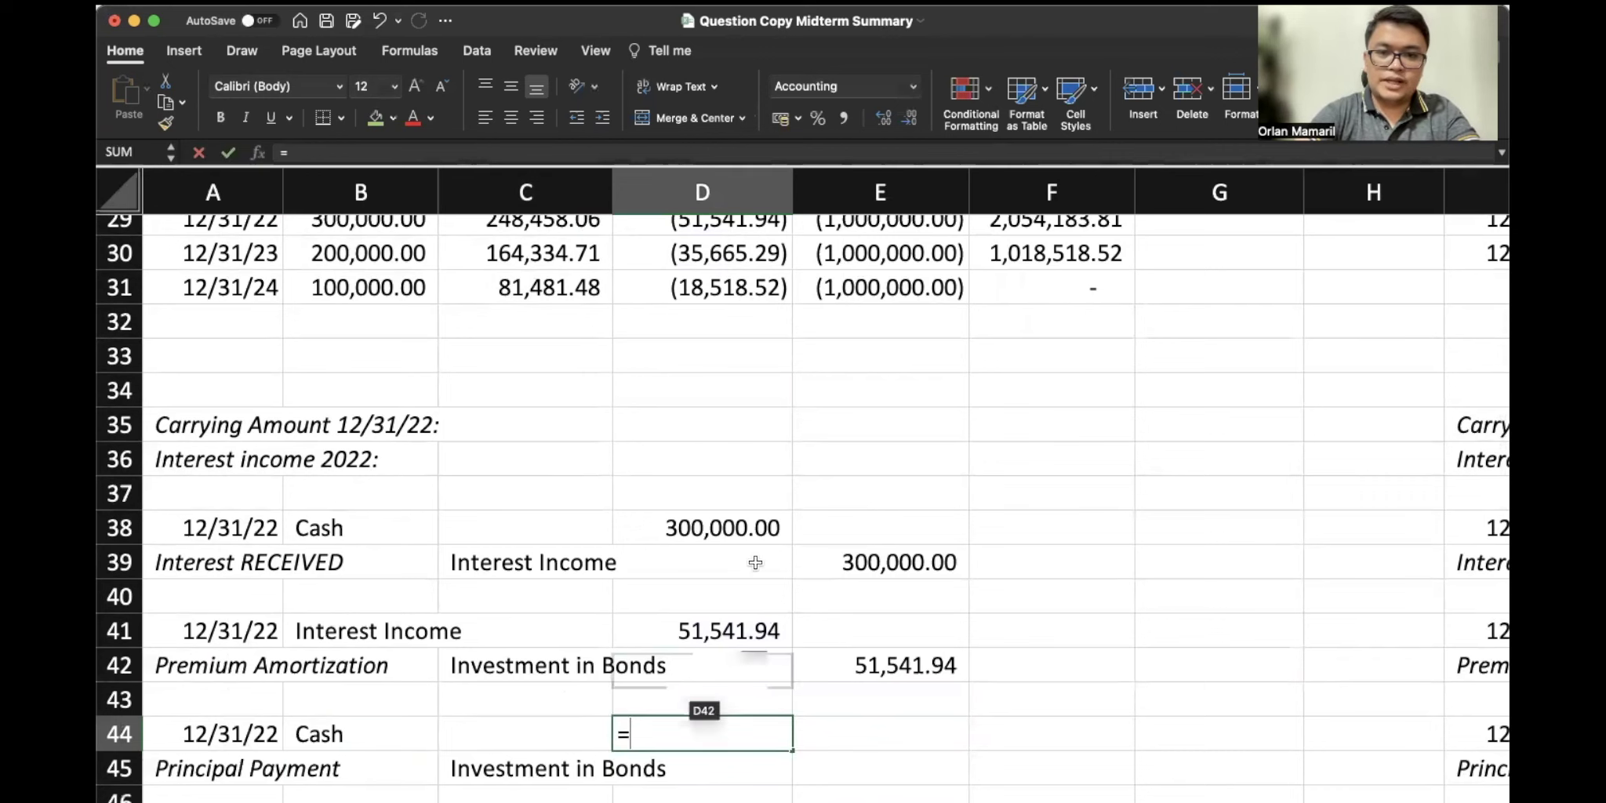
left_click(893, 228)
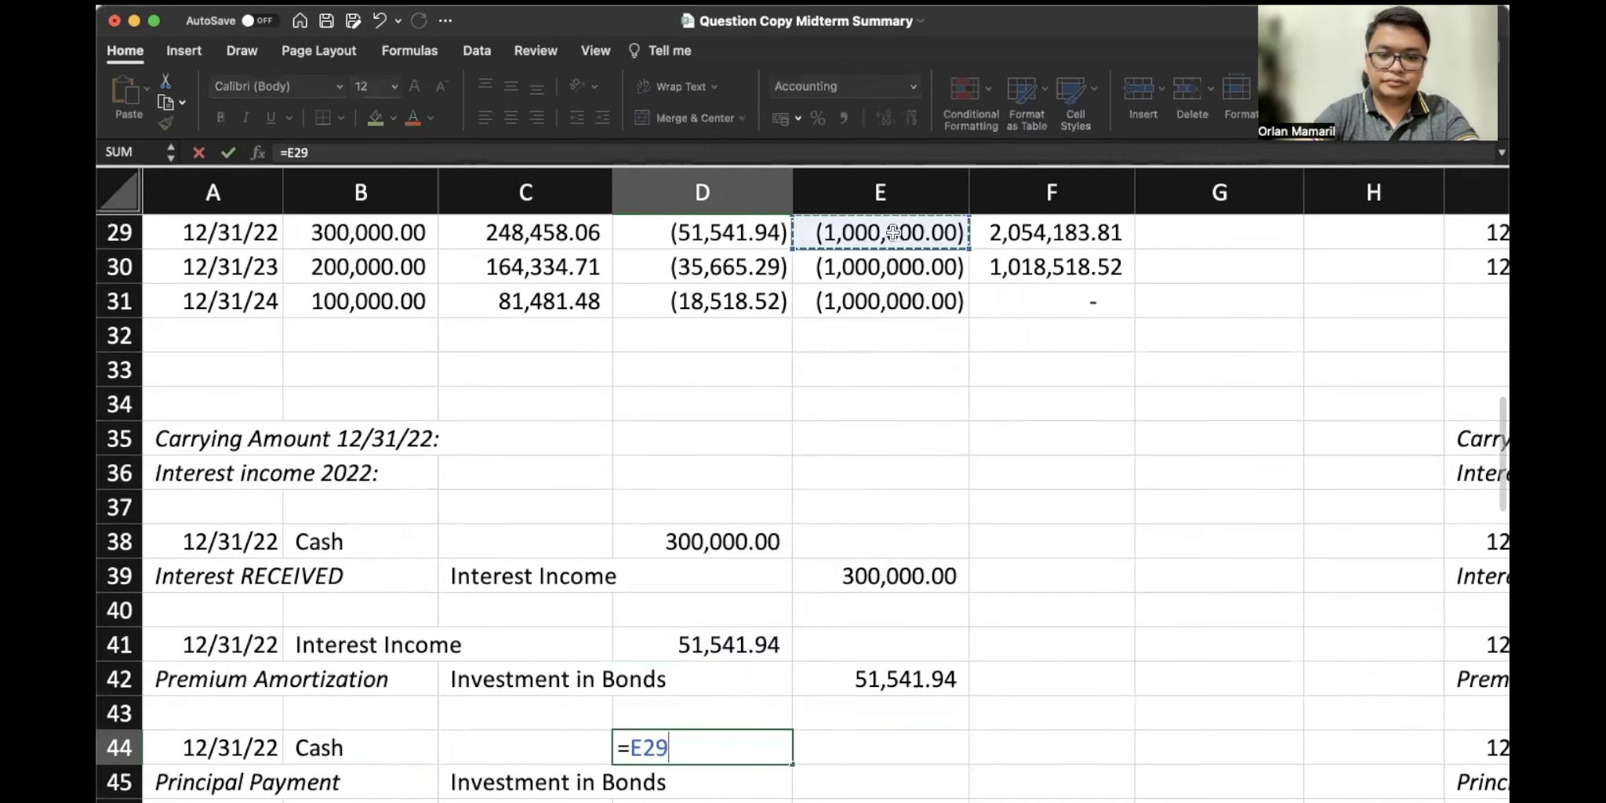
type("*-1")
key("Return")
key("Tab")
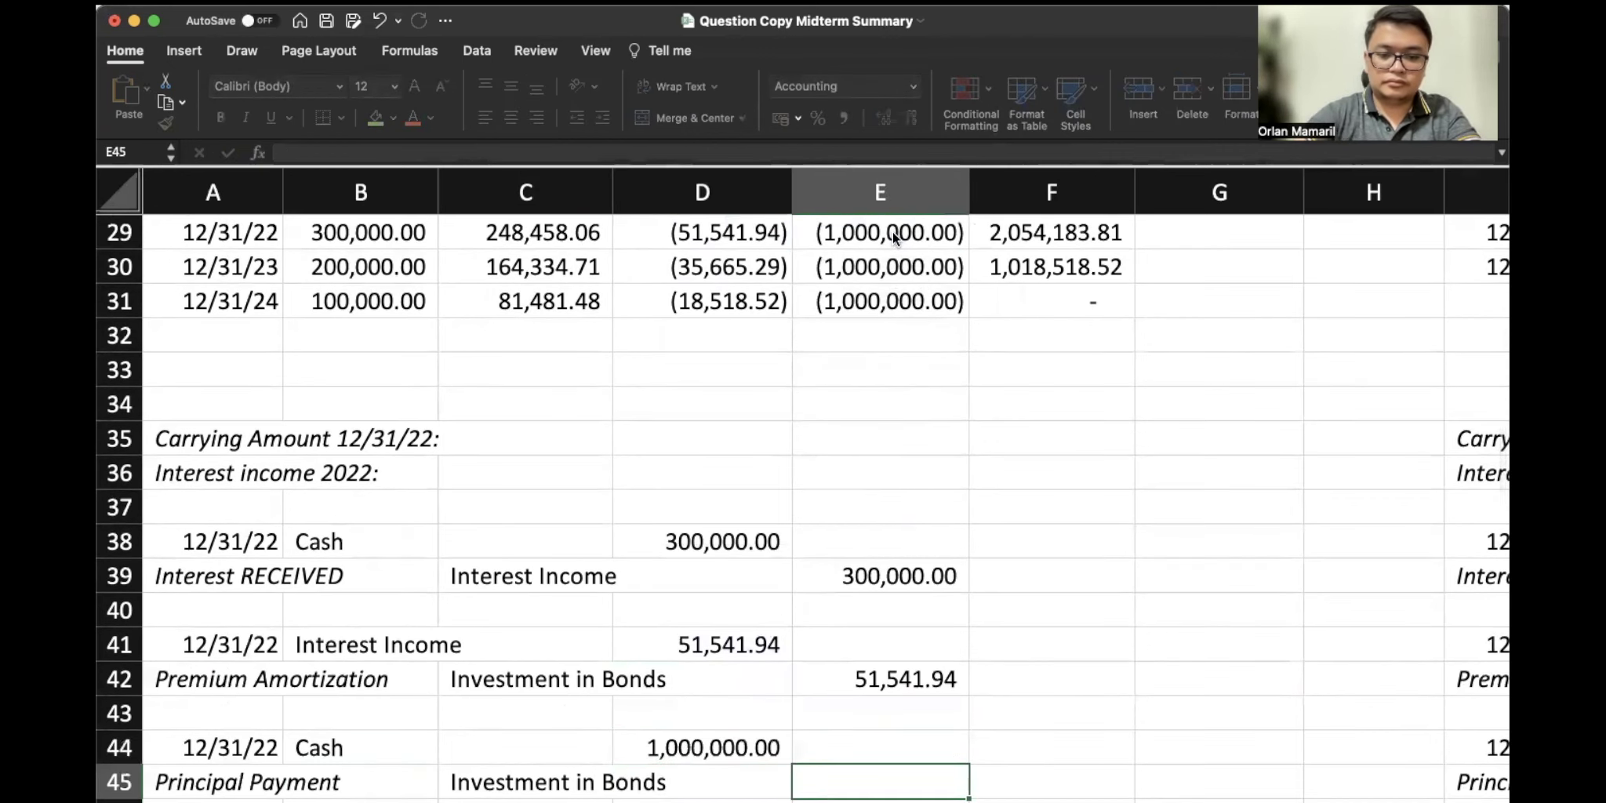
type("=")
key("Left")
key("Up")
key("Return")
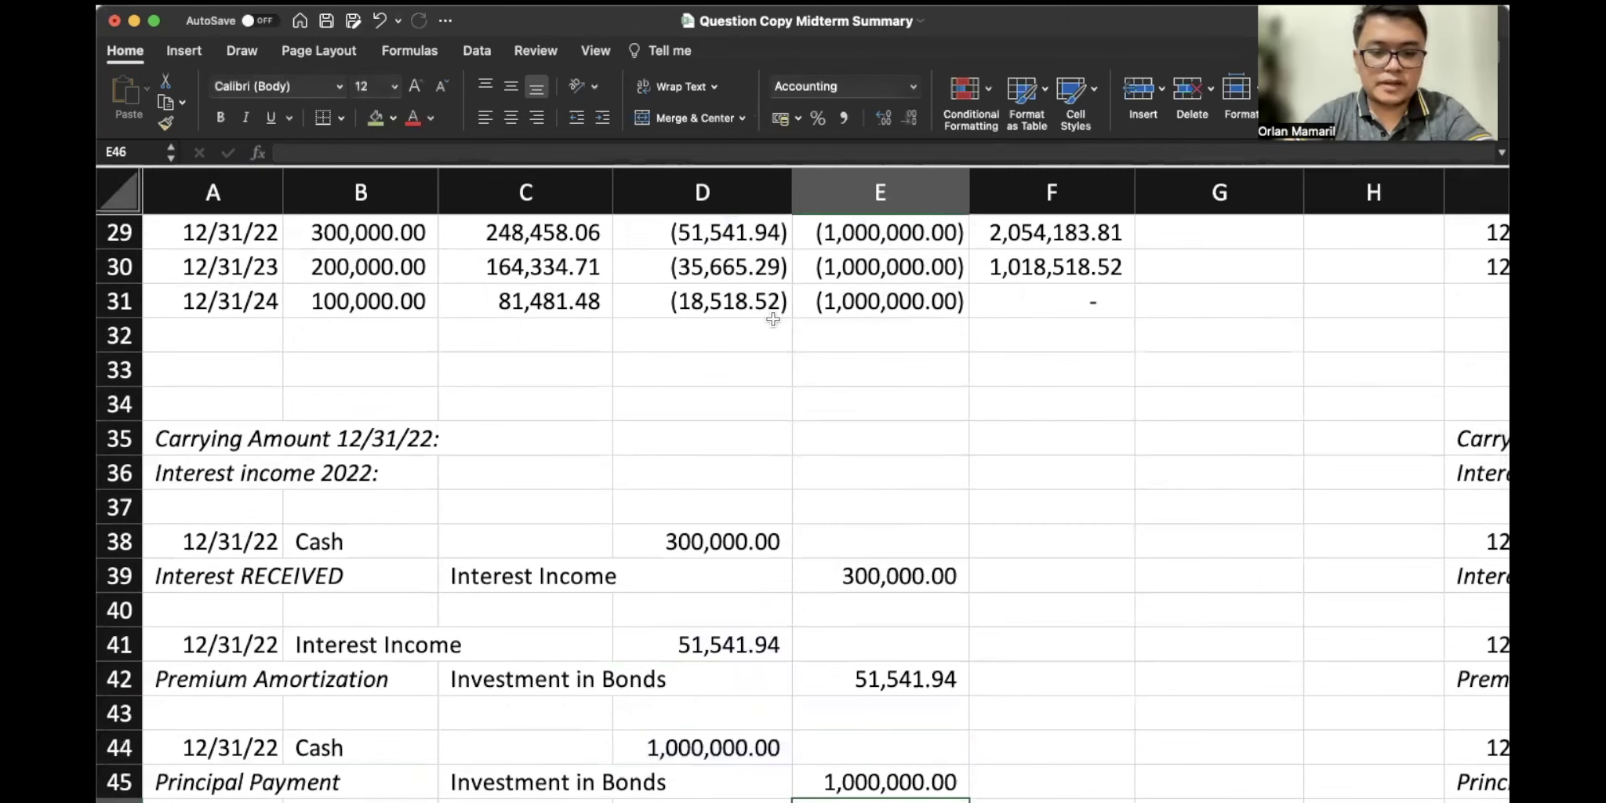
scroll(709, 476, "down", 4)
scroll(708, 476, "up", 1)
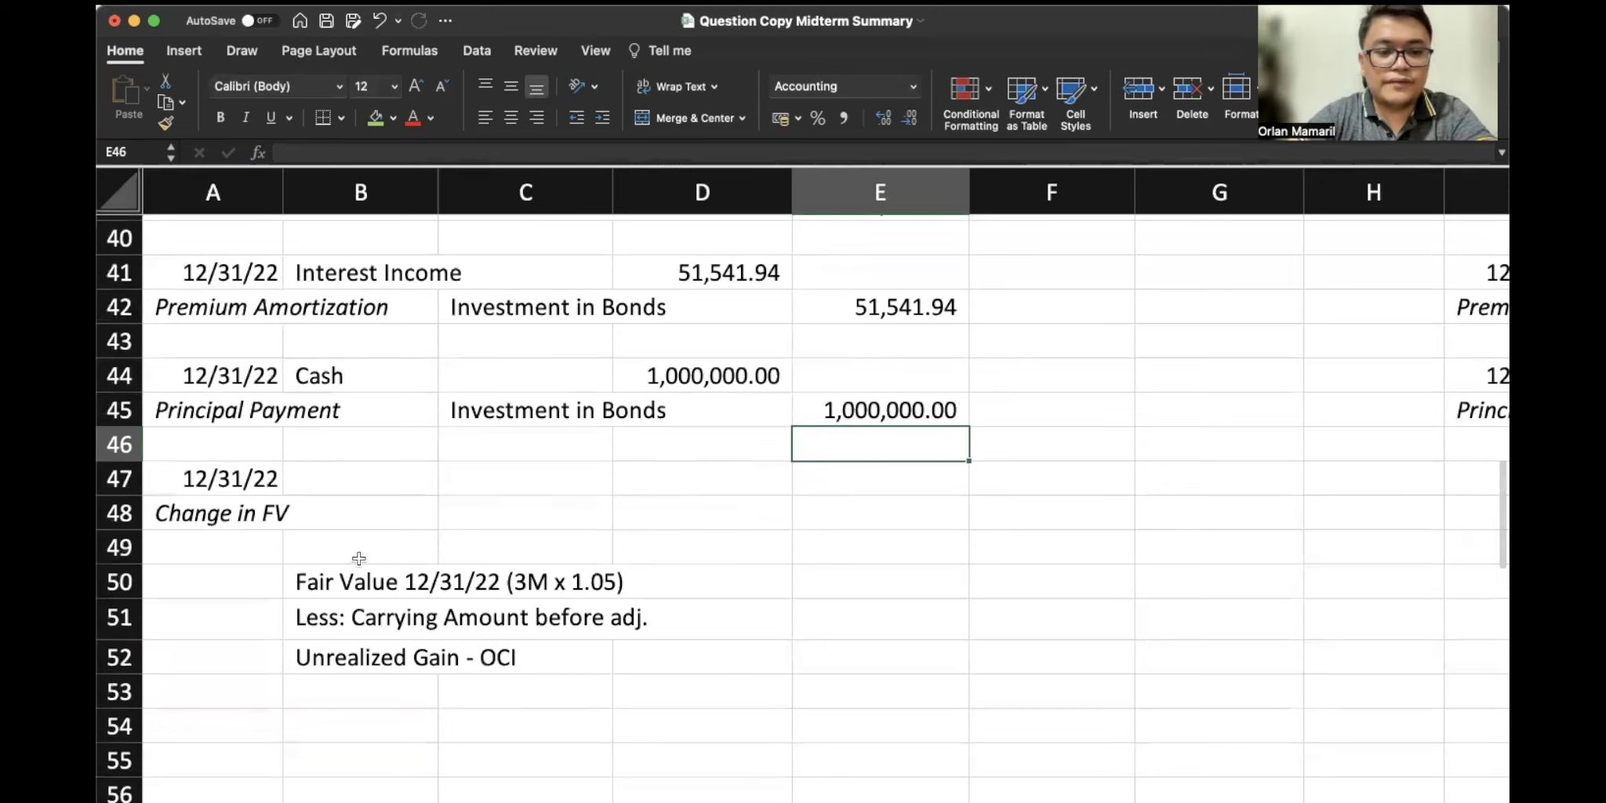
Remove the (3M x 1.05) note from the fair value label in B50
double_click(345, 581)
left_click_drag(616, 582, 501, 585)
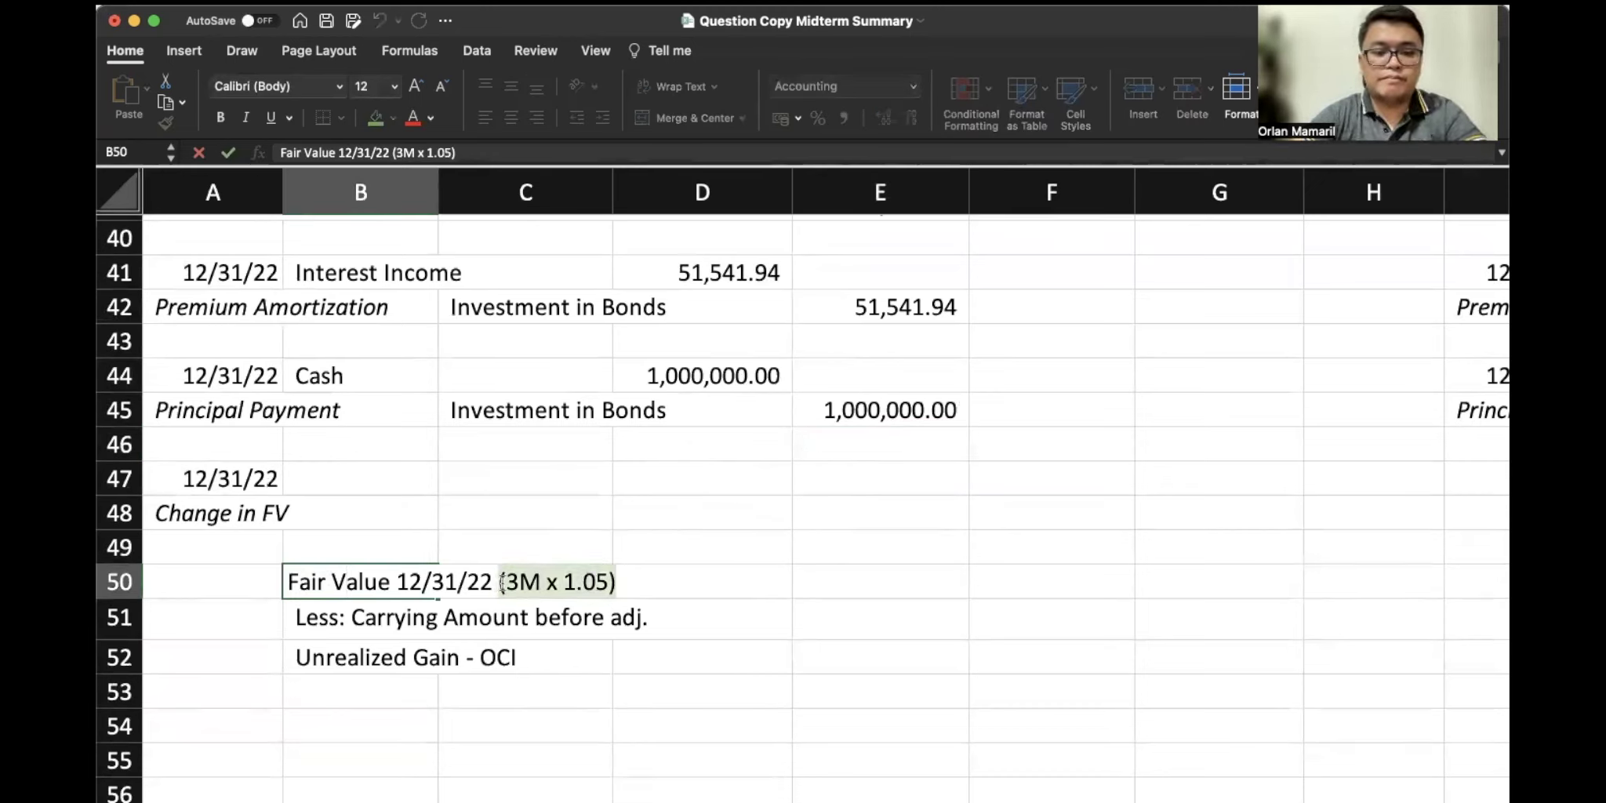
key("BackSpace")
left_click(520, 480)
scroll(520, 482, "up", 6)
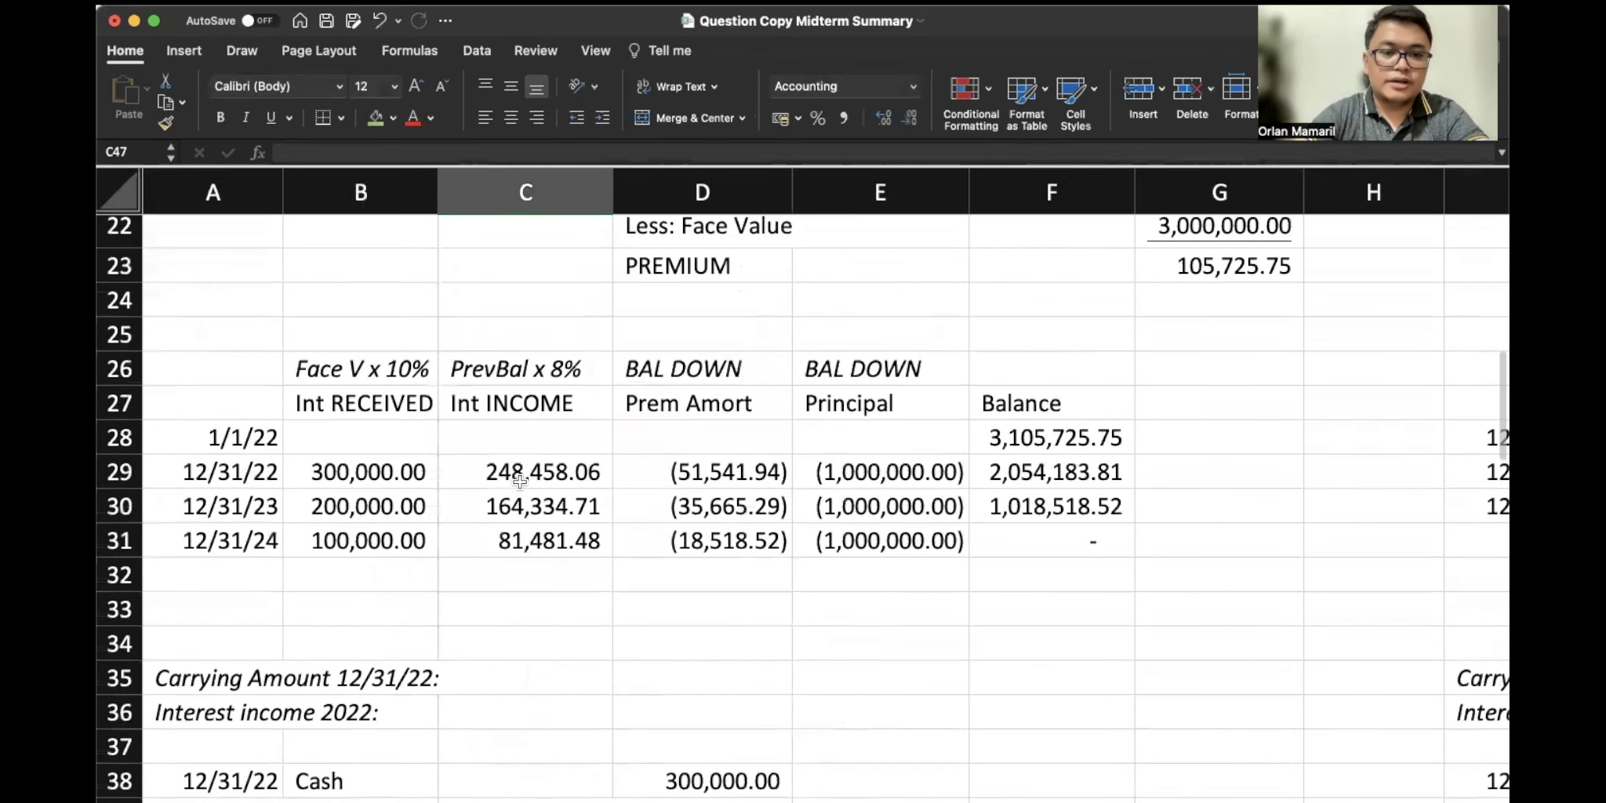
scroll(520, 482, "up", 2)
scroll(520, 482, "down", 1)
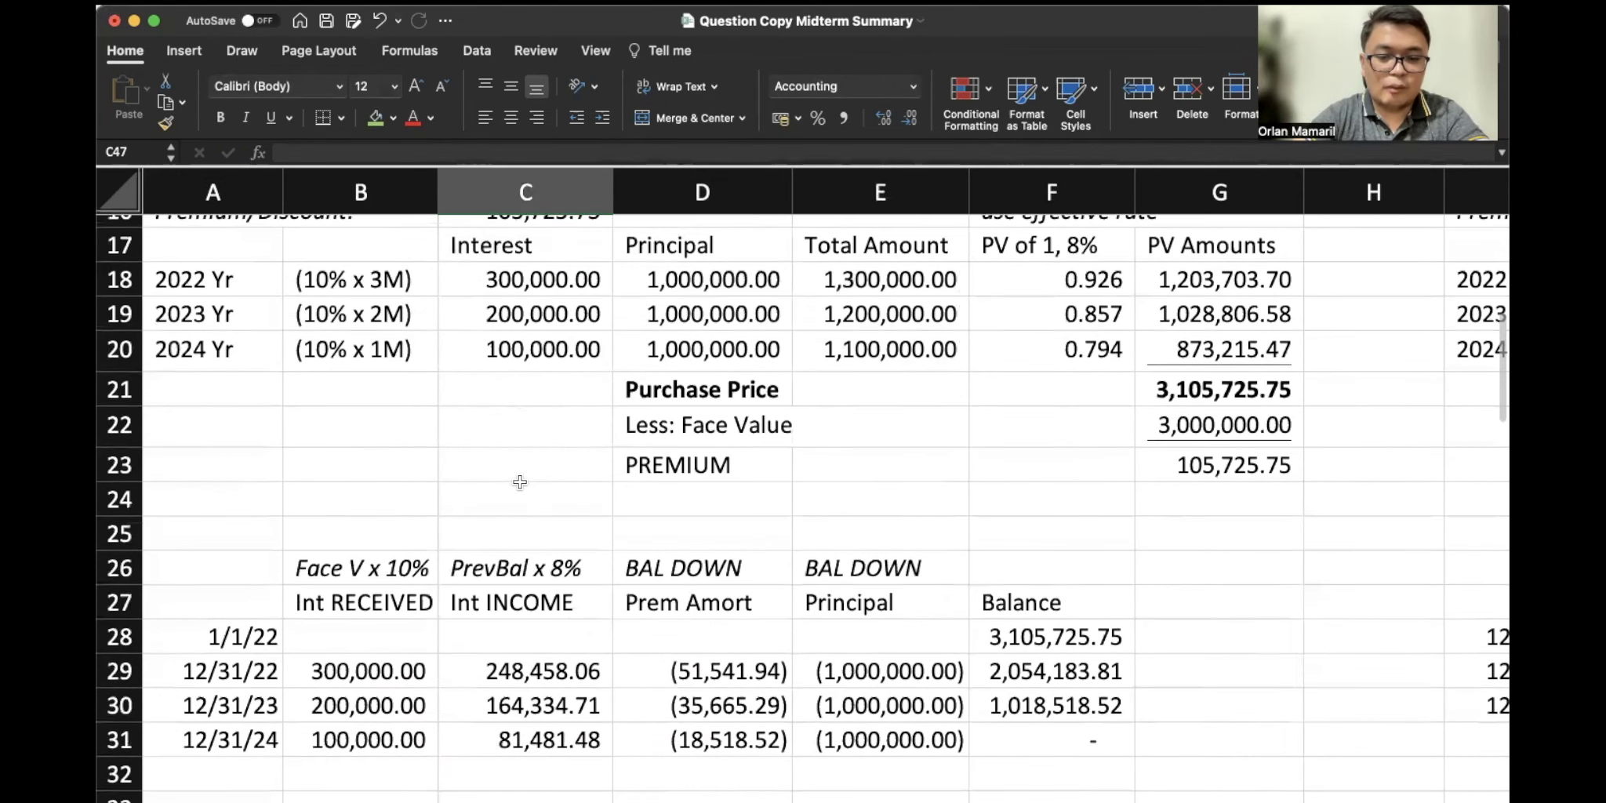
left_click(912, 669)
scroll(912, 668, "down", 3)
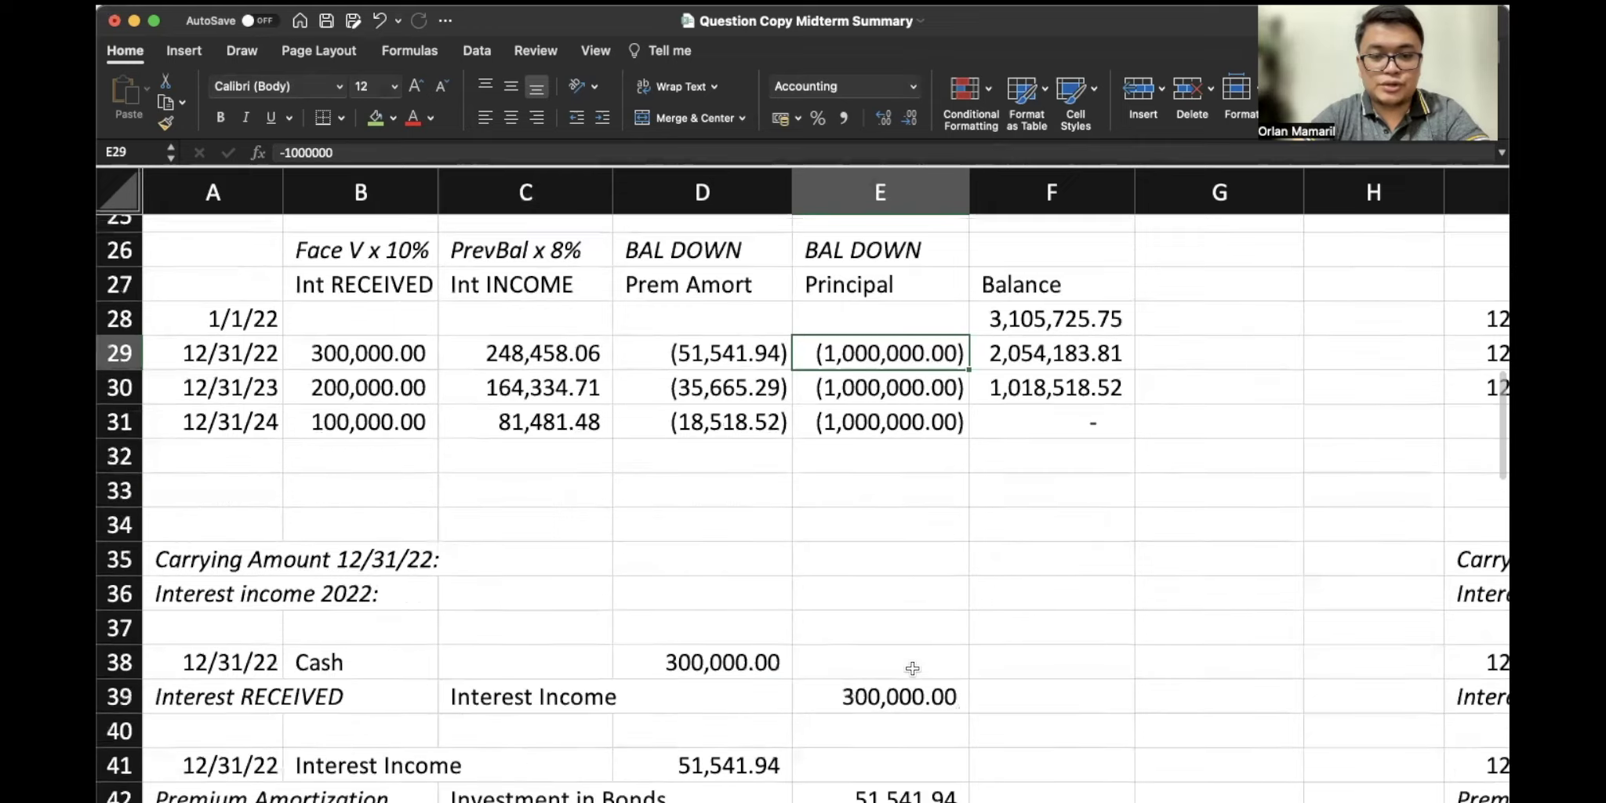
scroll(912, 669, "down", 5)
Note (2M x 1.05) in D50 and compute fair value =2000000*1.05 (2,100,000.00) in E50
left_click(670, 601)
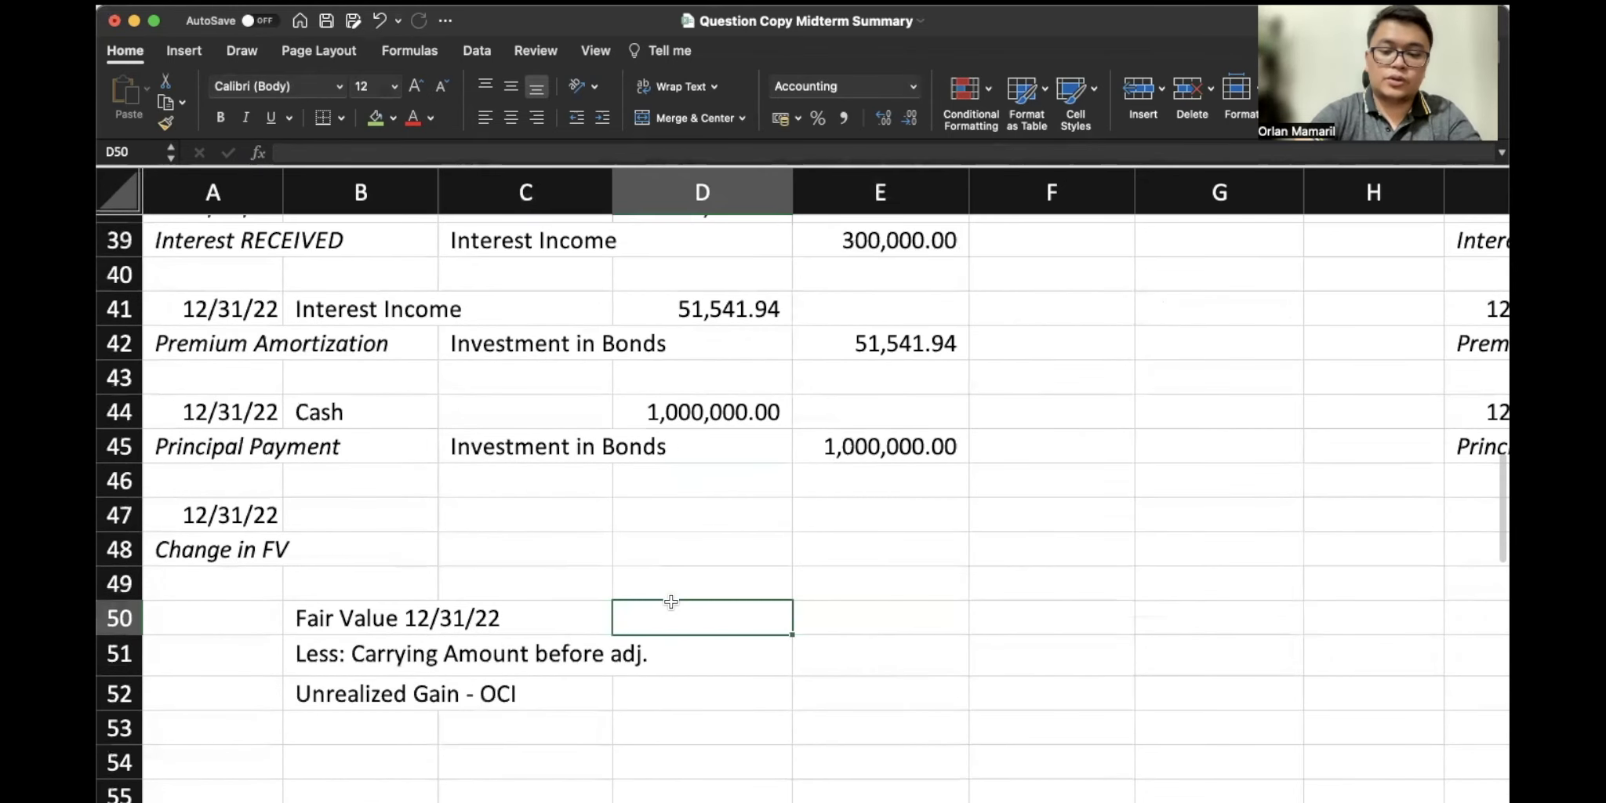
type("(2M")
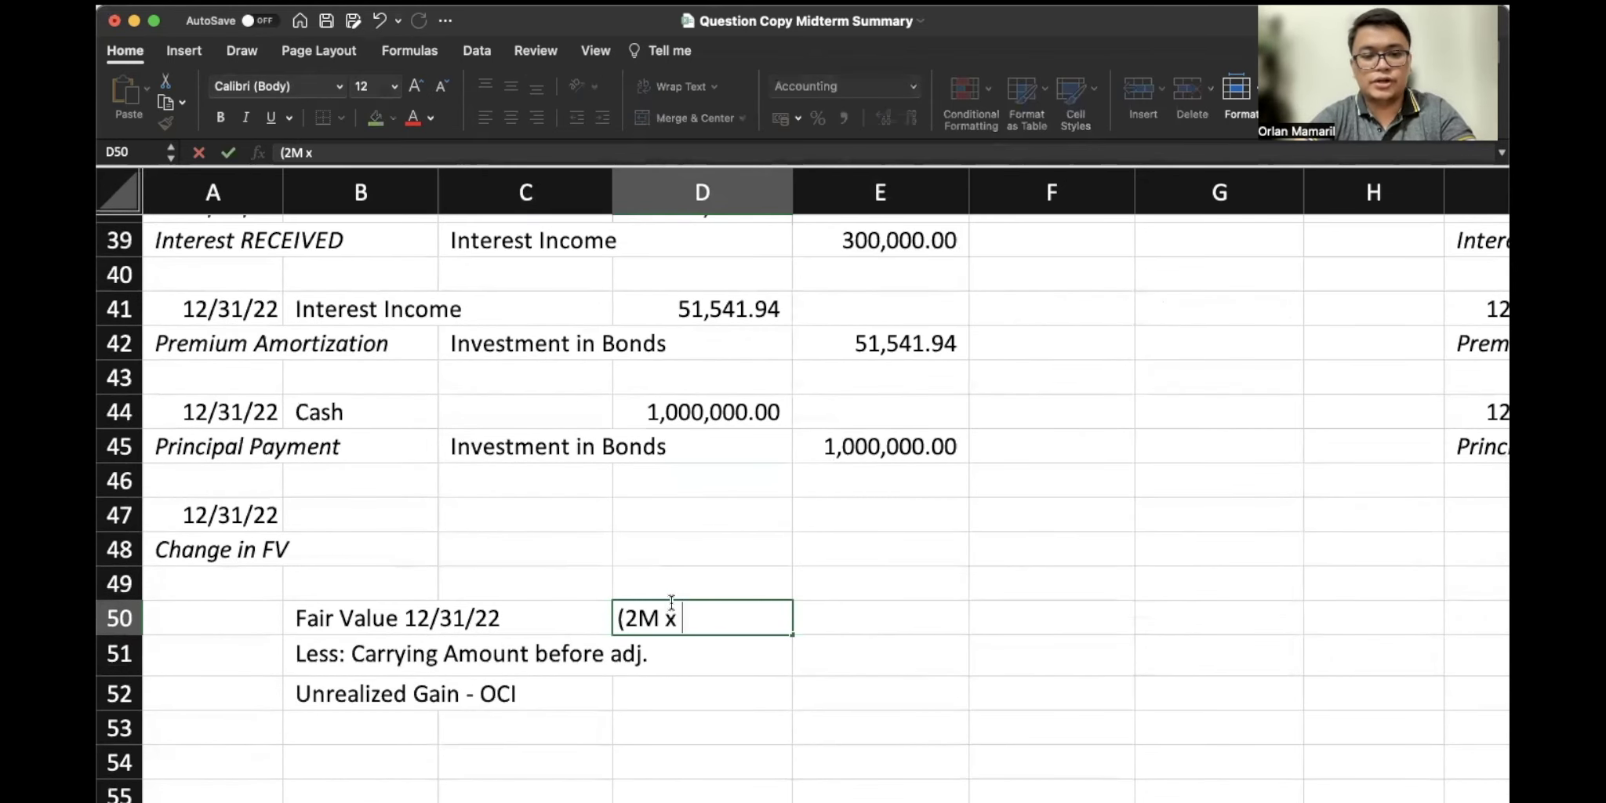
type(" x")
scroll(663, 448, "up", 13)
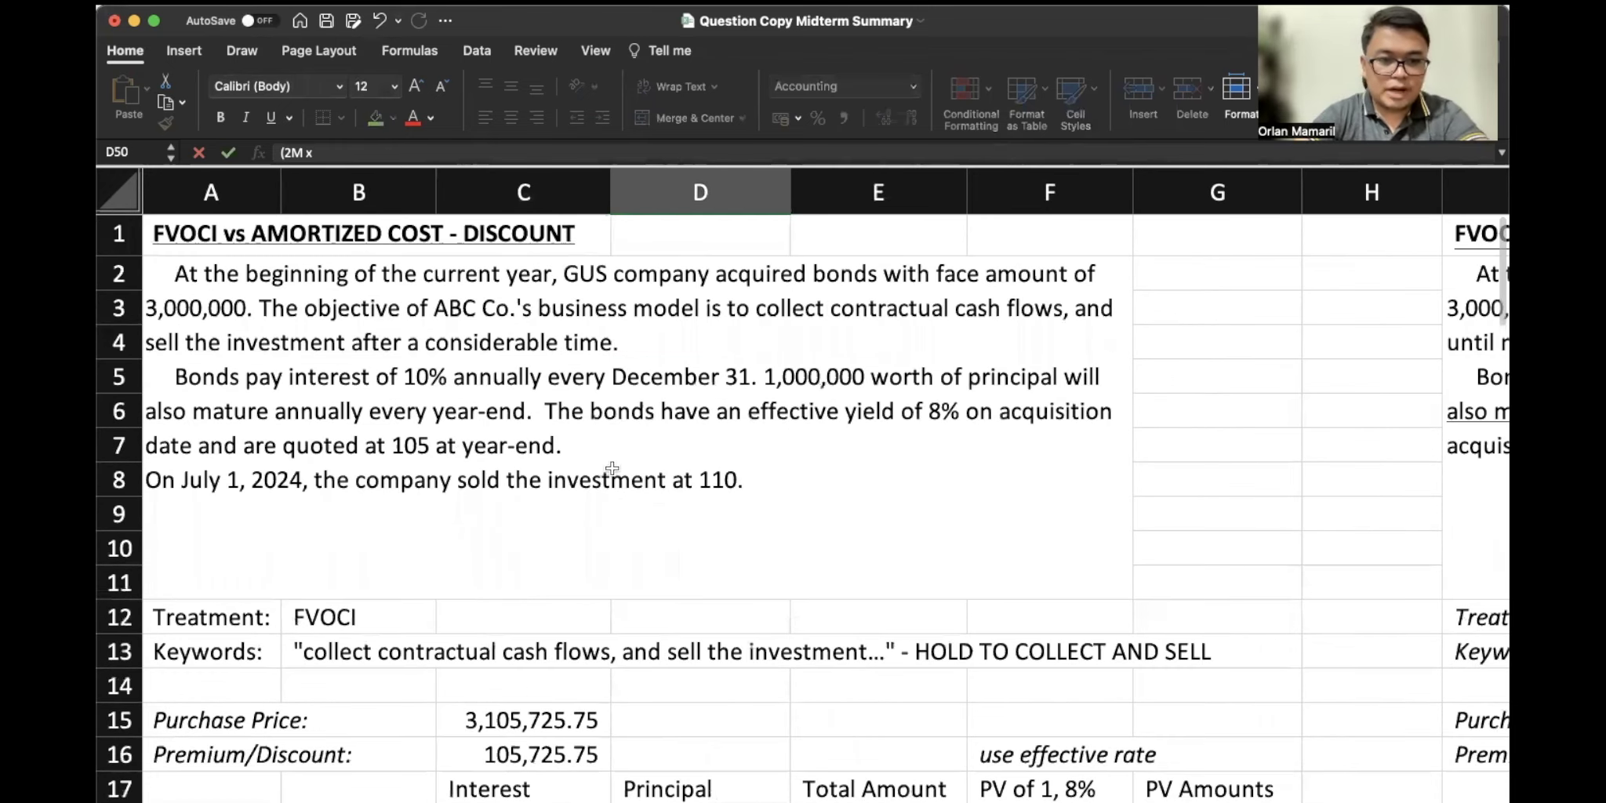
scroll(481, 441, "down", 9)
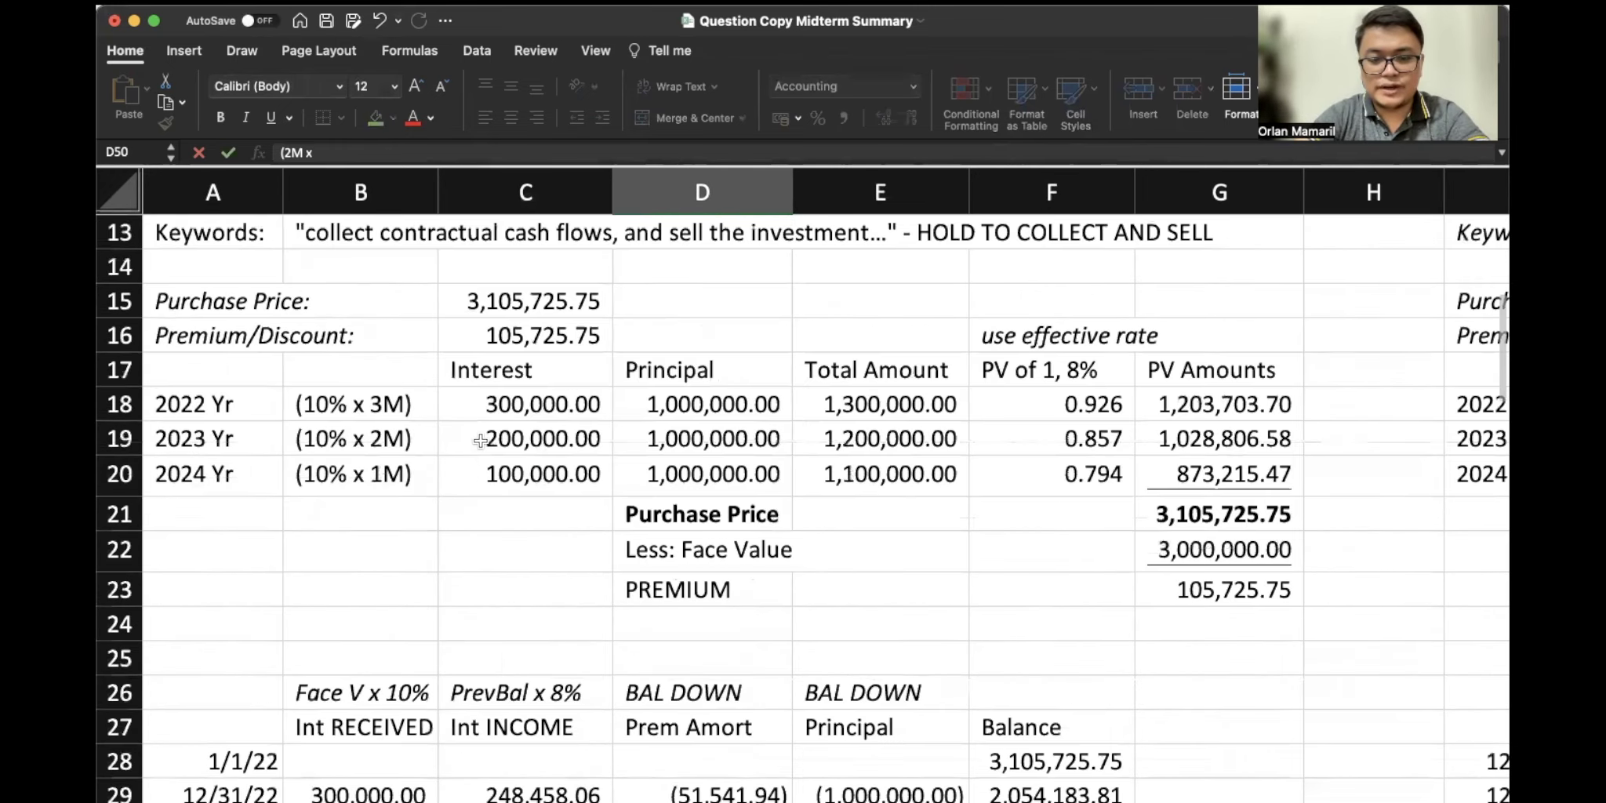
scroll(480, 441, "down", 5)
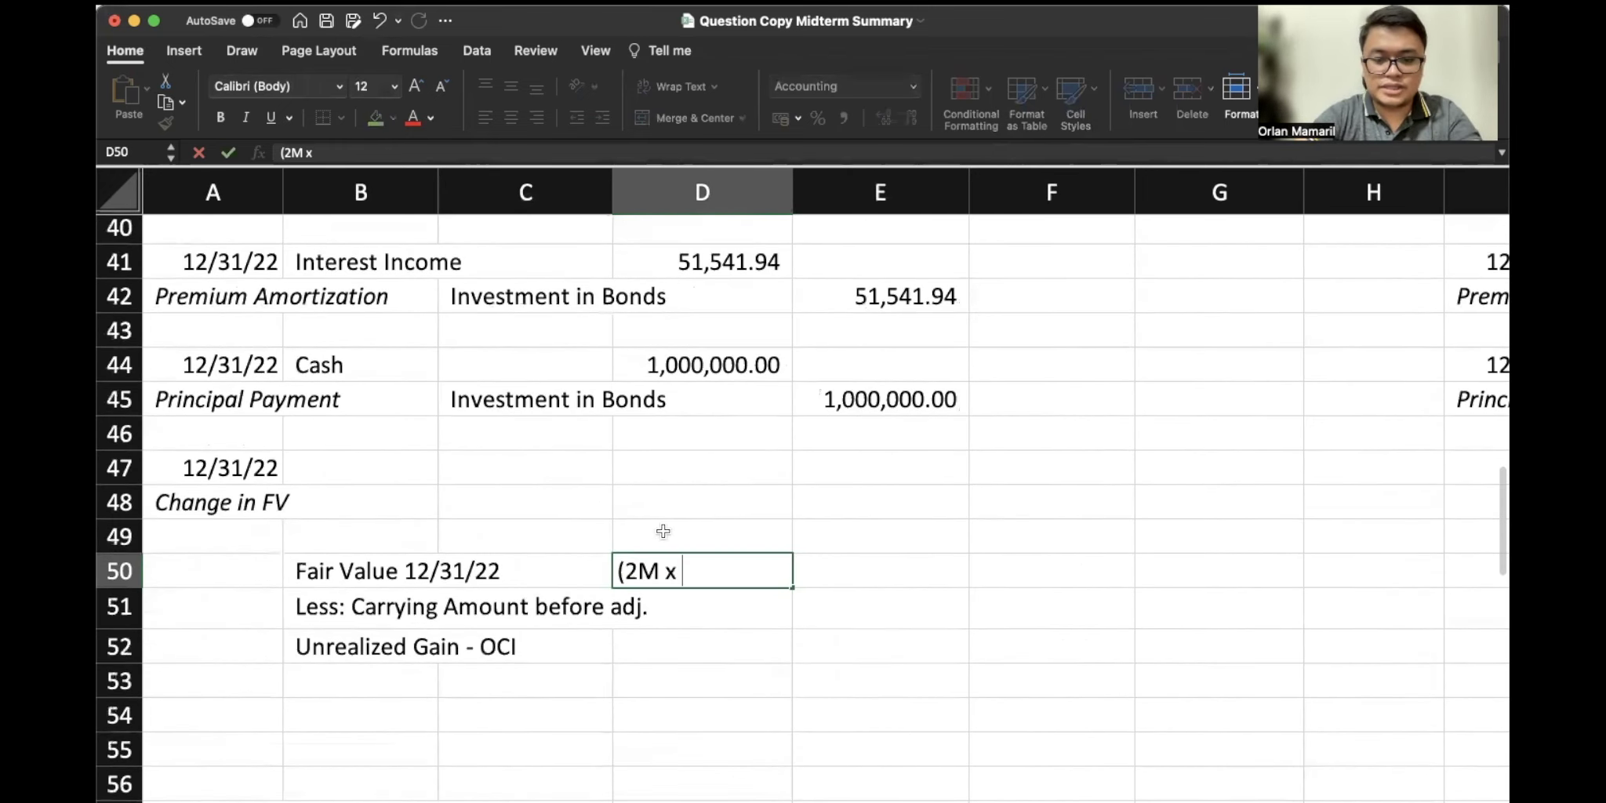
type("1.05")
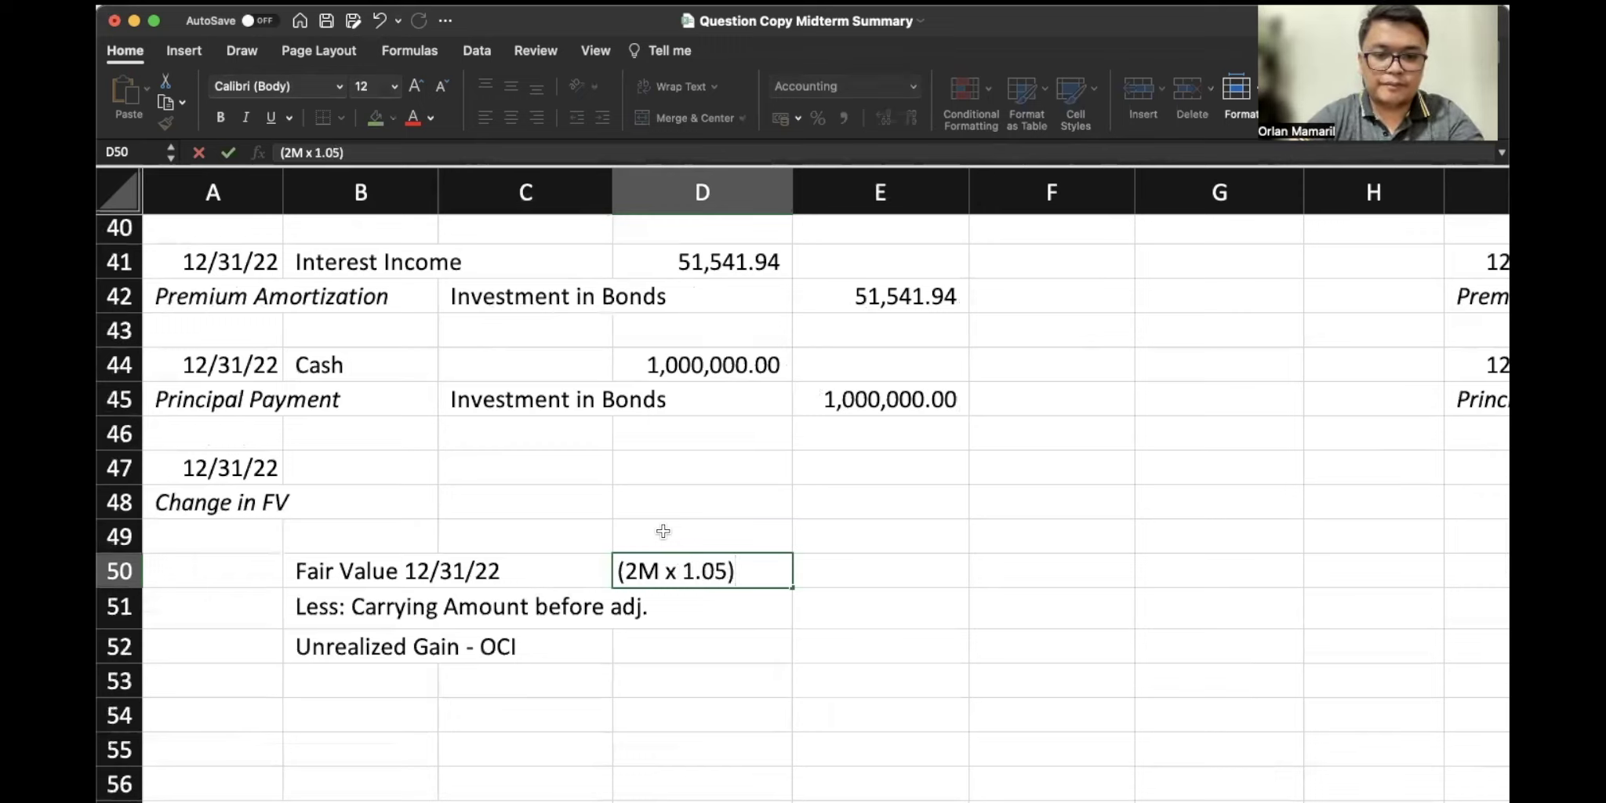
key("Tab")
type("=2000")
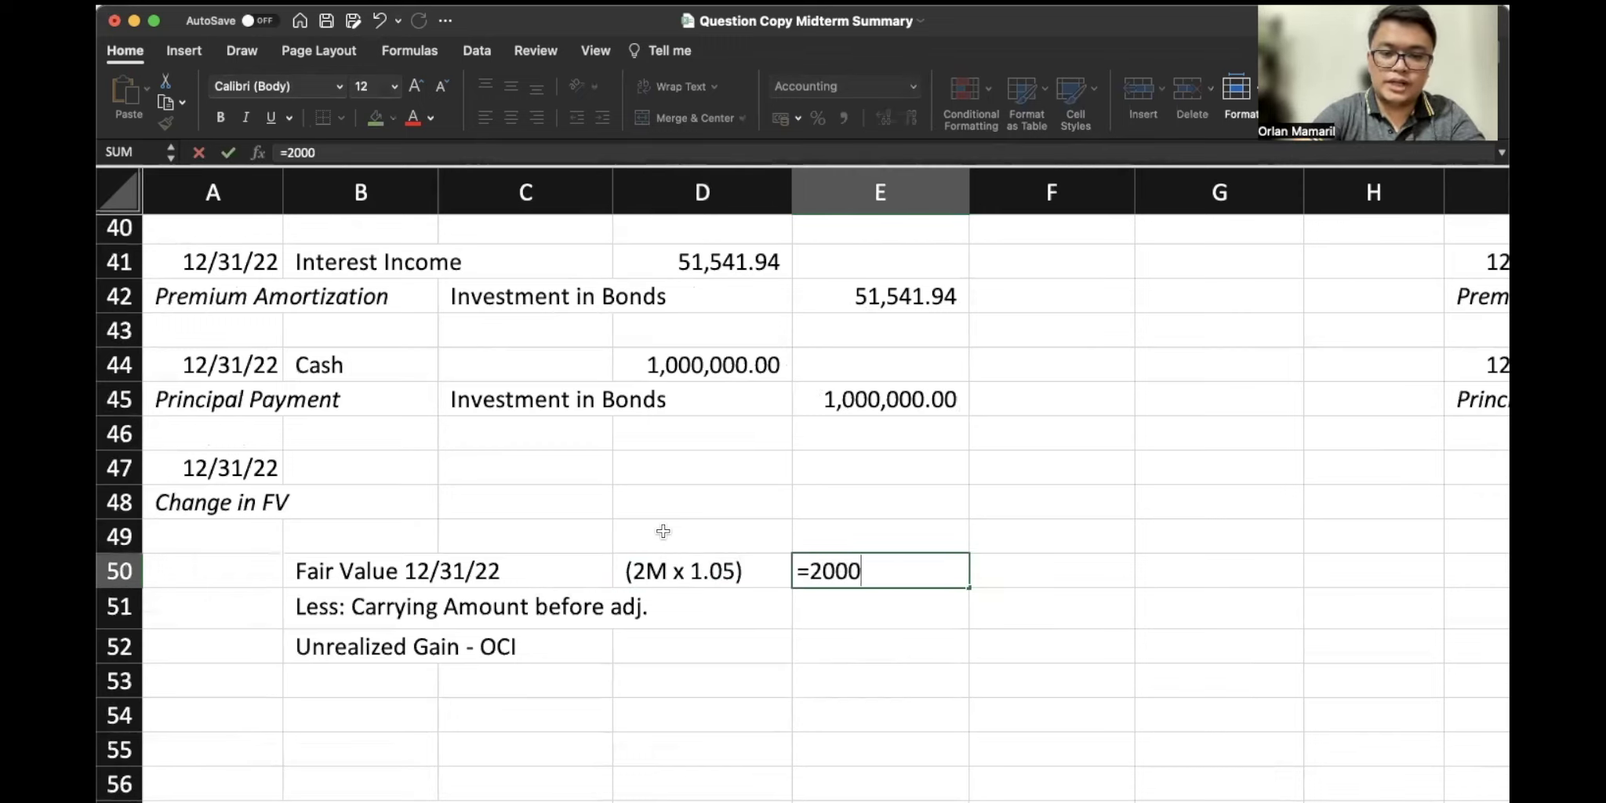
type("000*1.p0")
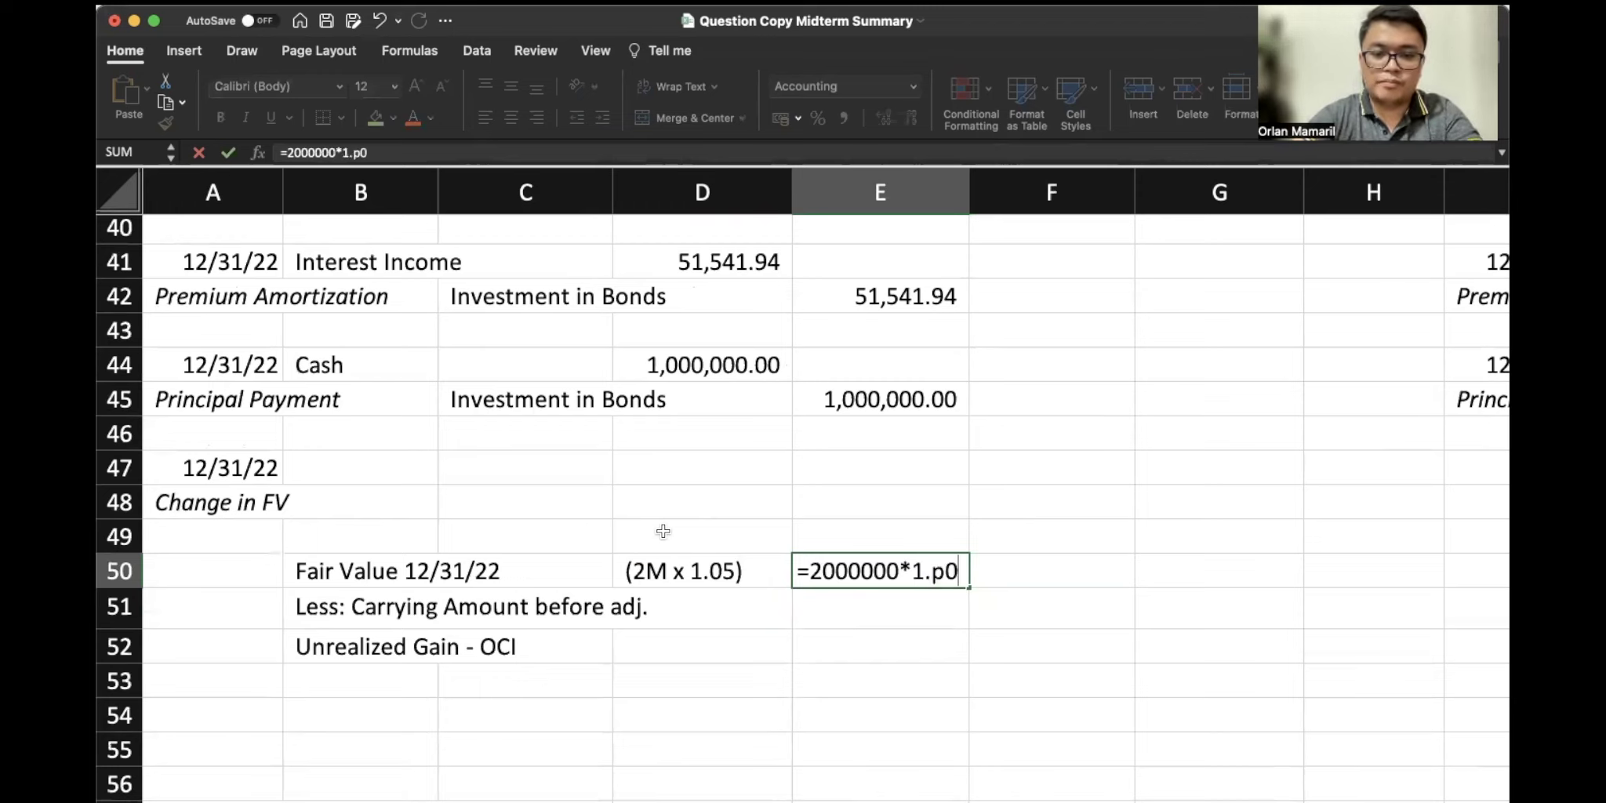
key("BackSpace")
key("BackSpace")
type("05")
key("Return")
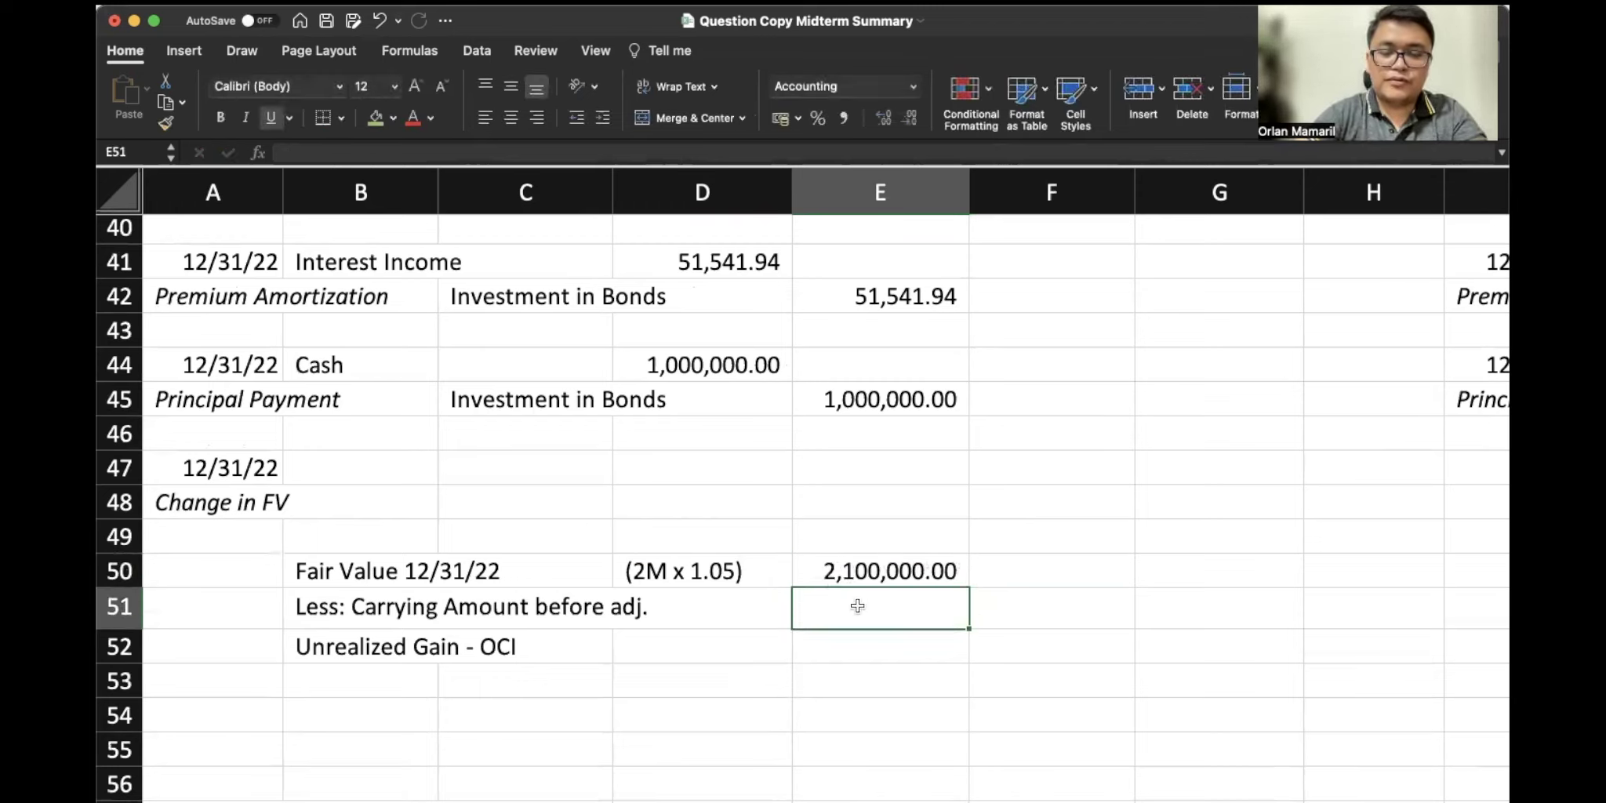
Enter carrying amount =F29 (2,054,183.81) in E51 and unrealized gain =E50-E51 (45,816.19) in E52
type("=")
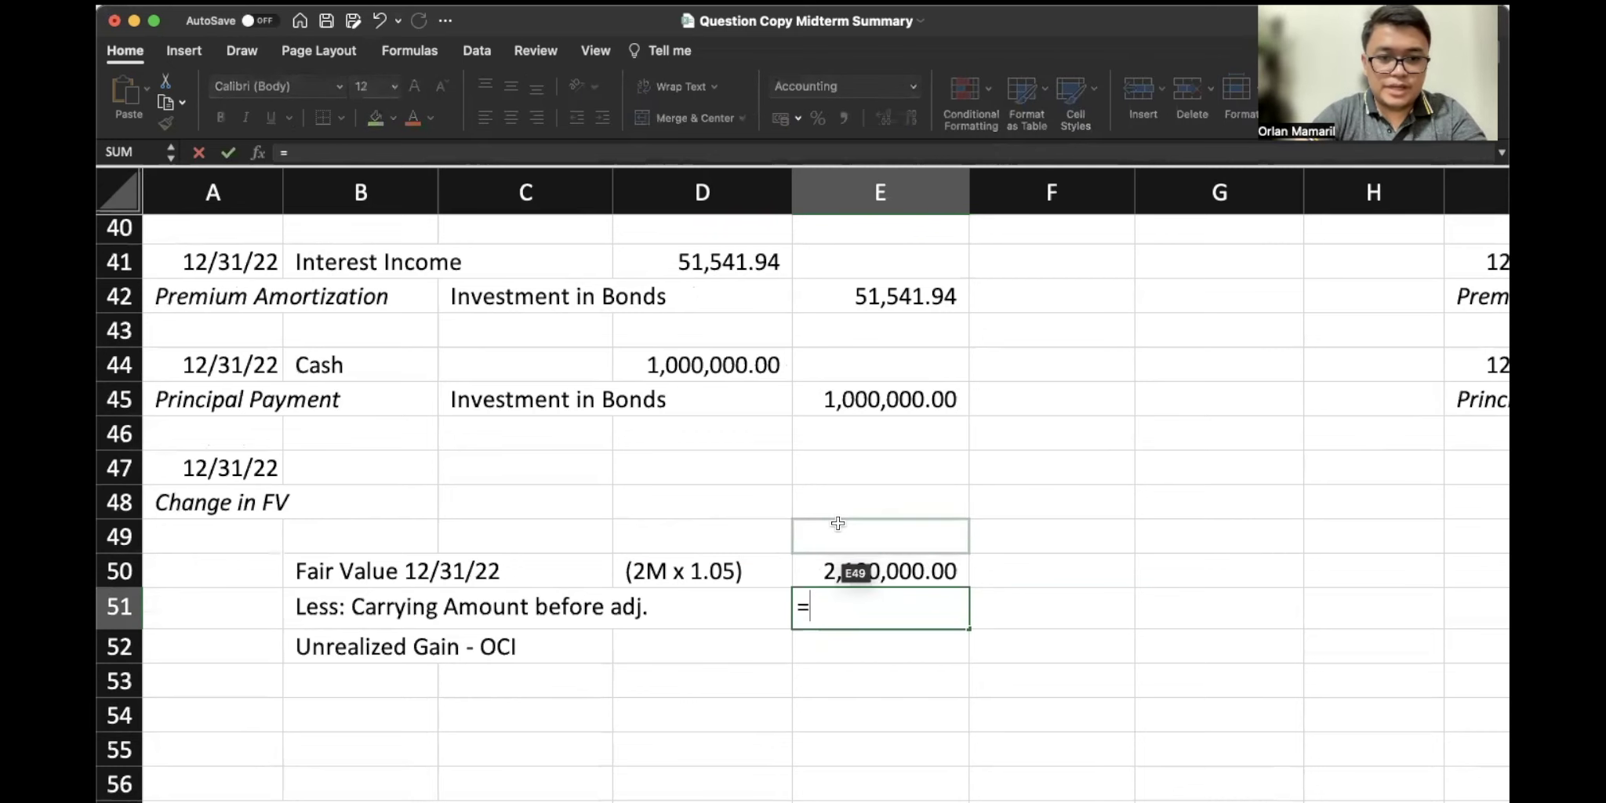
scroll(837, 523, "up", 8)
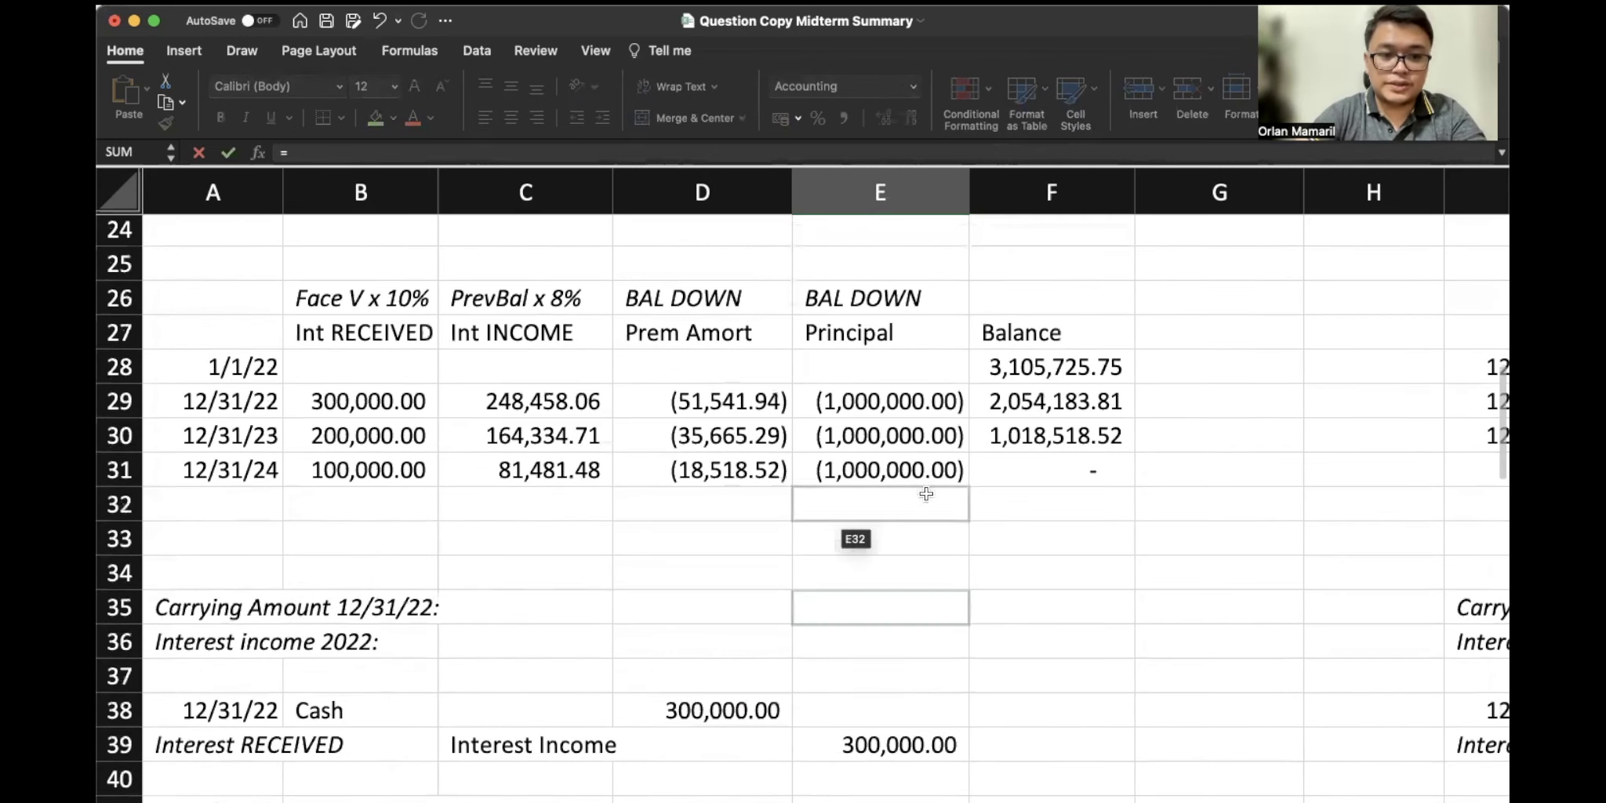
left_click(1027, 402)
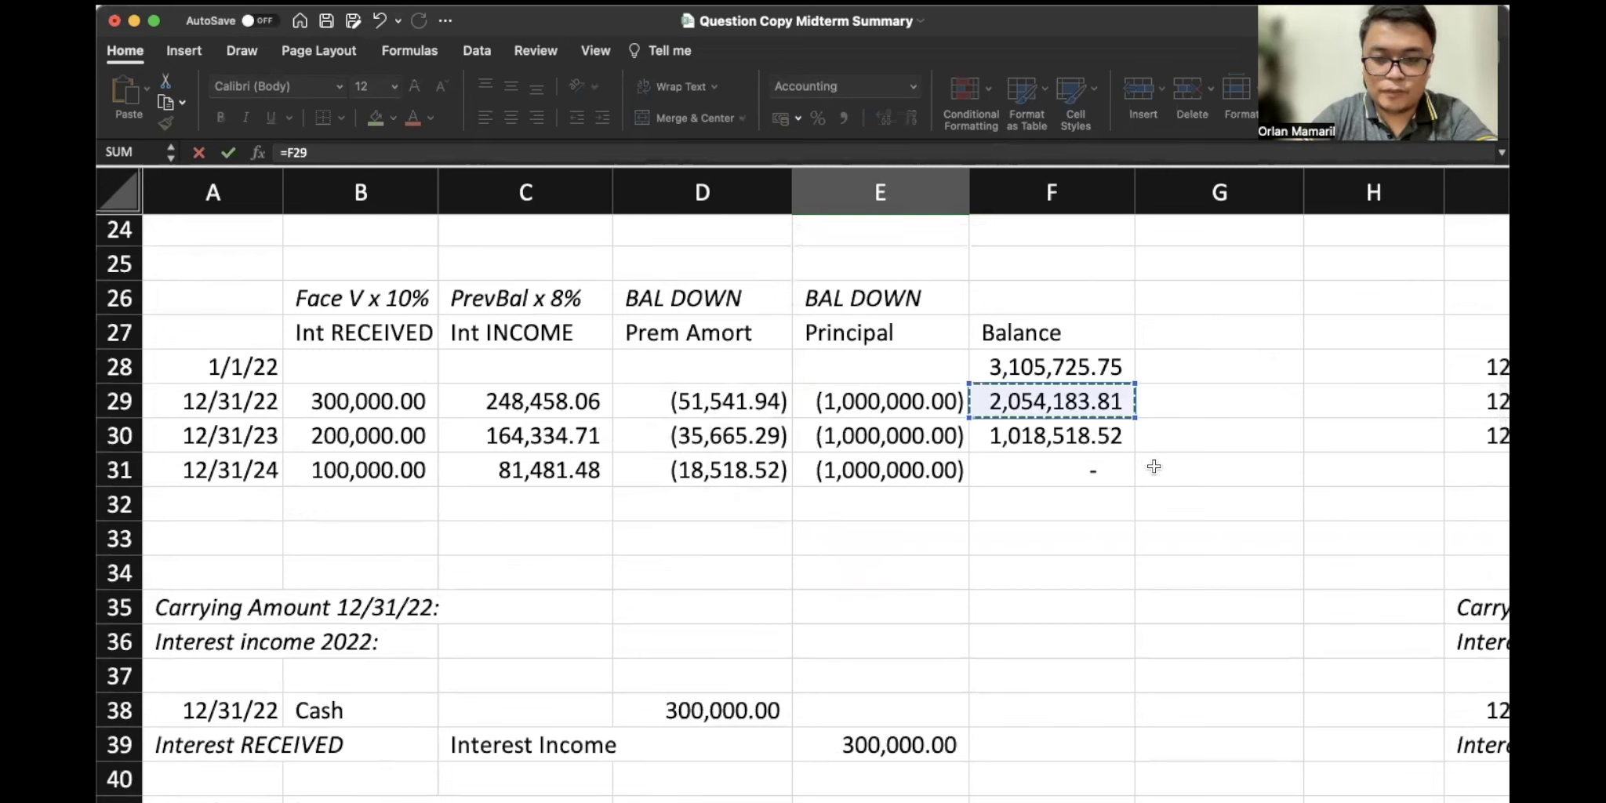
key("Return")
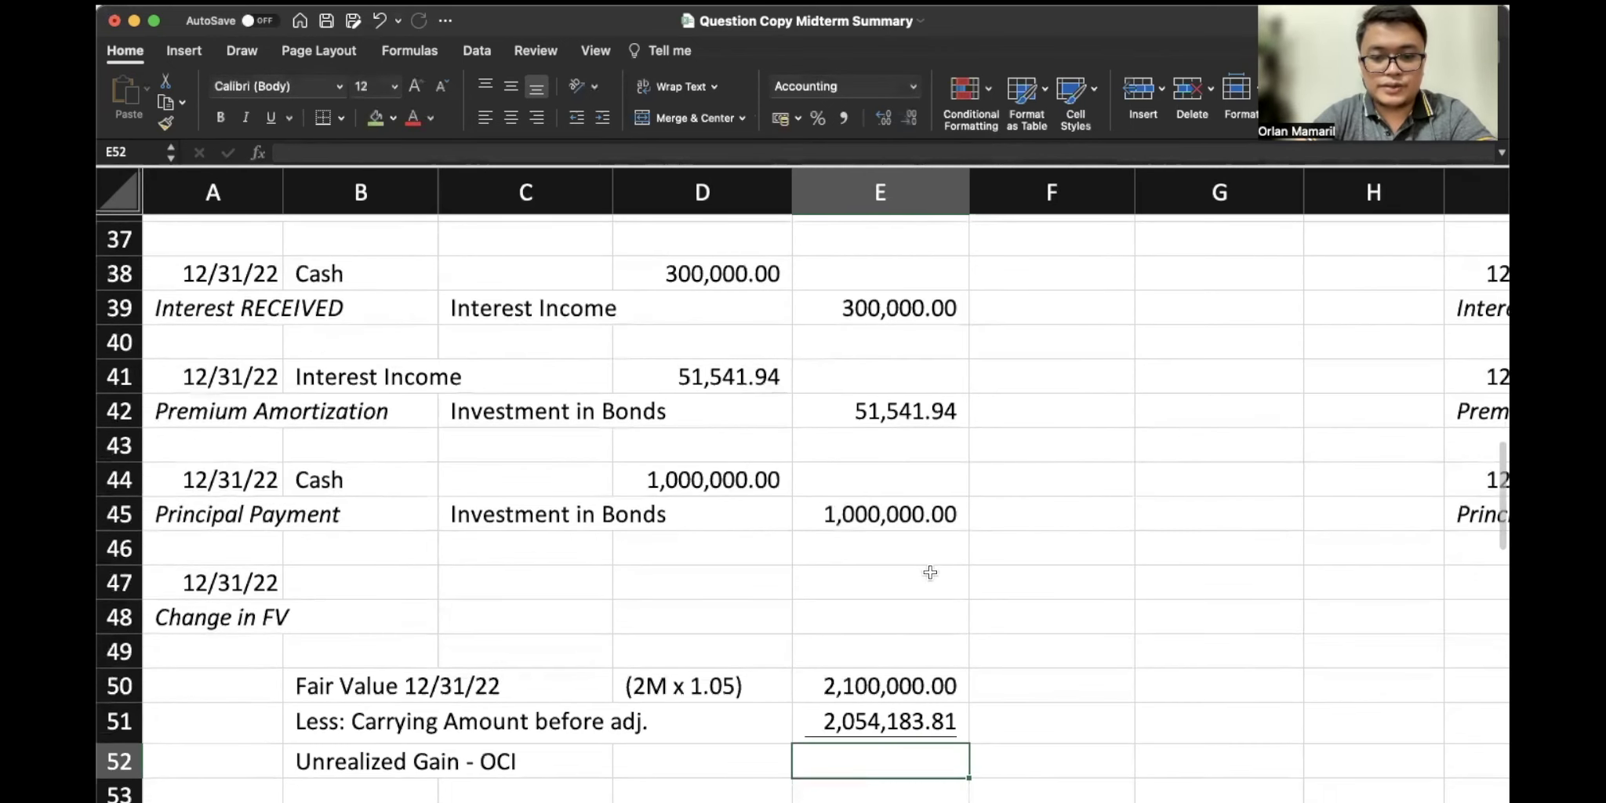
type("=")
left_click(885, 696)
type("-")
left_click(885, 720)
key("Return")
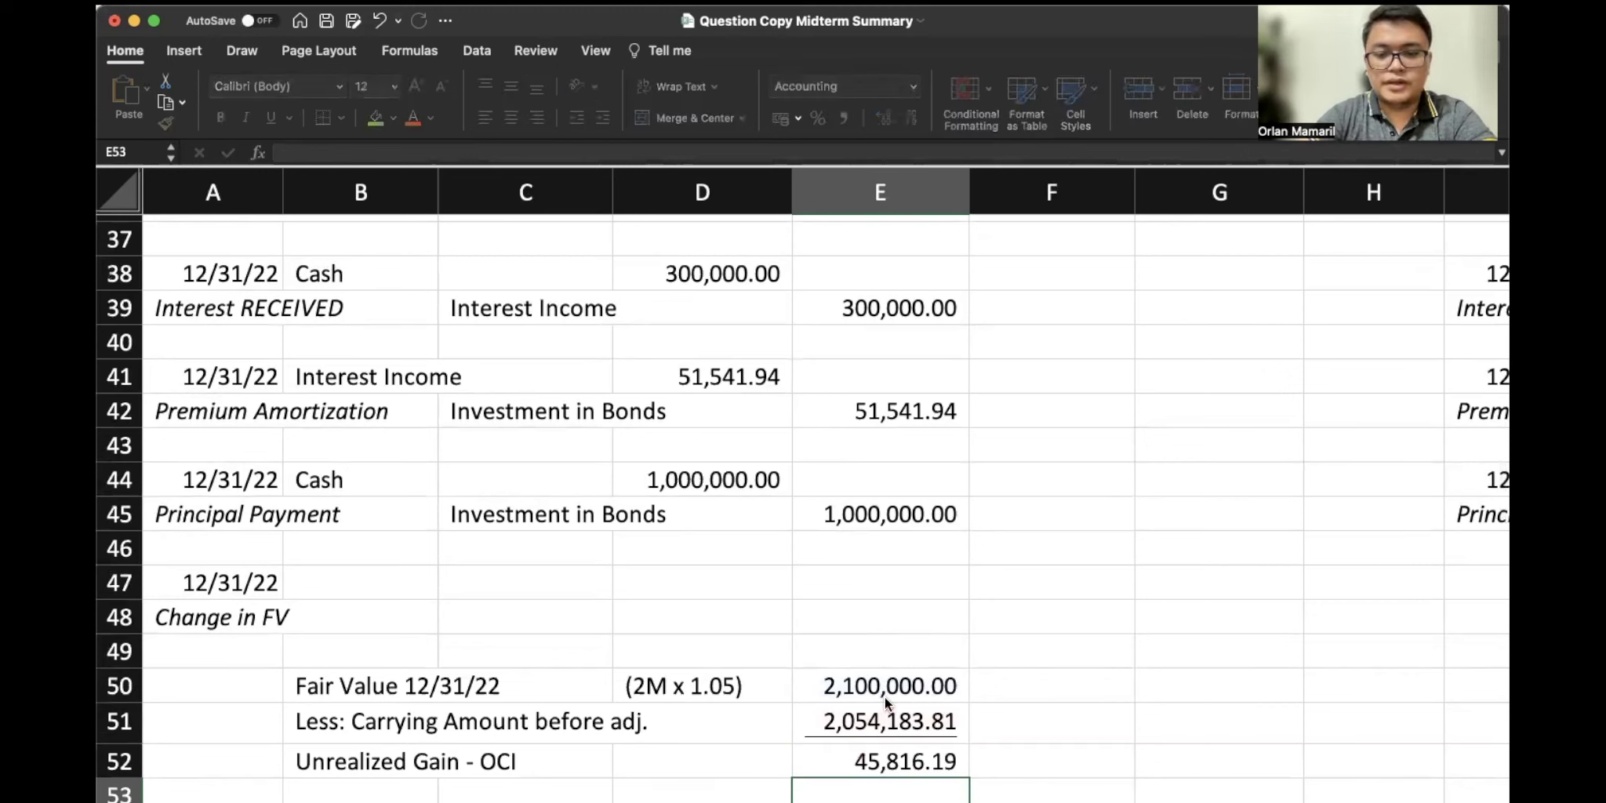
left_click(426, 609)
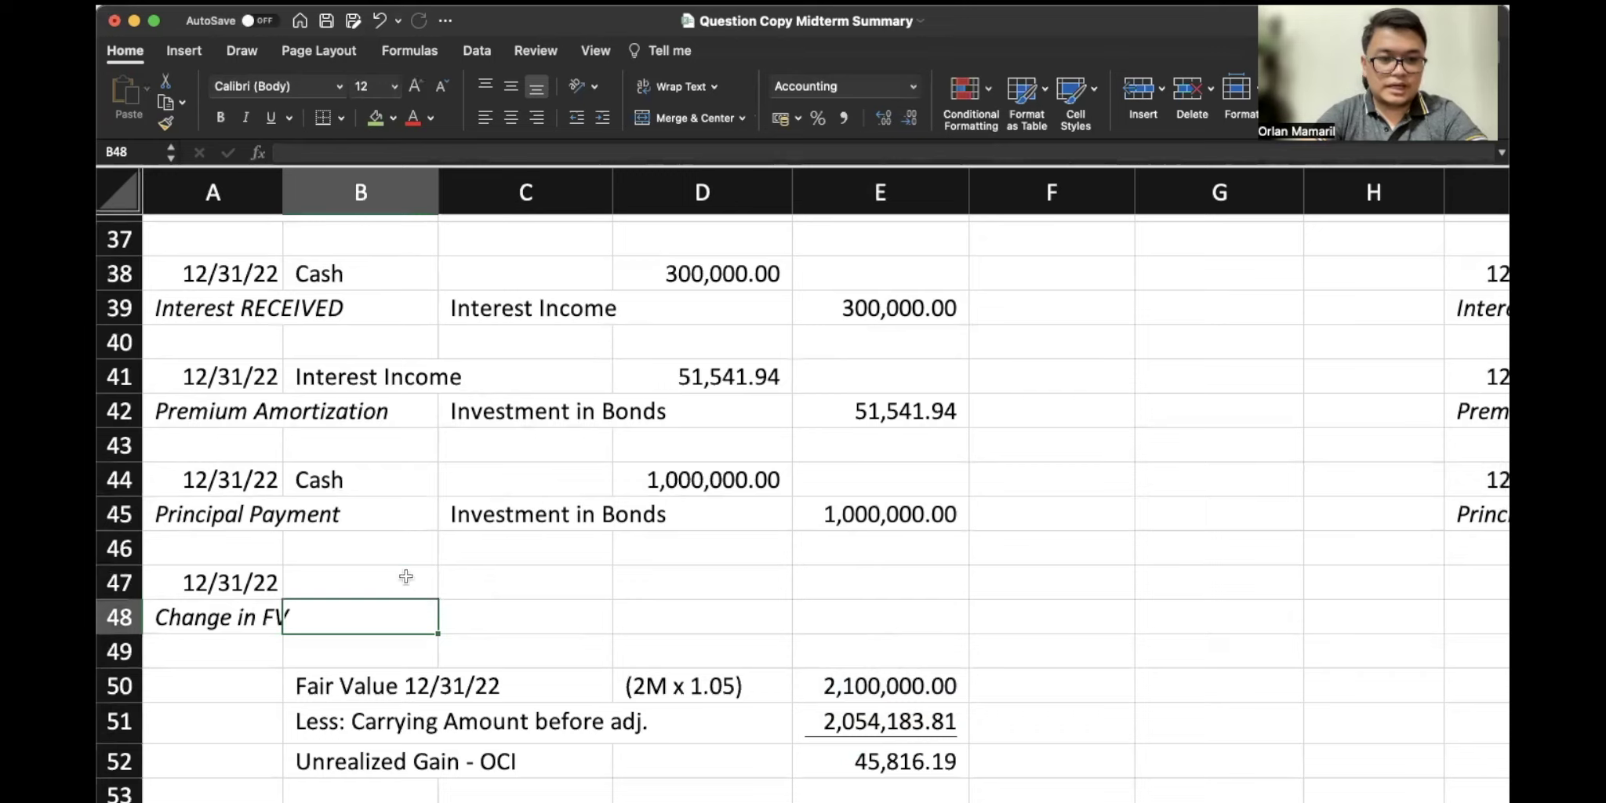
Rename the premium amortization entry's Investment in Bonds account to FA @ FVOCI
left_click(406, 577)
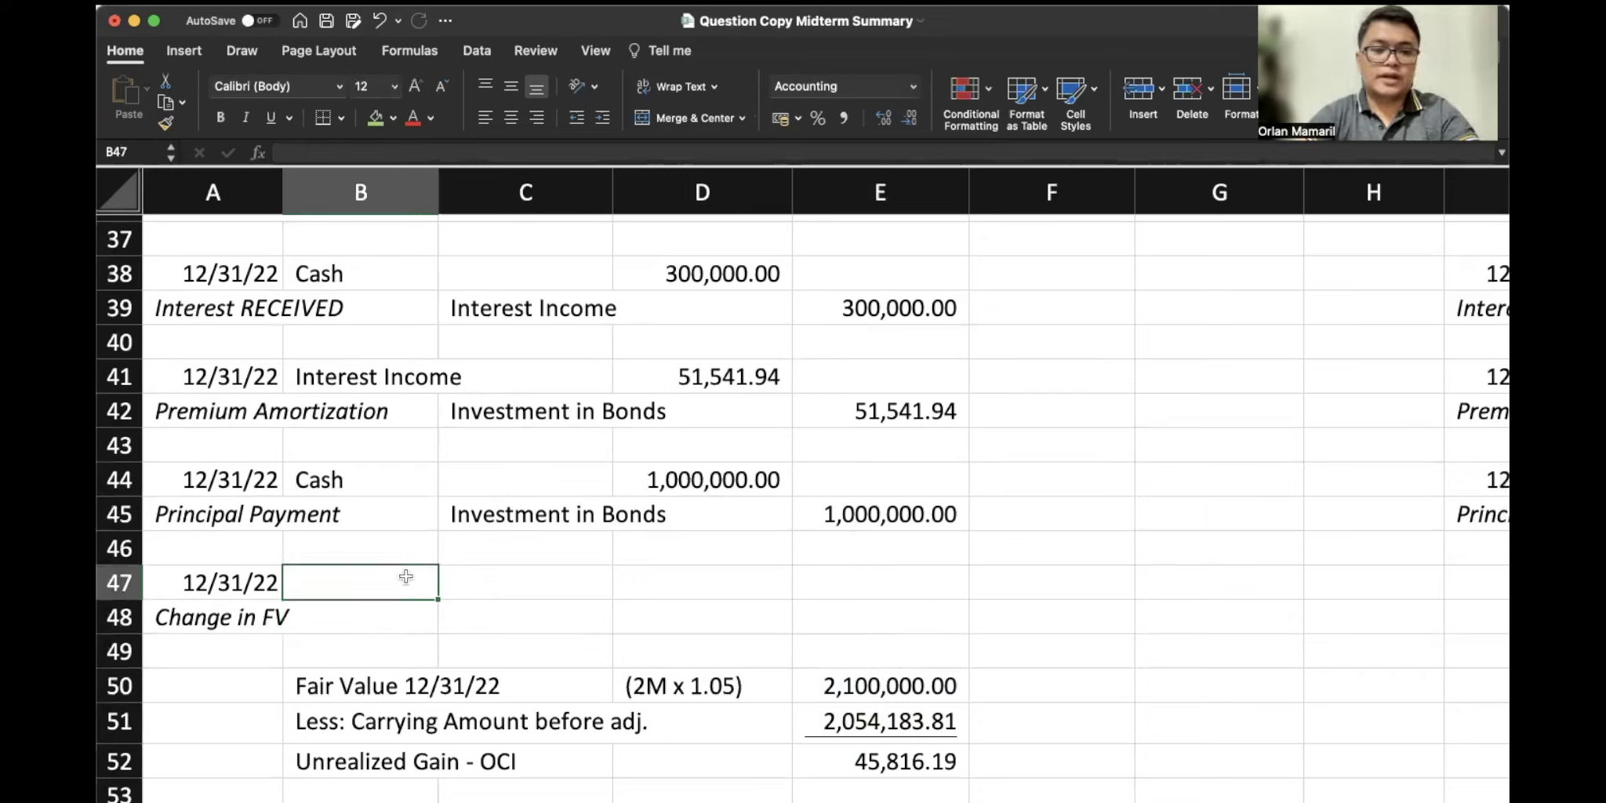
left_click(506, 414)
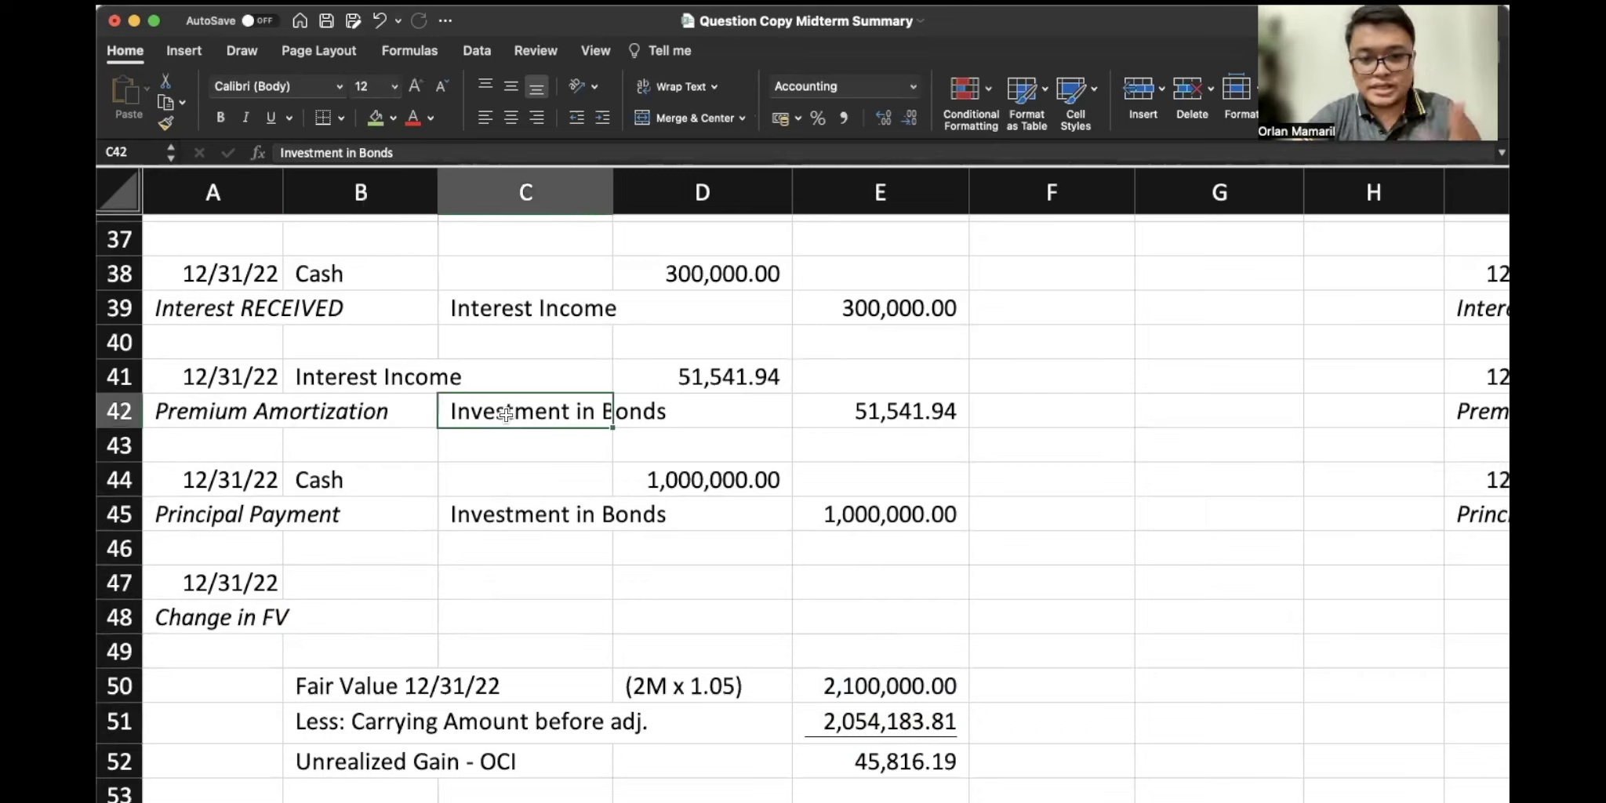
type("FA ")
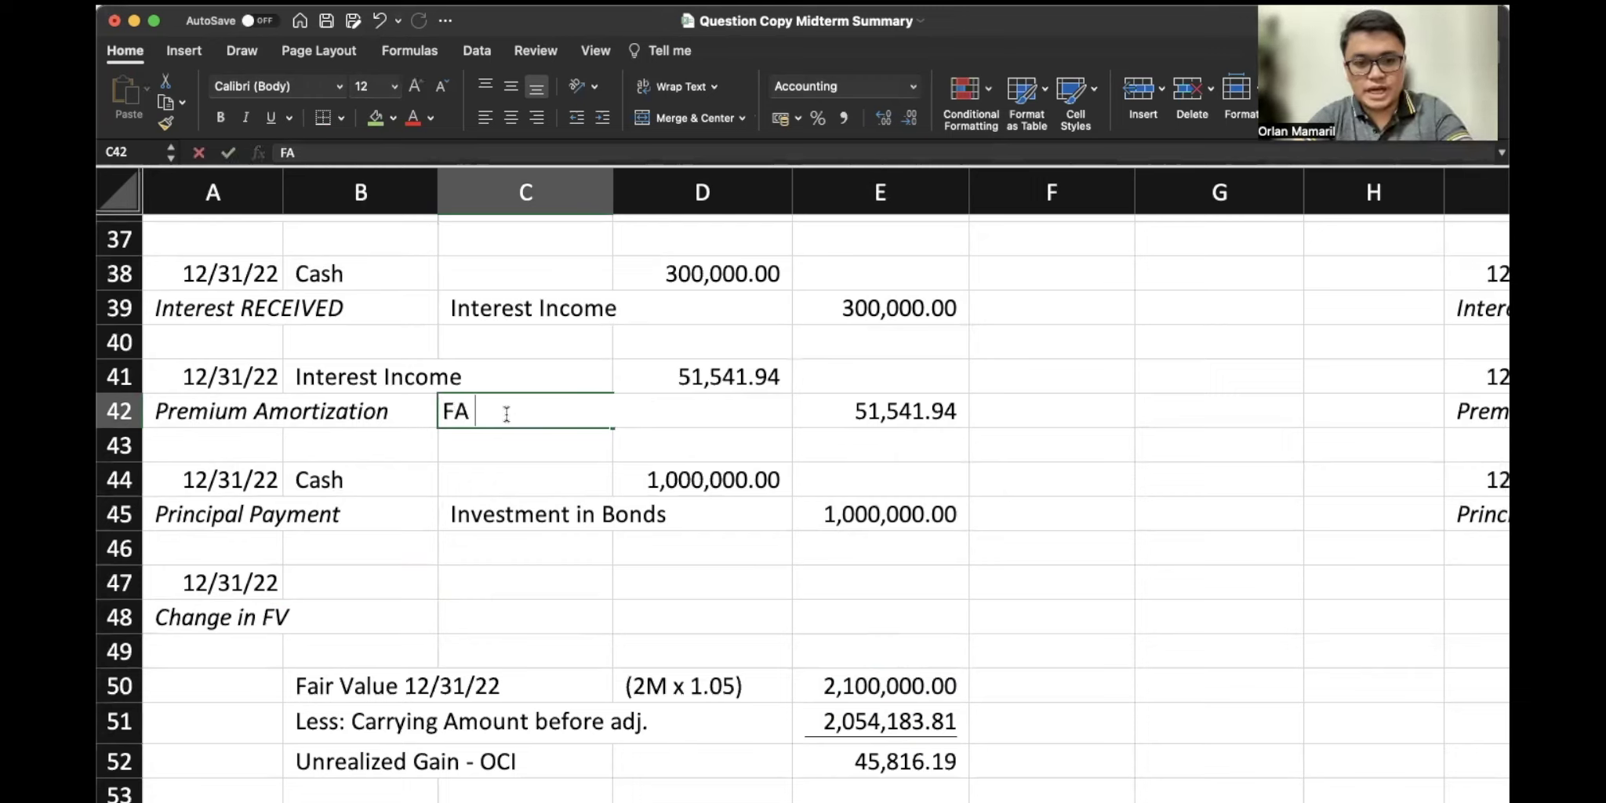
type("@ FVOC I")
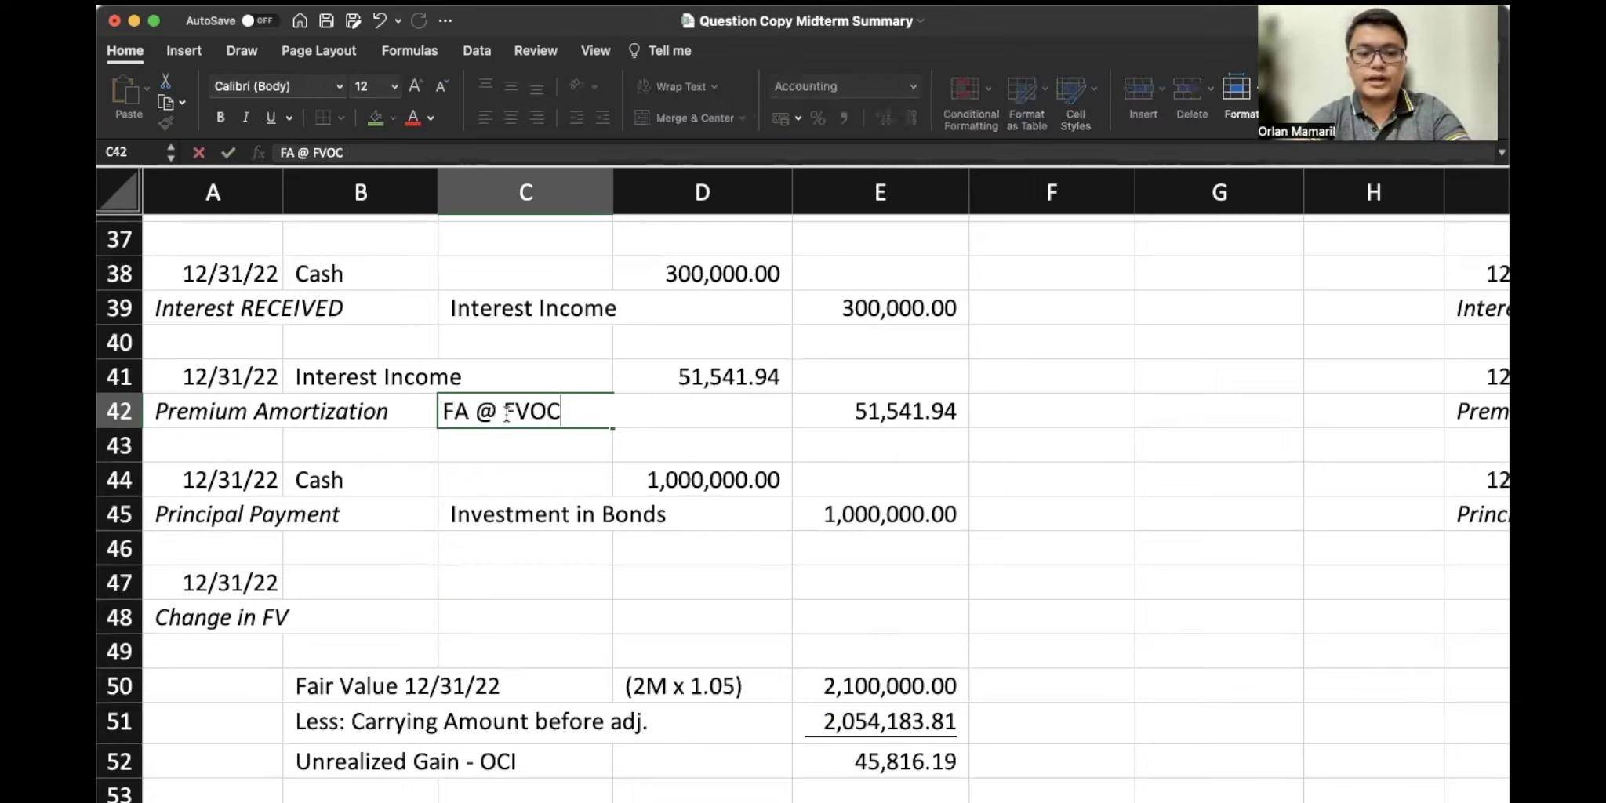
key("Return")
Copy FA @ FVOCI over Investment in Bonds in the principal payment entry
left_click(506, 415)
key("super+c")
key("Down")
key("Down")
key("Down")
key("super+v")
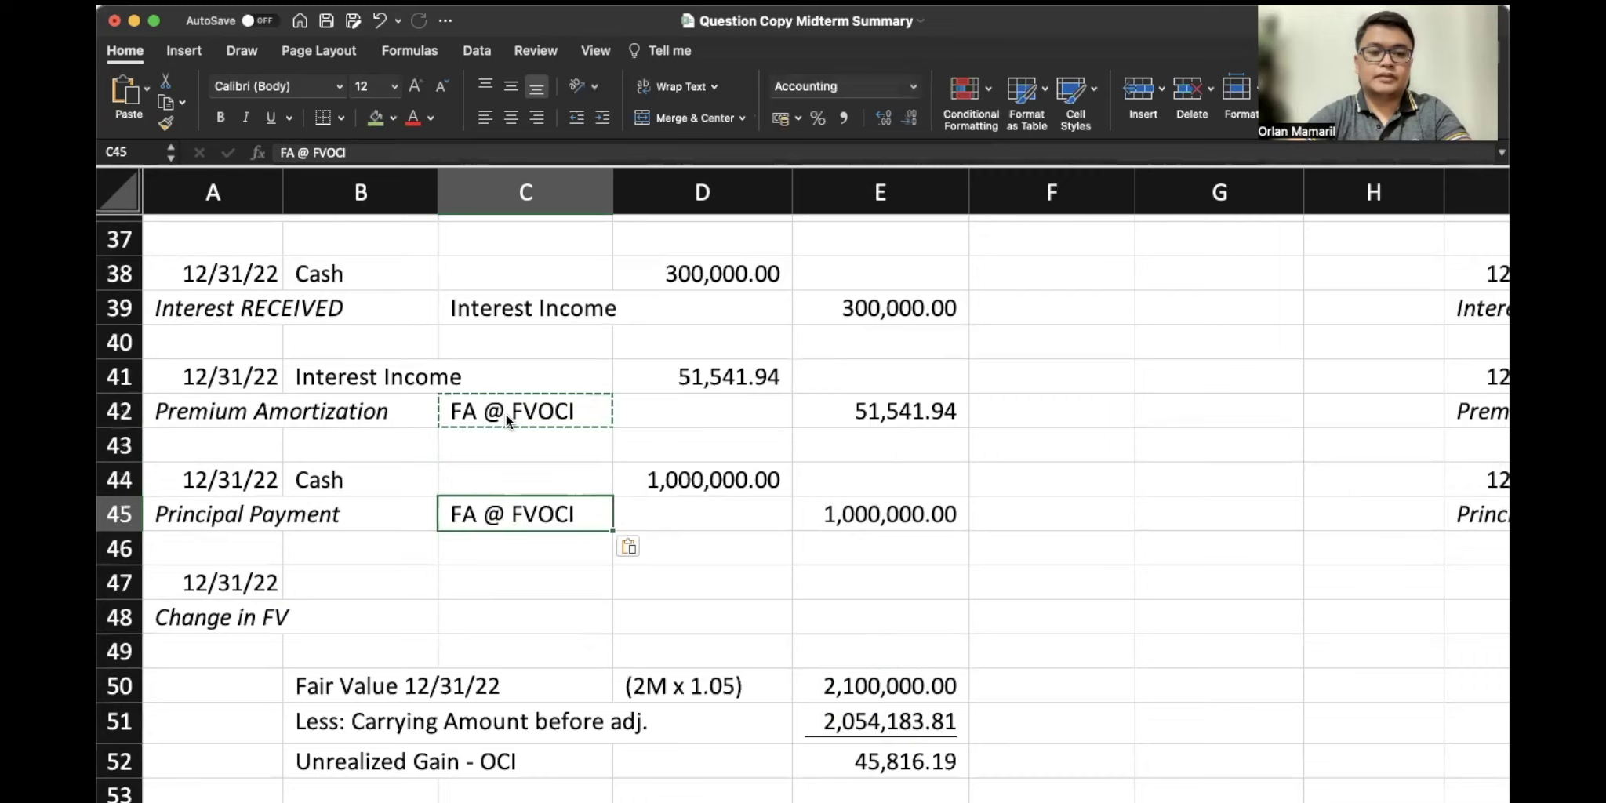
key("Down")
key("Down")
key("Up")
key("Up")
key("super+Down")
key("super+Up")
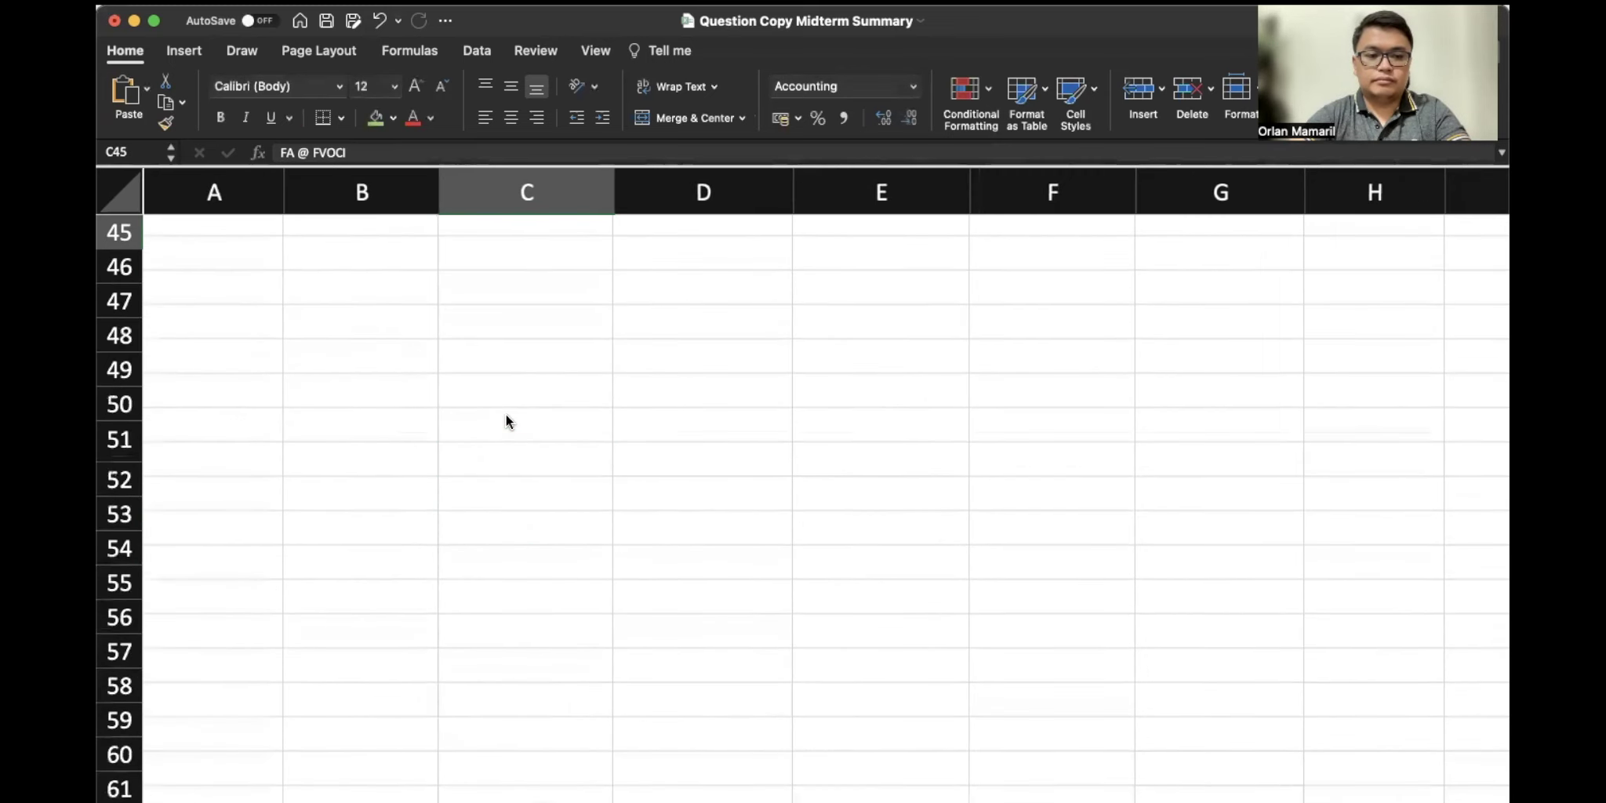
key("super+c")
scroll(506, 413, "up", 5)
Make the 12/31/22 entry debit FA @ FVOCI and credit Unrealized Gain- OCI
left_click(380, 469)
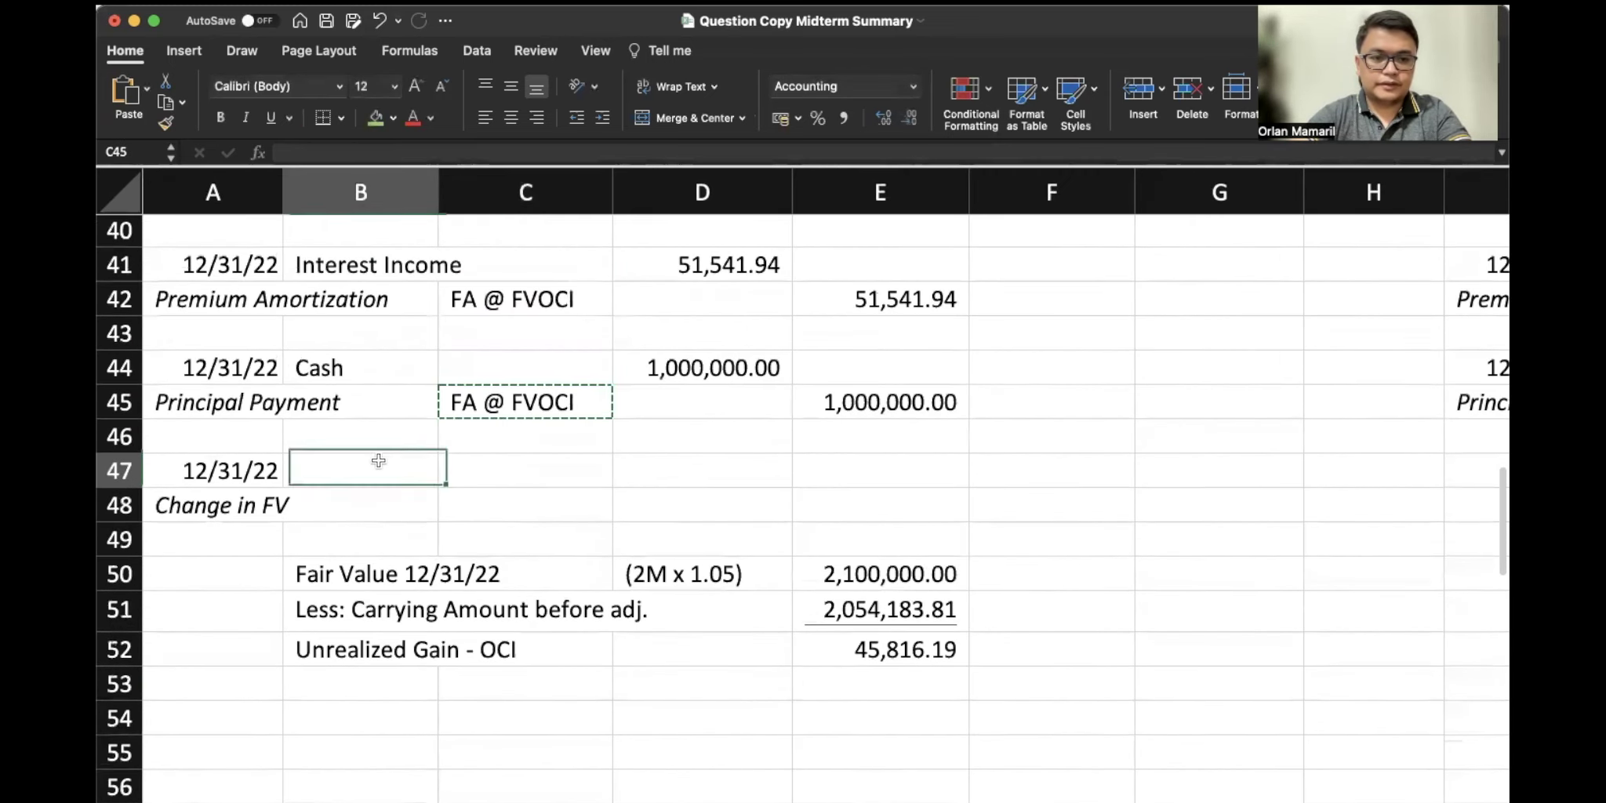
key("super+v")
left_click(557, 505)
scroll(558, 503, "up", 1)
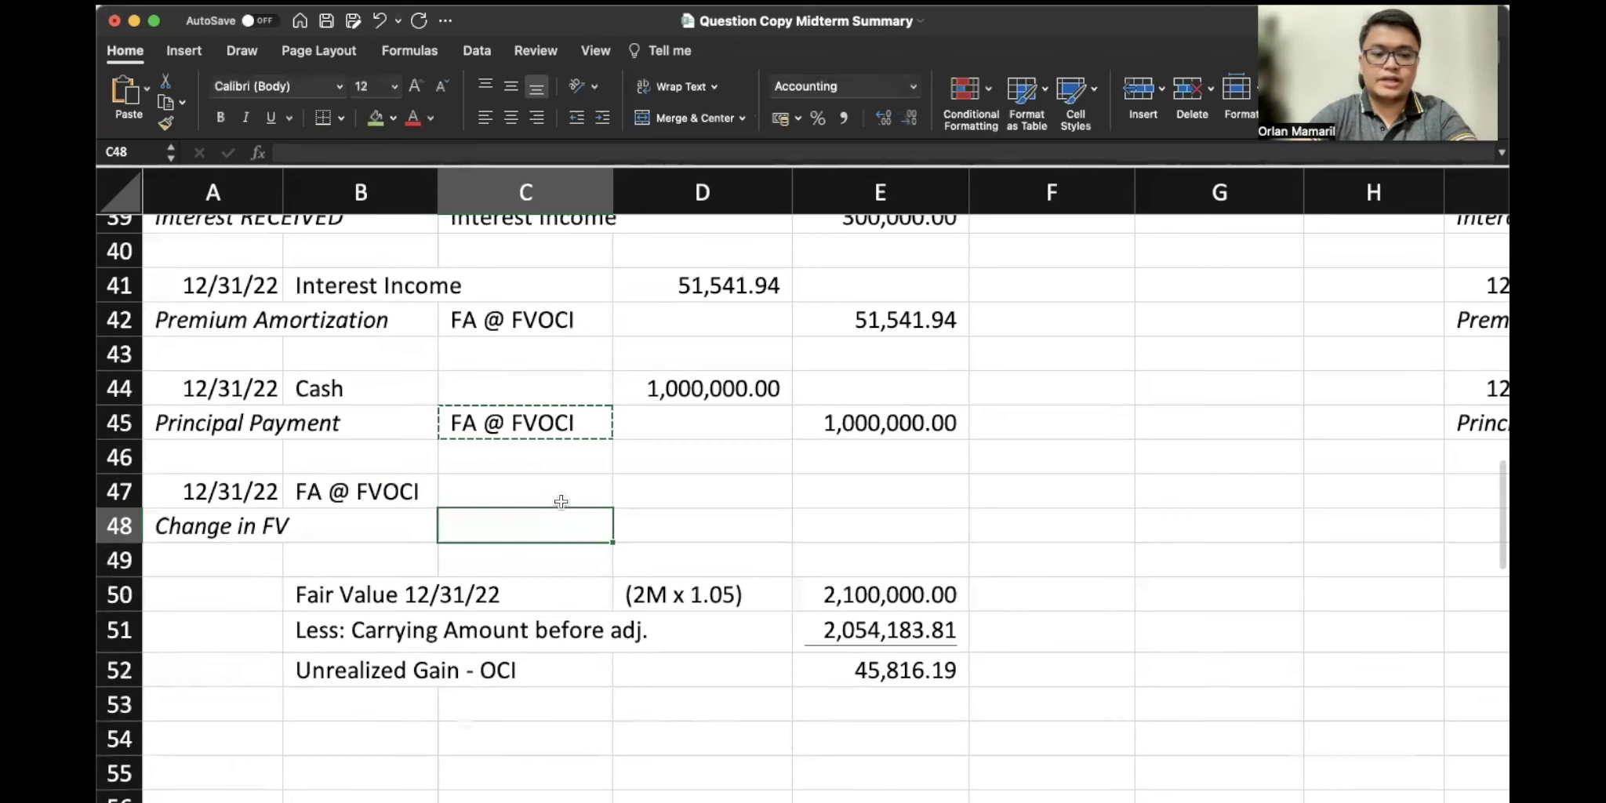
type("Unrealized Gai")
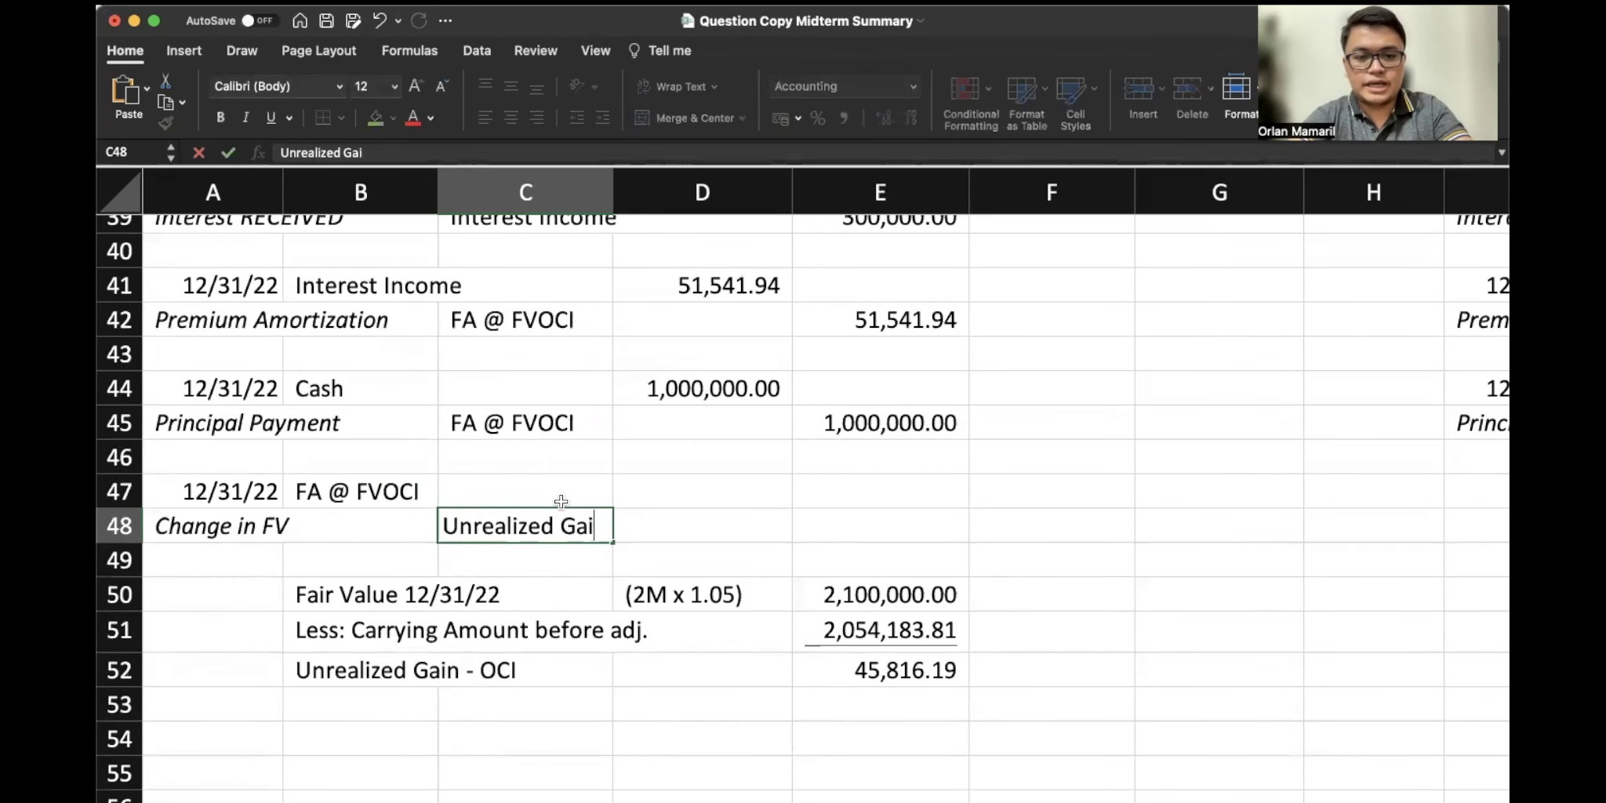
type("n- OCI")
key("Return")
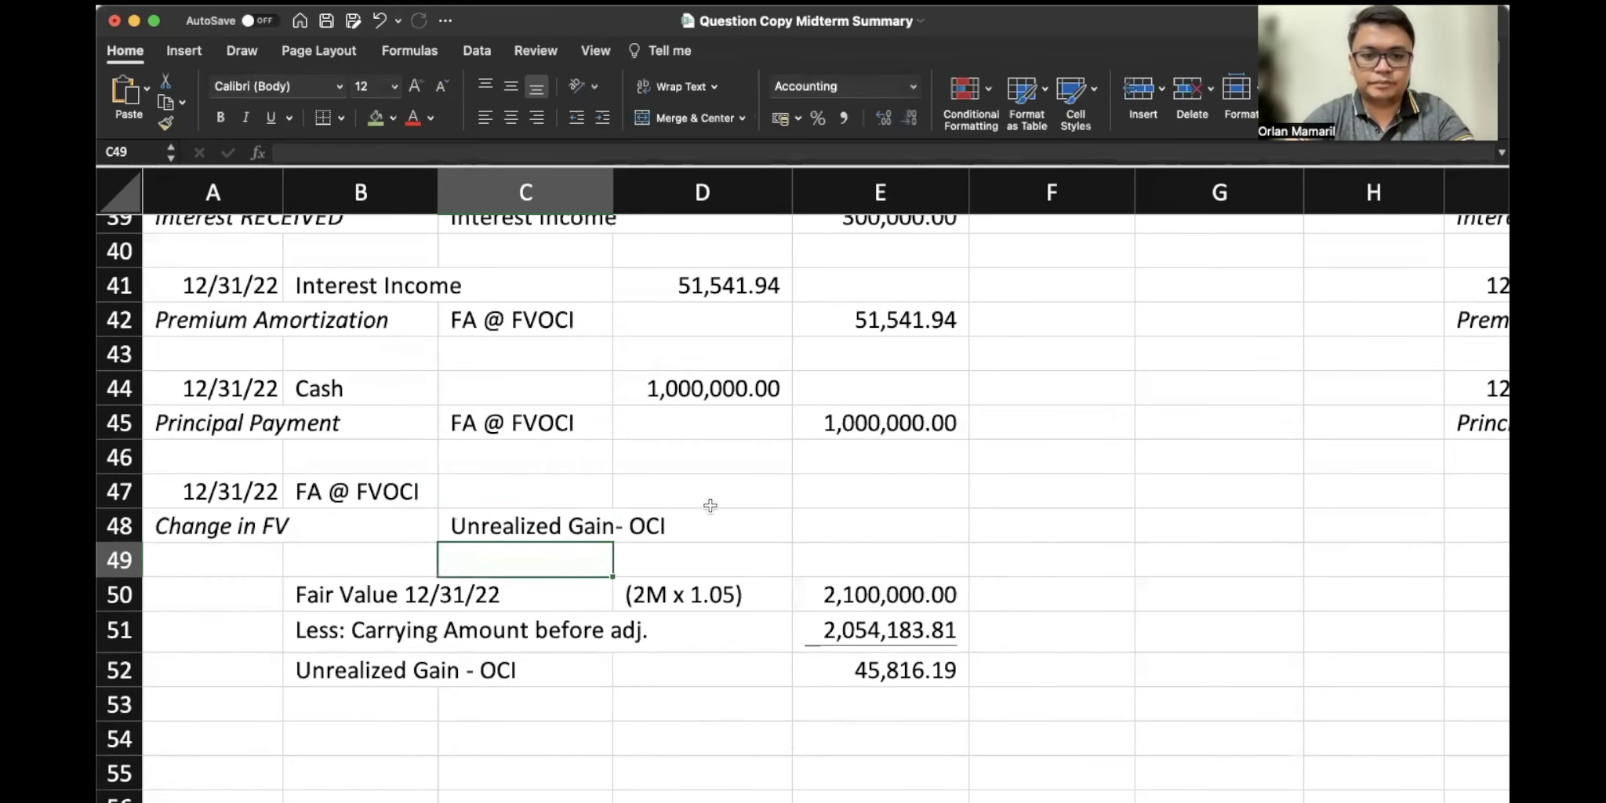
Link the debit to the 45,816.19 unrealized gain and the credit to the debit amount
left_click(710, 505)
type("=")
left_click(878, 680)
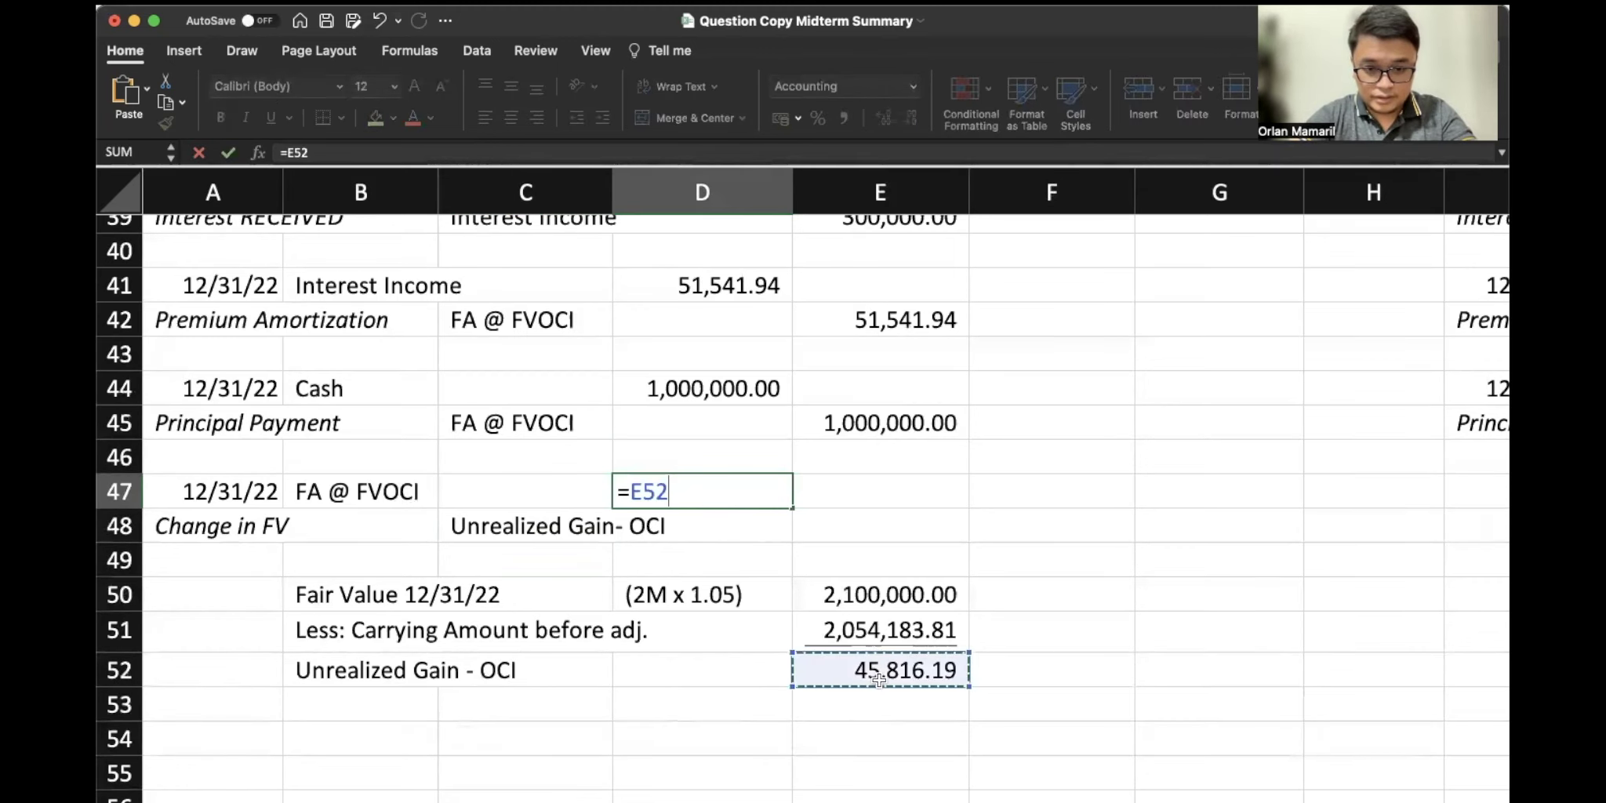
key("Return")
key("Tab")
type("=")
key("Left")
key("Up")
key("Return")
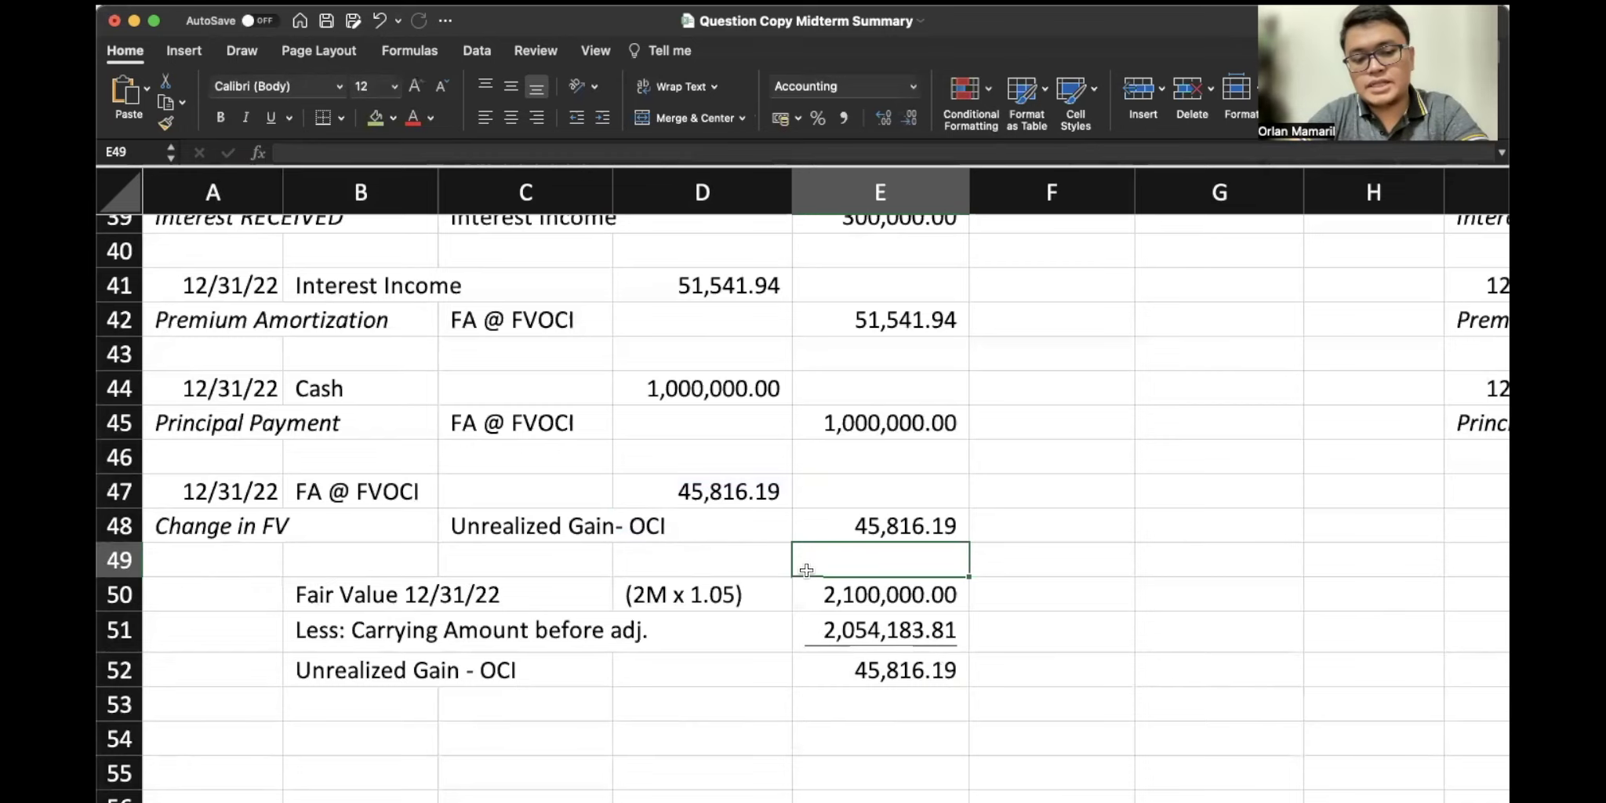
scroll(807, 570, "down", 3)
scroll(790, 575, "up", 3)
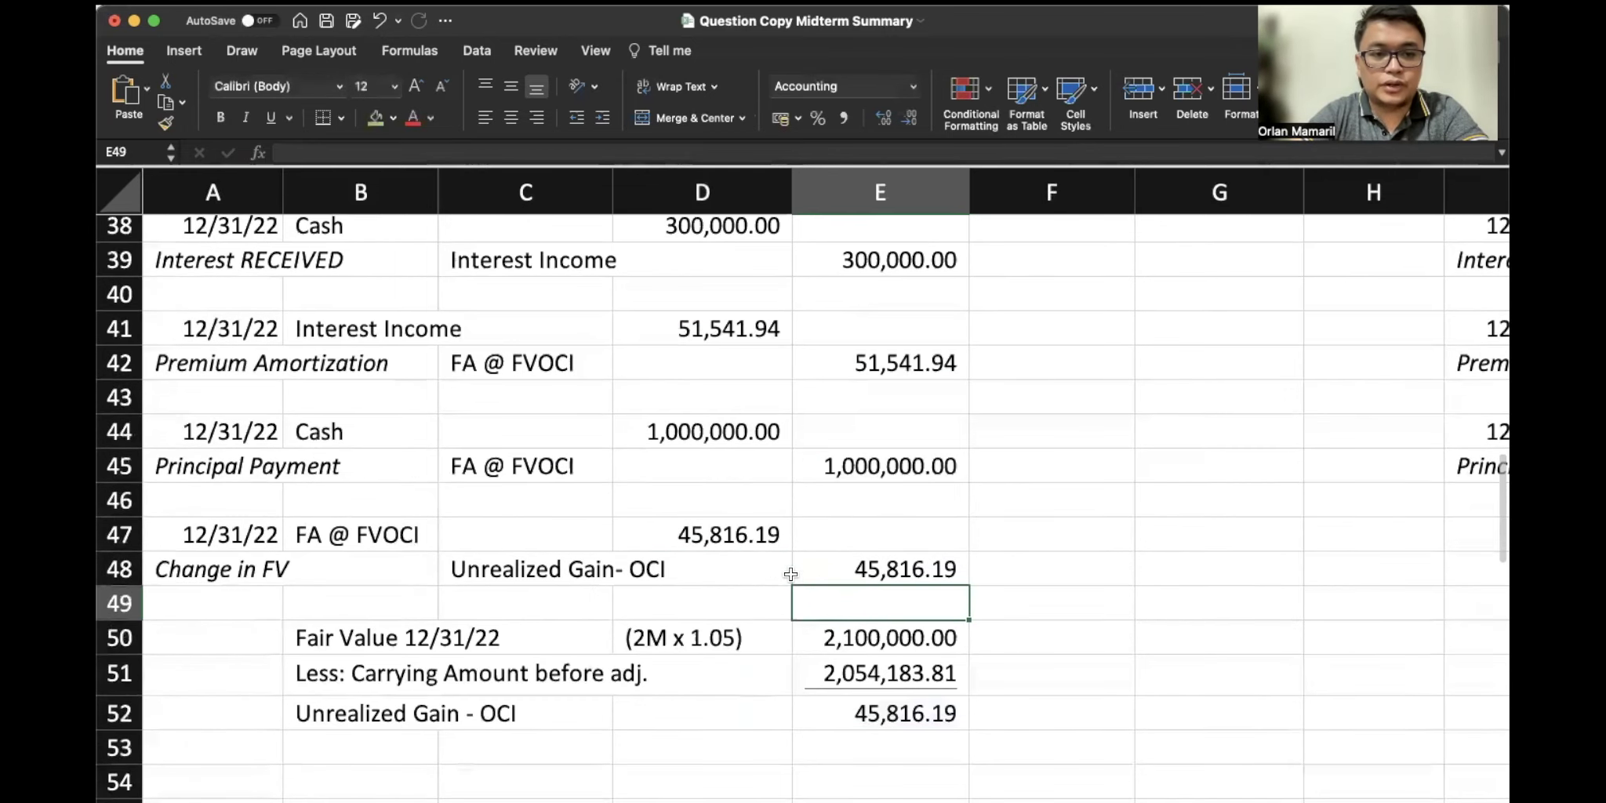
Add an italic 'Carrying Amount 12/31/22' line linked to the 2,100,000.00 fair value in E50
left_click(229, 733)
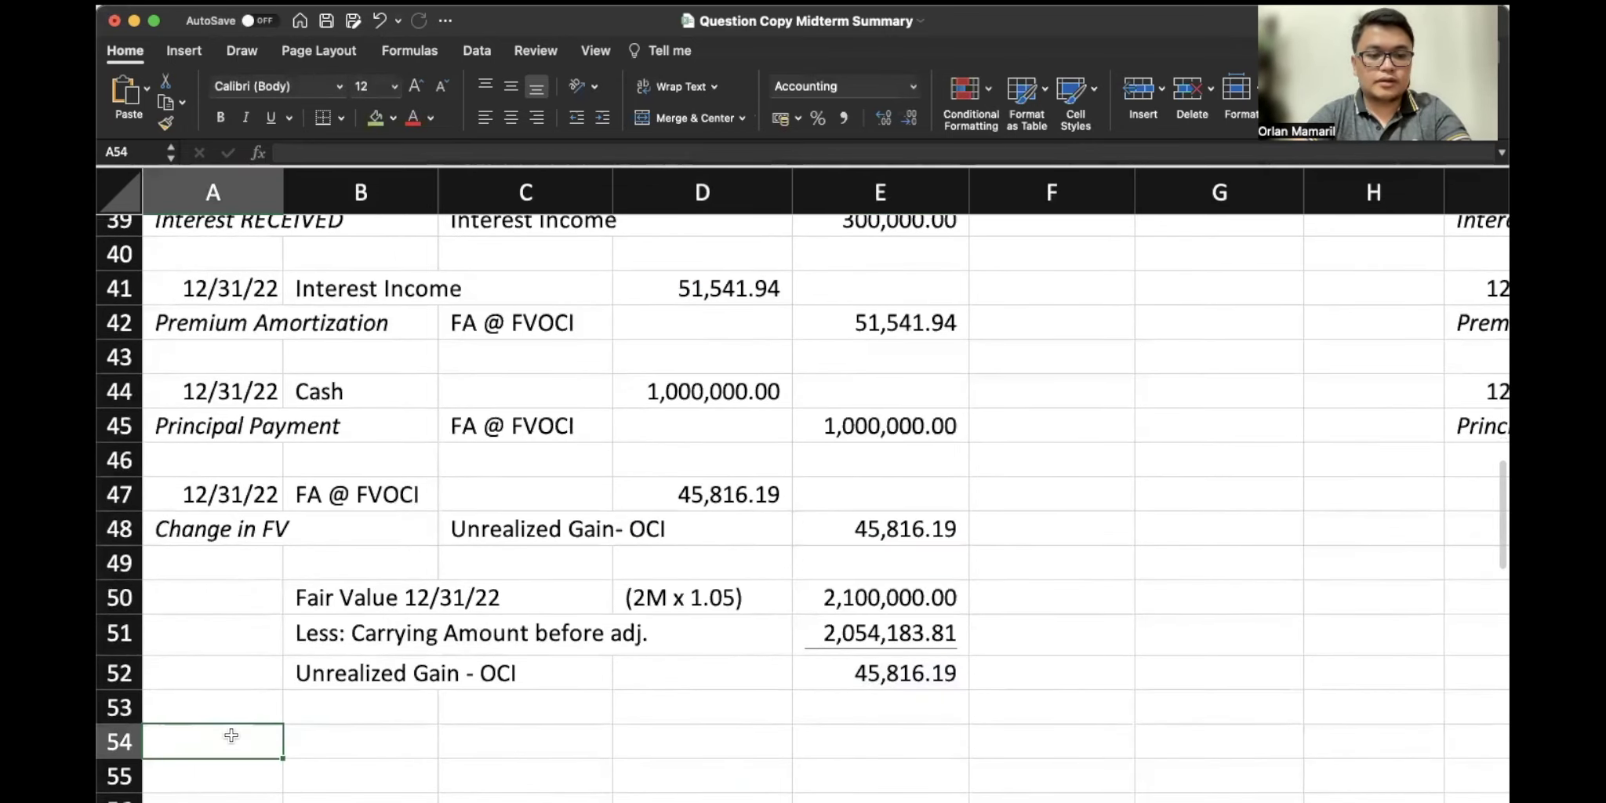
key("super+i")
type("Carrying Amounjt ")
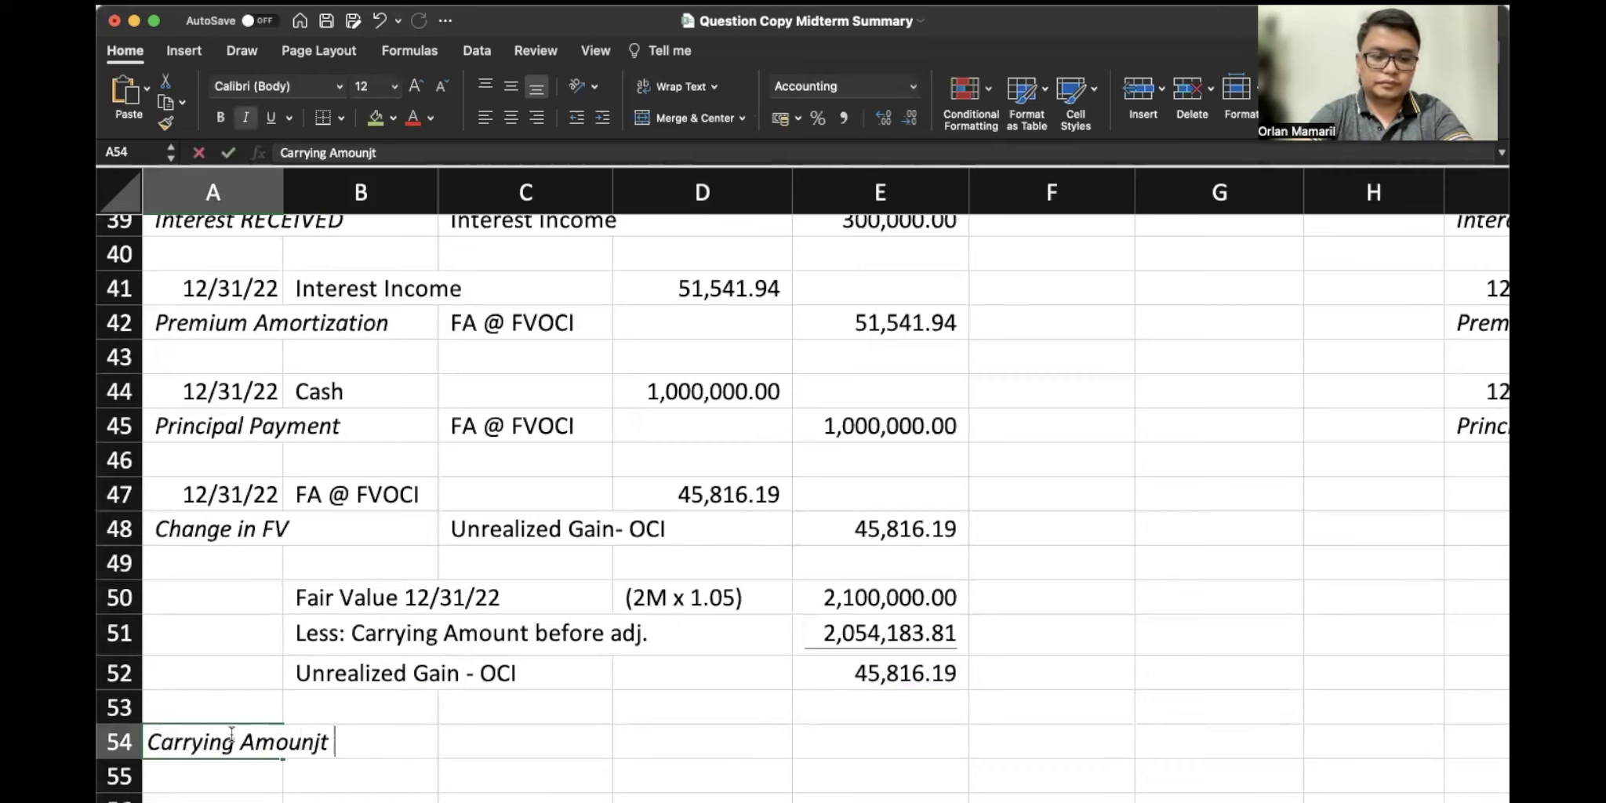
type("12/31/22")
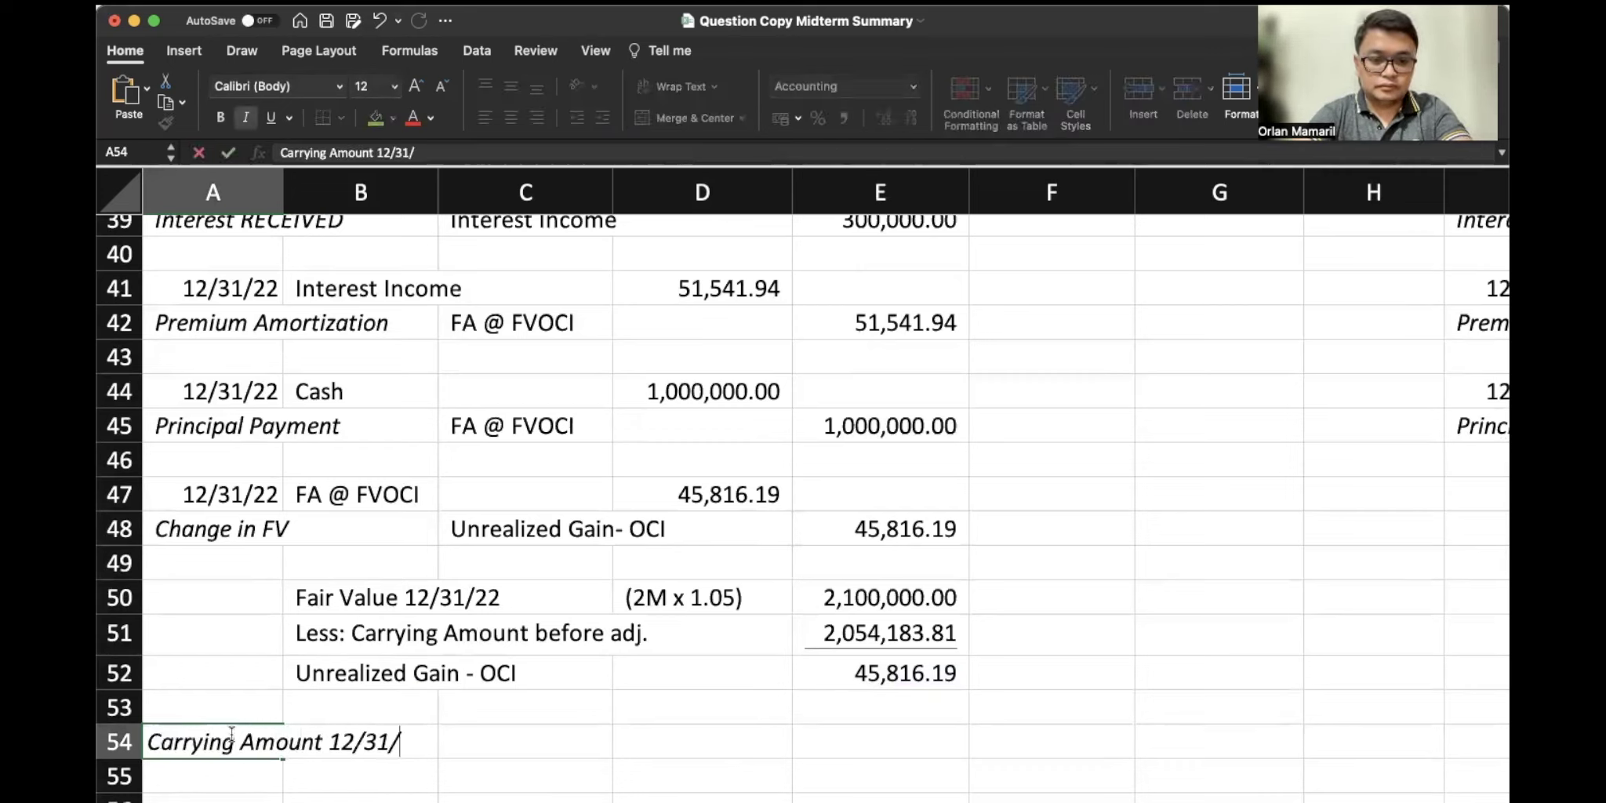
key("Tab")
key("Tab")
type("=")
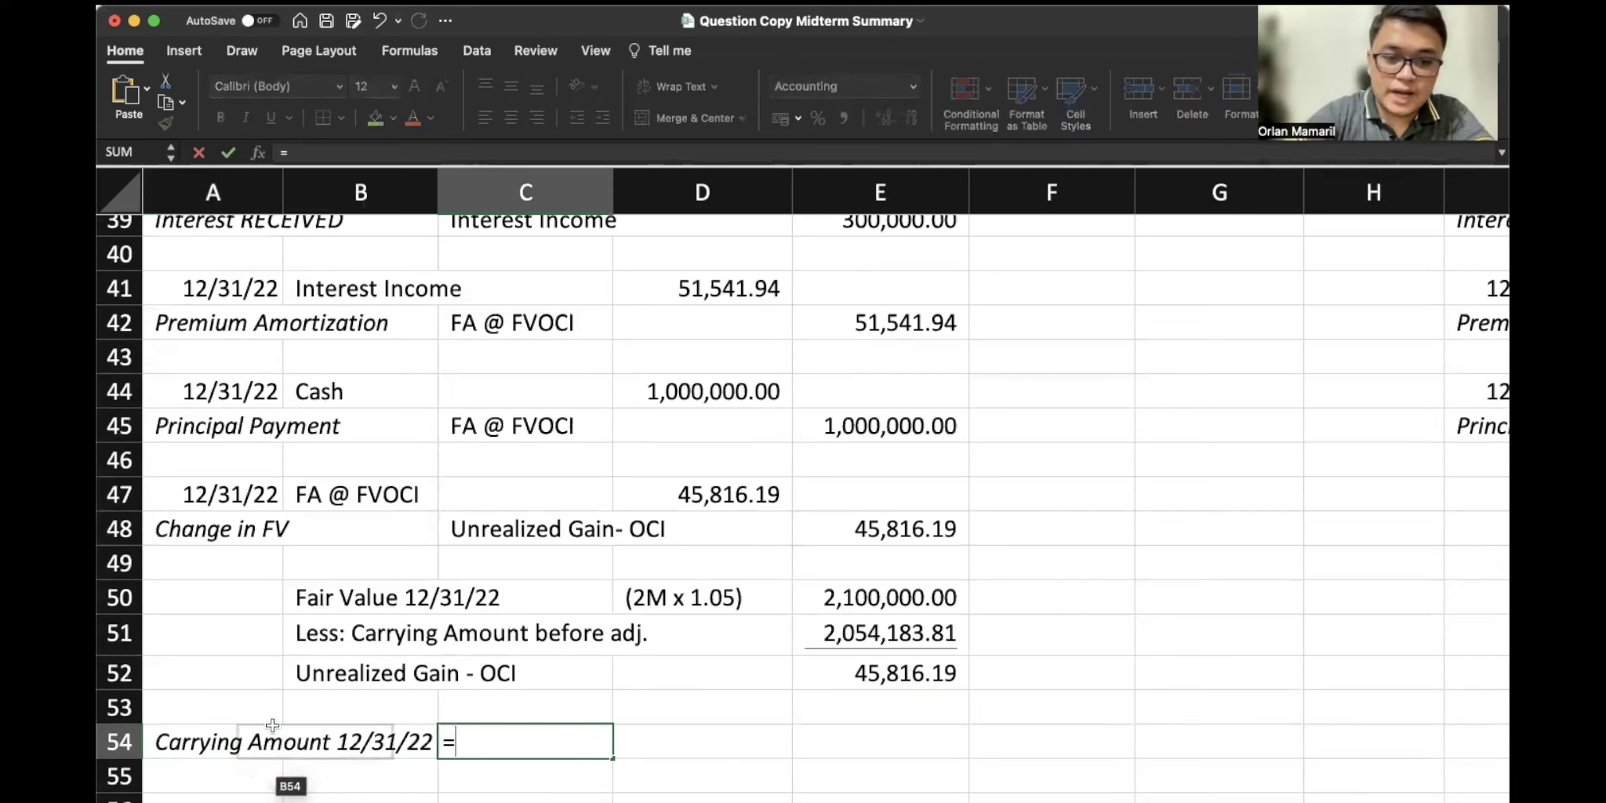
left_click(839, 600)
key("Return")
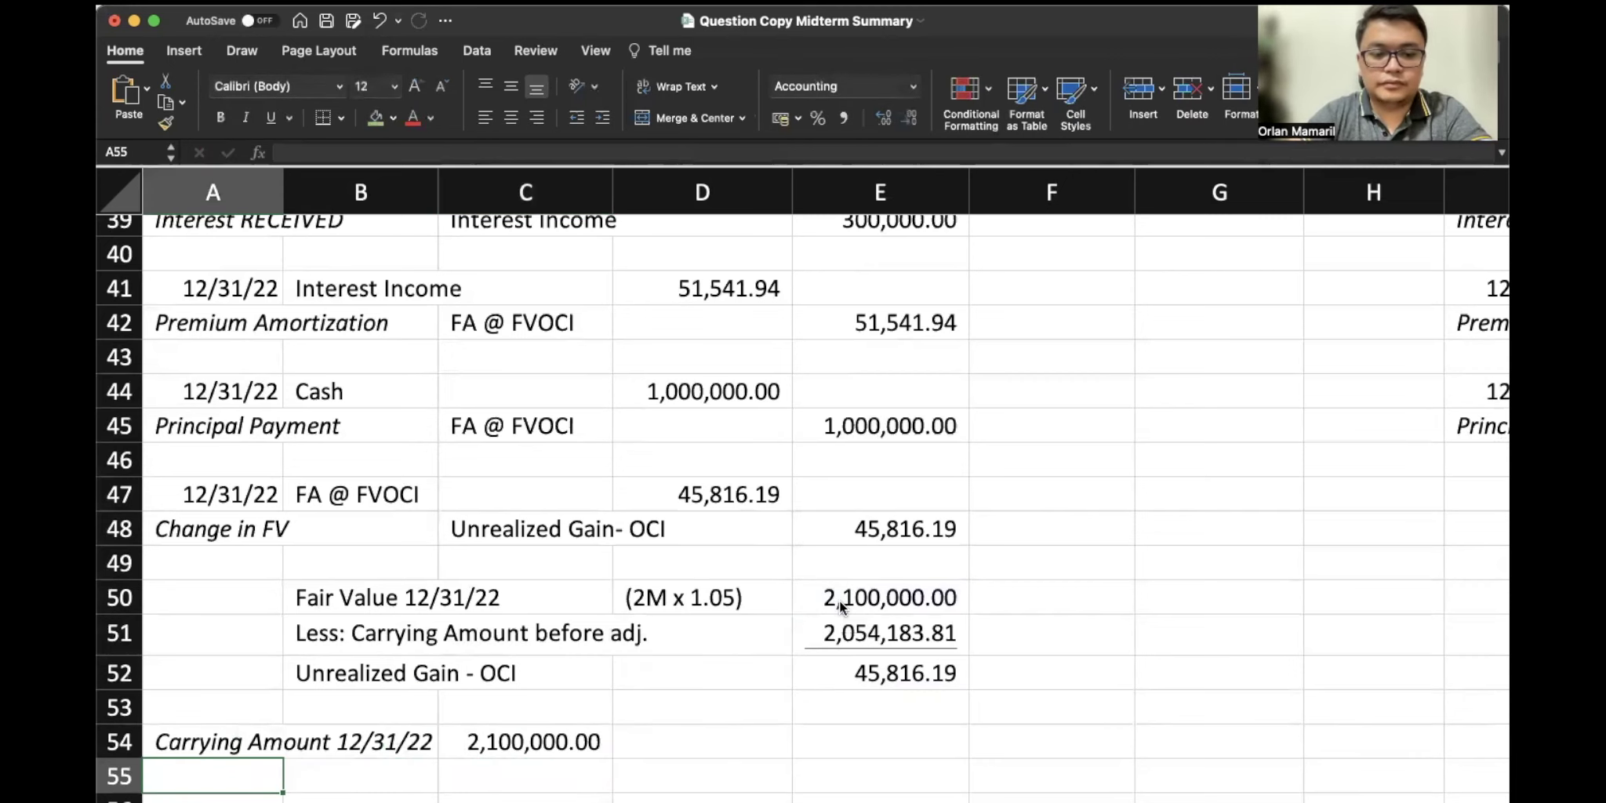
Add an 'Unrealized Gain 2022' line linked to the 45,816.19 gain in E48
type("Unrea")
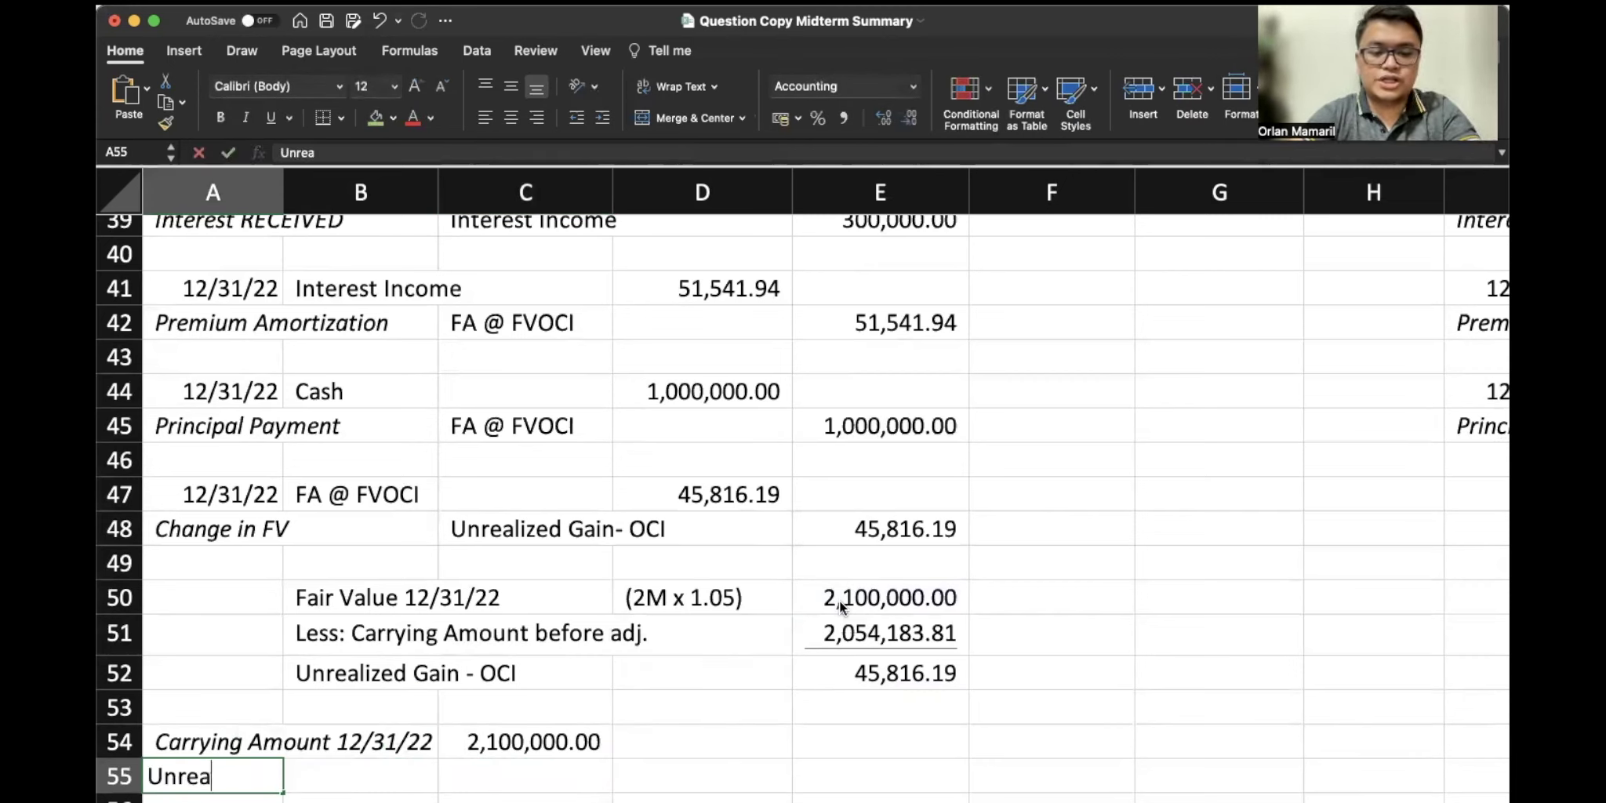
type("lized Gain 2022")
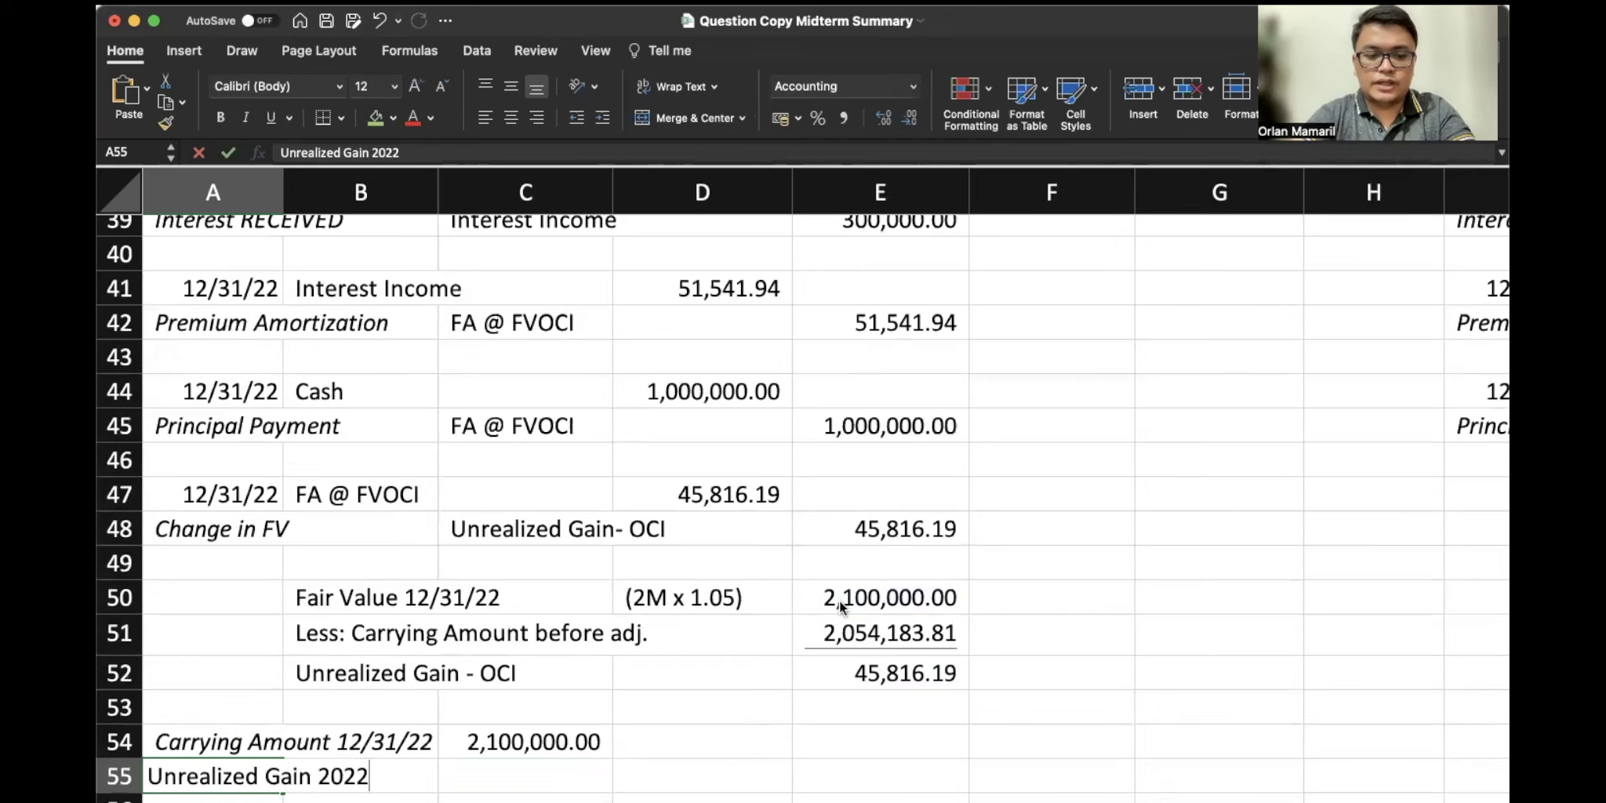
key("Tab")
key("Tab")
type("=")
left_click(842, 540)
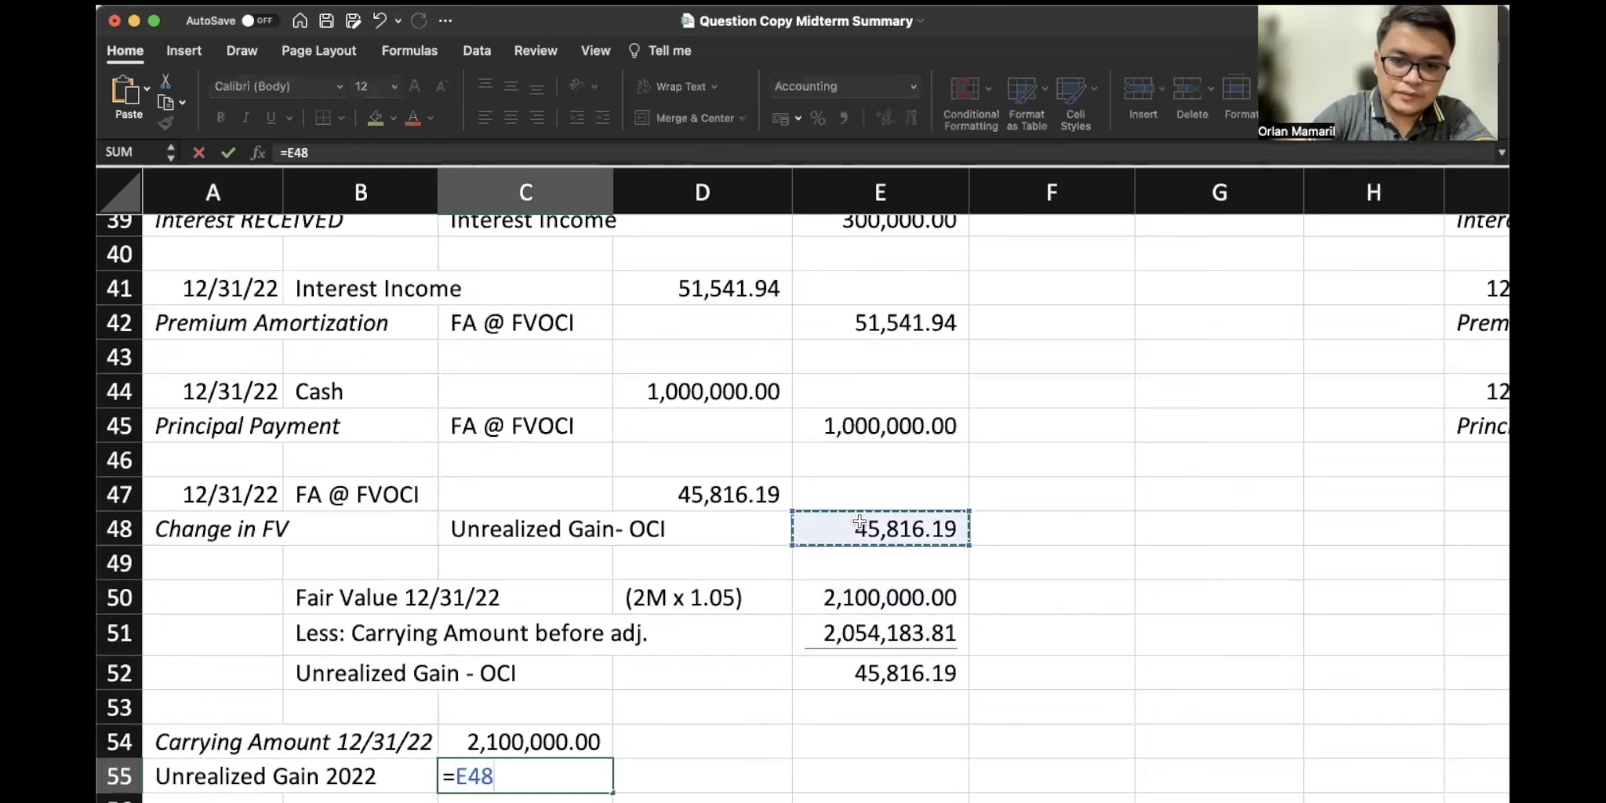
key("Return")
scroll(857, 543, "down", 1)
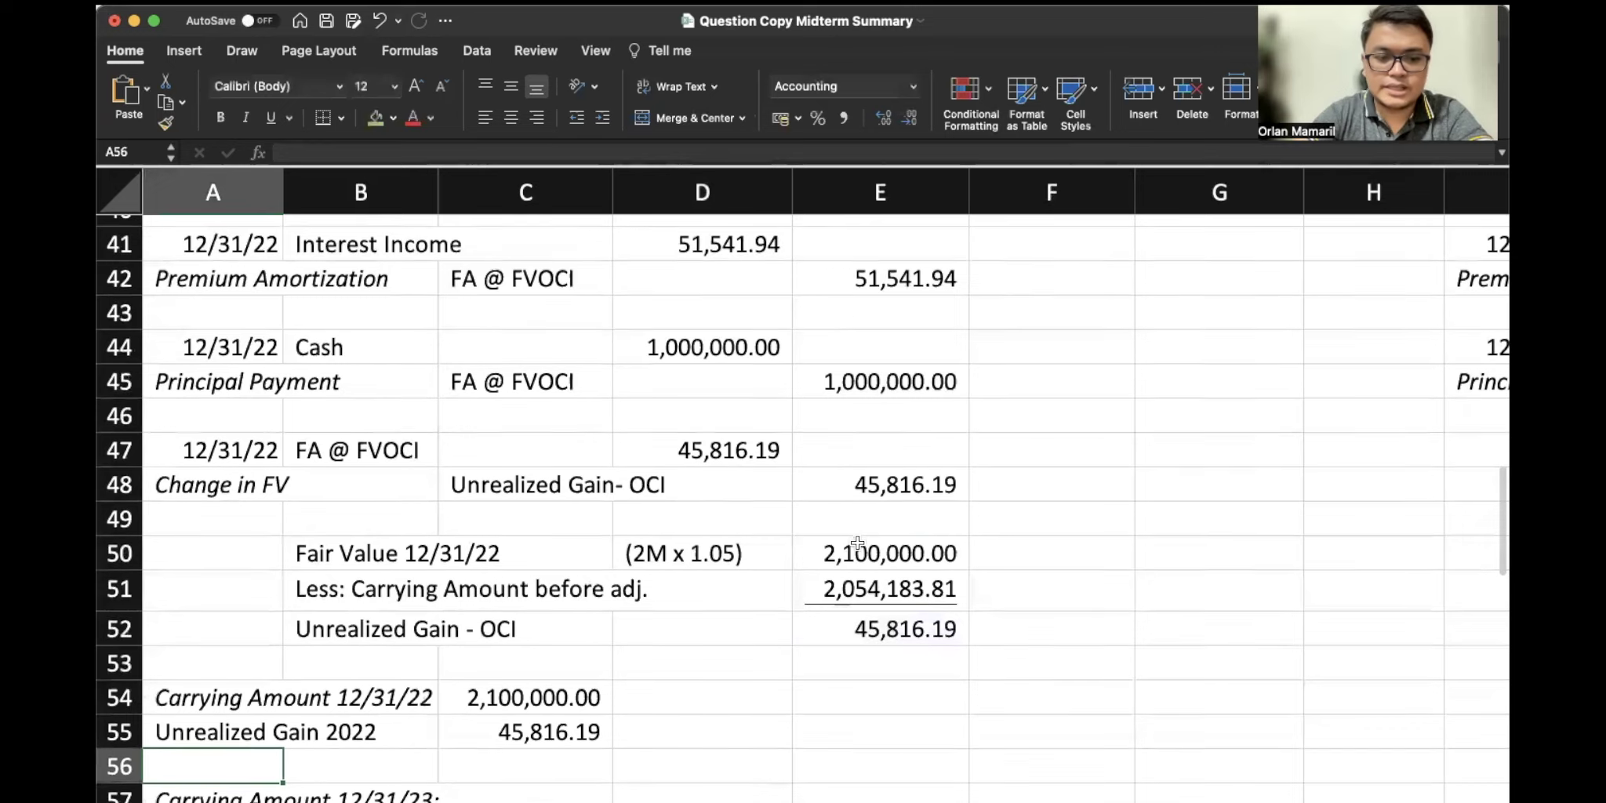
scroll(857, 542, "down", 4)
Replace 'July 1, 2024' with 'Dec 31, 2023' as the sale date in the problem text
scroll(858, 543, "down", 10)
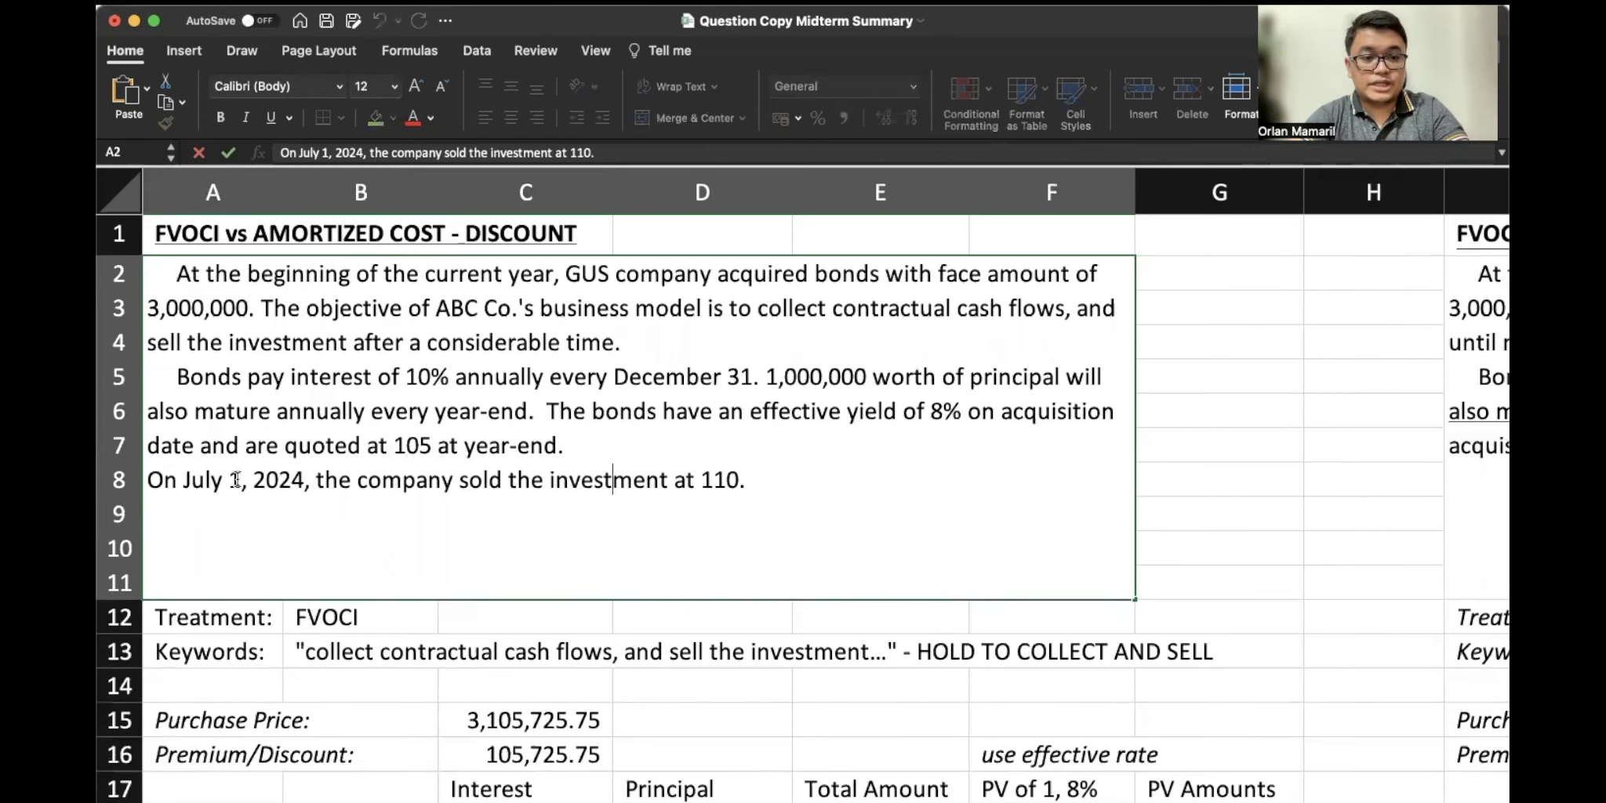
left_click_drag(239, 479, 186, 479)
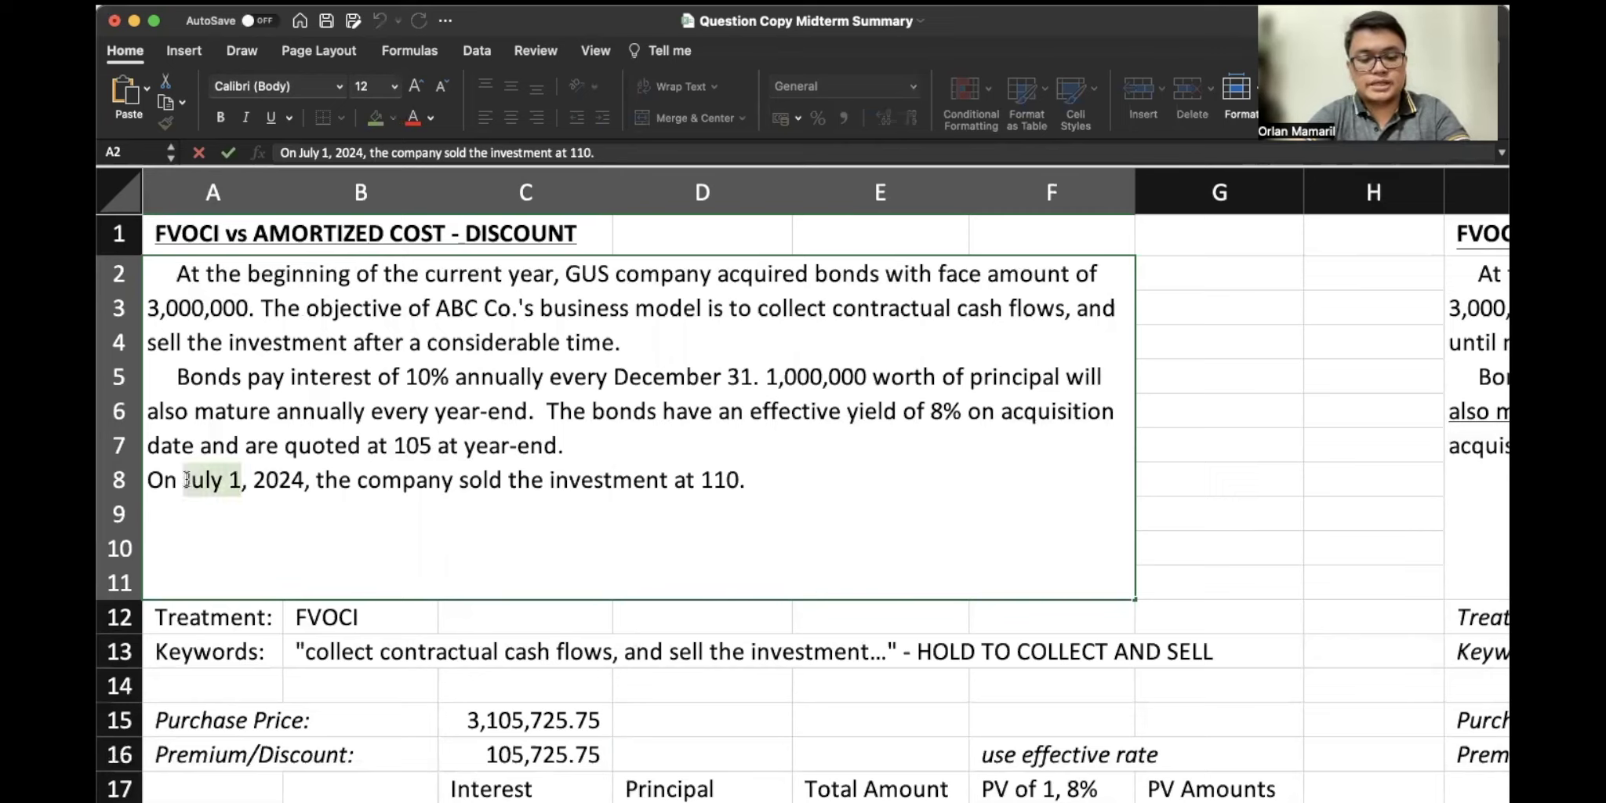
type("DEc")
key("BackSpace")
key("BackSpace")
type("ec 31")
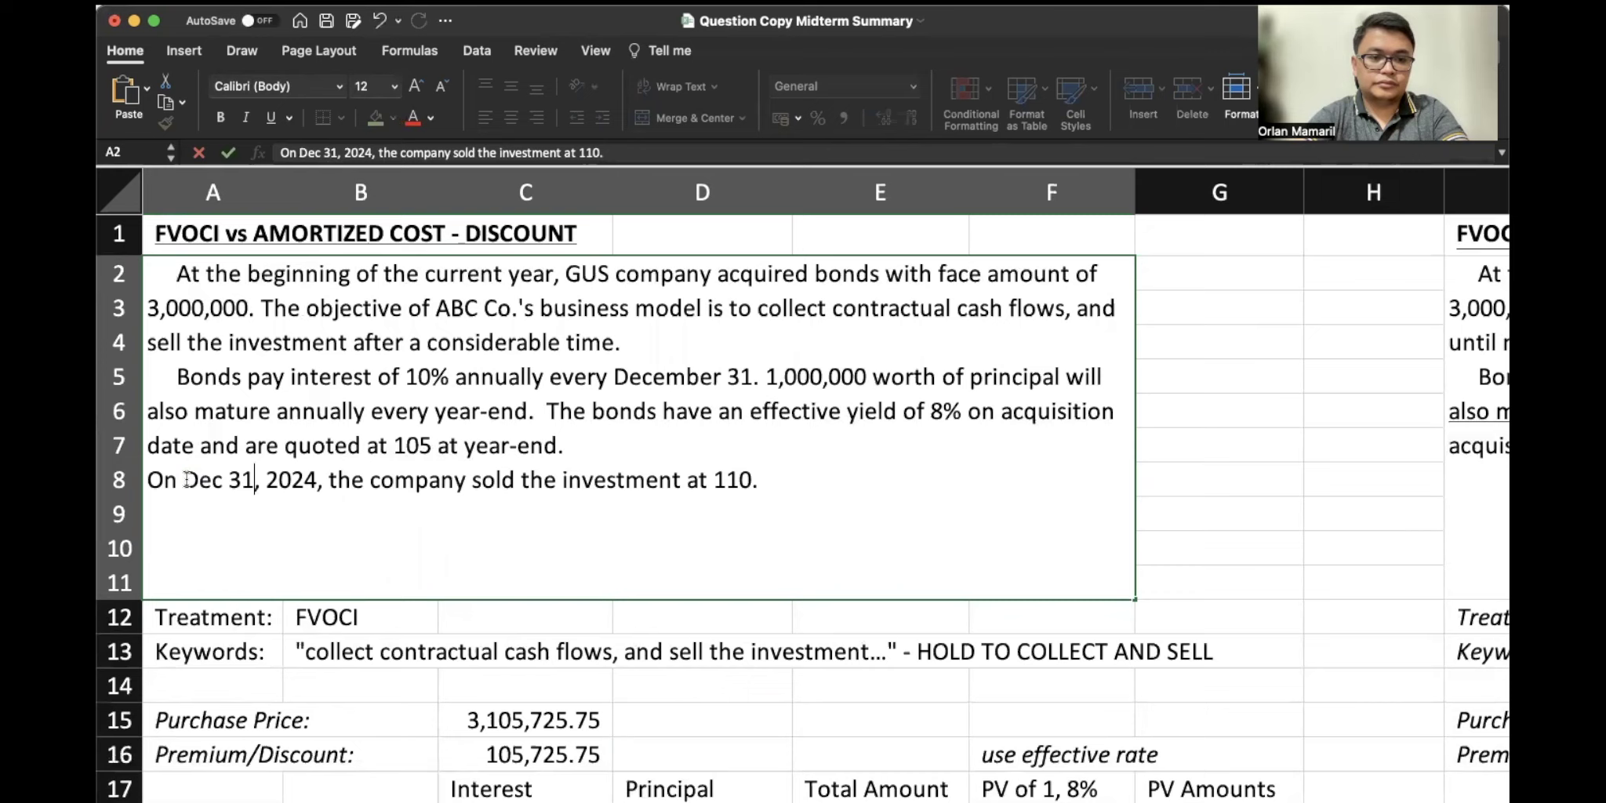
key("BackSpace")
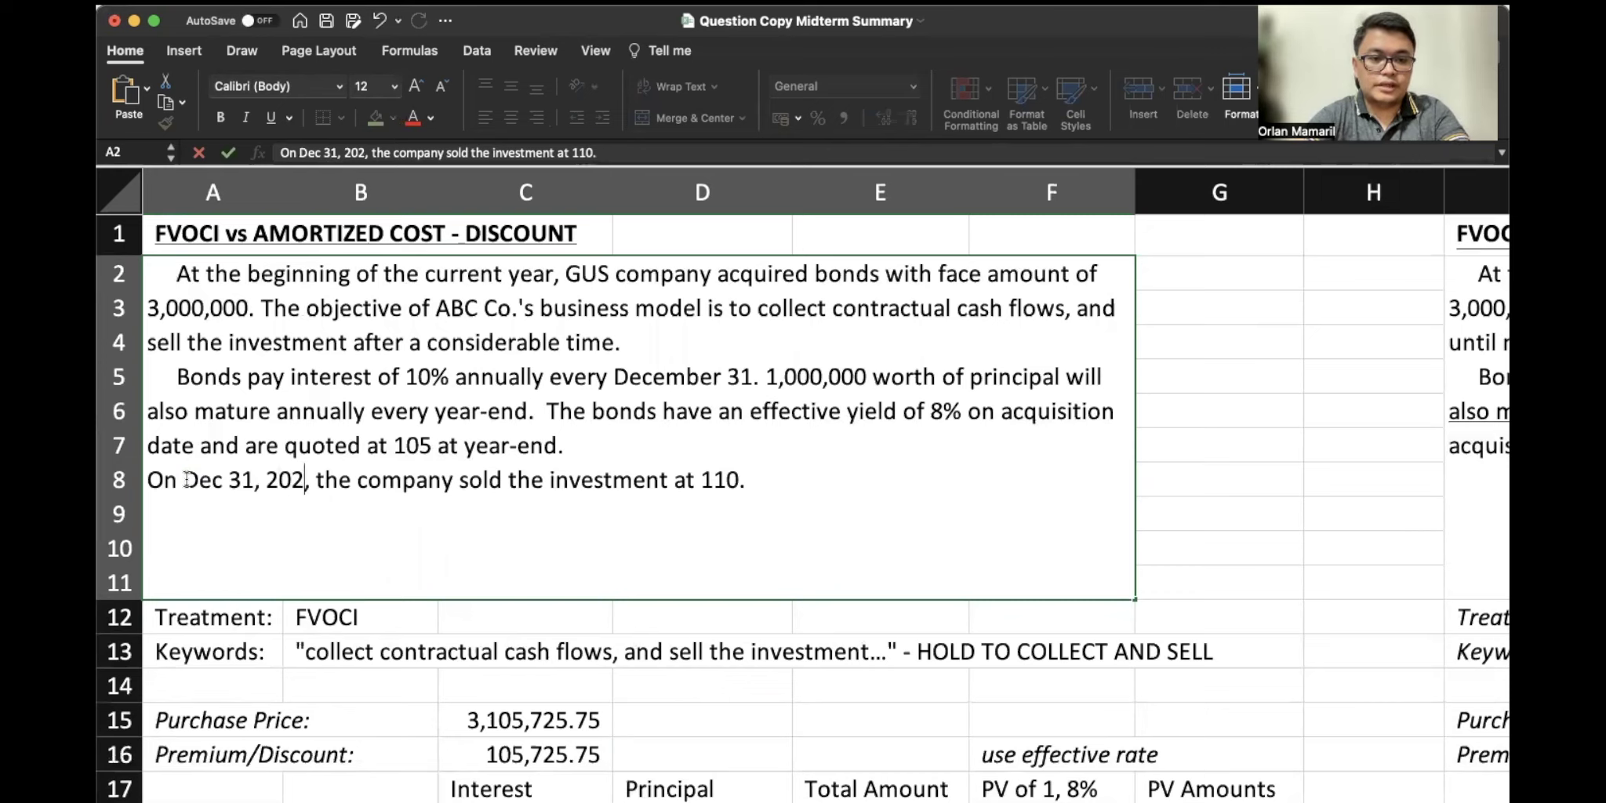
type("3")
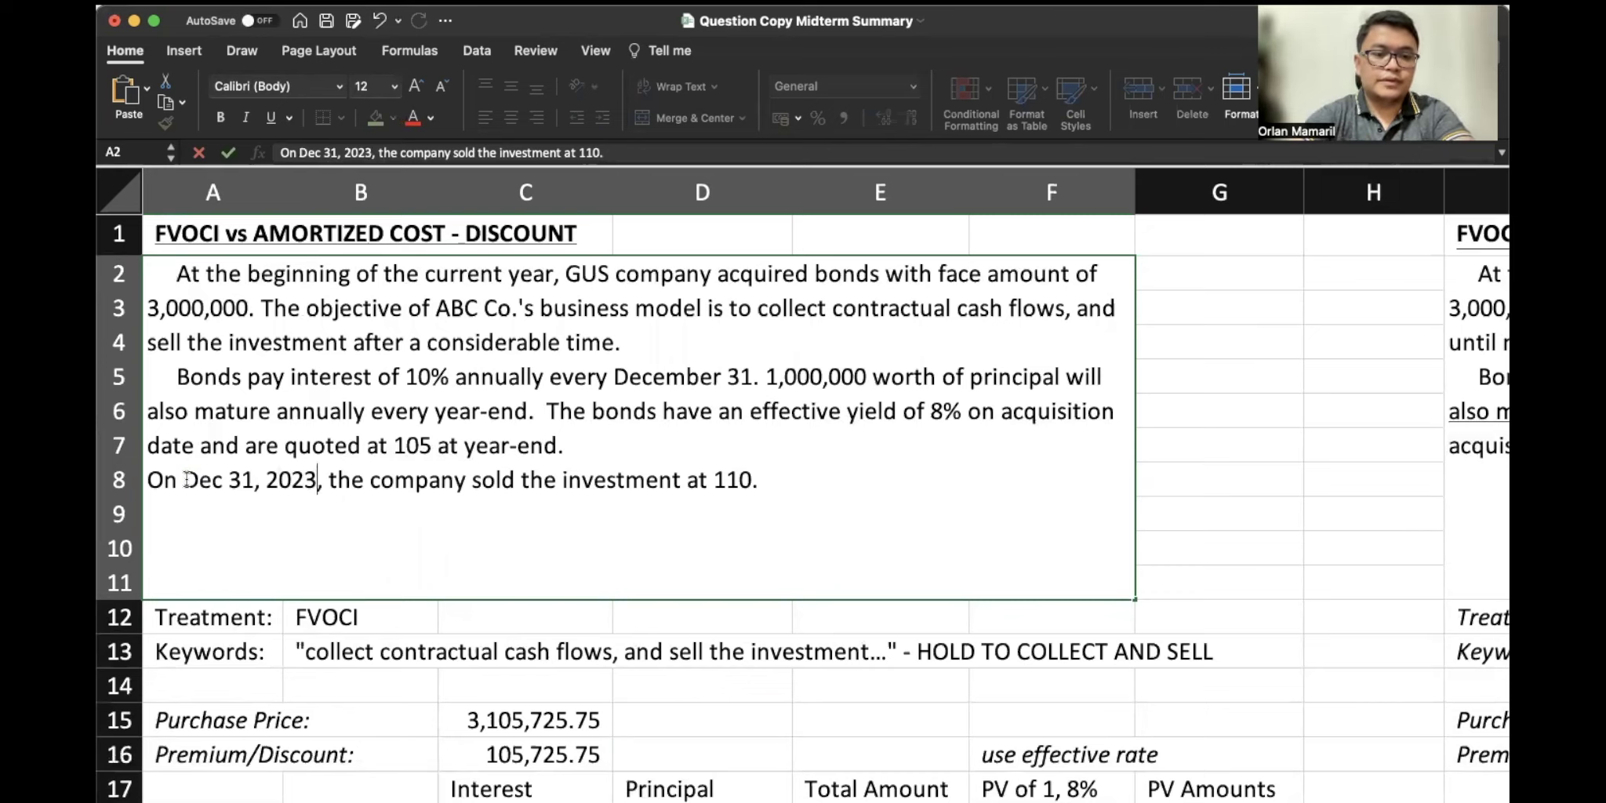
left_click(553, 669)
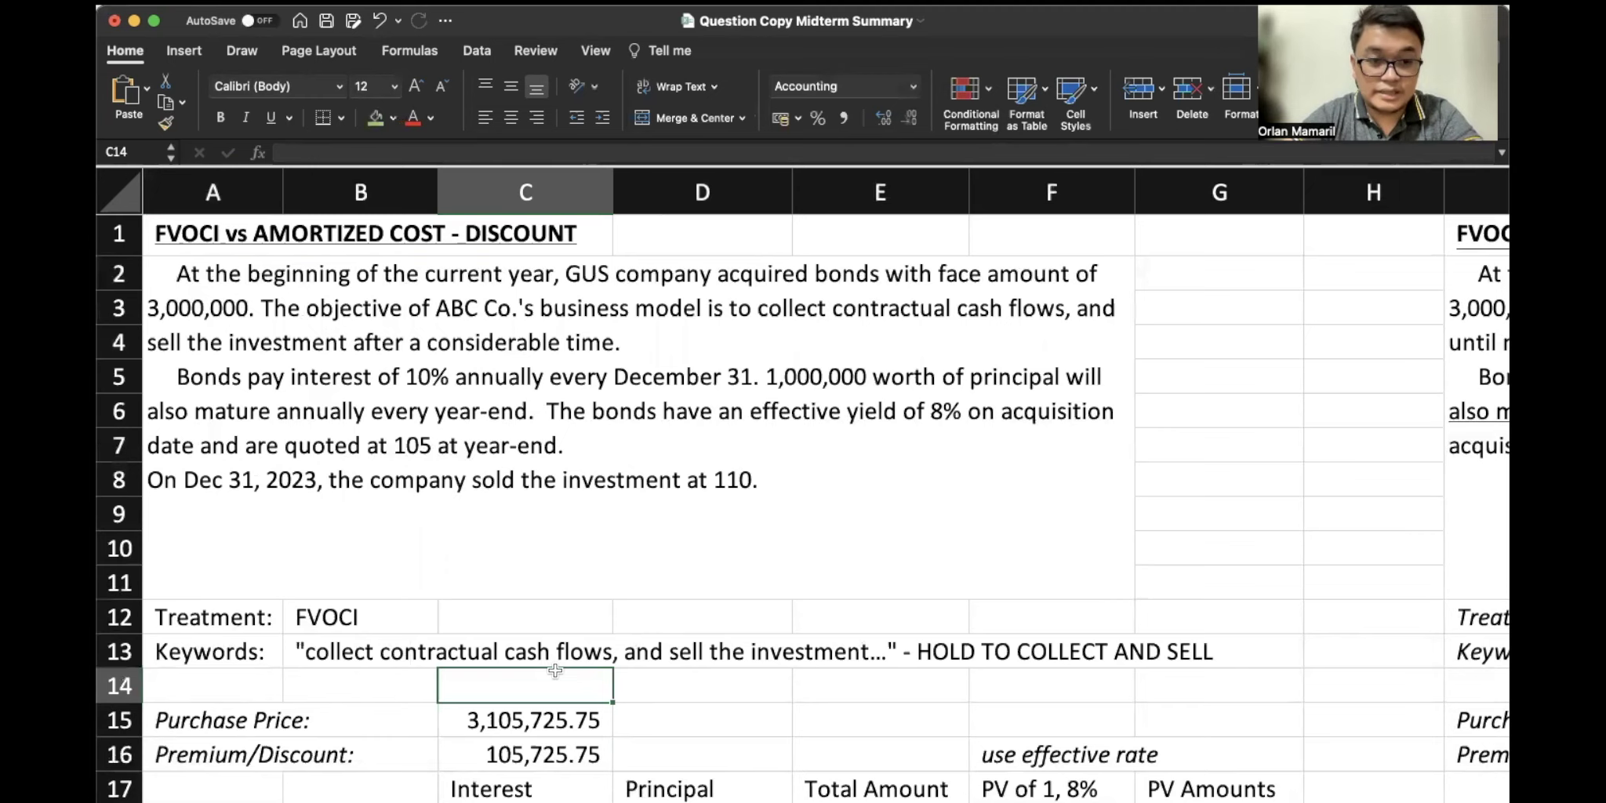
Select the 2022 entry account titles in B38:C45 for reuse in the 2023 entries
left_click(613, 506)
scroll(733, 442, "down", 13)
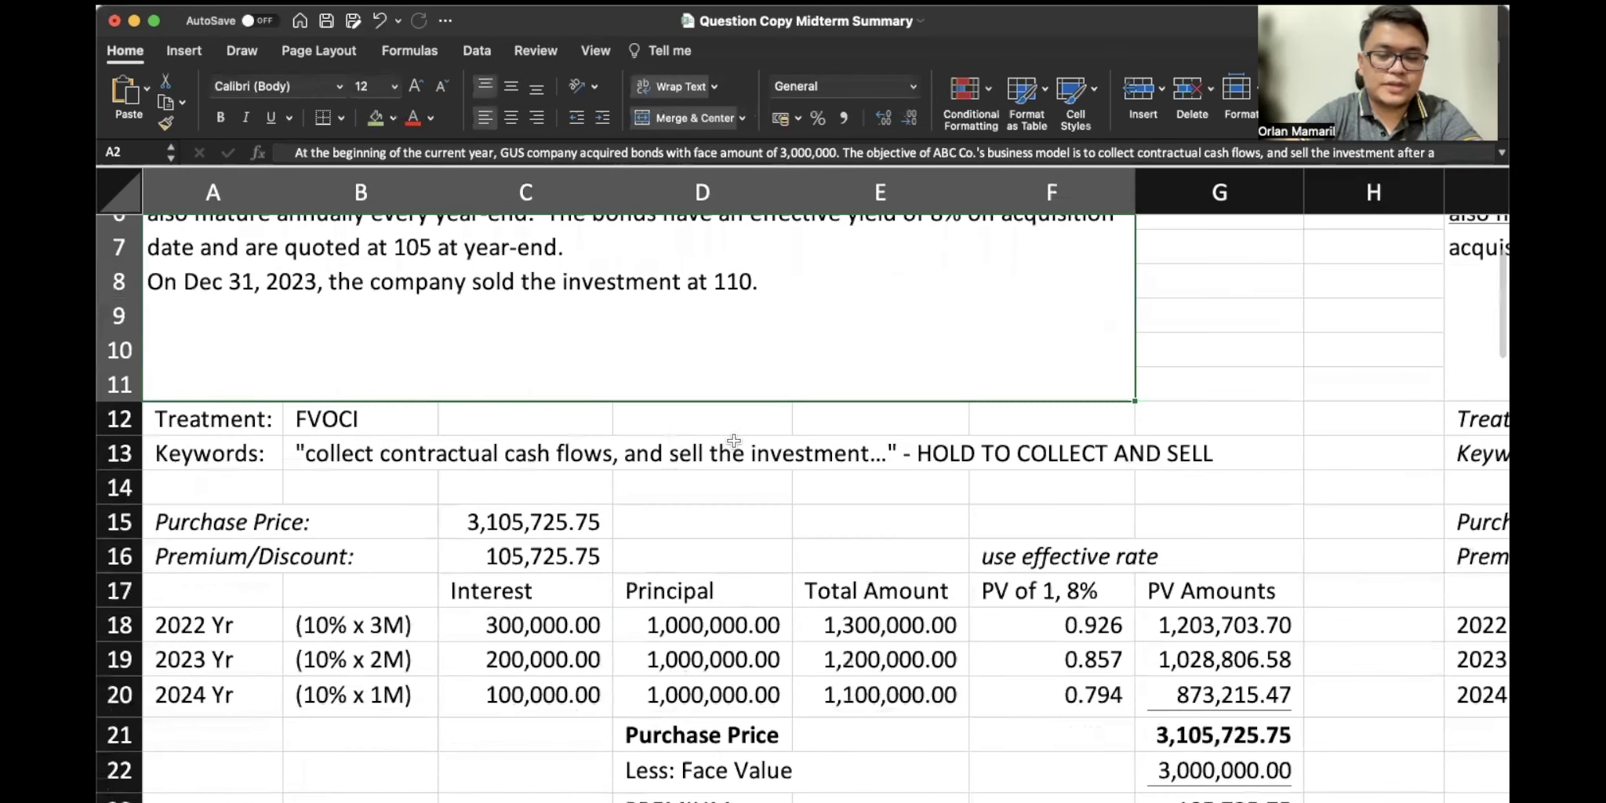
scroll(733, 441, "down", 3)
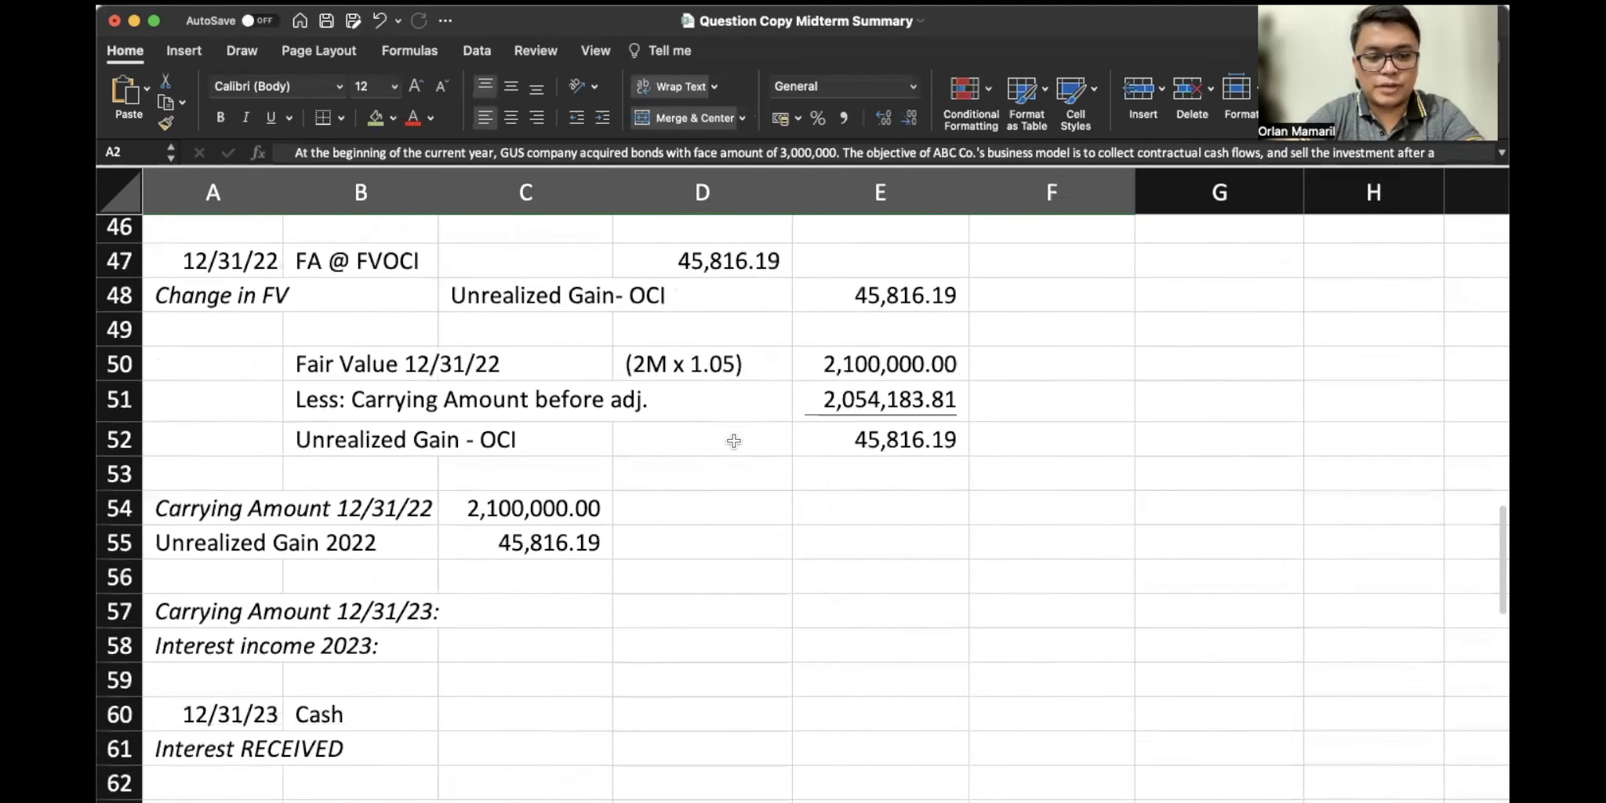
scroll(734, 442, "down", 2)
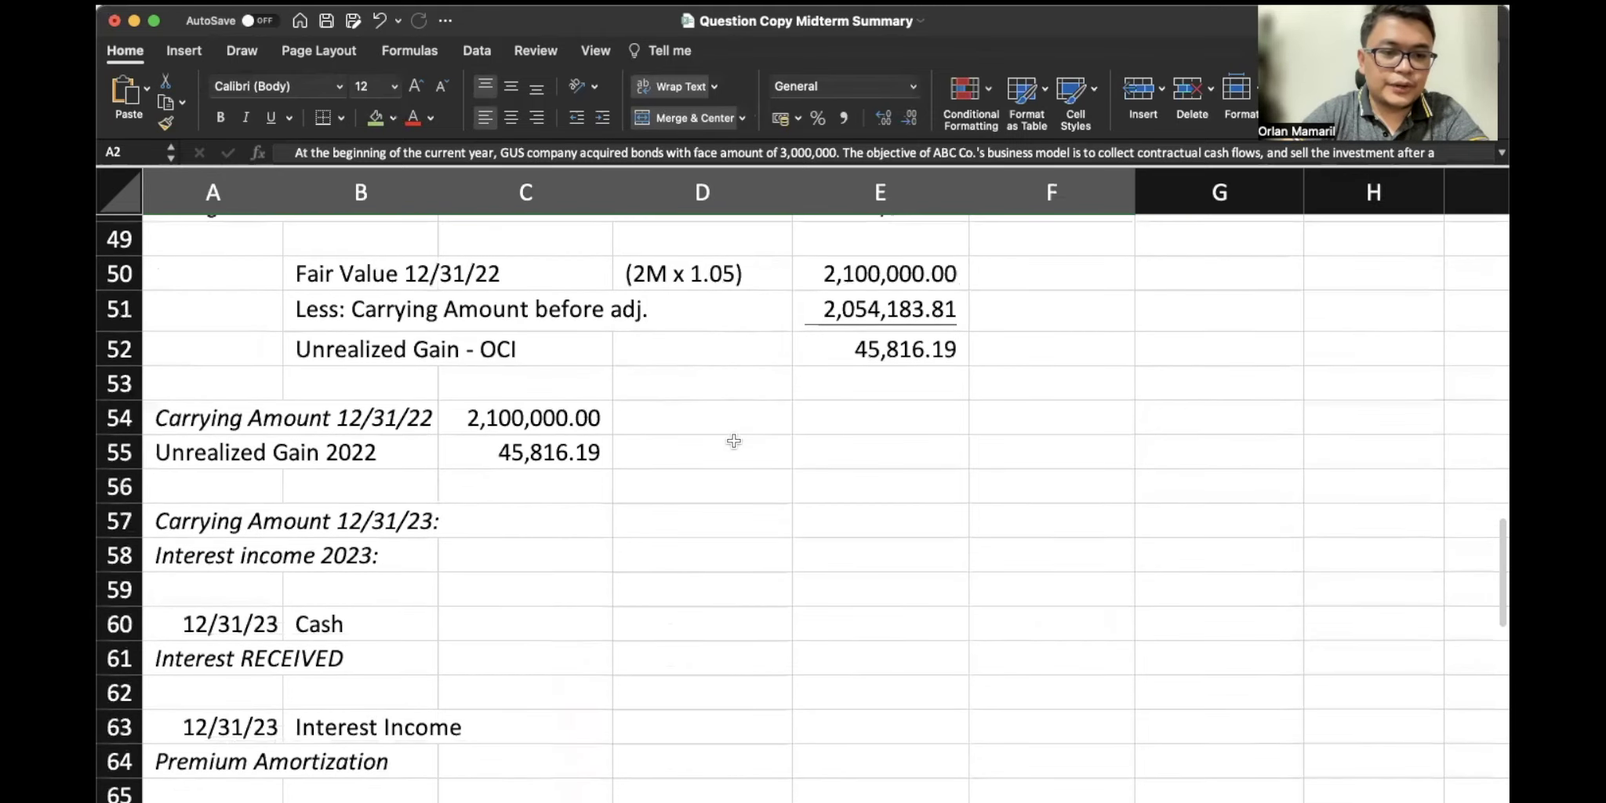
scroll(734, 442, "down", 2)
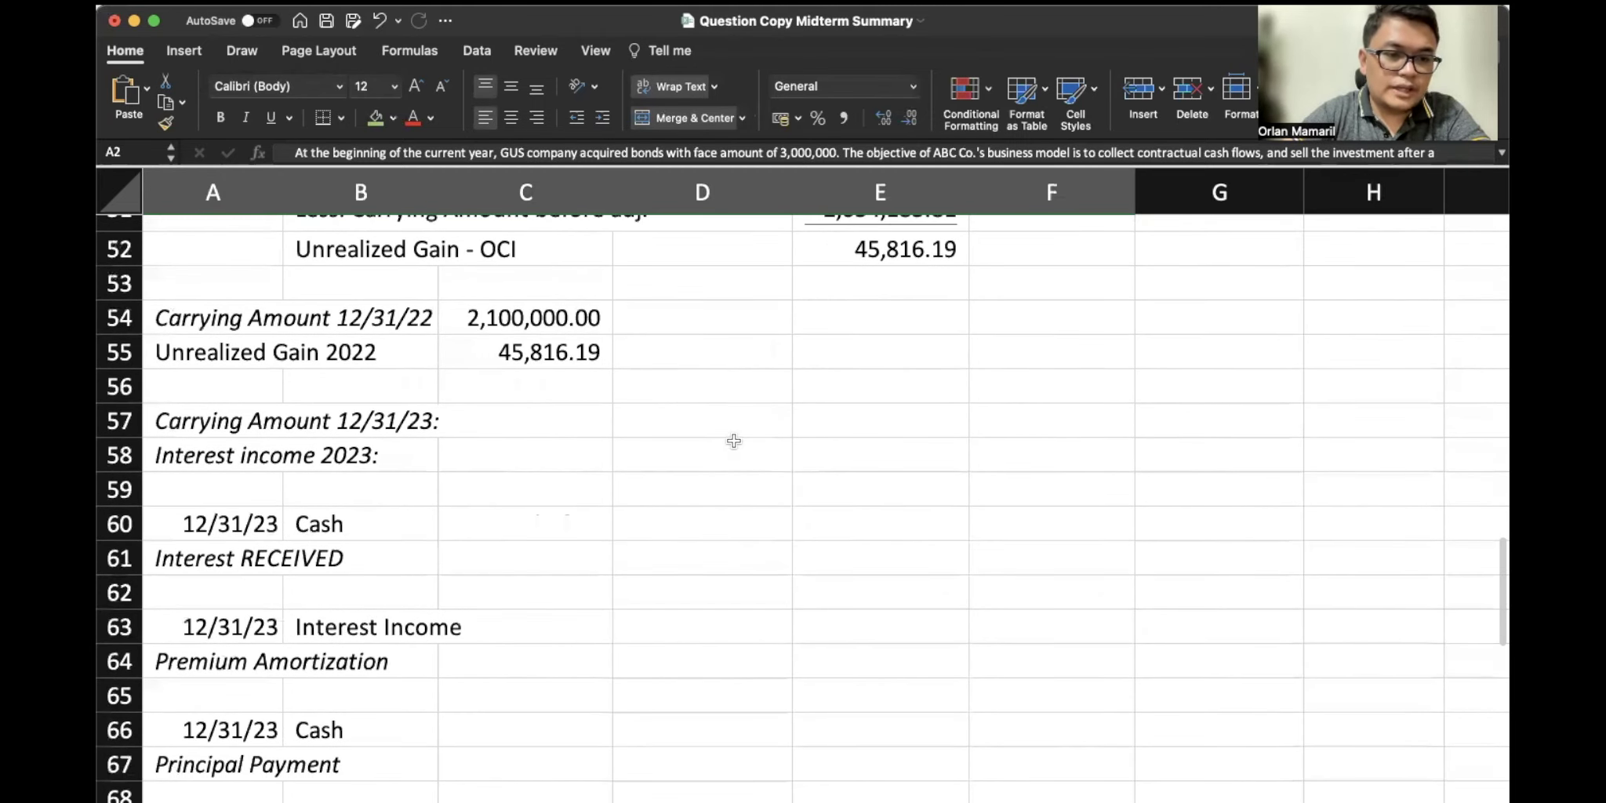
scroll(558, 558, "up", 8)
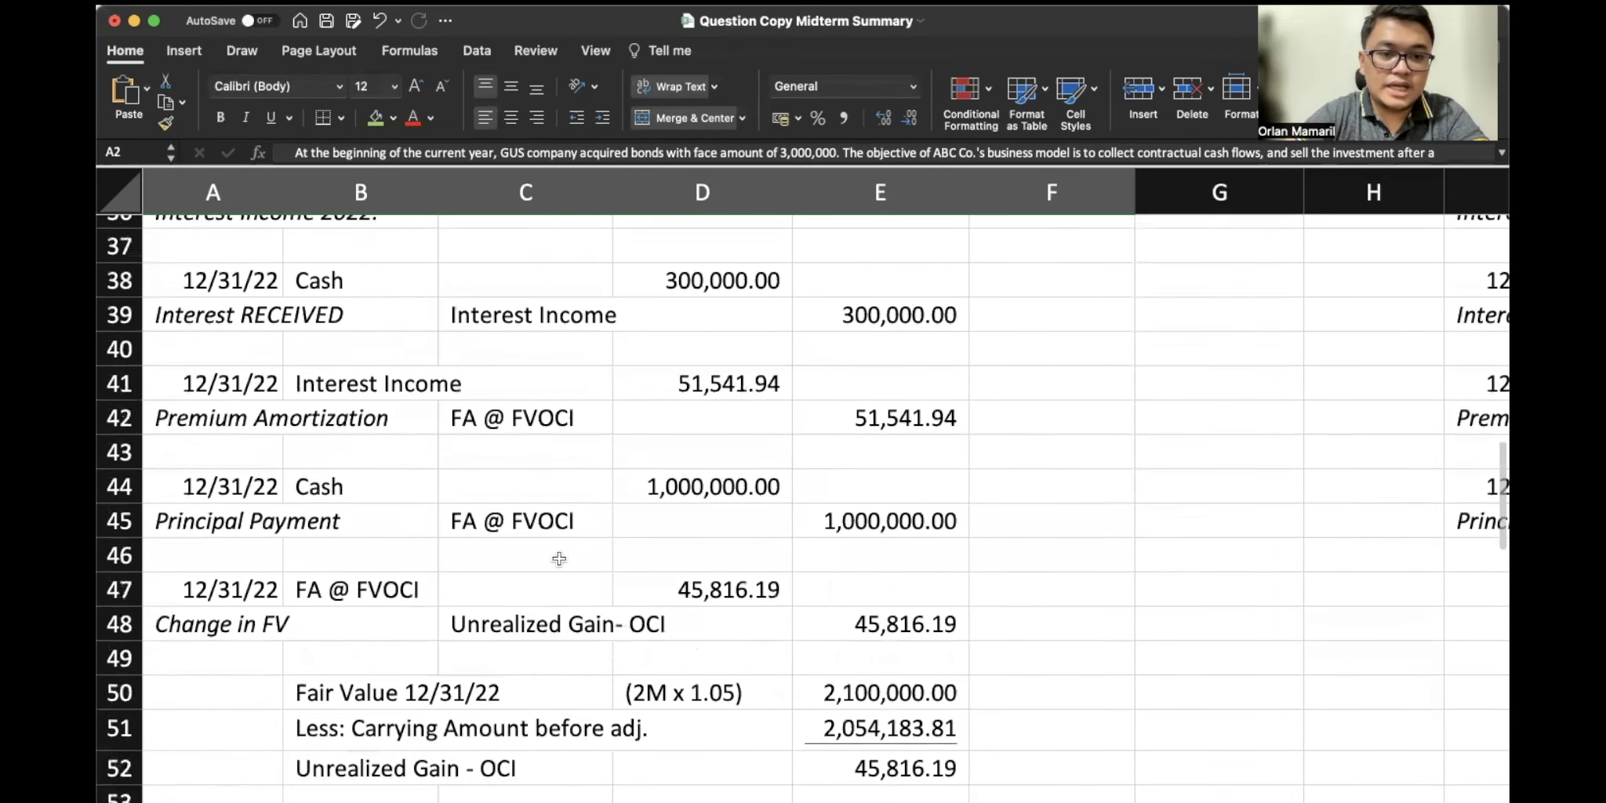
left_click_drag(380, 347, 521, 593)
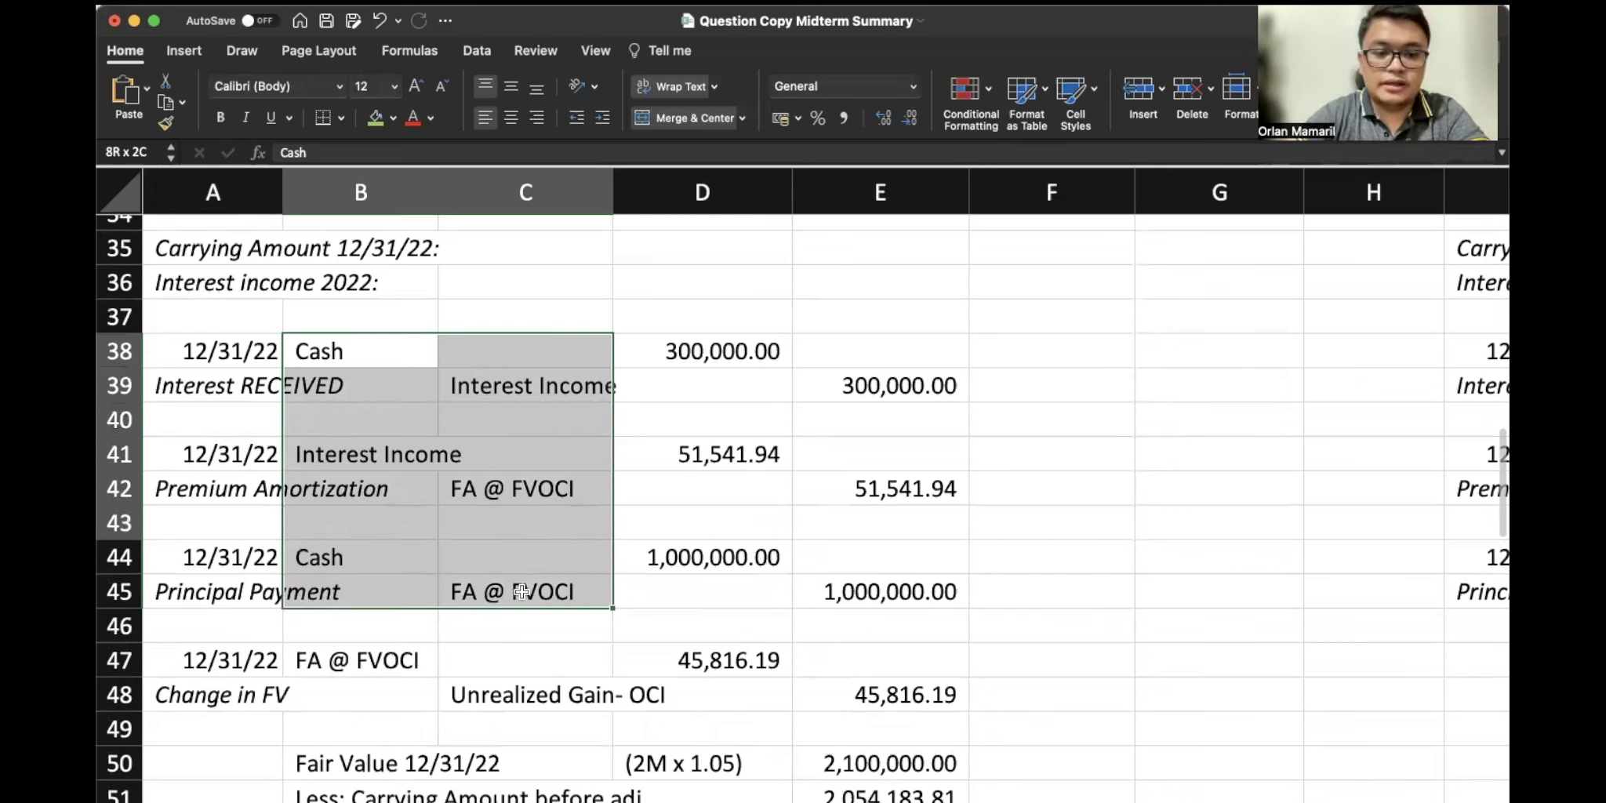
left_click_drag(522, 593, 521, 591)
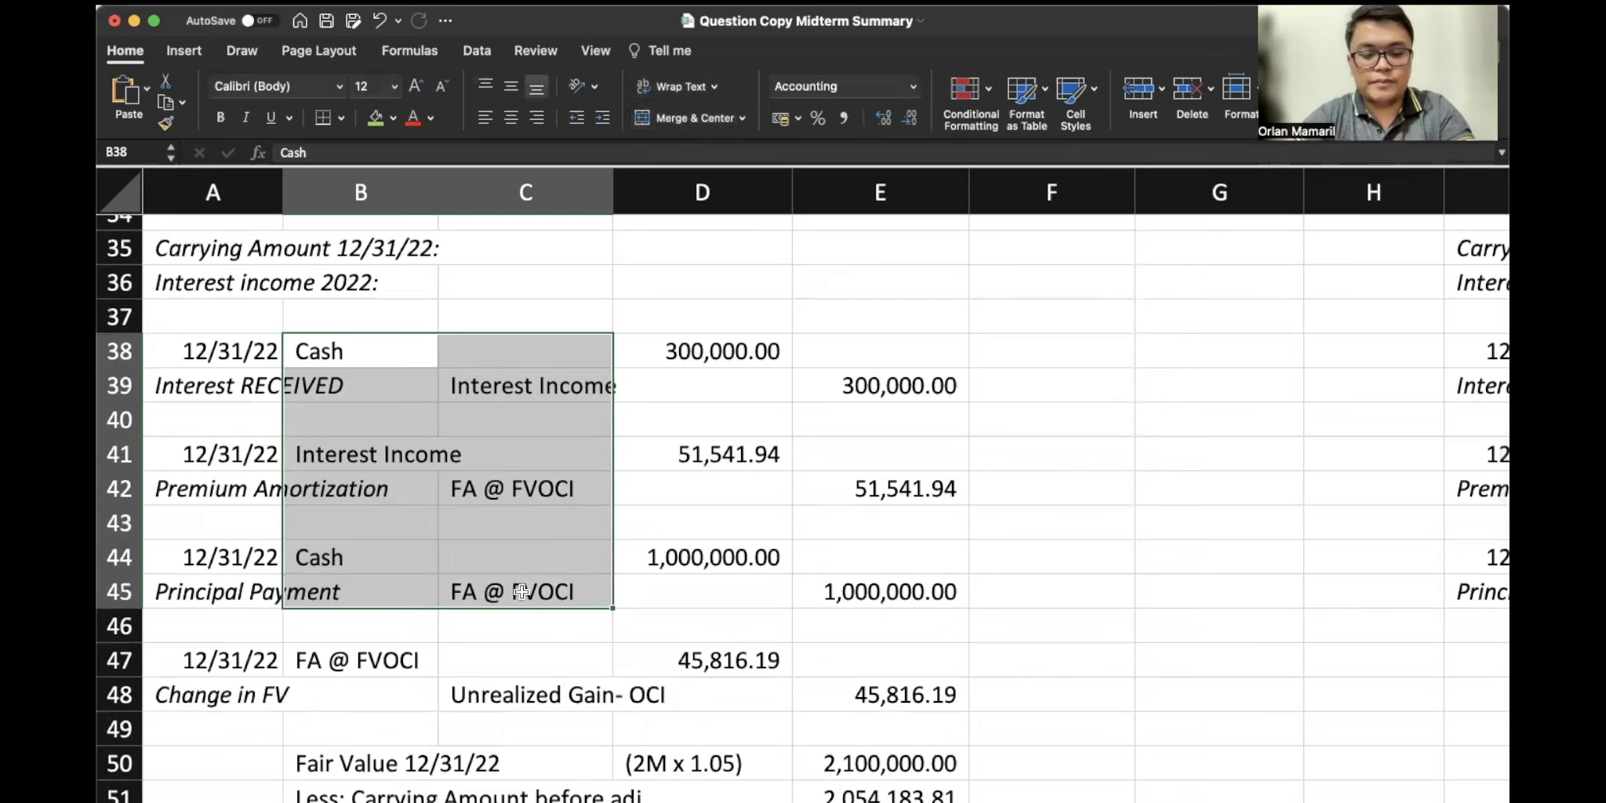
scroll(522, 595, "down", 10)
scroll(524, 599, "up", 1)
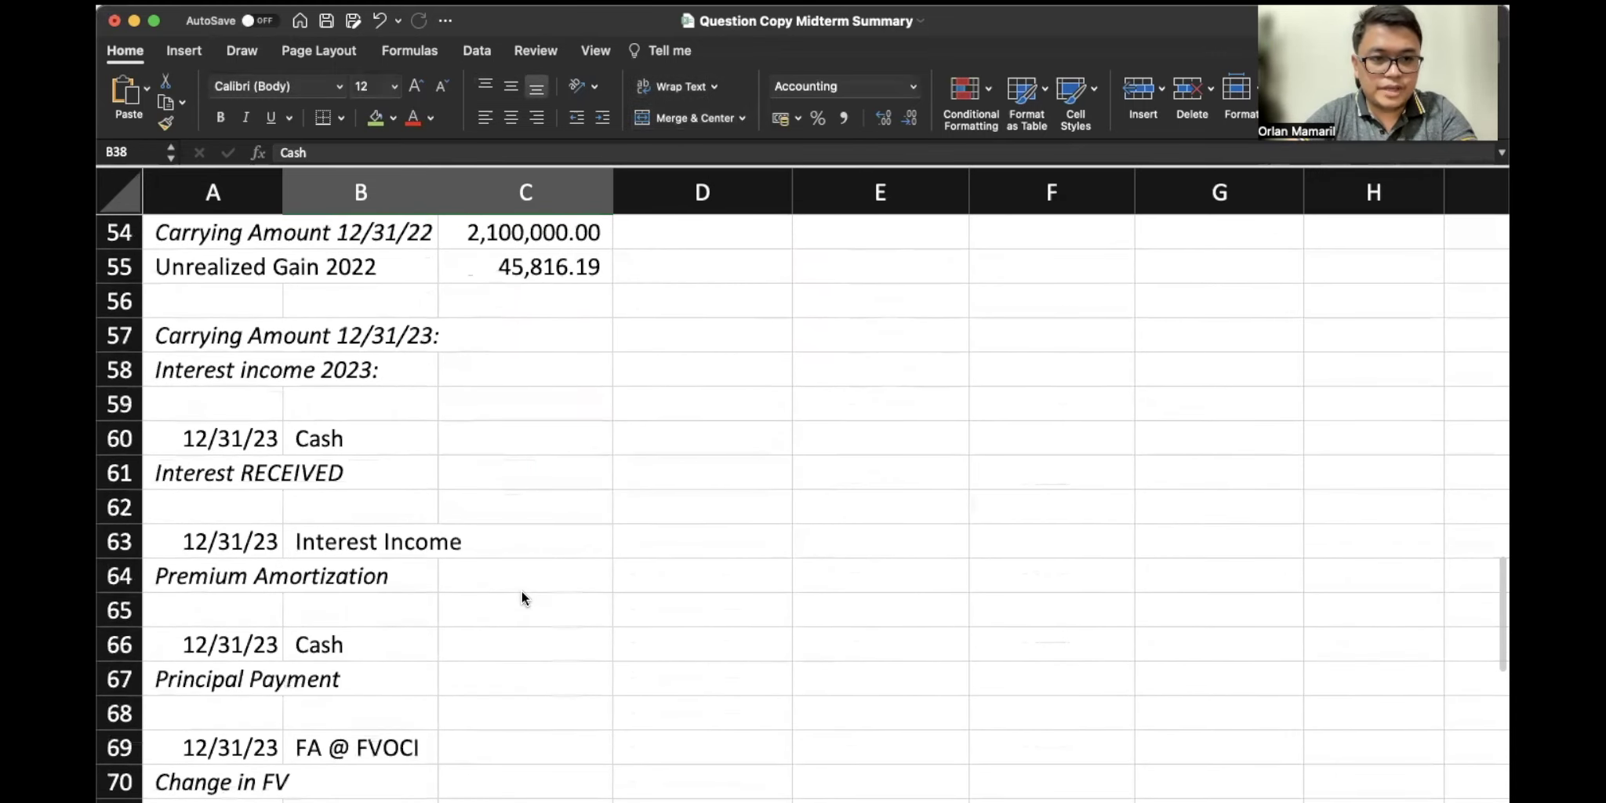
Paste the account titles into the 12/31/23 entries and link the cash debit to the 200,000.00 interest in B30
left_click(406, 439)
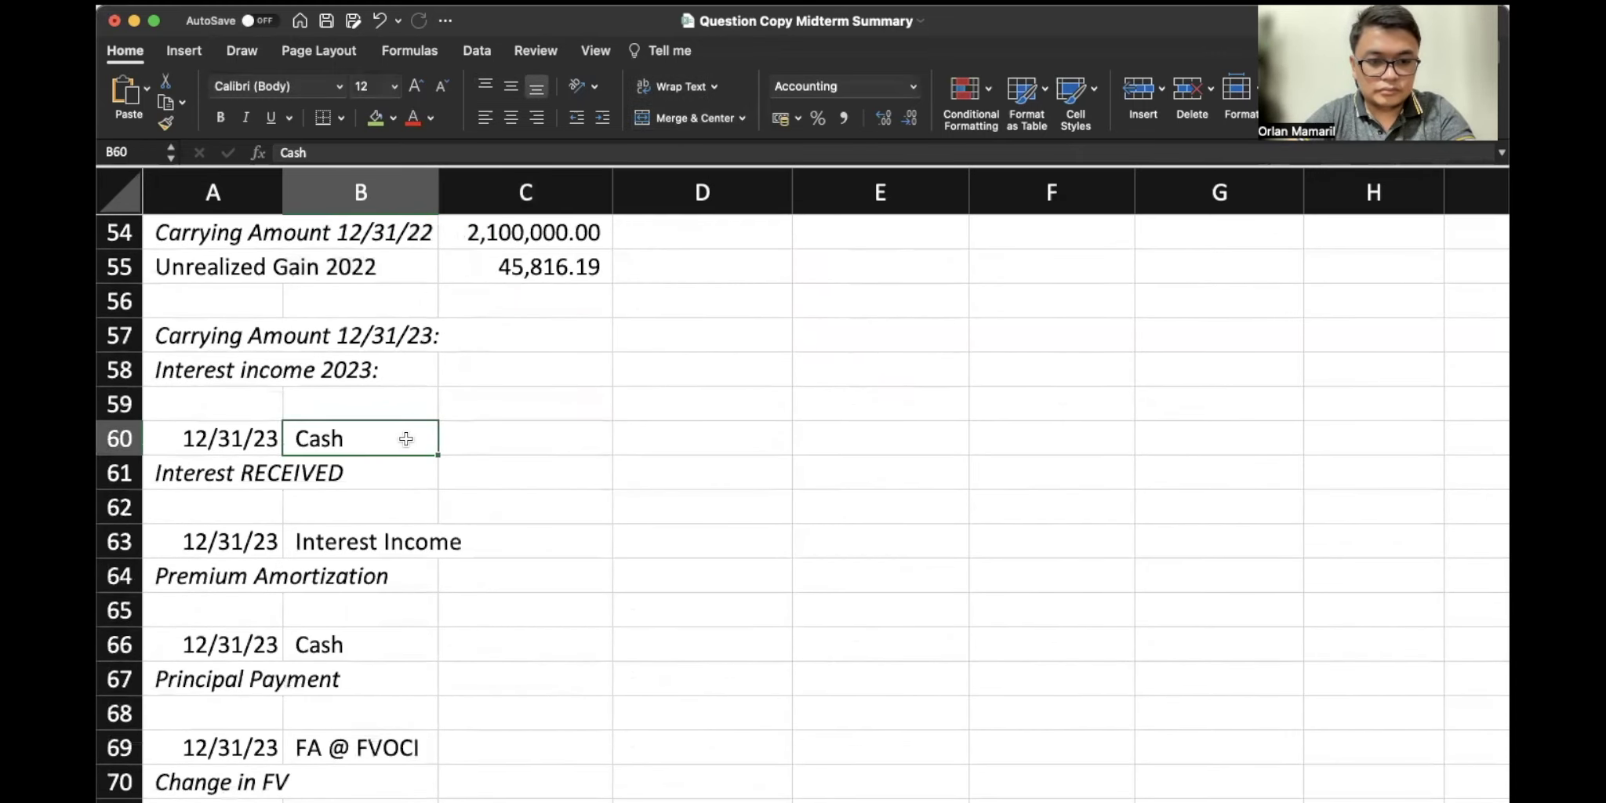
key("super+v")
left_click(693, 467)
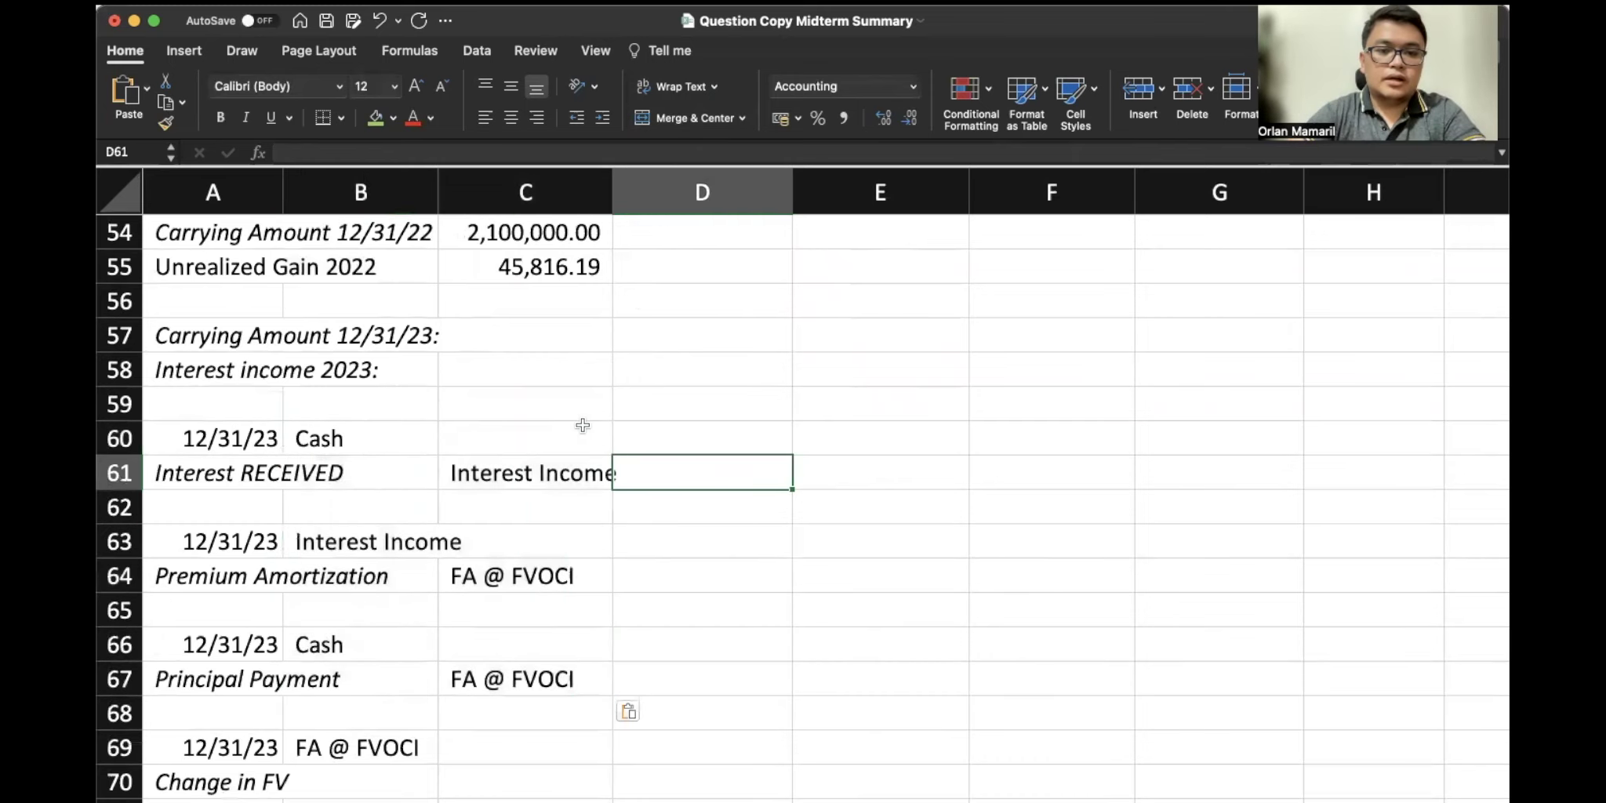
scroll(585, 423, "up", 3)
left_click(671, 513)
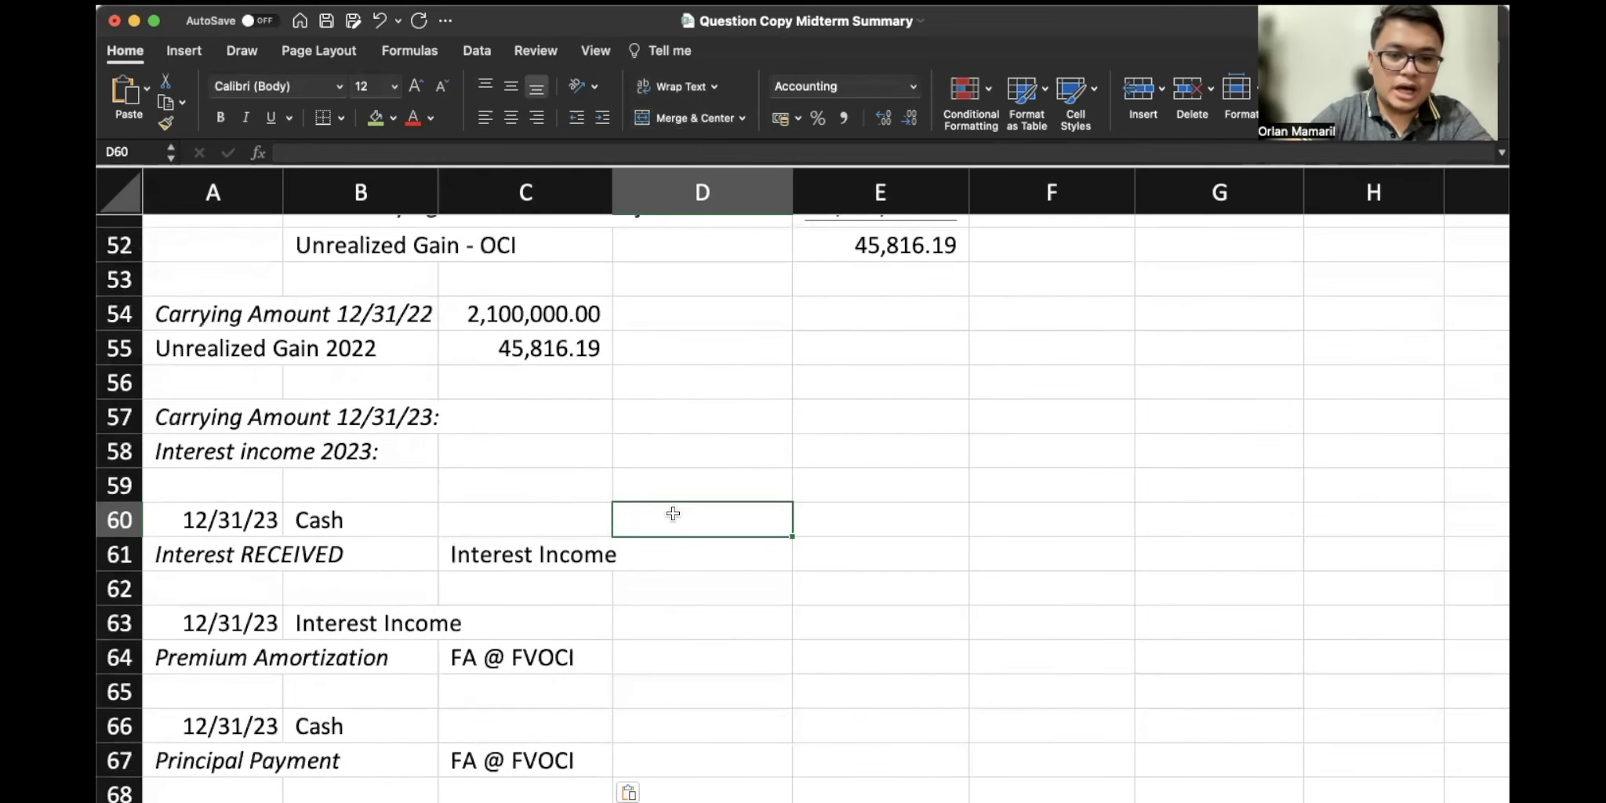
scroll(596, 515, "up", 5)
type("=")
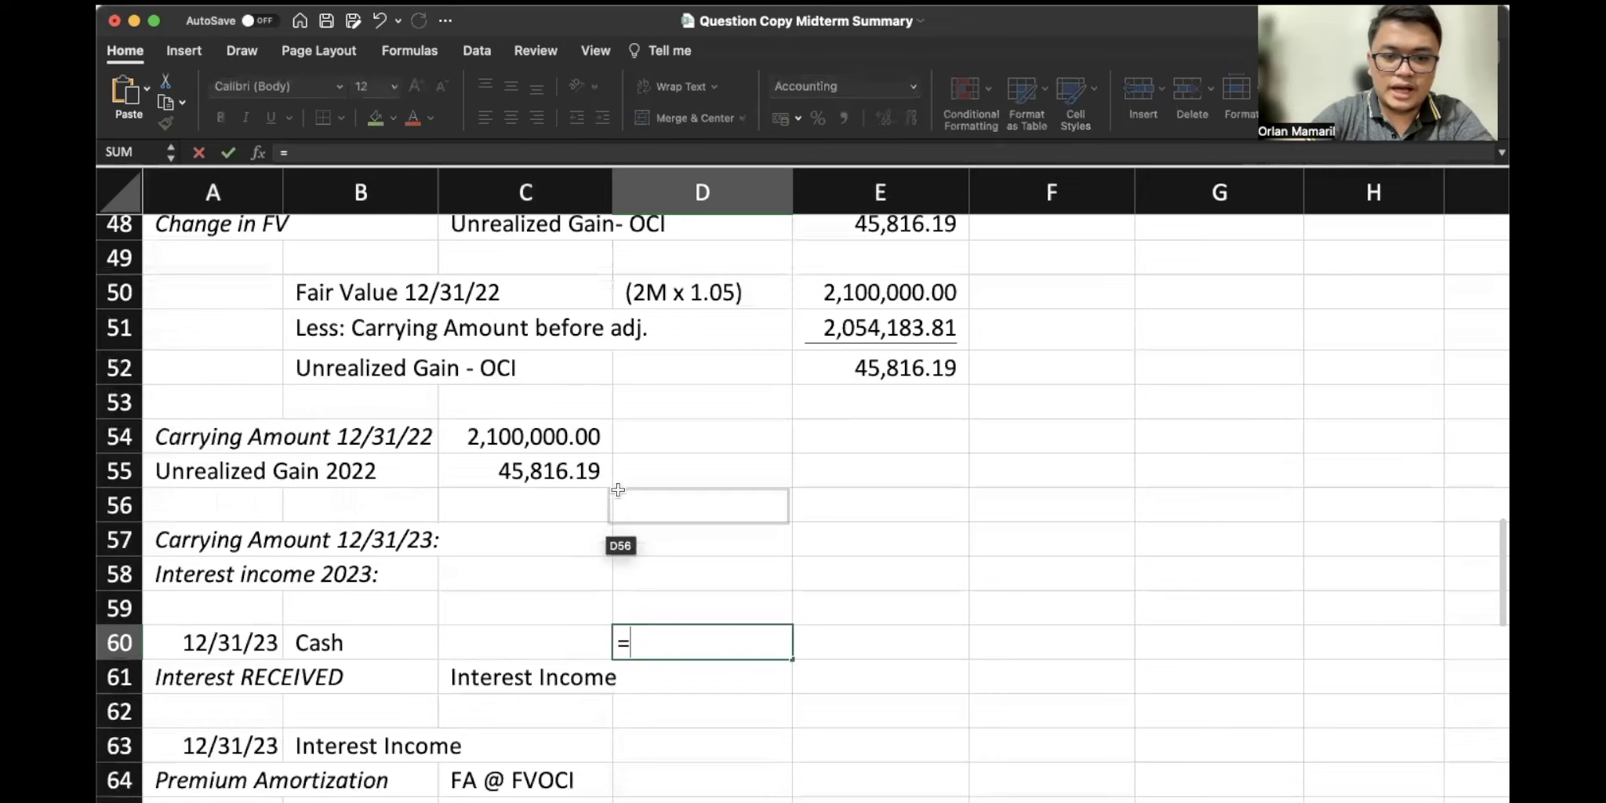
scroll(604, 506, "up", 5)
scroll(618, 491, "up", 8)
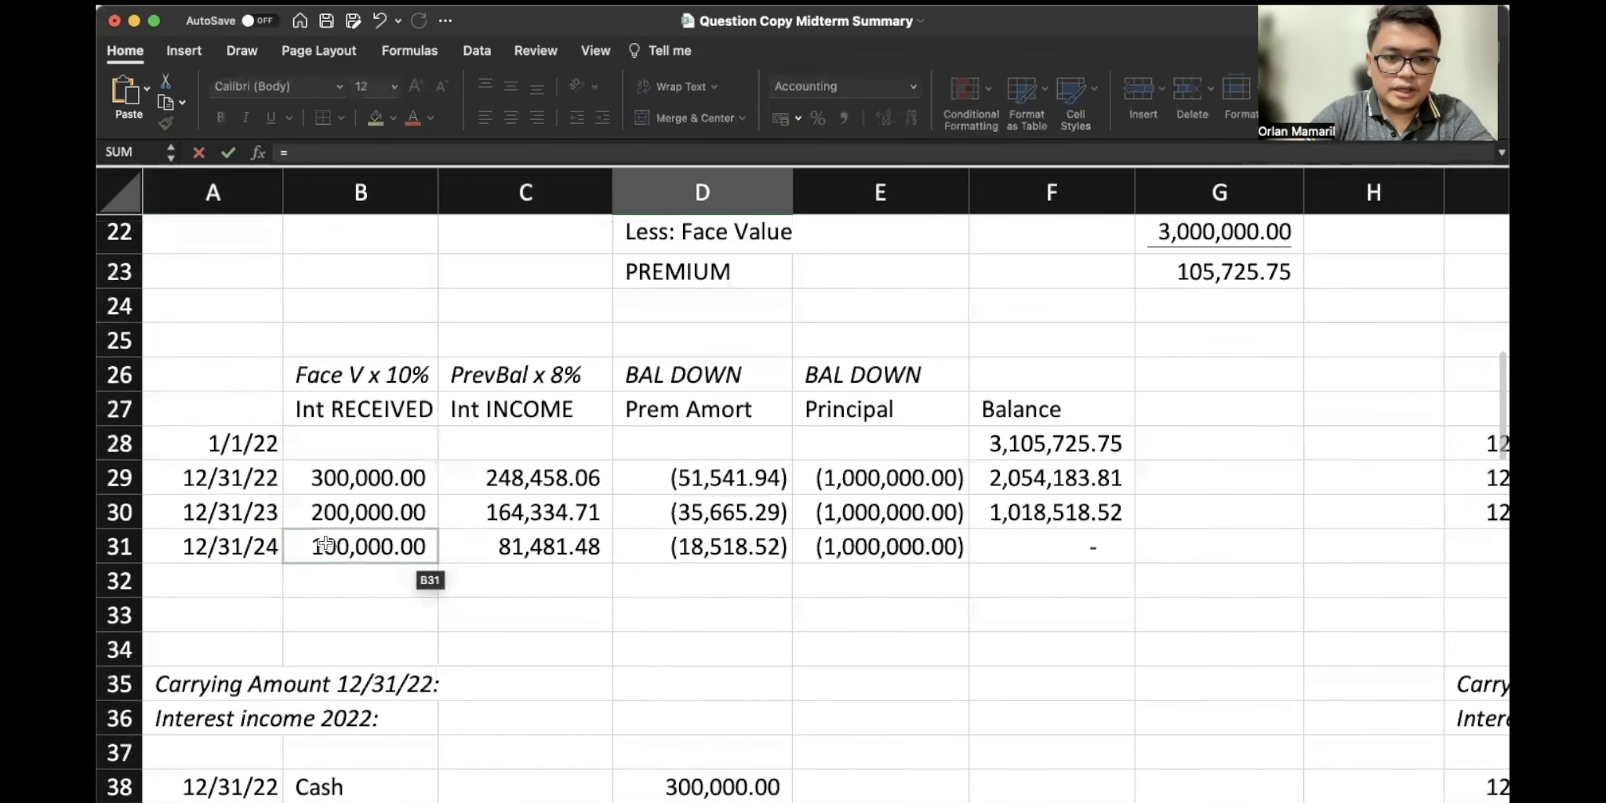
scroll(329, 510, "down", 11)
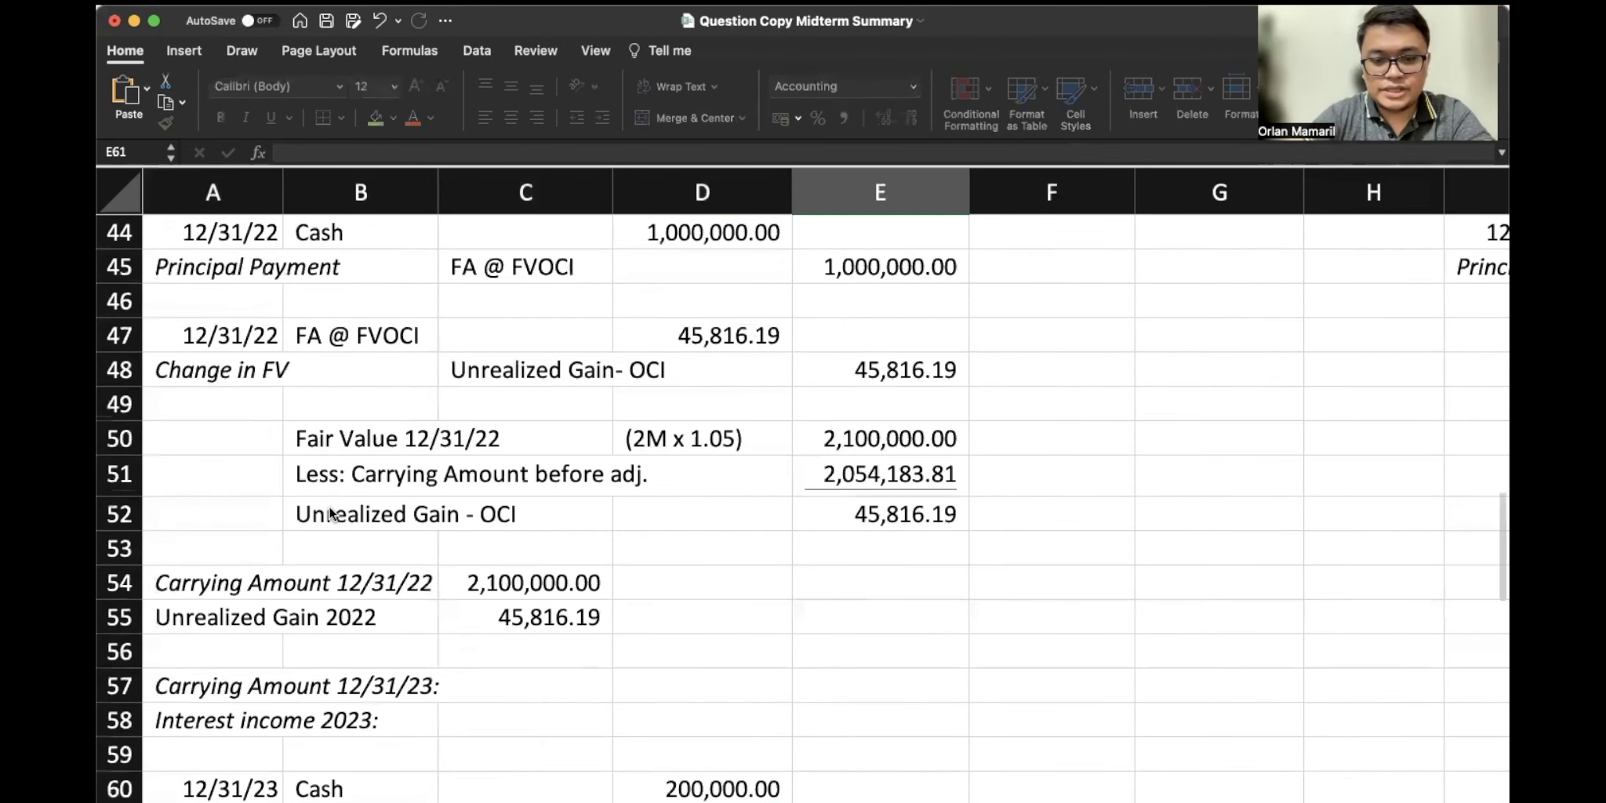
scroll(329, 514, "up", 12)
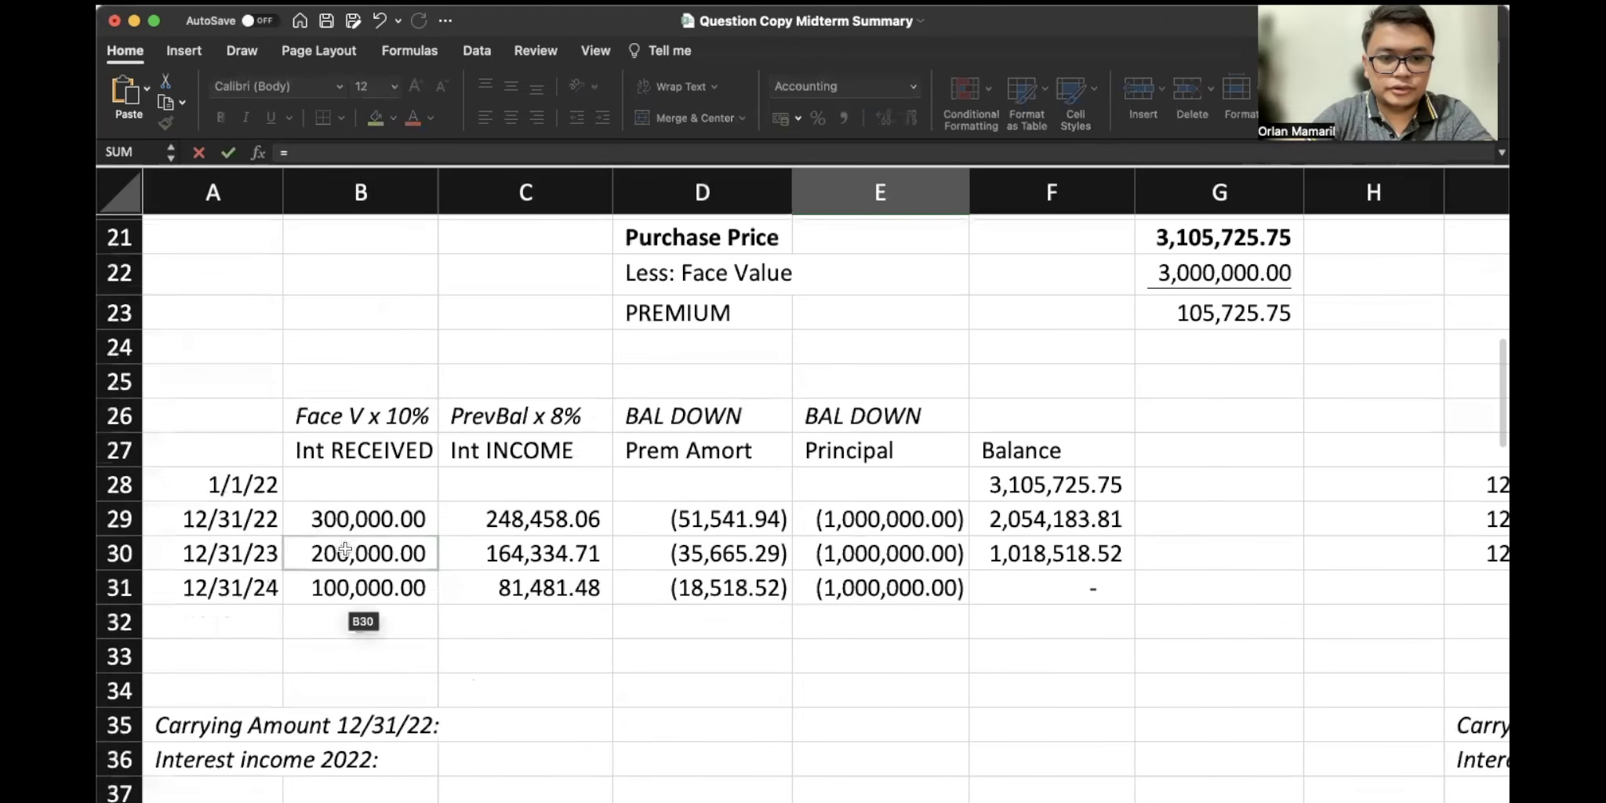
left_click(345, 552)
key("Return")
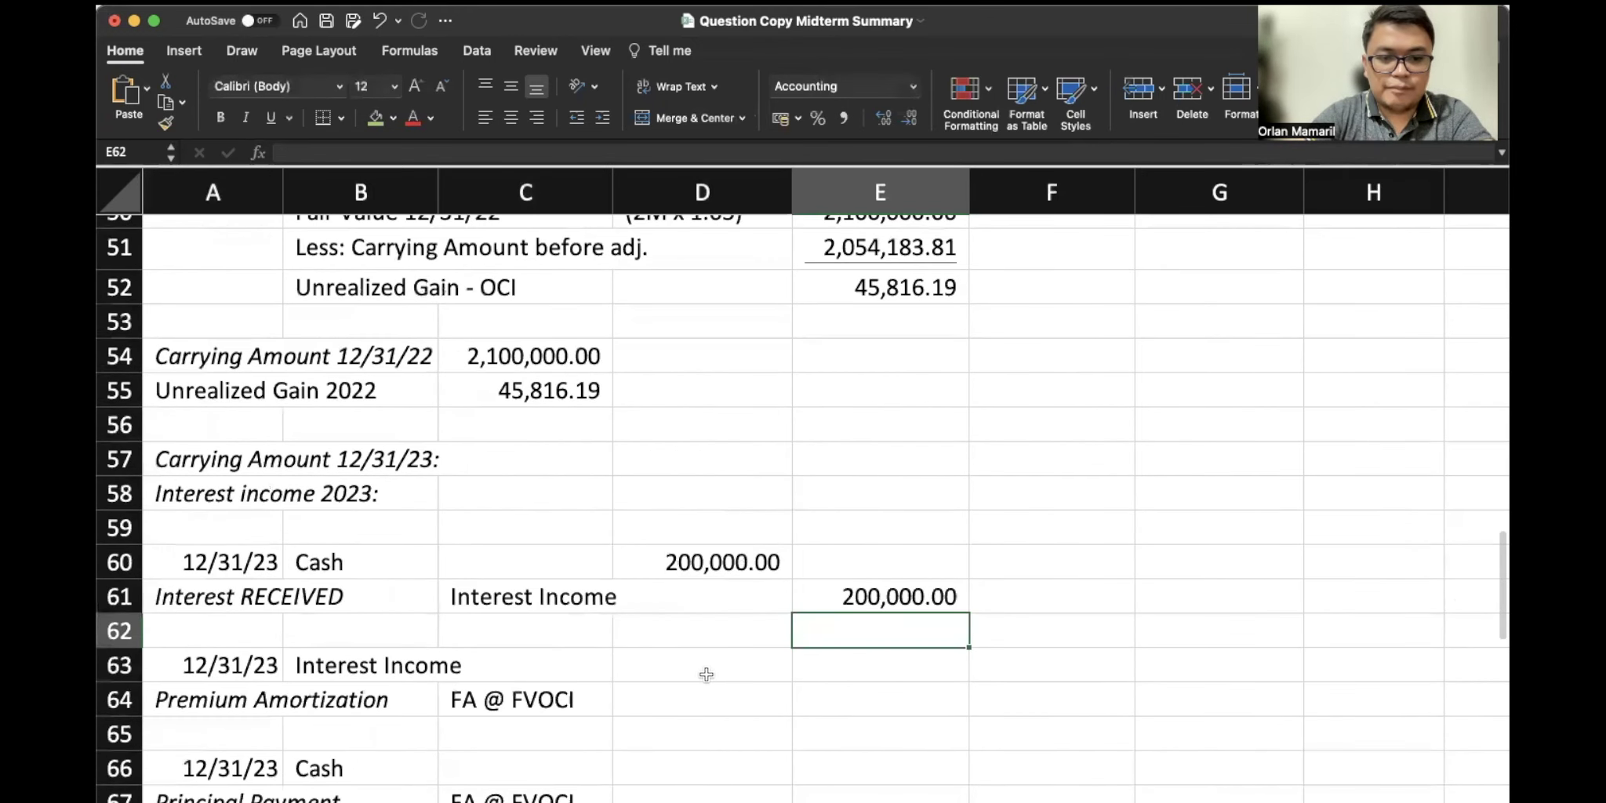
Link the 35,665.29 premium amortization amounts to D30 in the 2023 entry
left_click(705, 670)
type("=-")
scroll(730, 470, "up", 13)
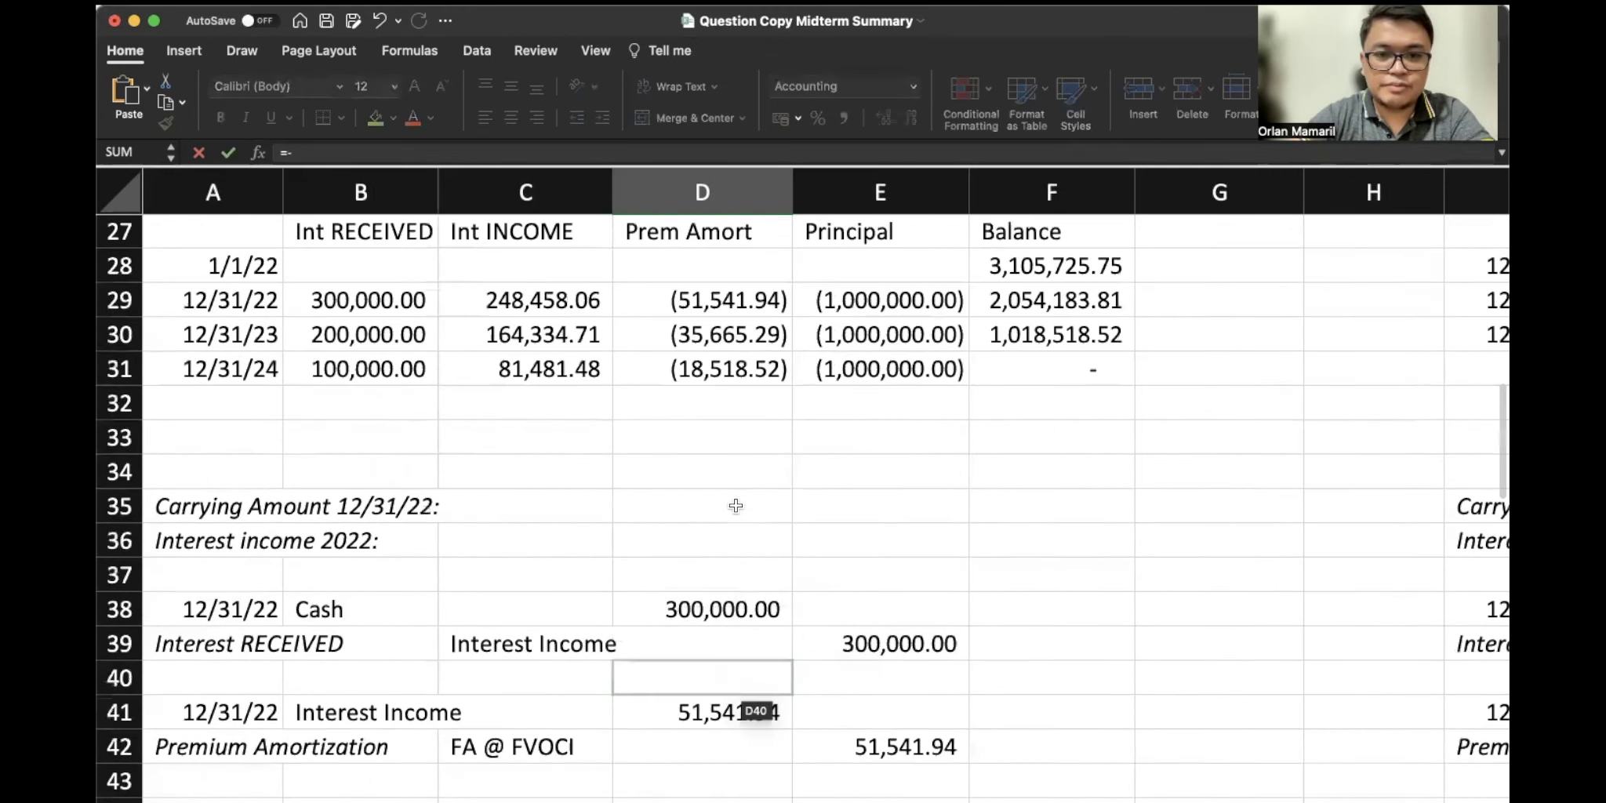
left_click(732, 389)
key("Tab")
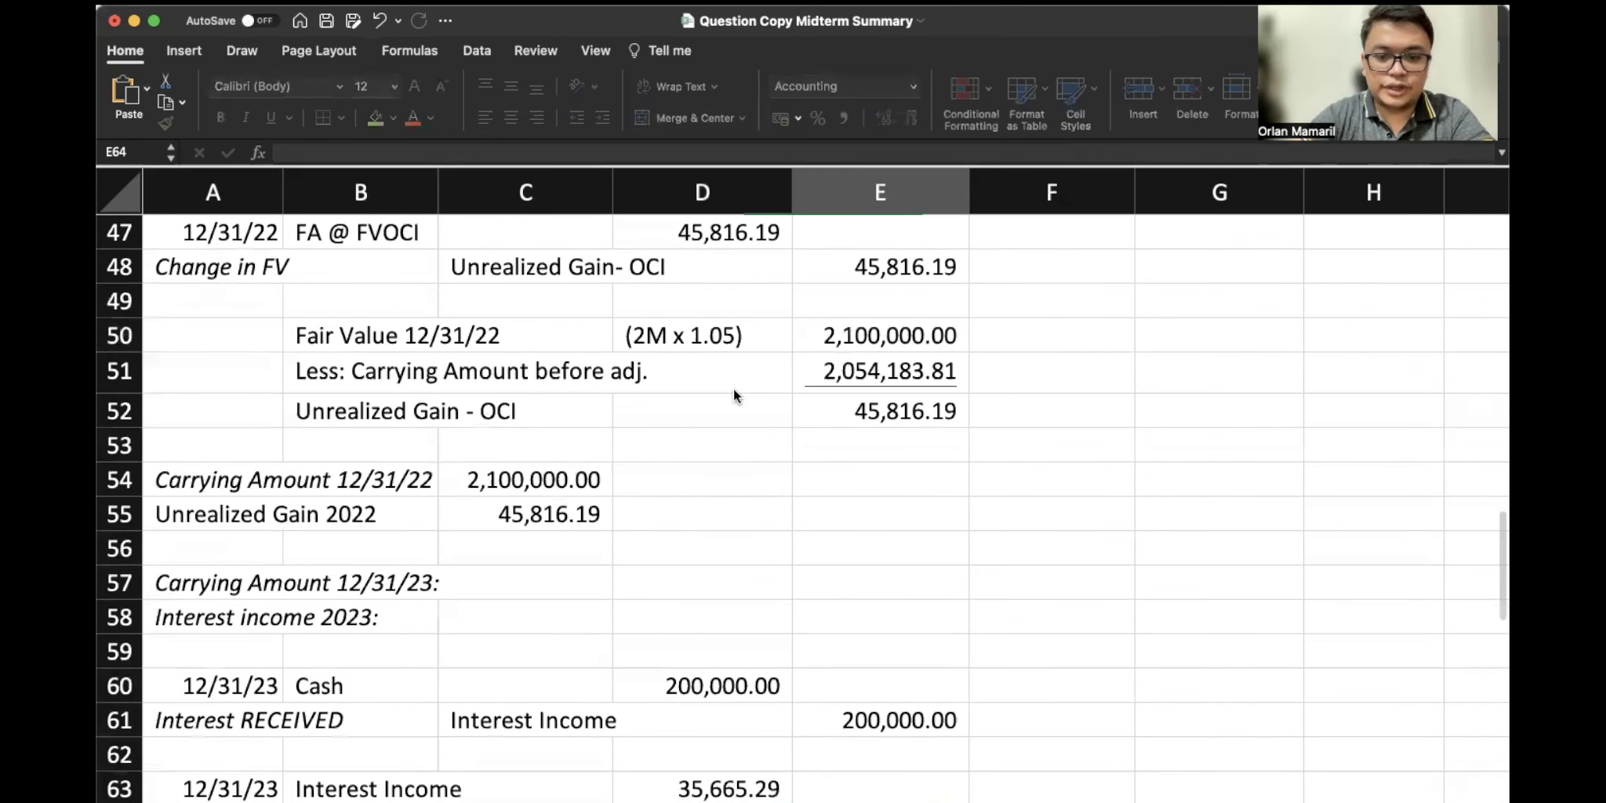
type("=")
scroll(733, 388, "up", 13)
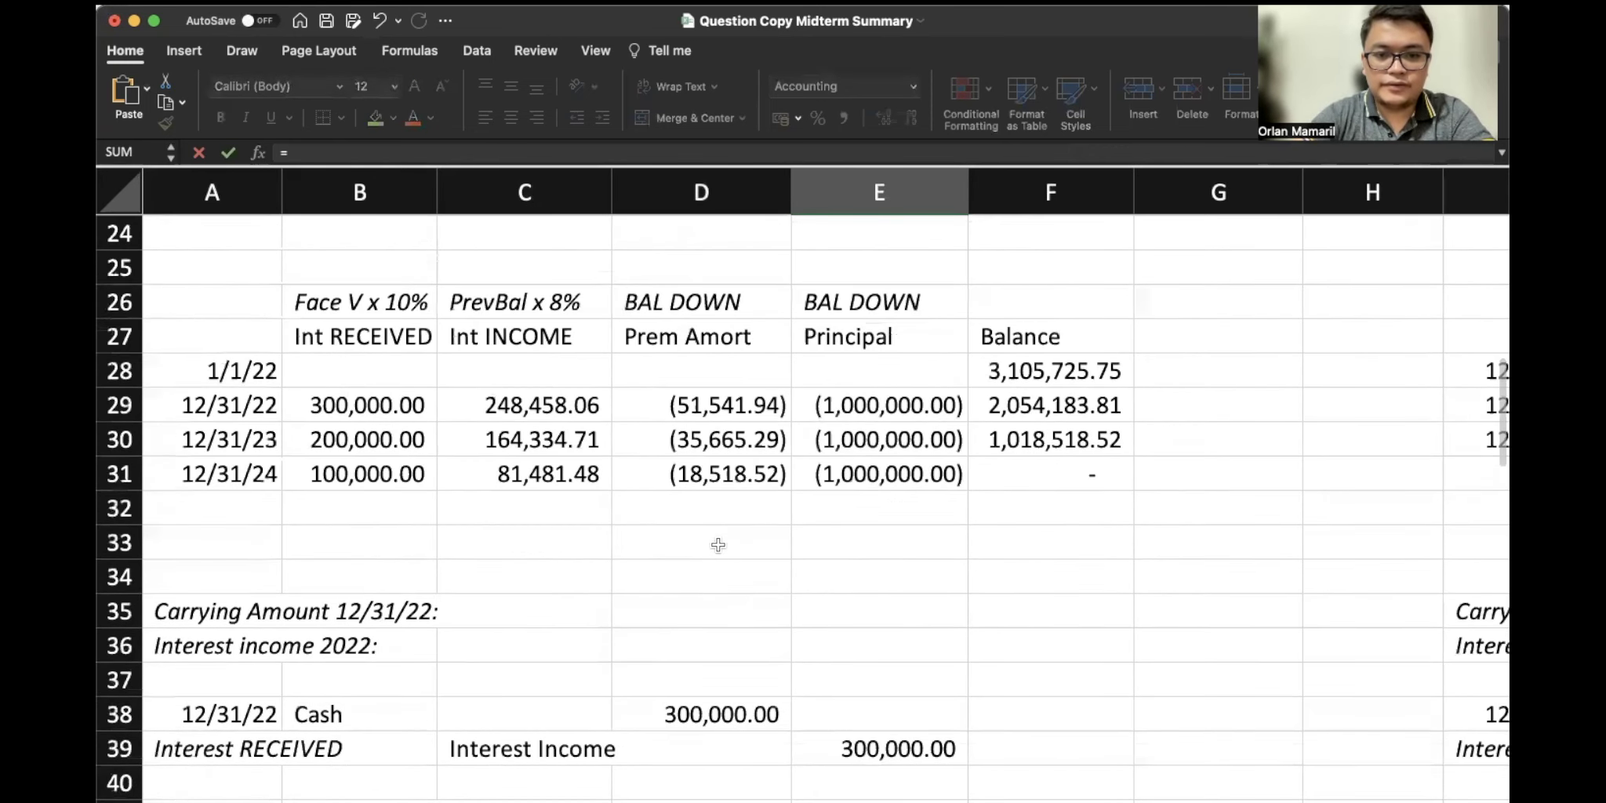
left_click(729, 531)
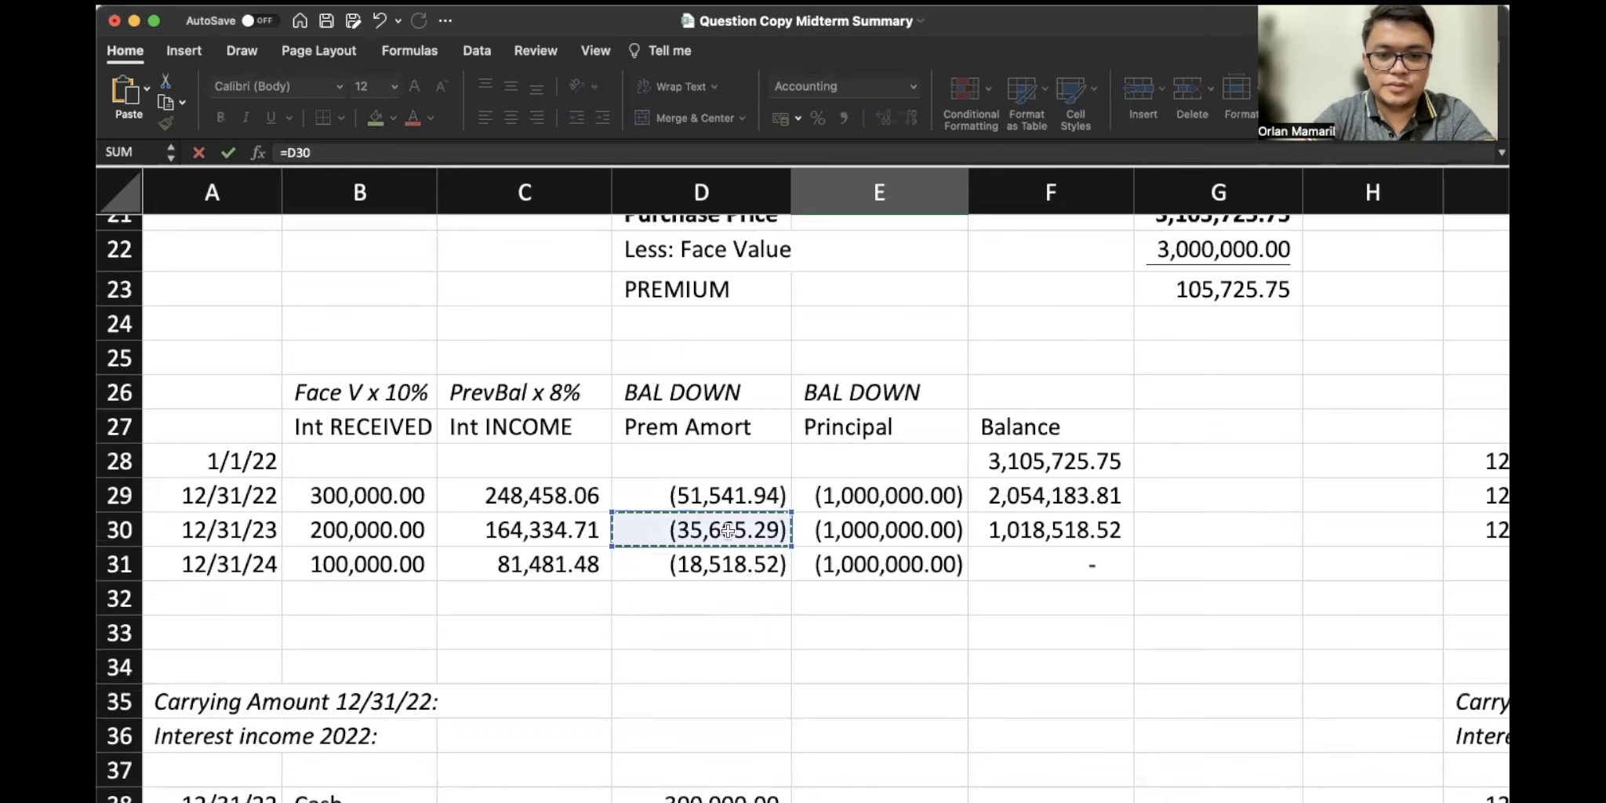
key("Return")
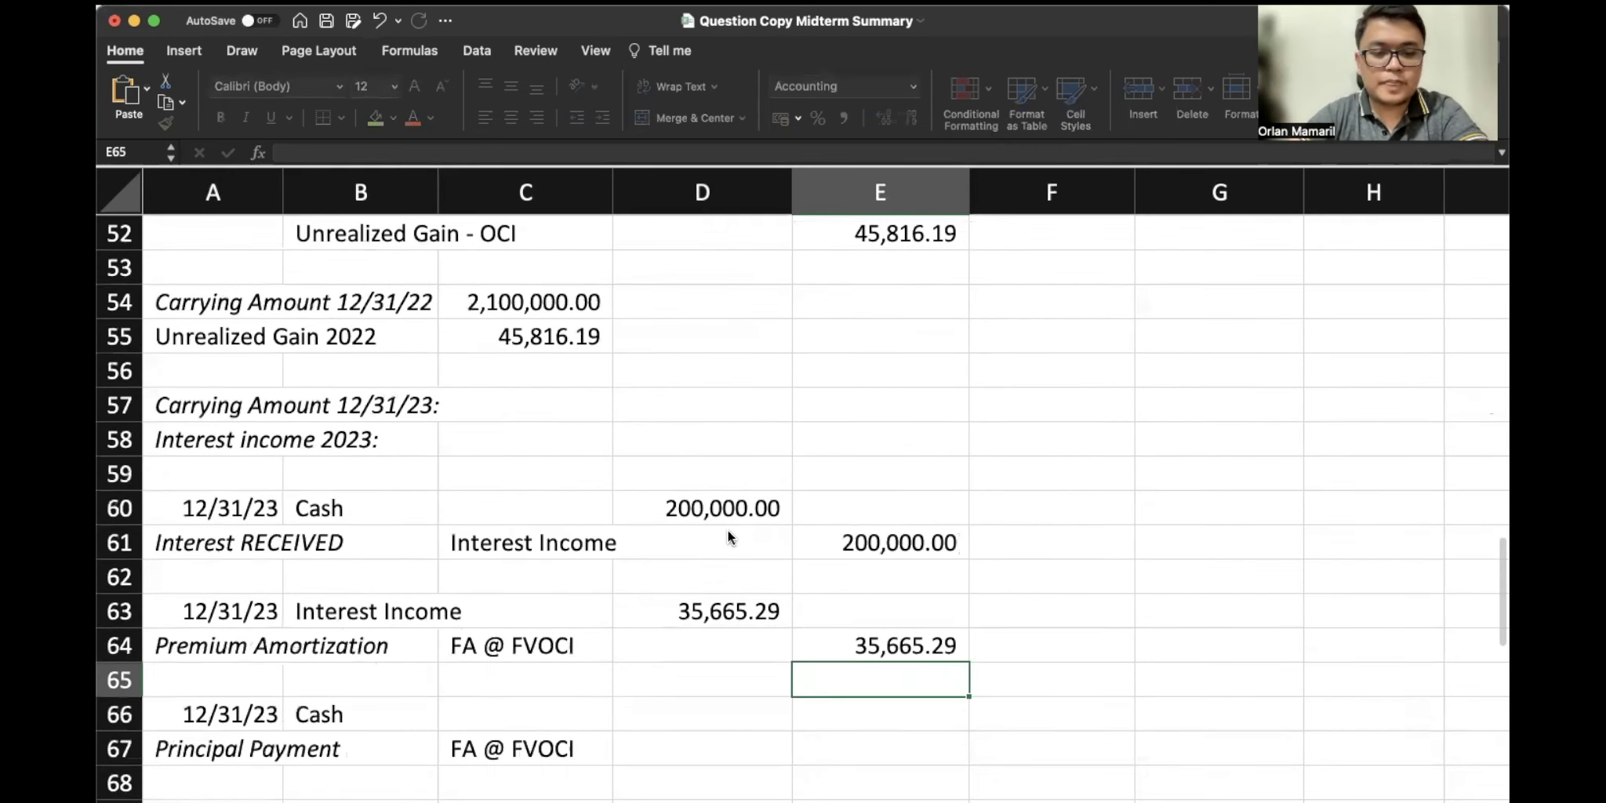
Enter 1,000,000 as both the principal payment cash debit and FA @ FVOCI credit
left_click(691, 701)
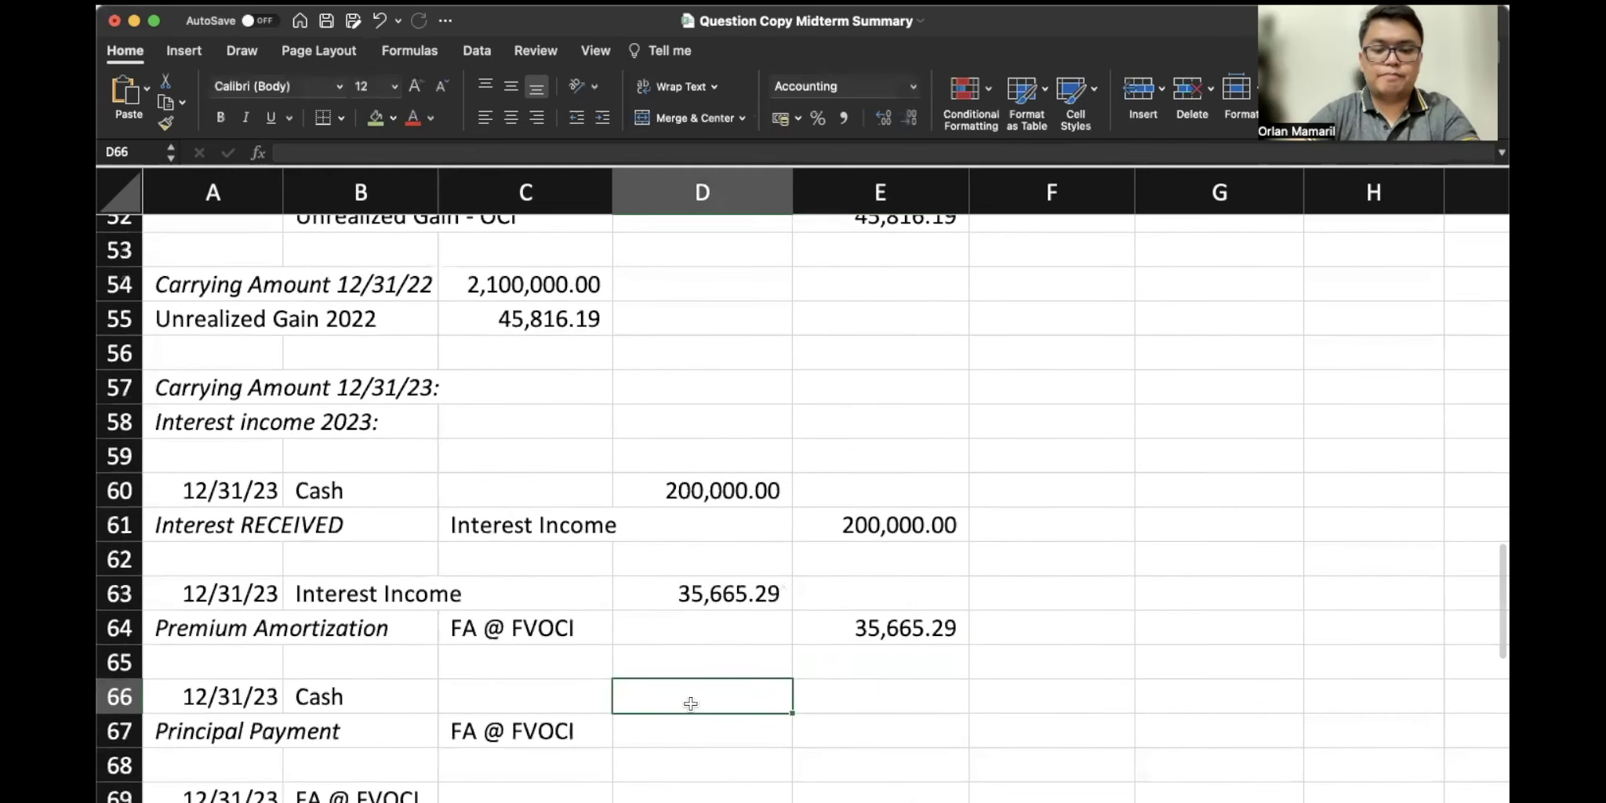
type("1000")
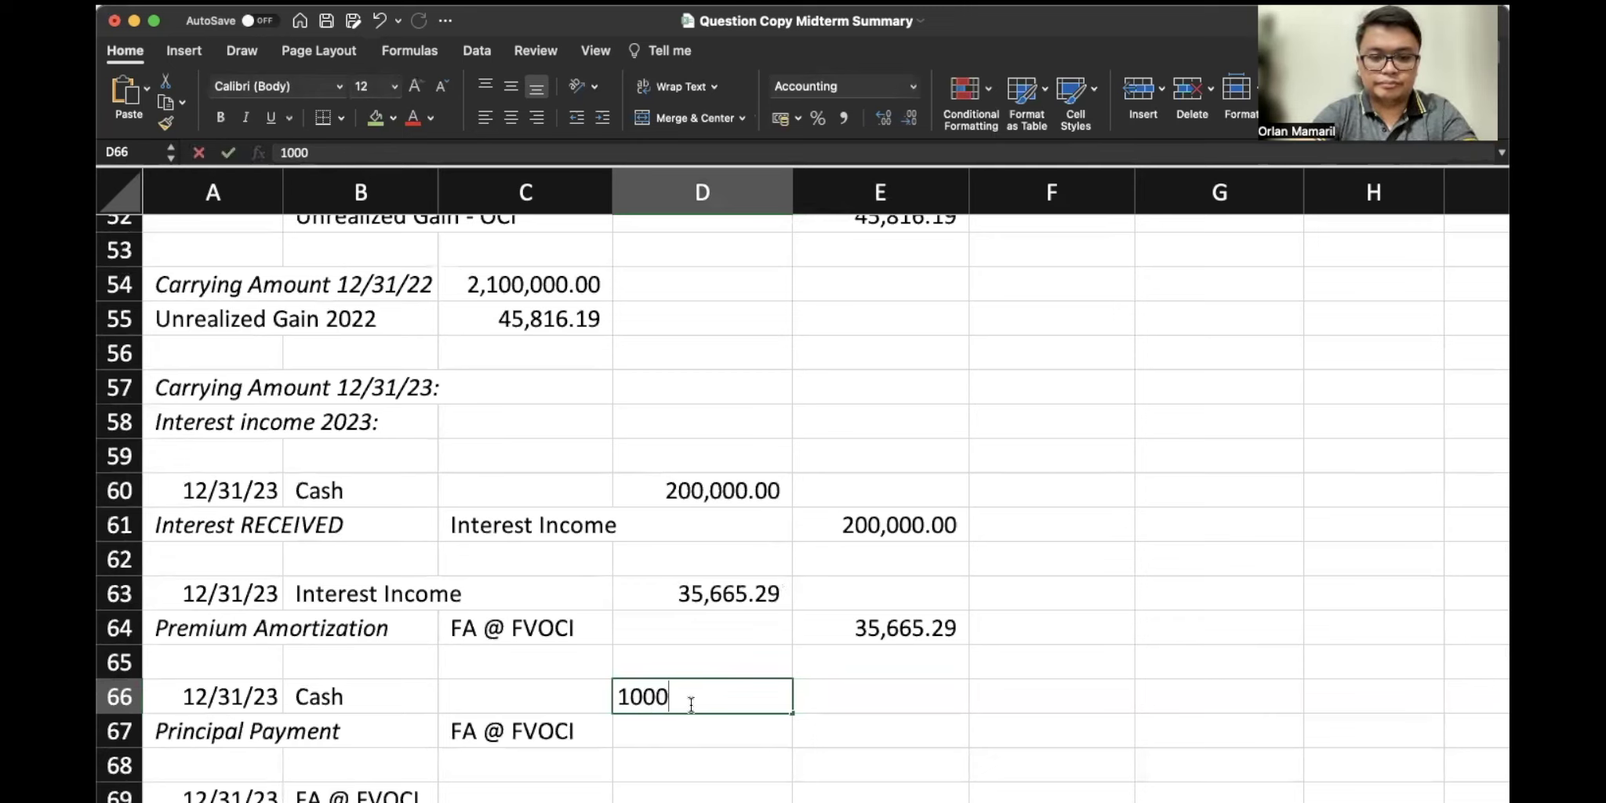
type("00")
key("Return")
key("Right")
type("1,000,")
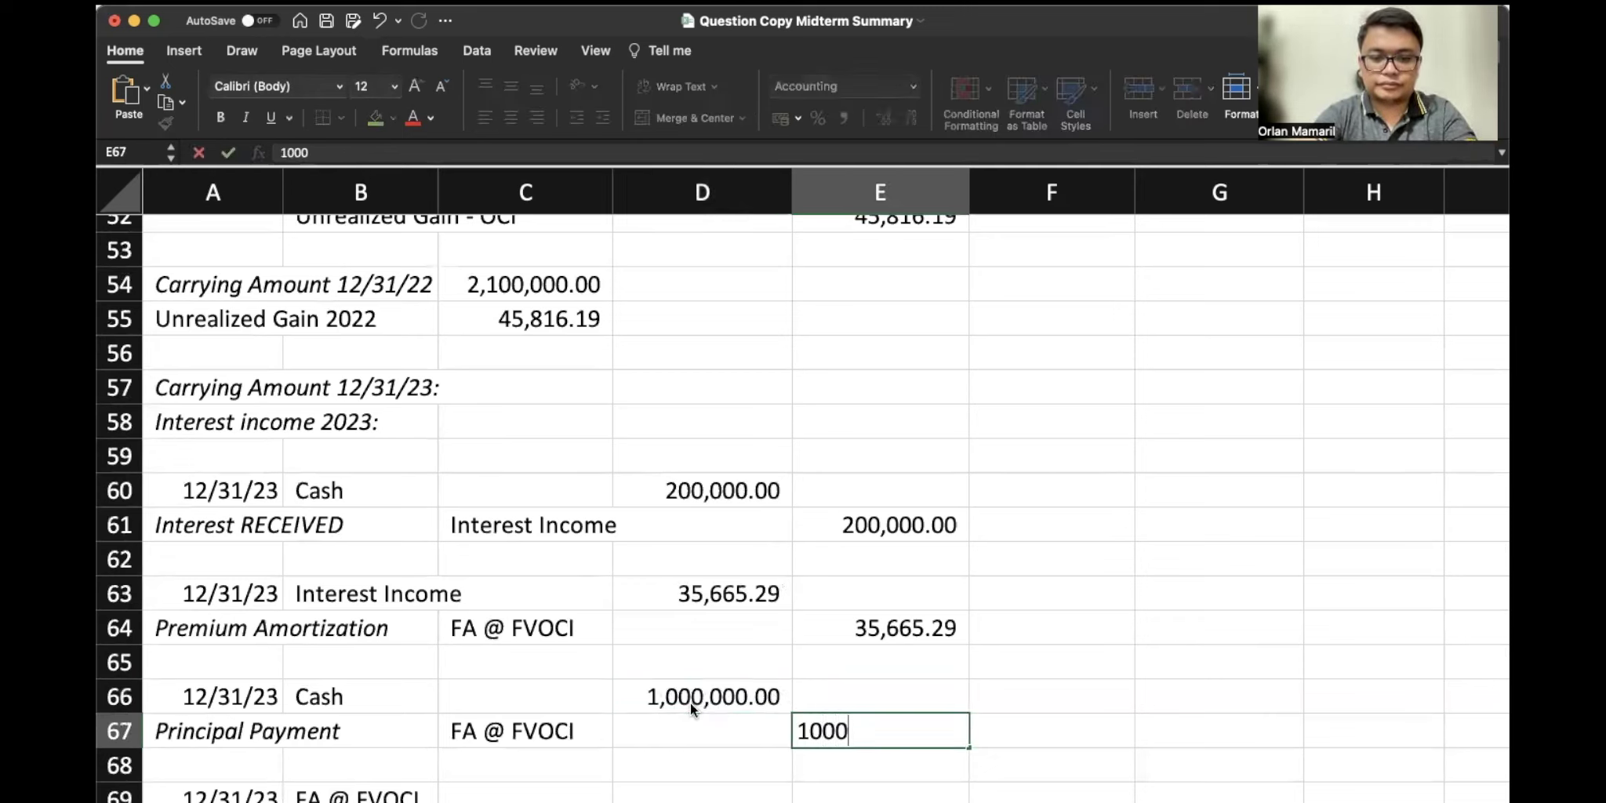
type("0000")
key("Return")
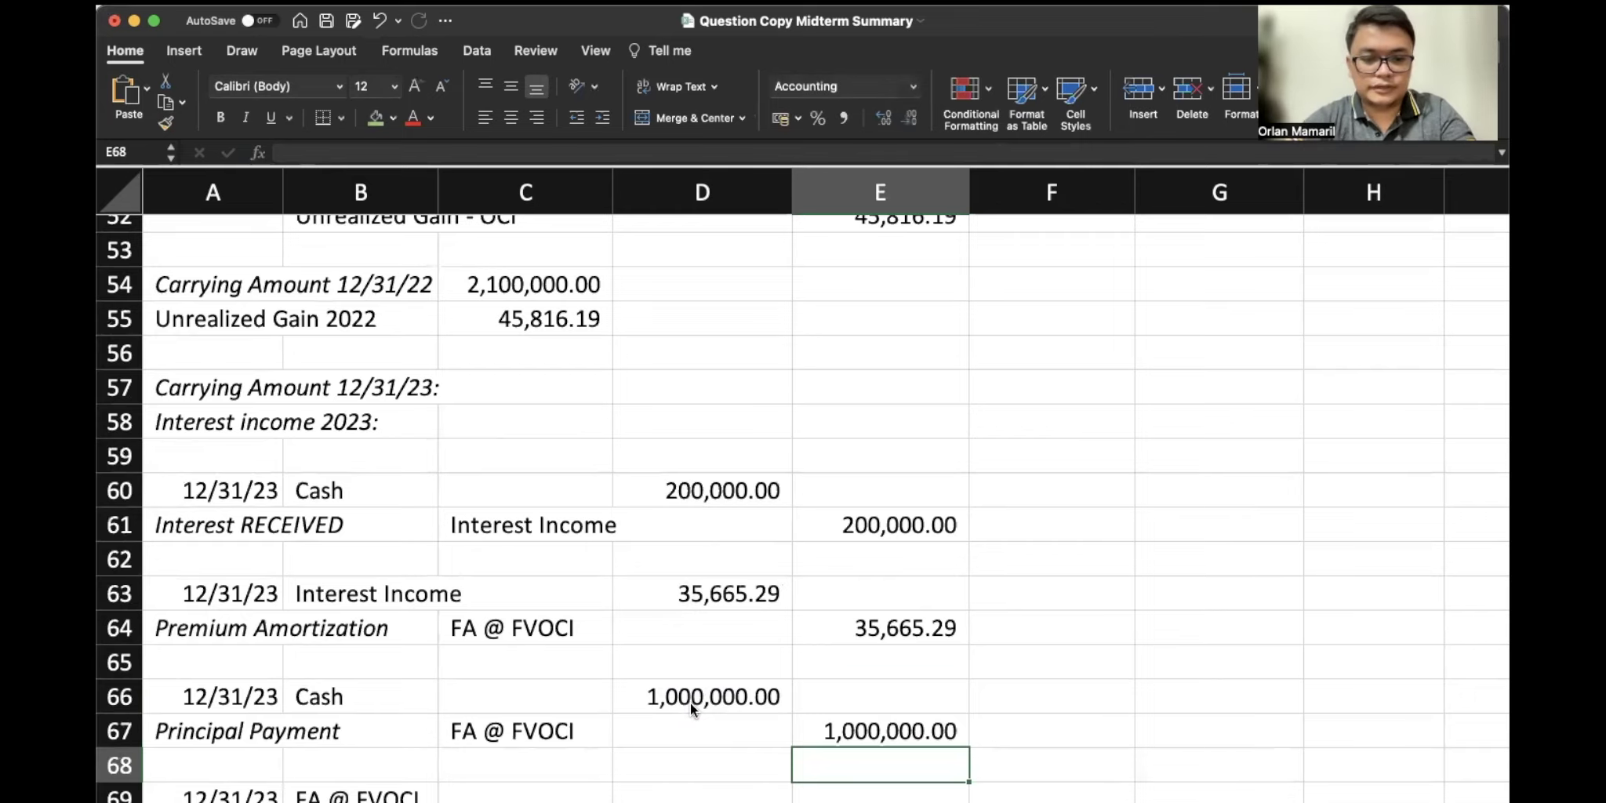
scroll(691, 701, "down", 5)
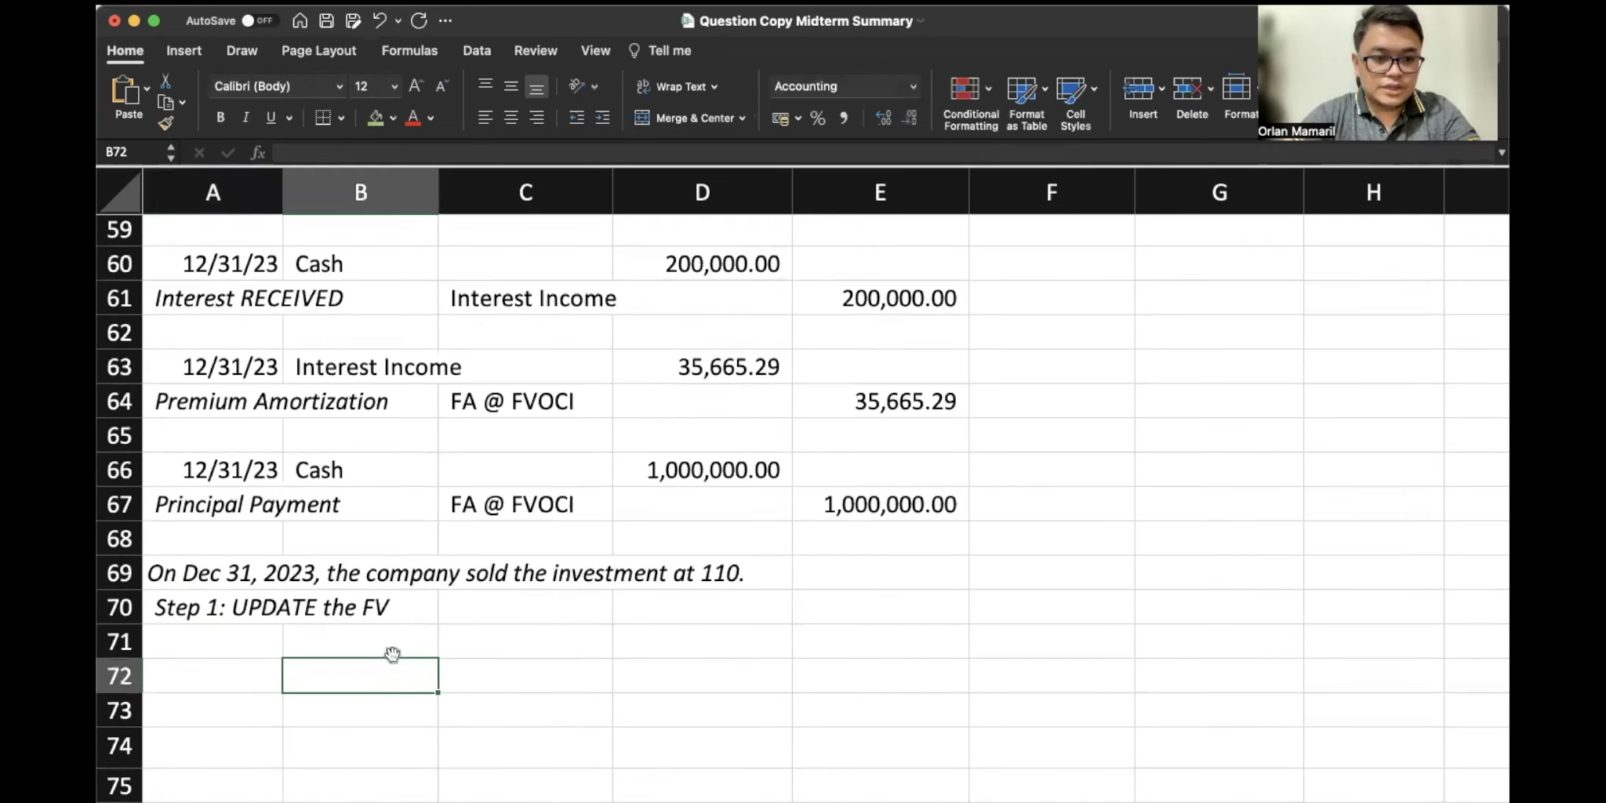
Change the heading to 'Step 1: UPDATE the CA to FV (Selling Price)'
left_click(388, 648)
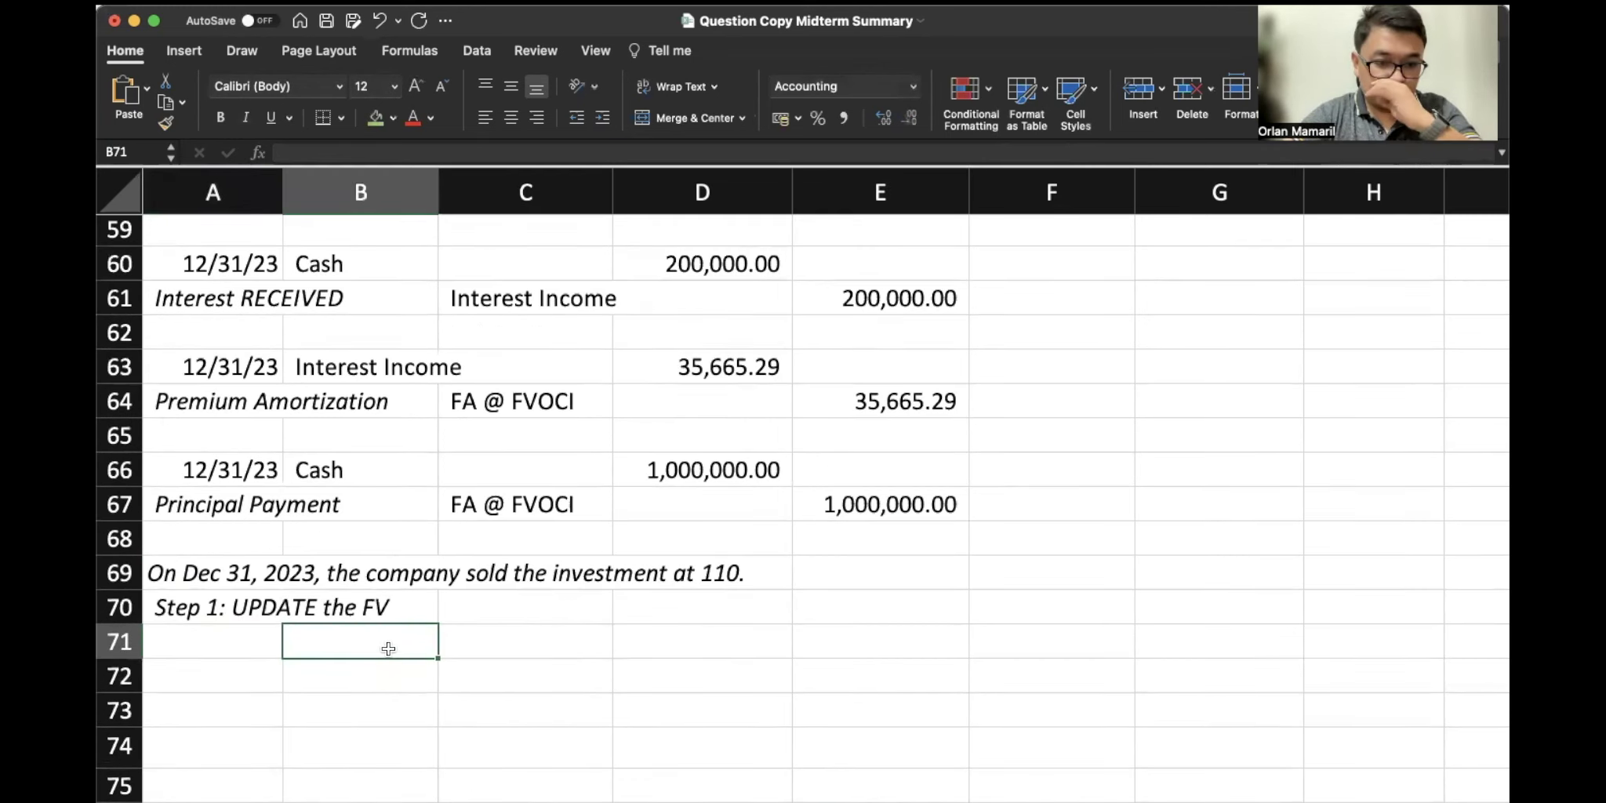
double_click(213, 609)
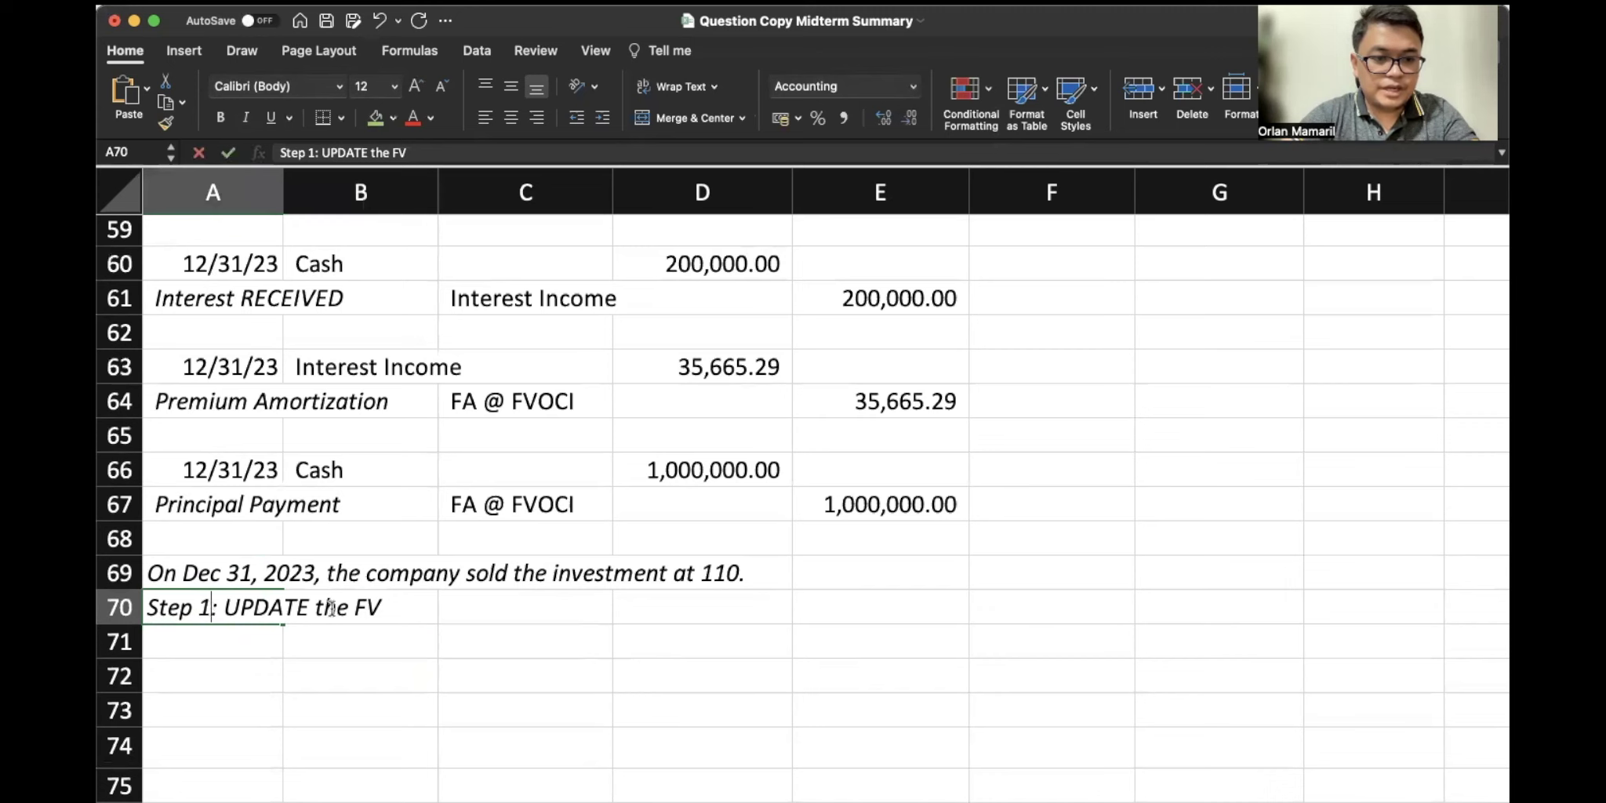
type(": UPDATE the FV (Selling")
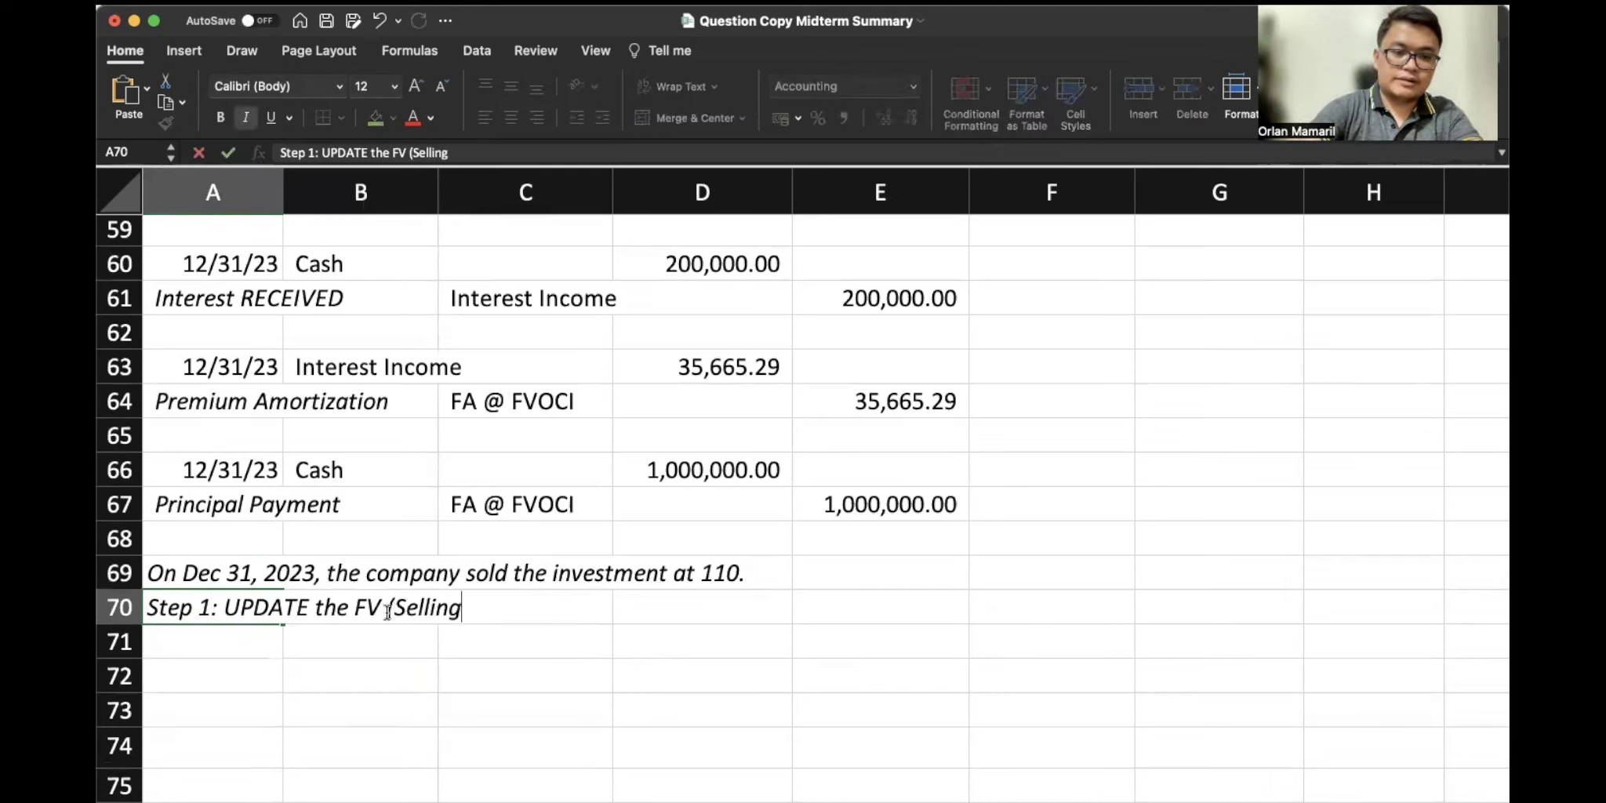
type(" Price)")
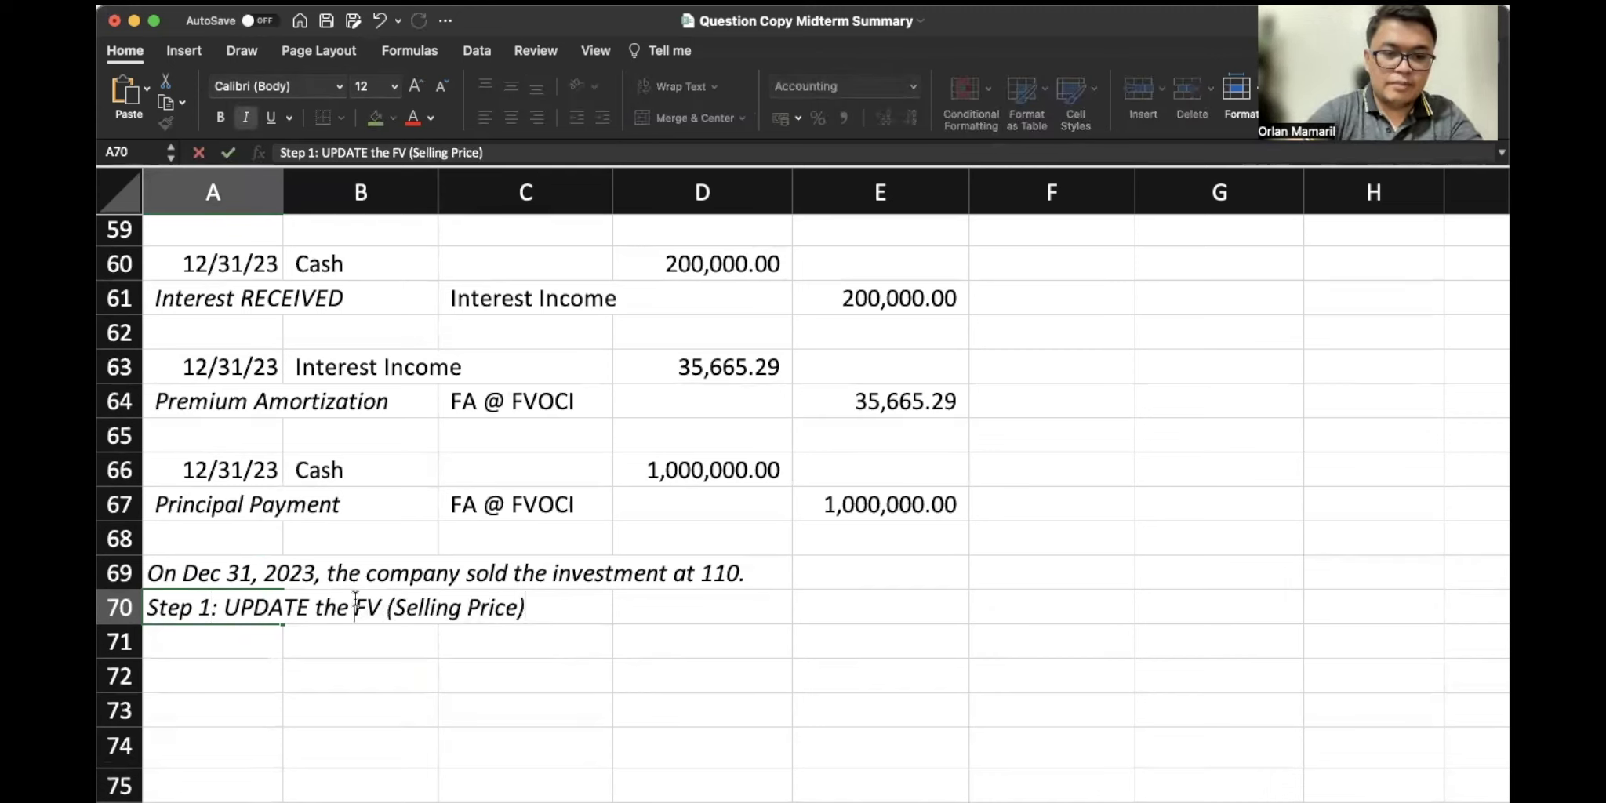
left_click(354, 607)
type("CA to")
key("Return")
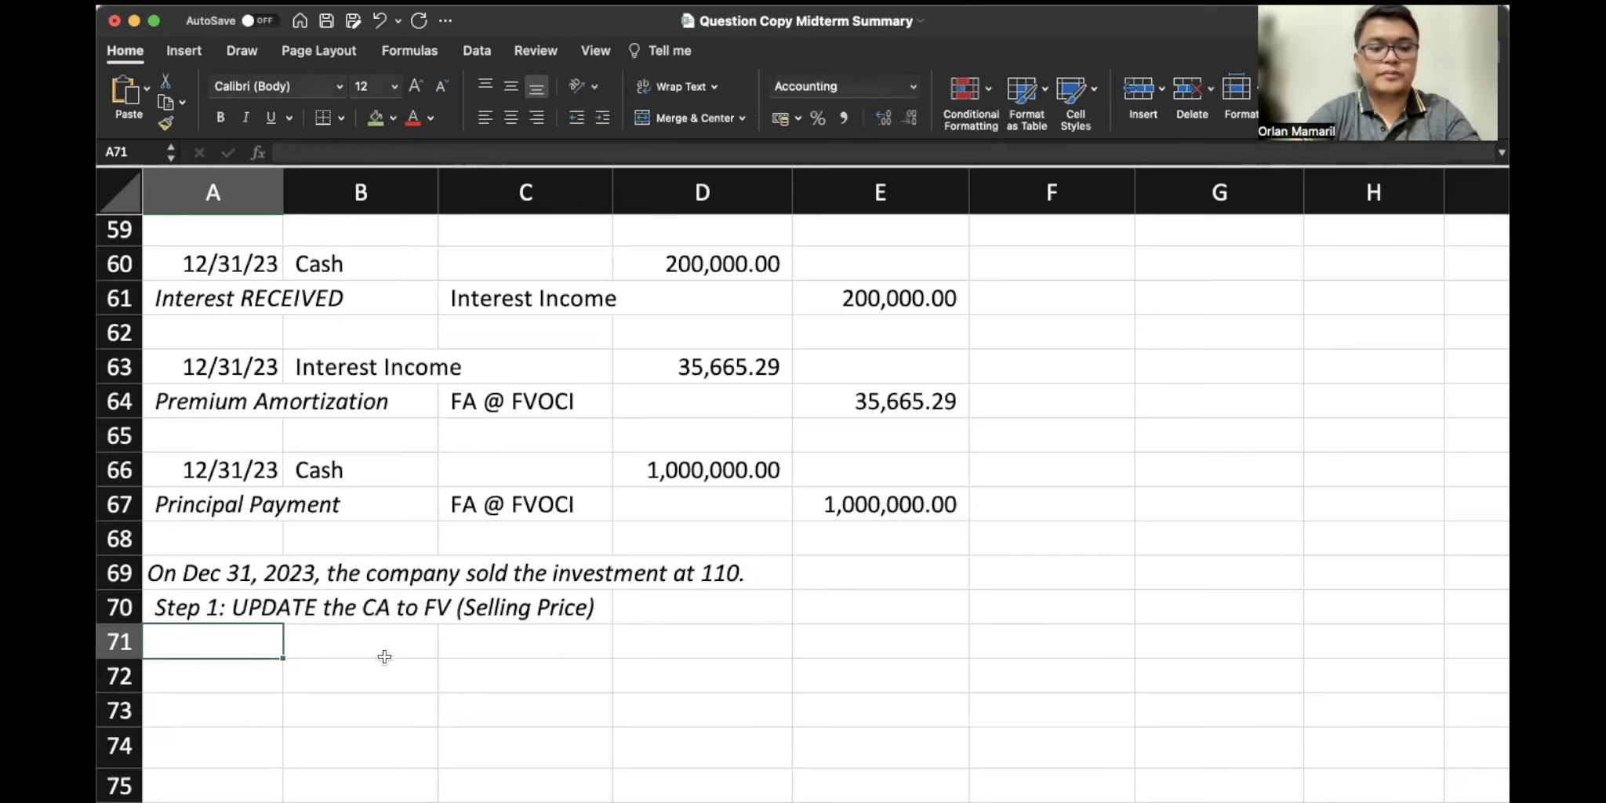
Add a 'Carrying Amount 12/31/22' line linked to the 2,100,000.00 fair value
left_click(384, 657)
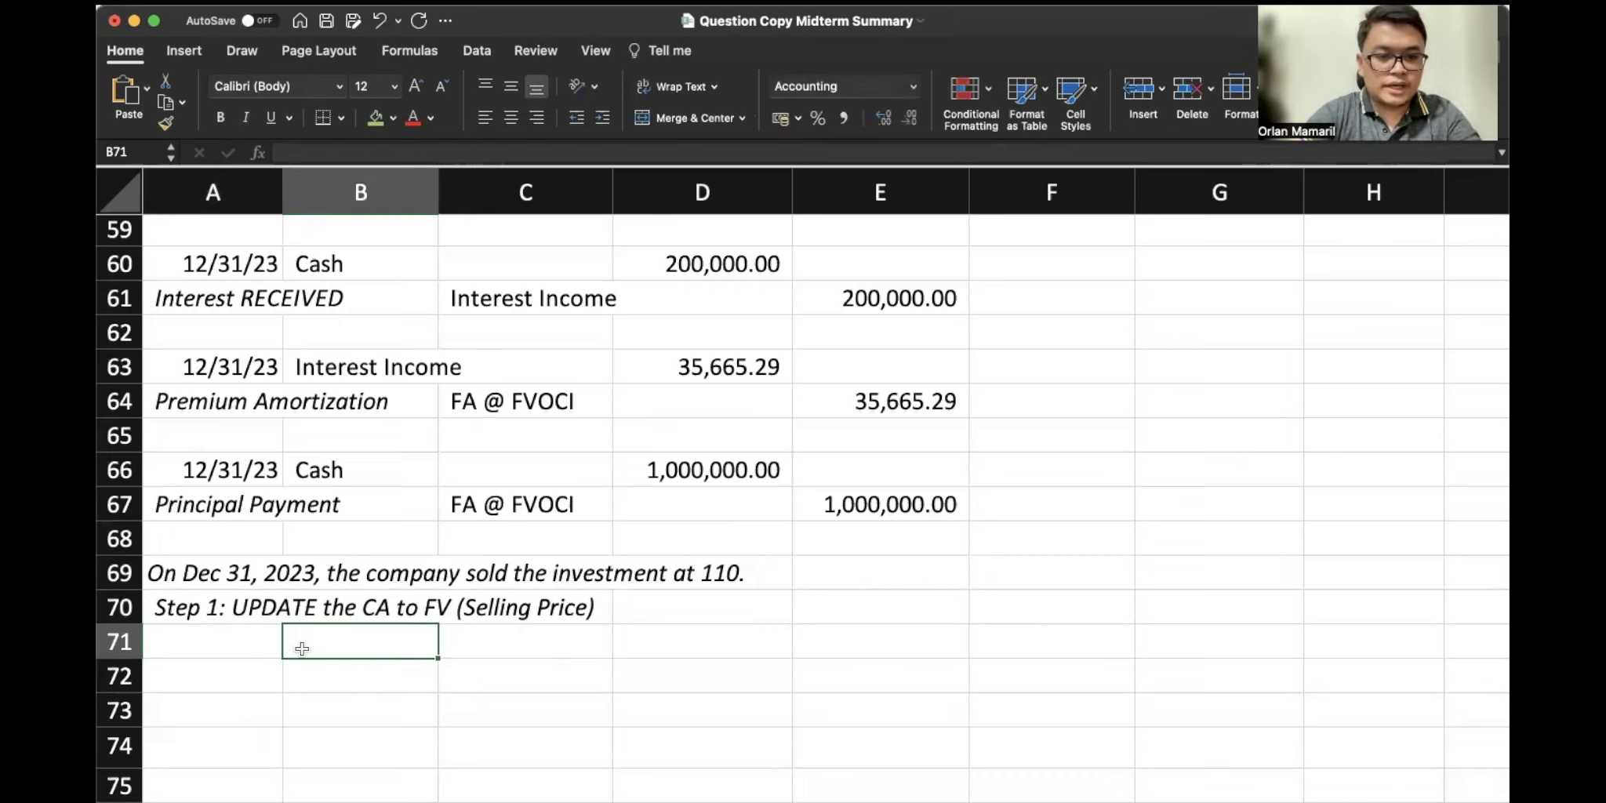
type("CArryin")
key("BackSpace")
key("BackSpace")
key("BackSpace")
key("BackSpace")
key("BackSpace")
key("BackSpace")
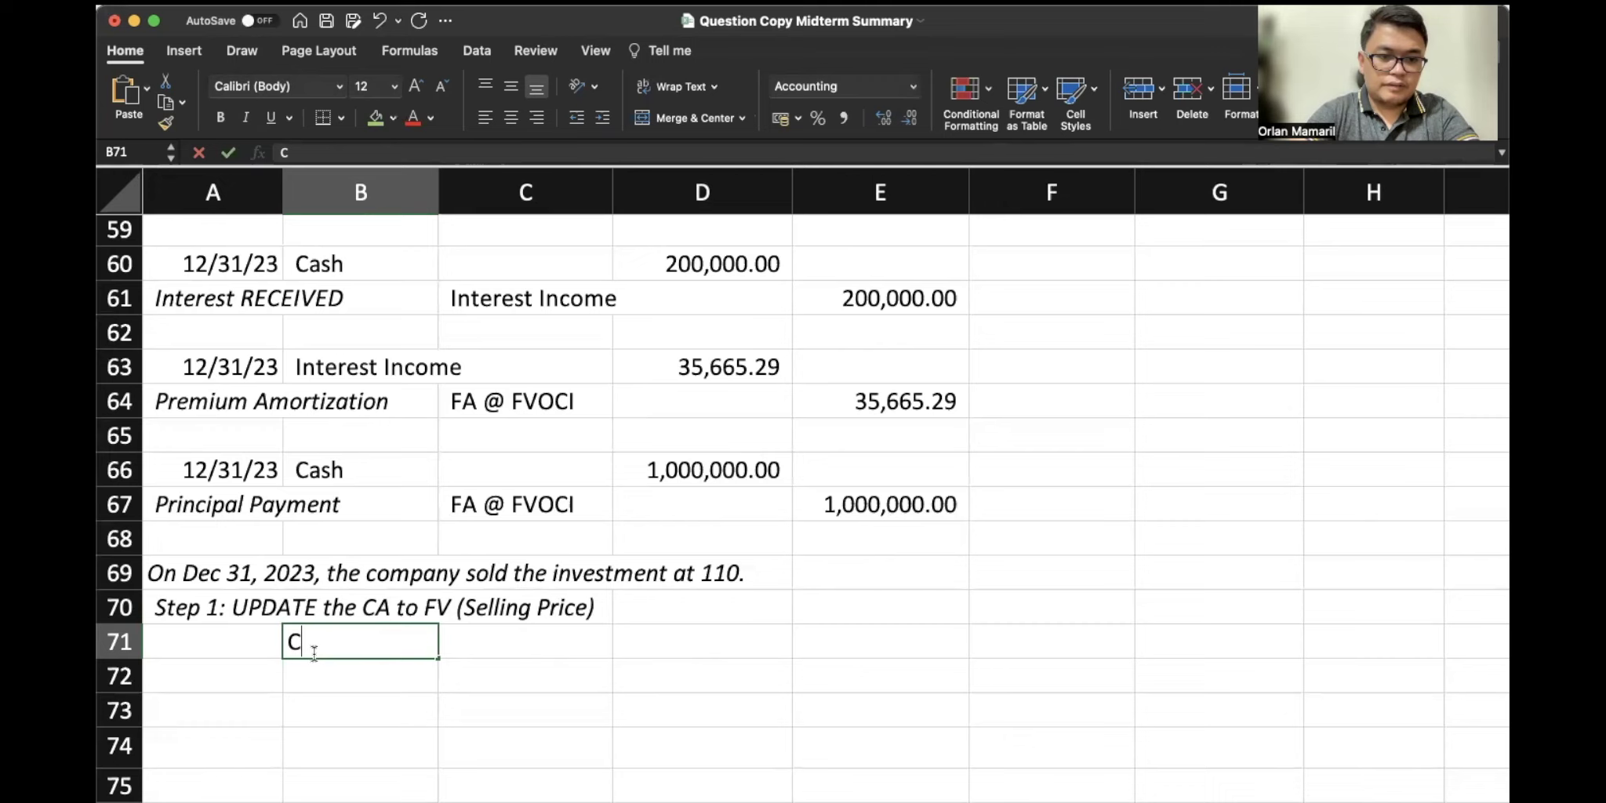
type("arrying Amou")
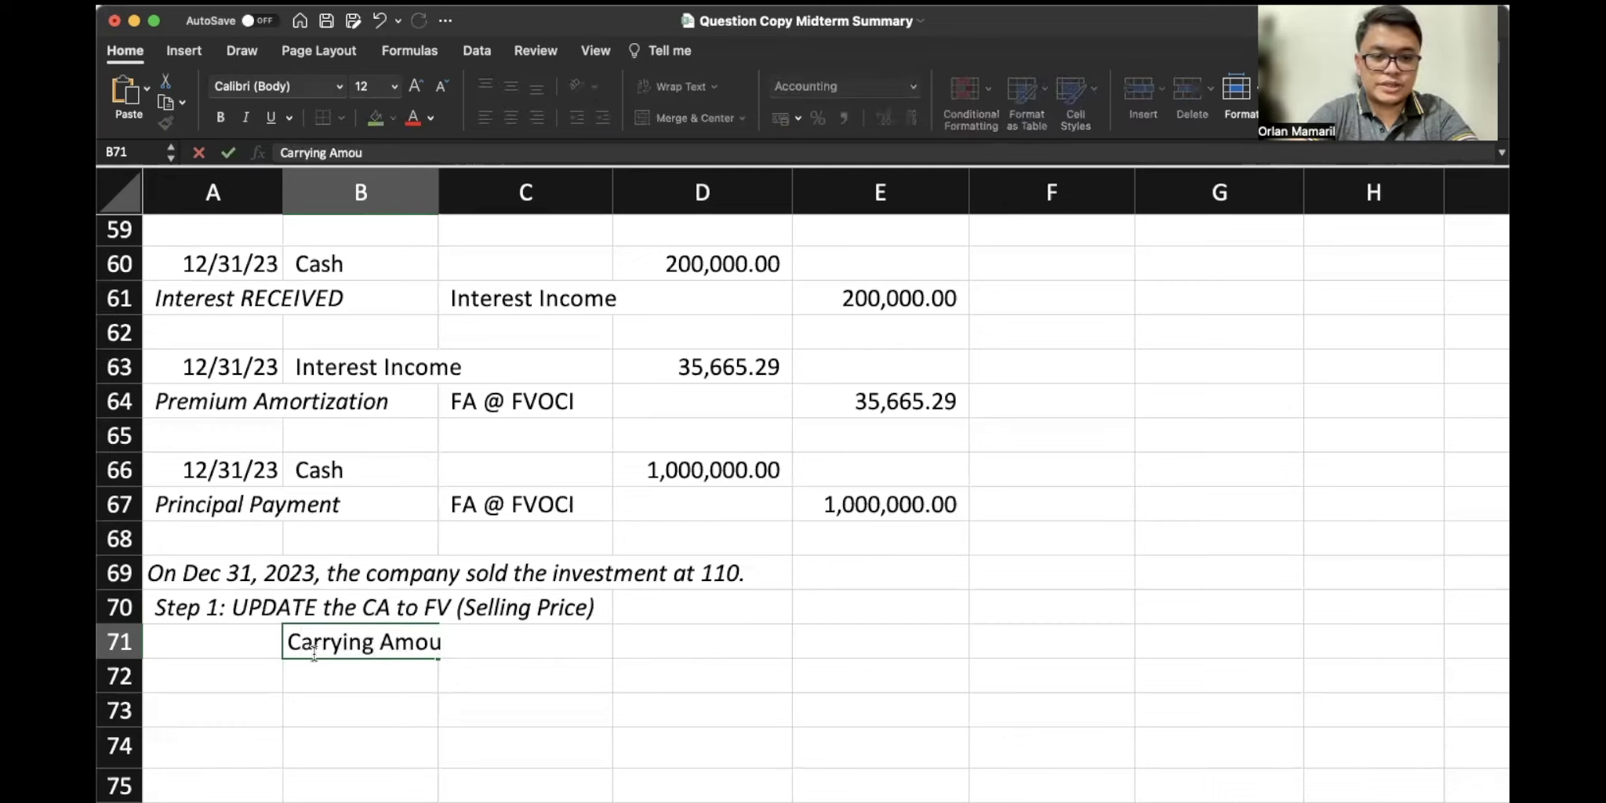
type("nt 12/31/22")
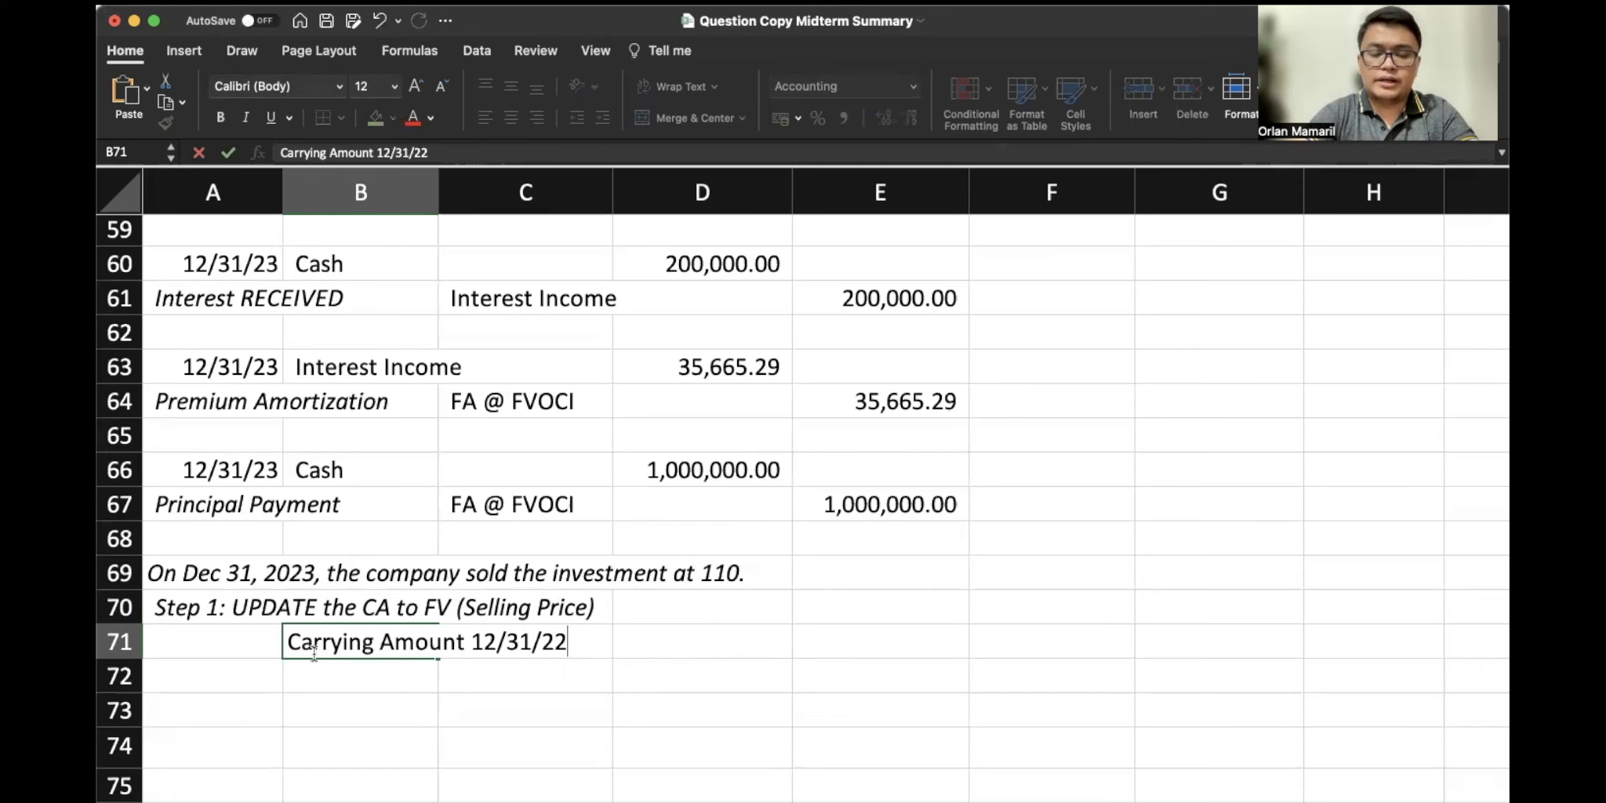
key("Tab")
key("Tab")
type("=")
scroll(453, 606, "up", 3)
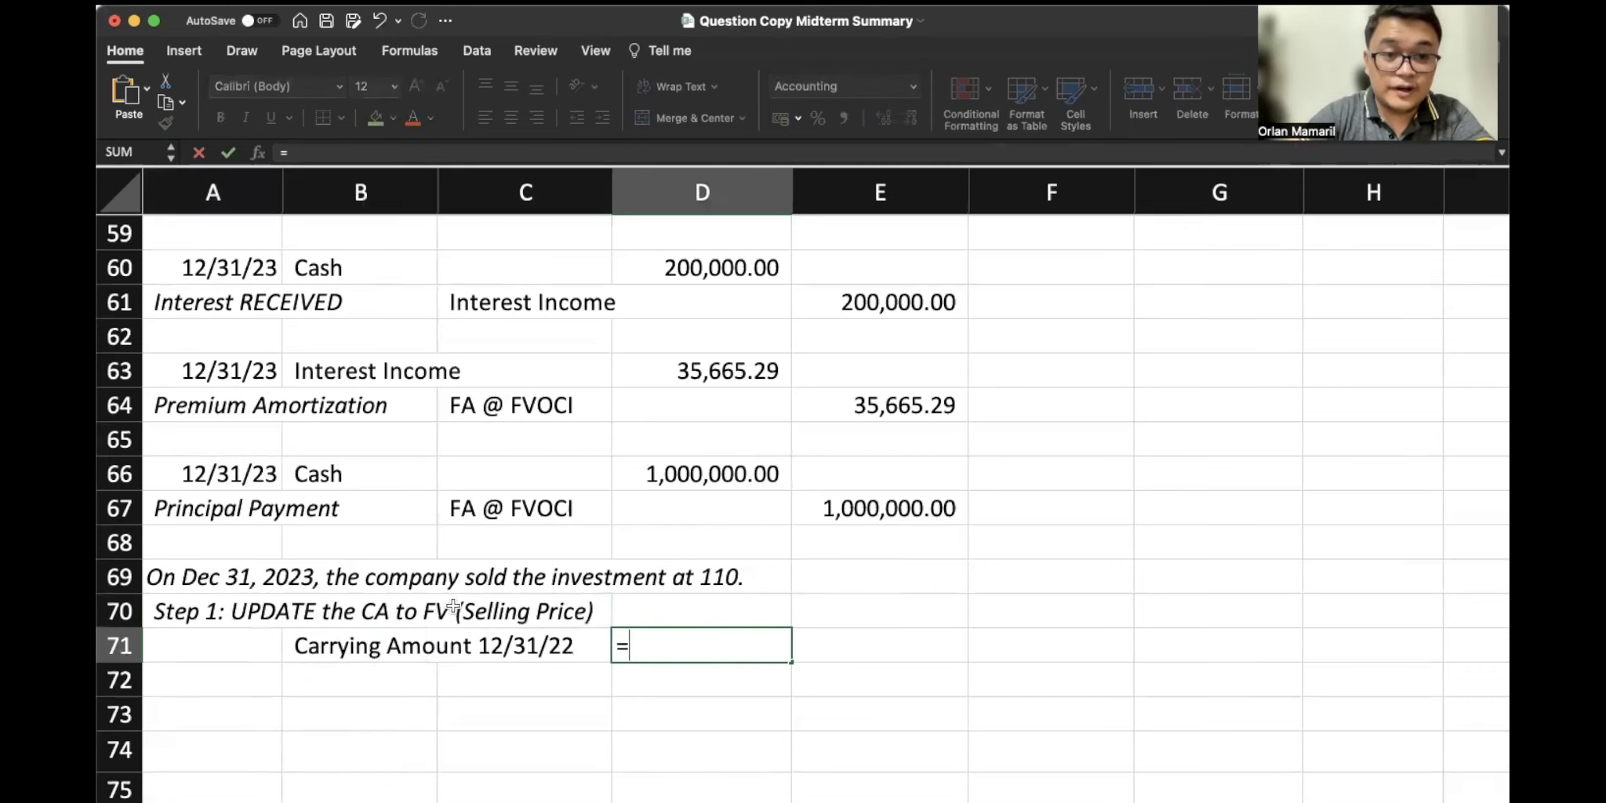
scroll(453, 605, "up", 3)
left_click(915, 407)
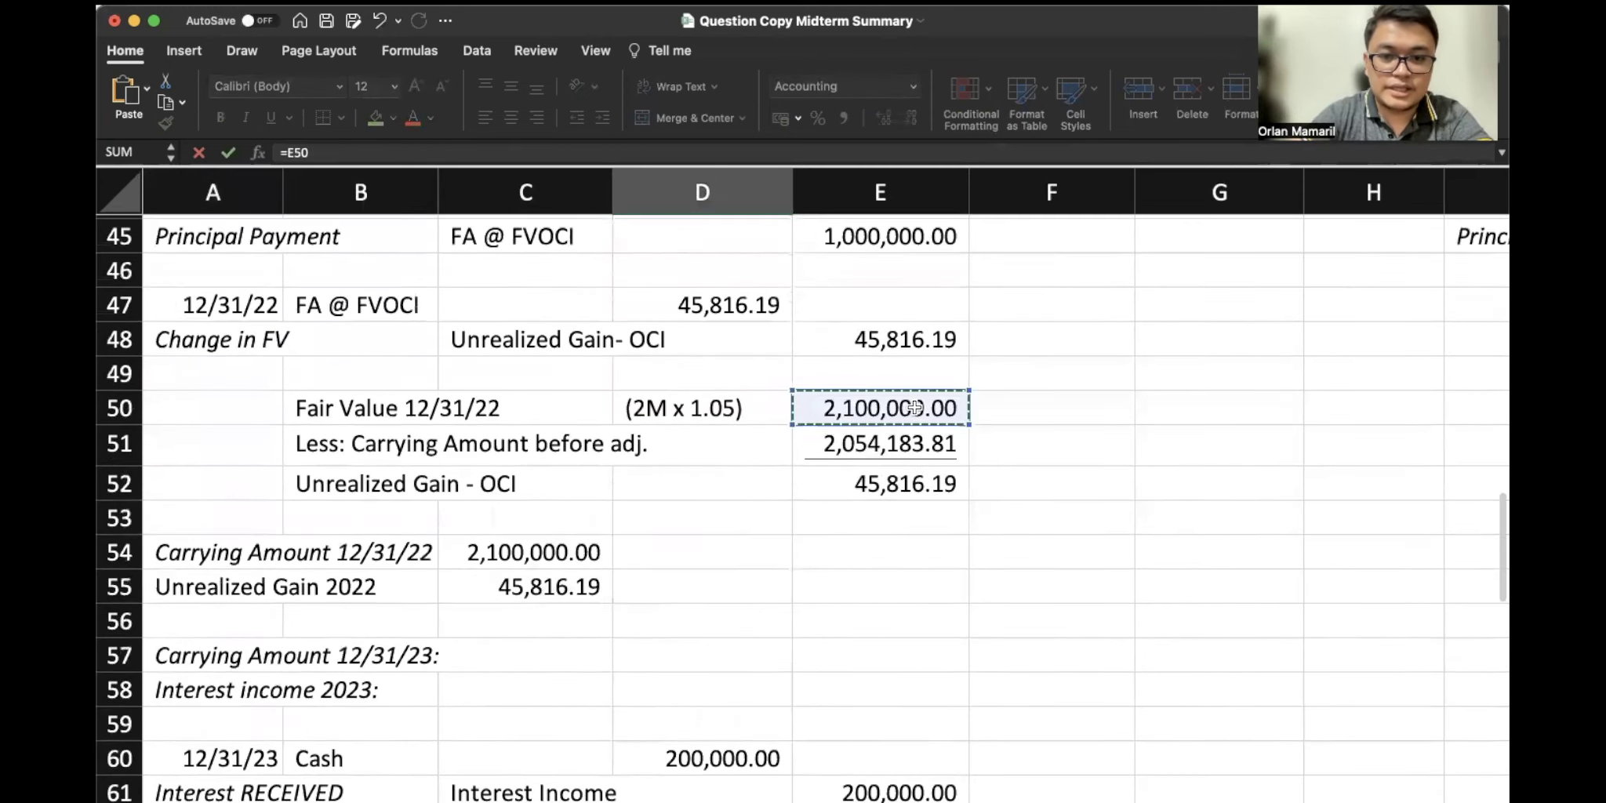
key("Return")
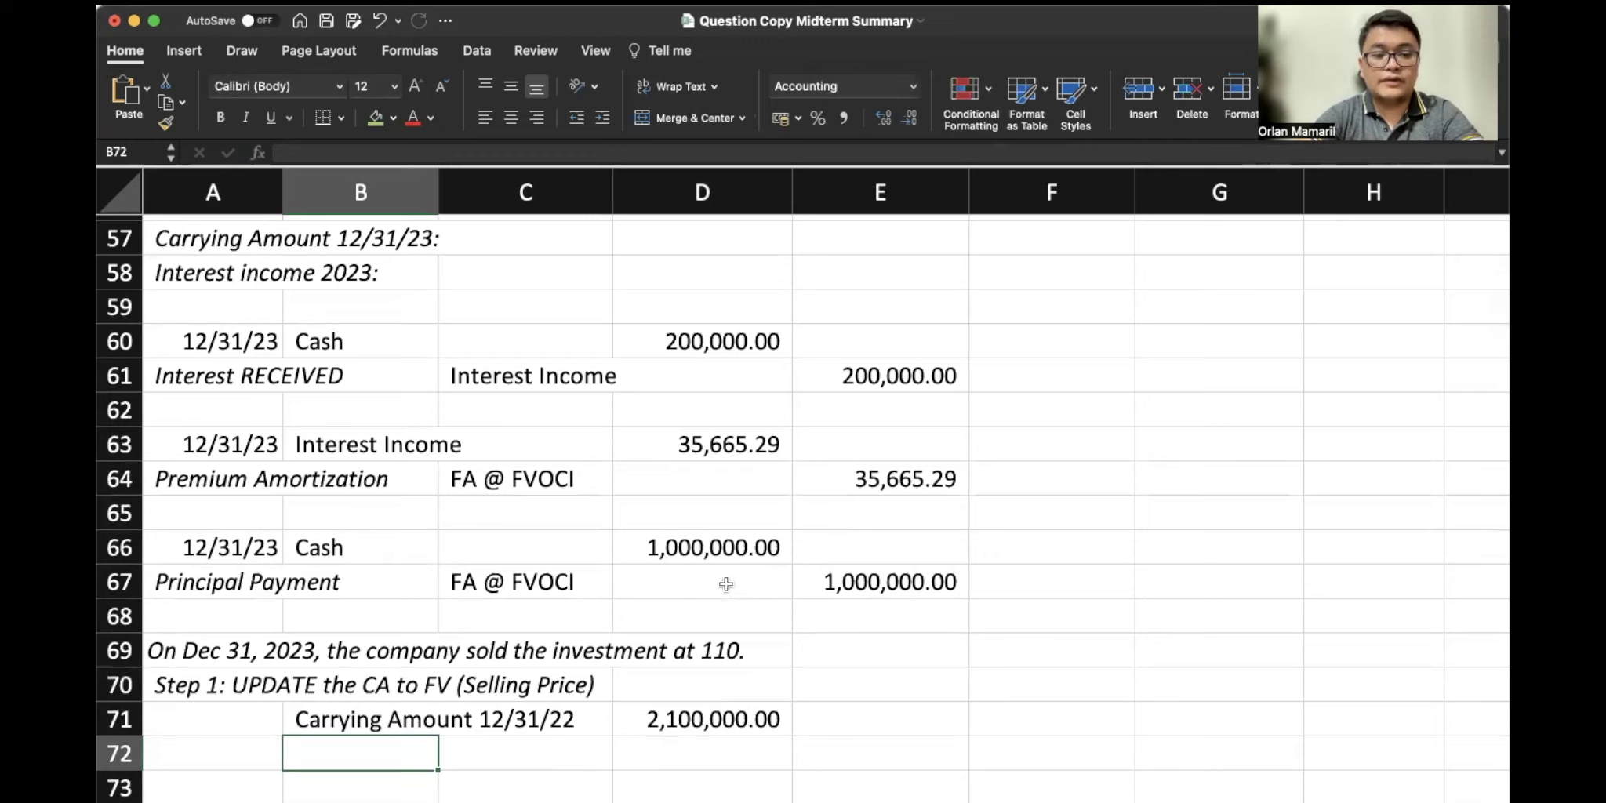
Add negative 'Less: Prem Amort' and 'Less: Principal Payment' lines, underlining the principal amount
type("Les")
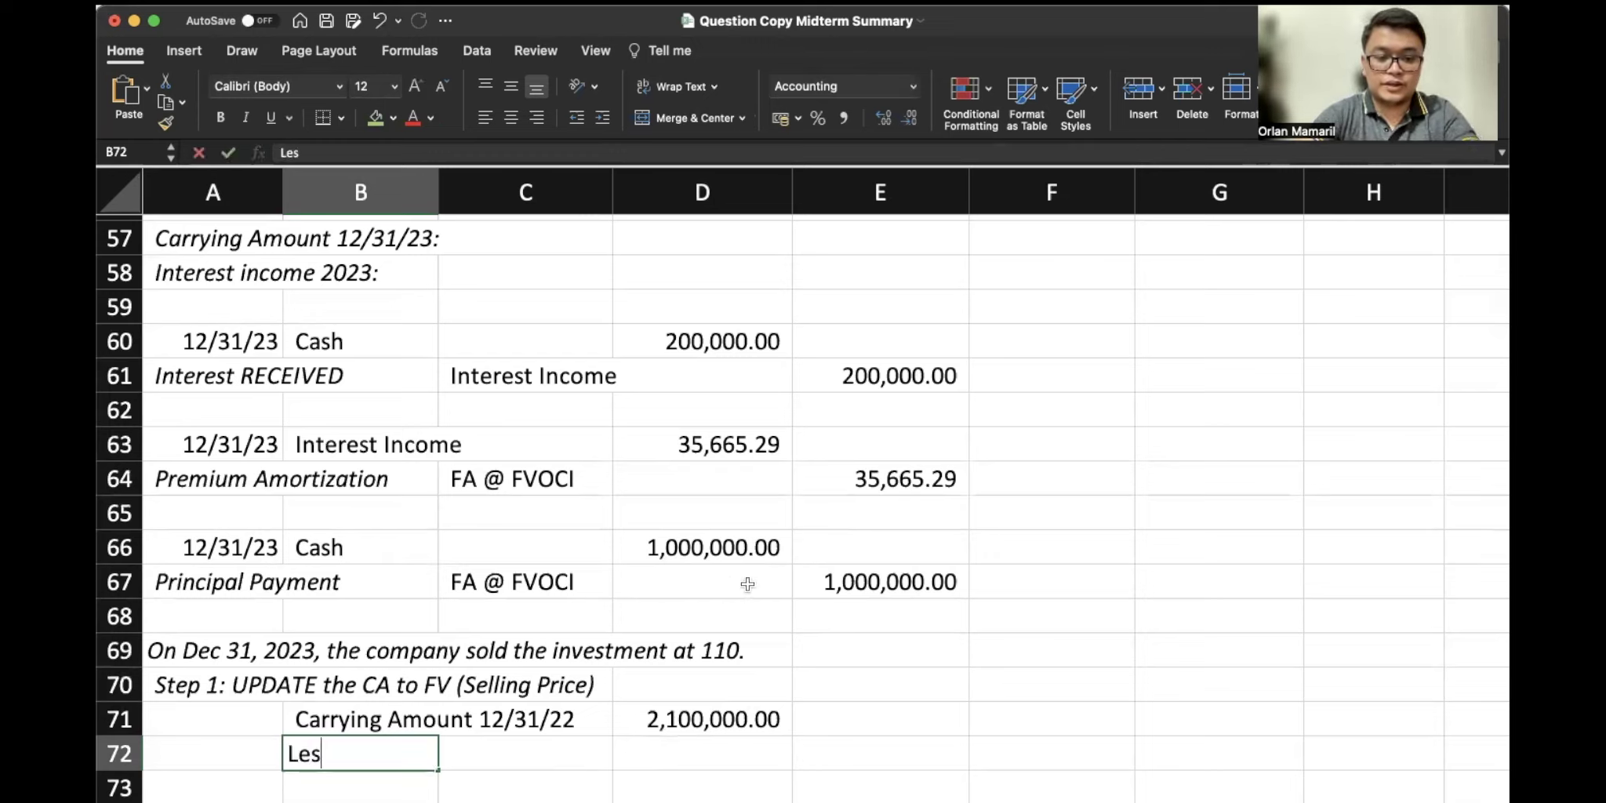
type("s: Prem Amort")
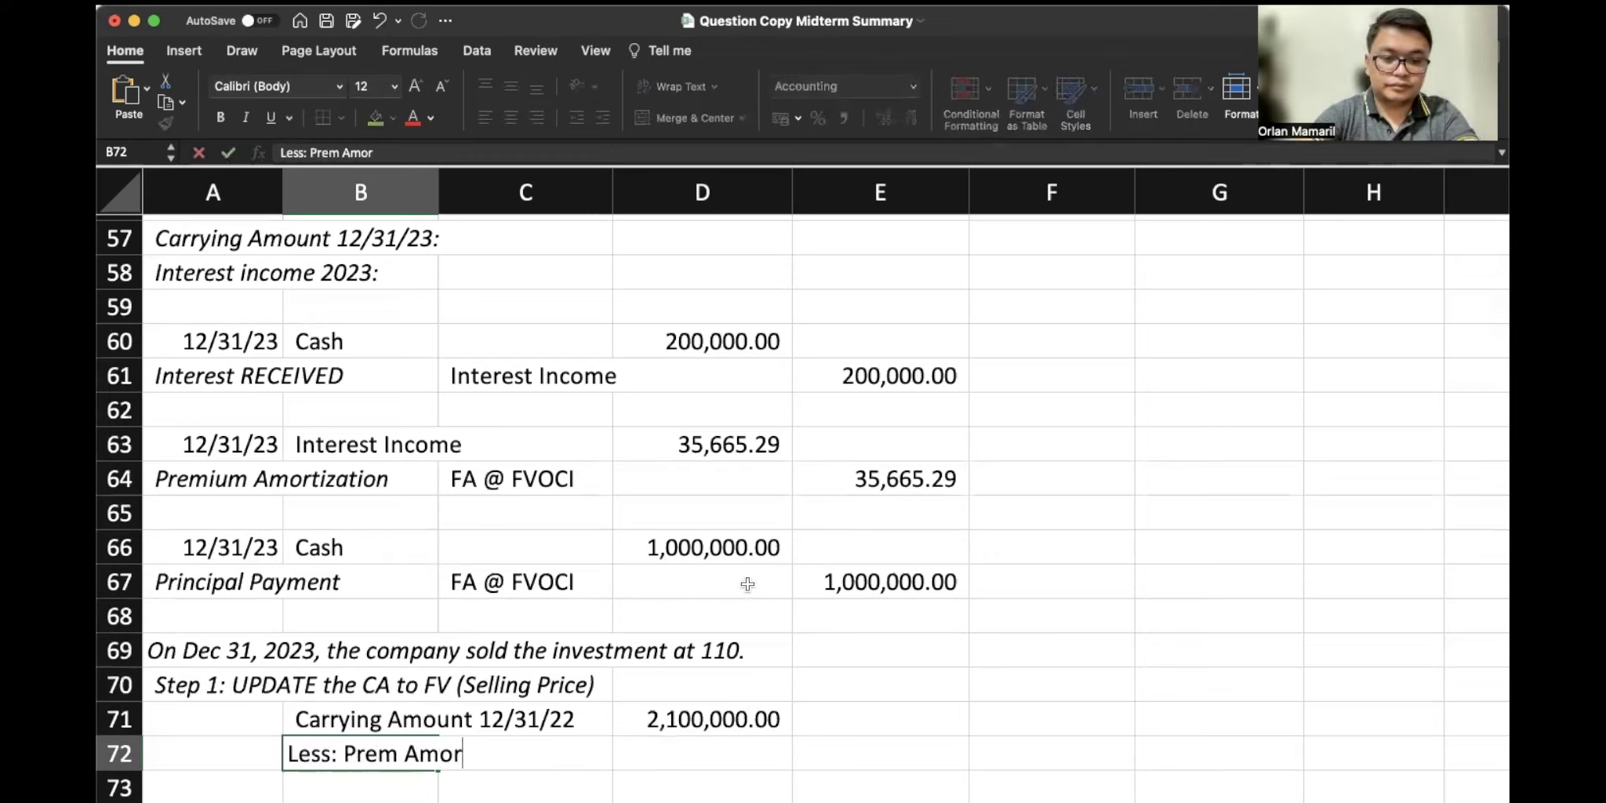
key("Tab")
key("Tab")
type("=-")
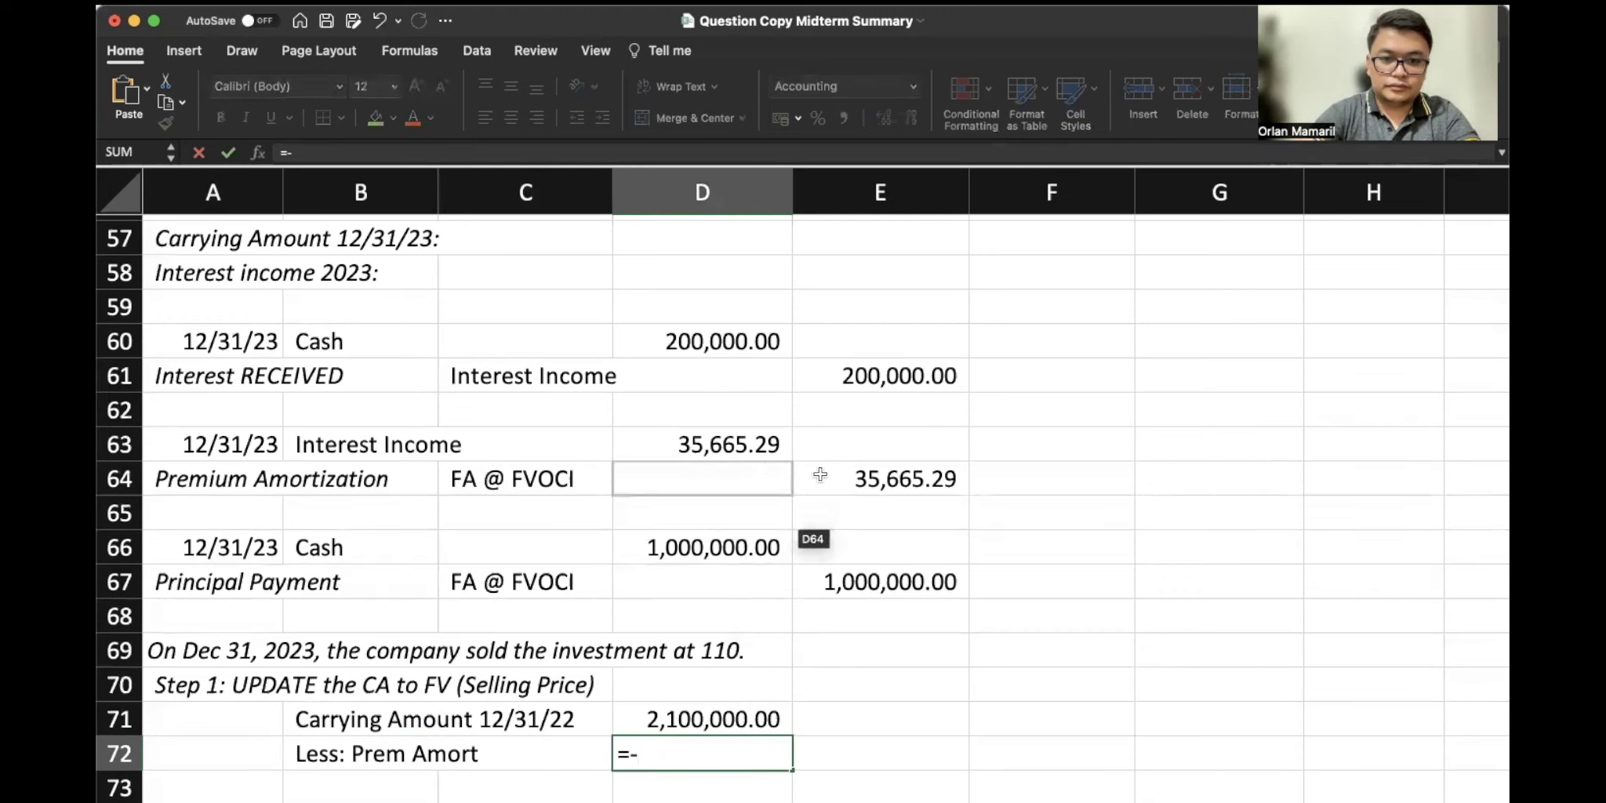
left_click(852, 482)
key("Return")
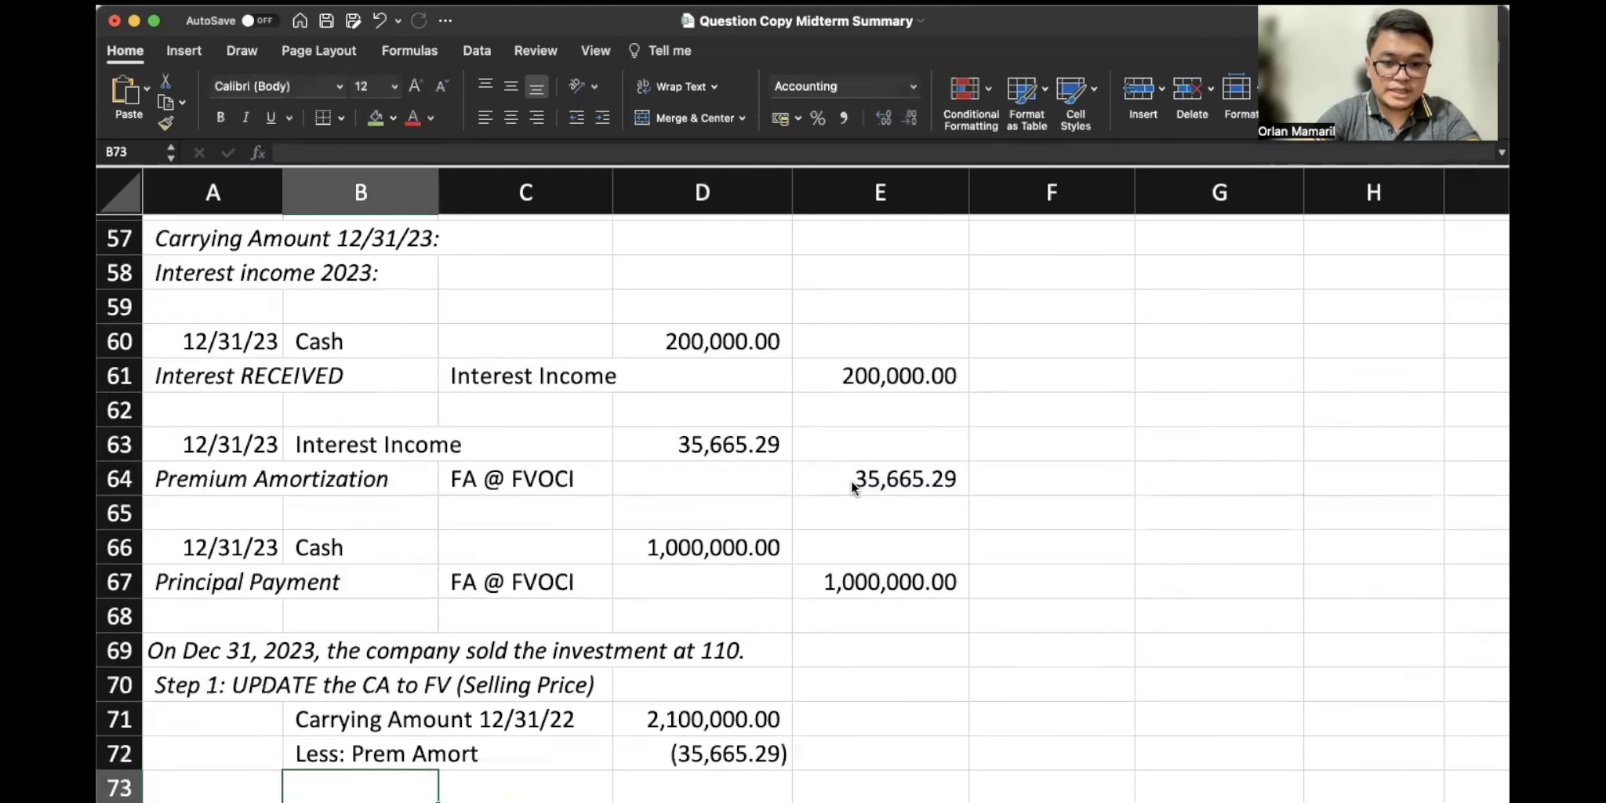
type("Less:")
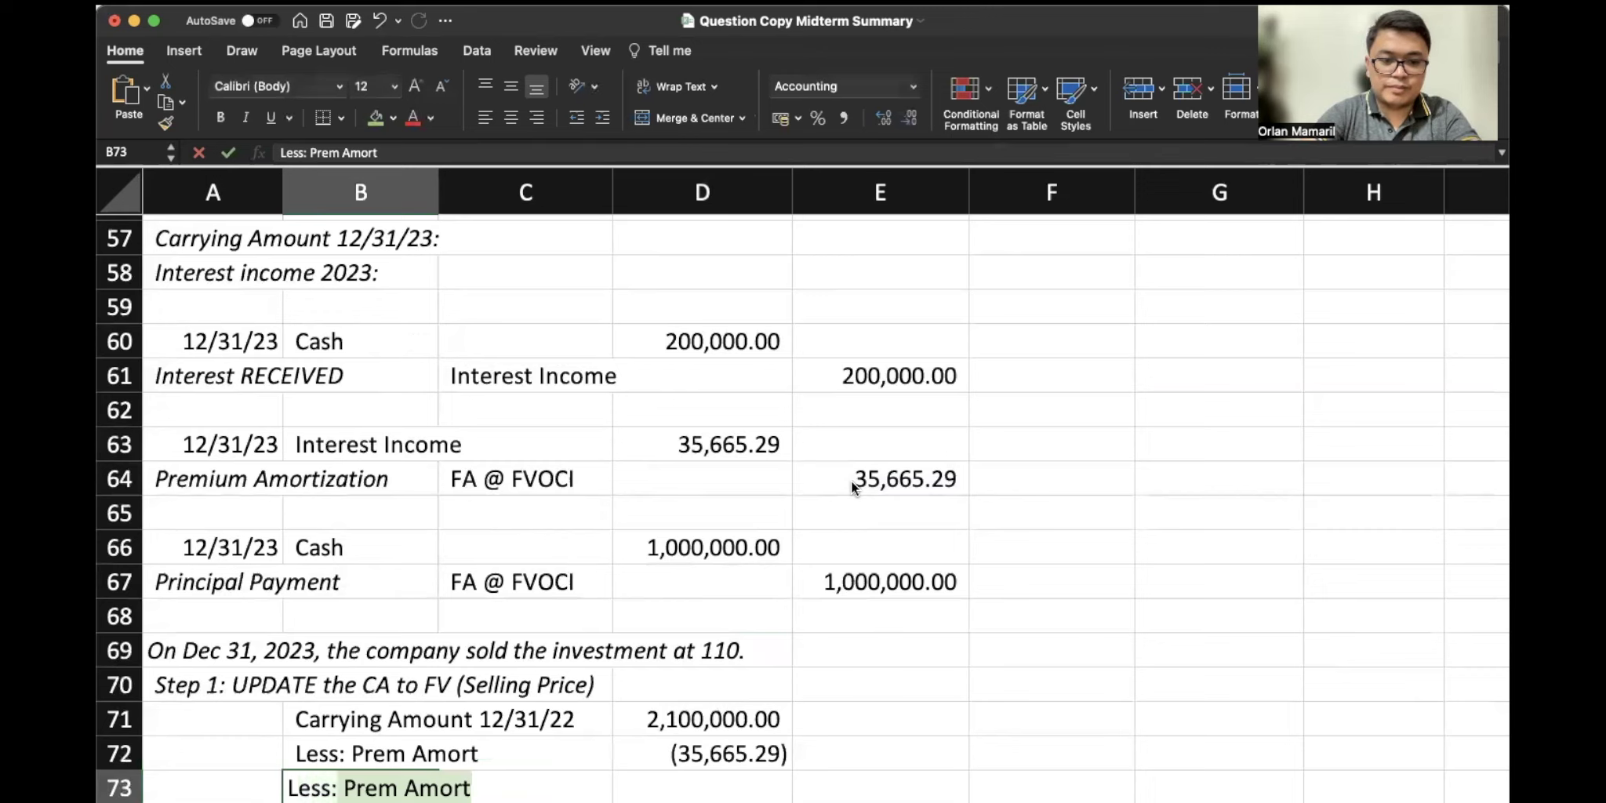
type(" Principal Pa")
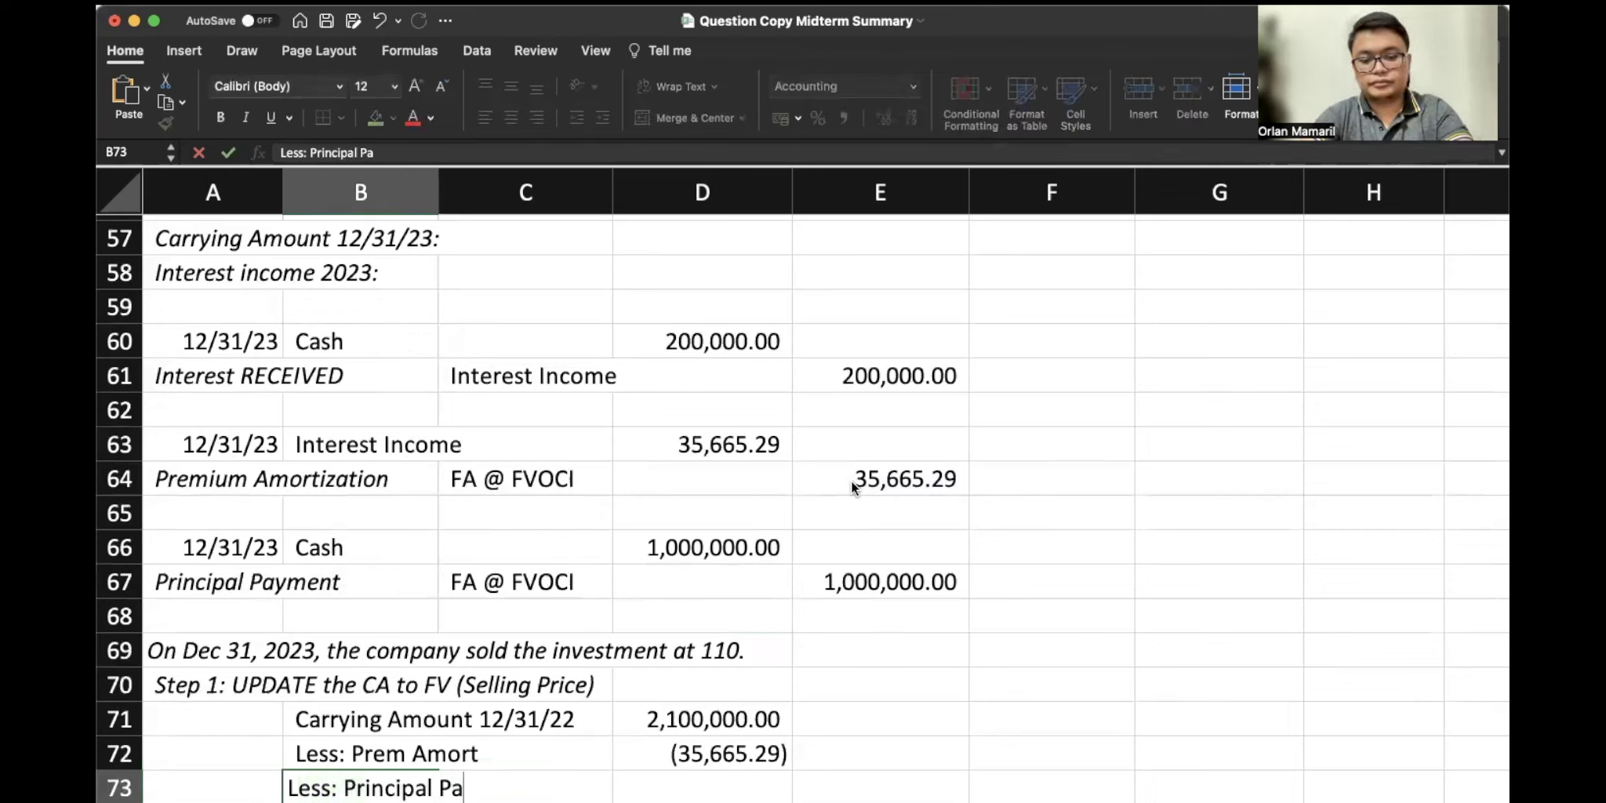
type("yment")
key("Tab")
key("Tab")
type("=-")
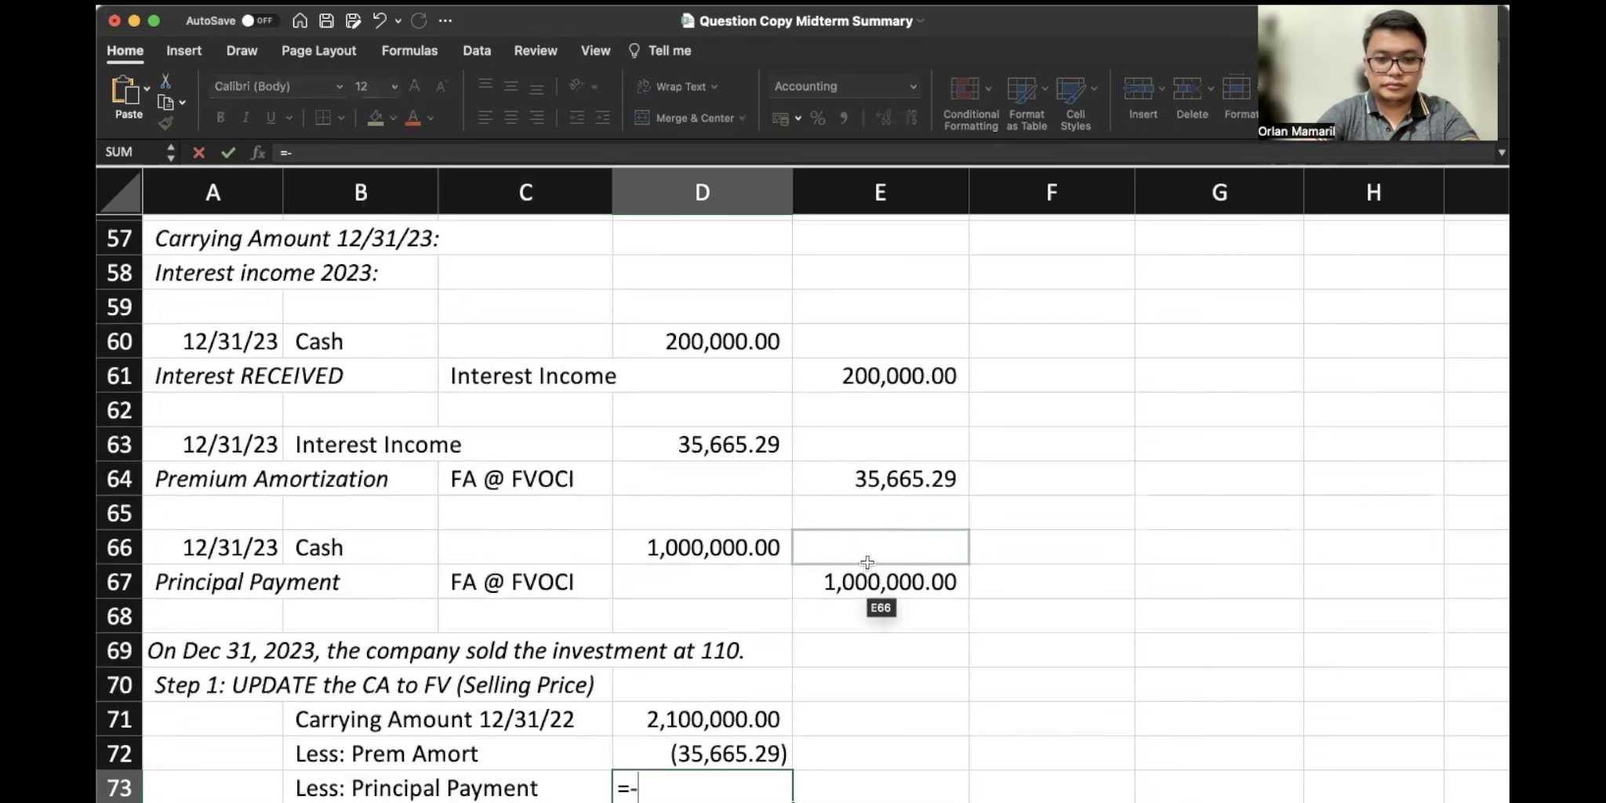
left_click(871, 581)
key("Return")
key("Right")
key("Right")
key("Up")
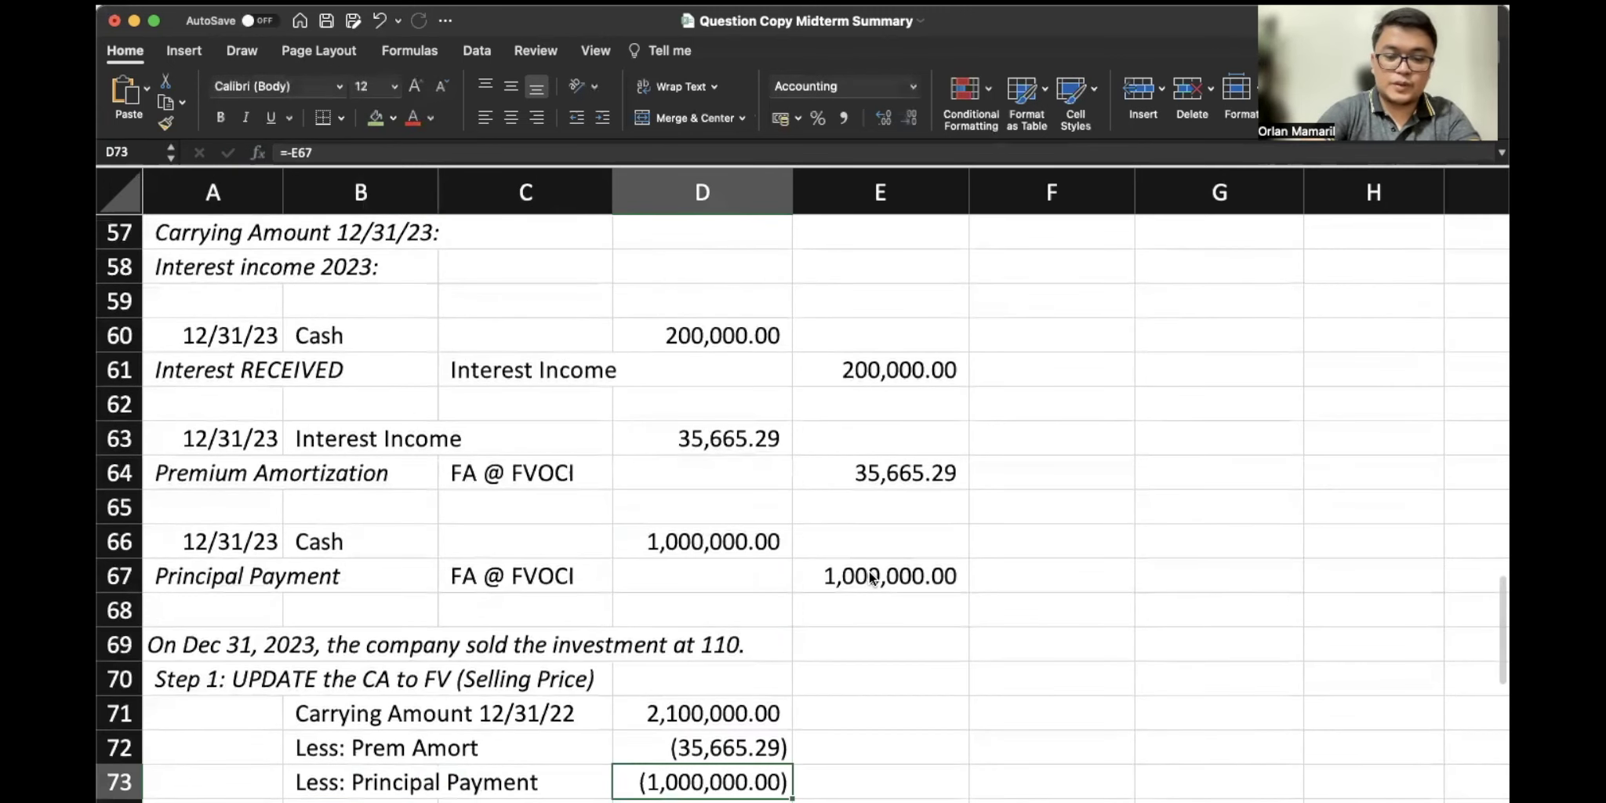
key("super+u")
key("Down")
key("Left")
key("Left")
key("Left")
key("Right")
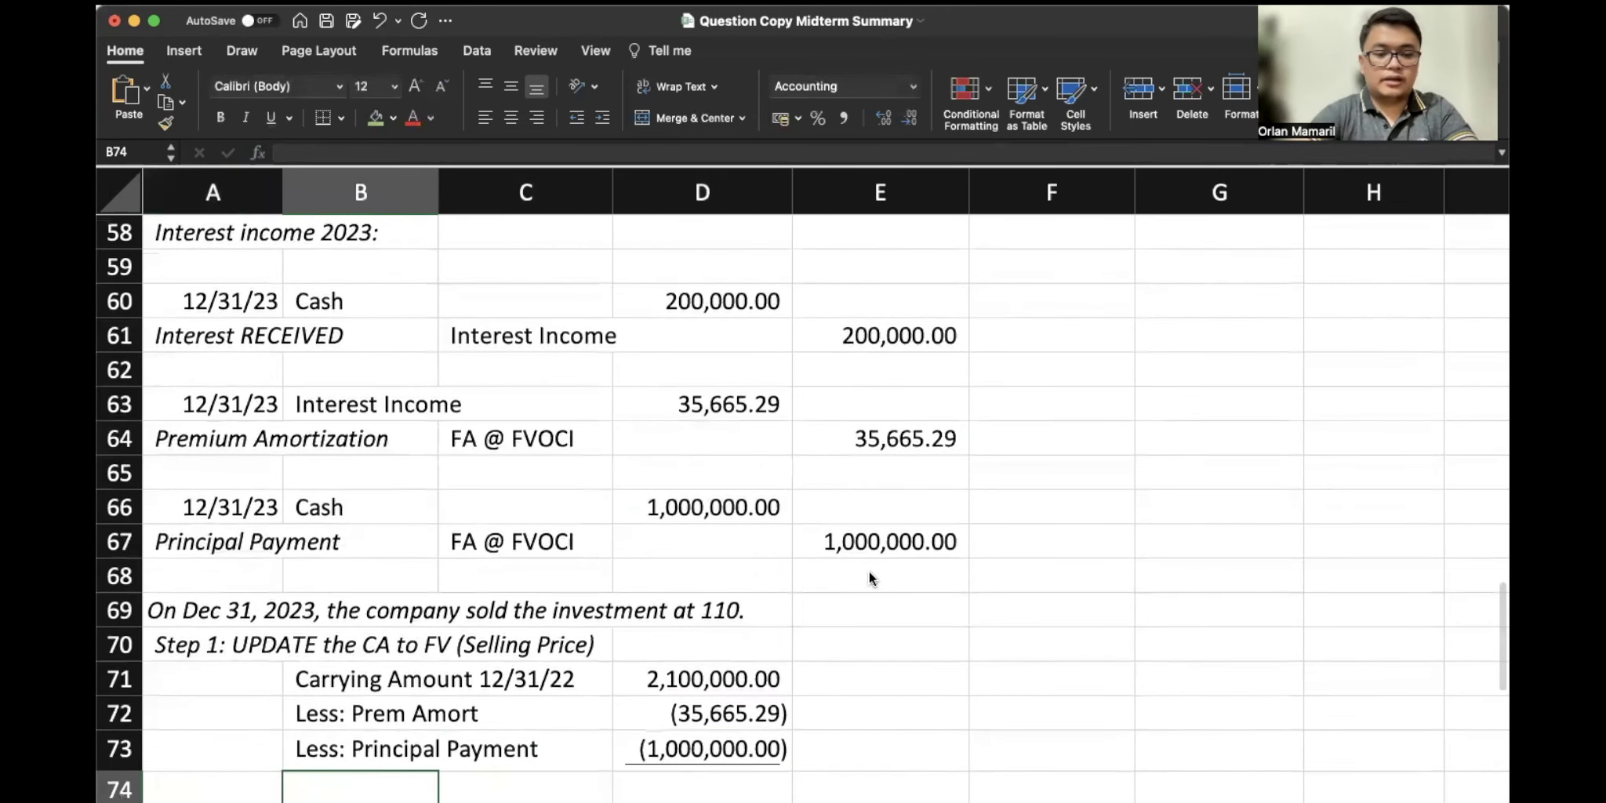
Sum the lines as 'Carrying Amount 12/31/23', giving 1,064,334.71
type("Carrying Amount ")
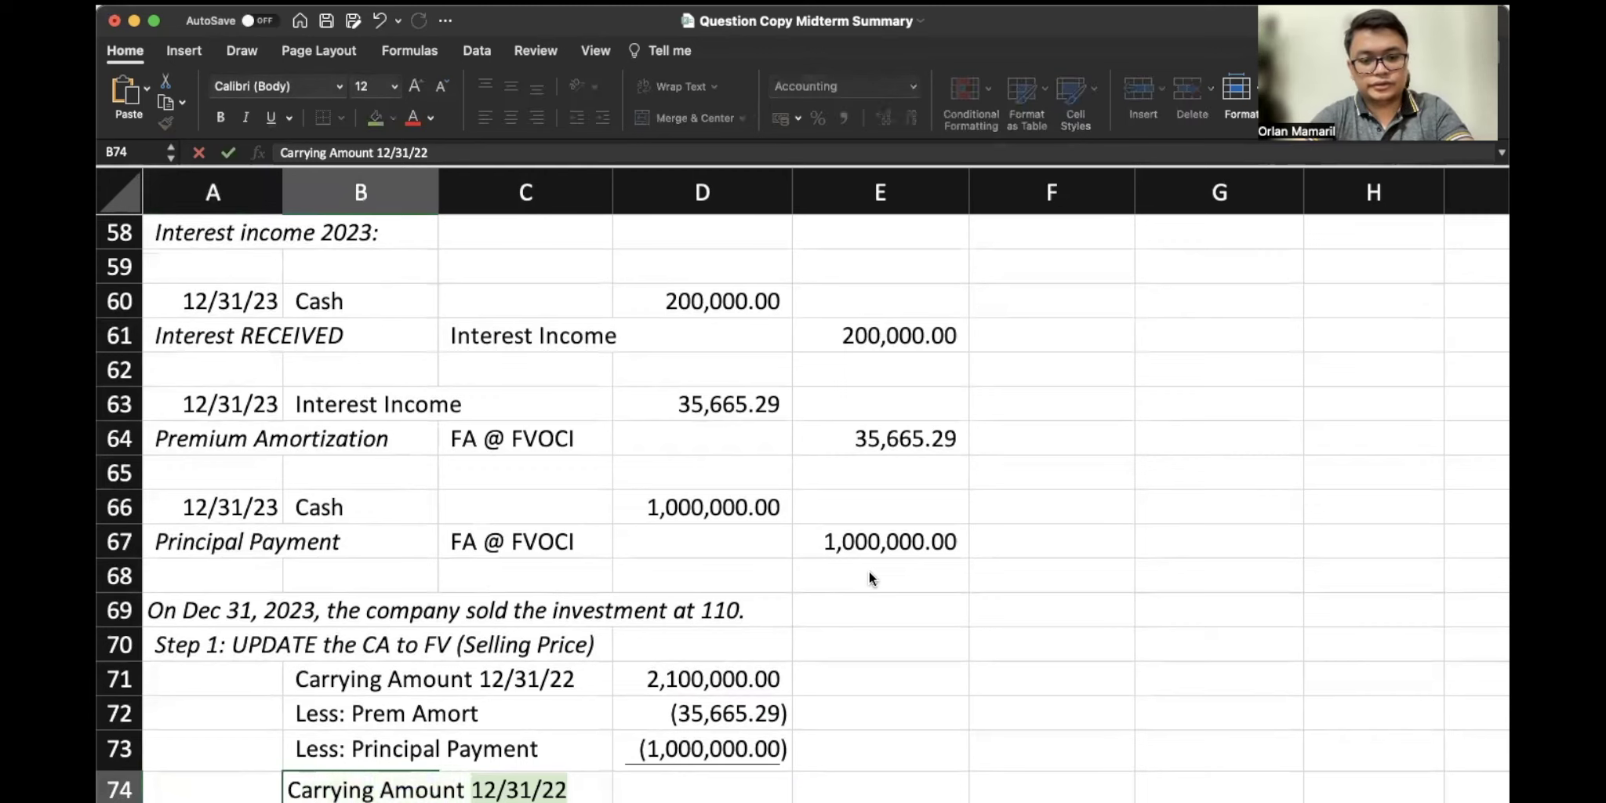
type("12/31")
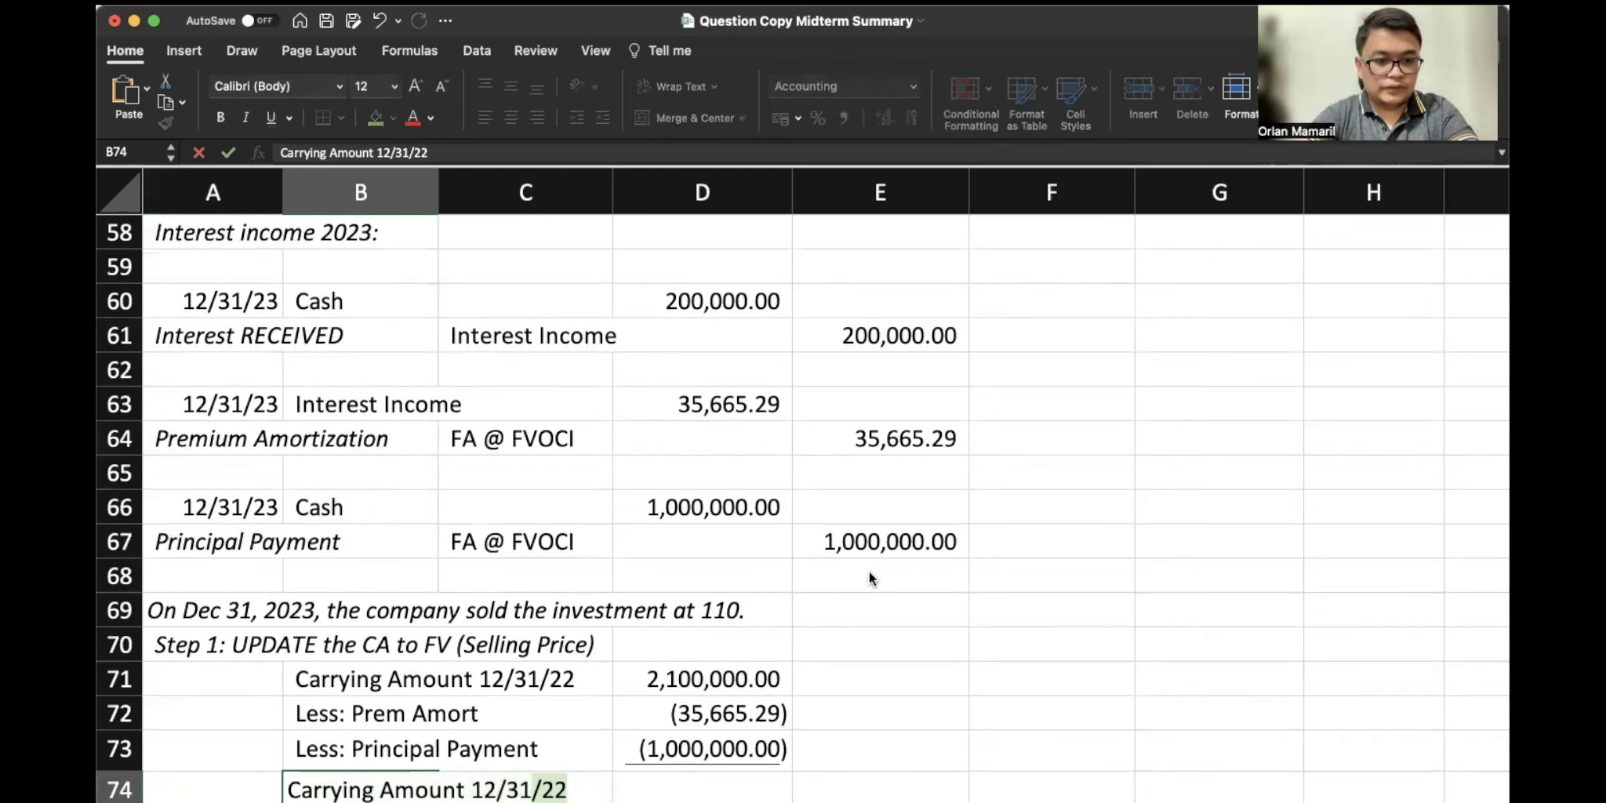
type("/23")
key("Tab")
key("Tab")
type("=sum(")
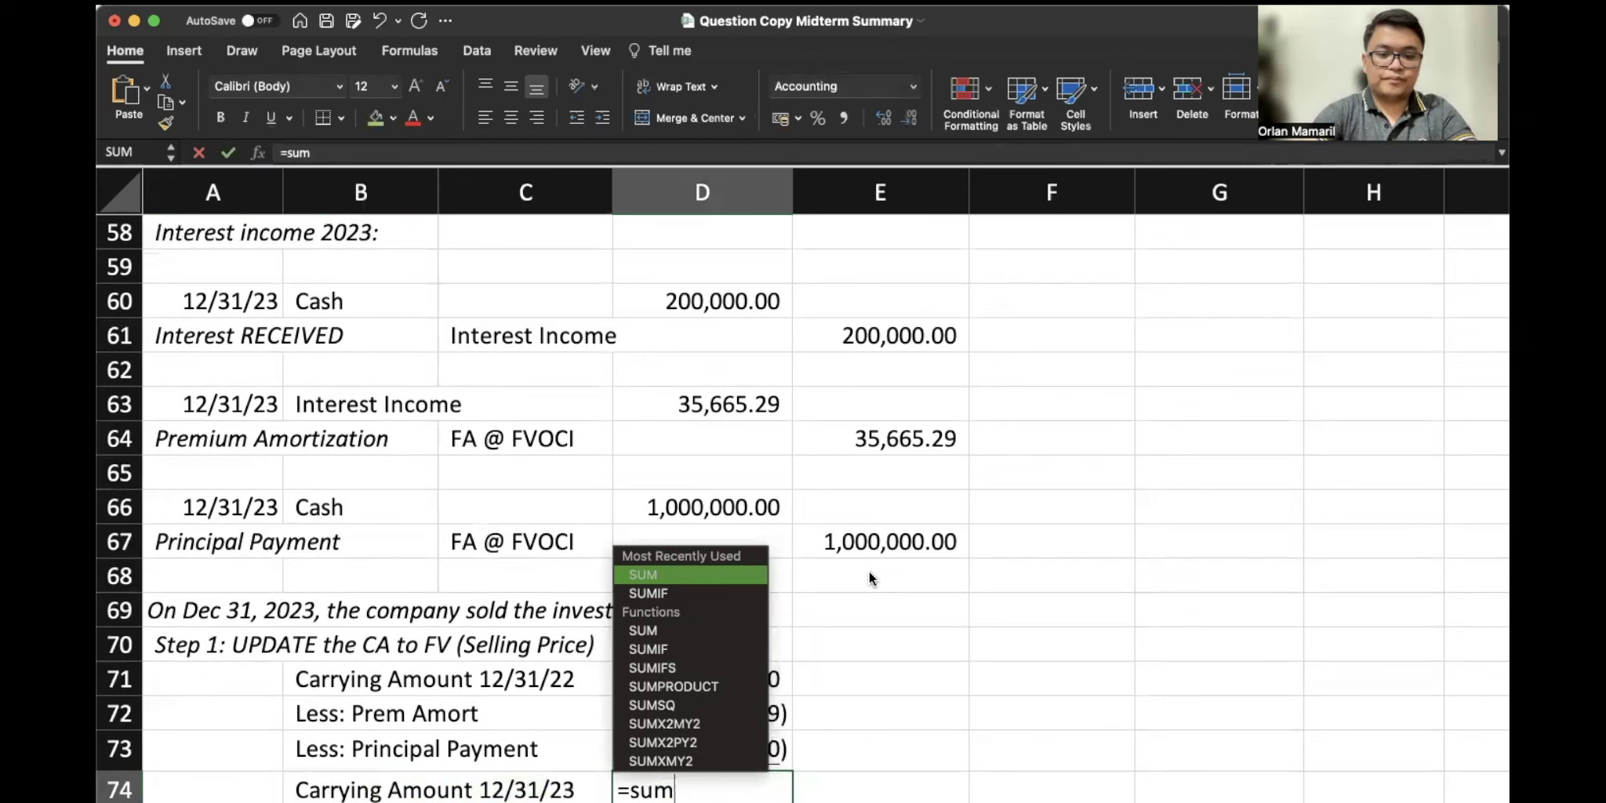
key("Up")
key("shift+Up")
key("shift+Up")
key("Return")
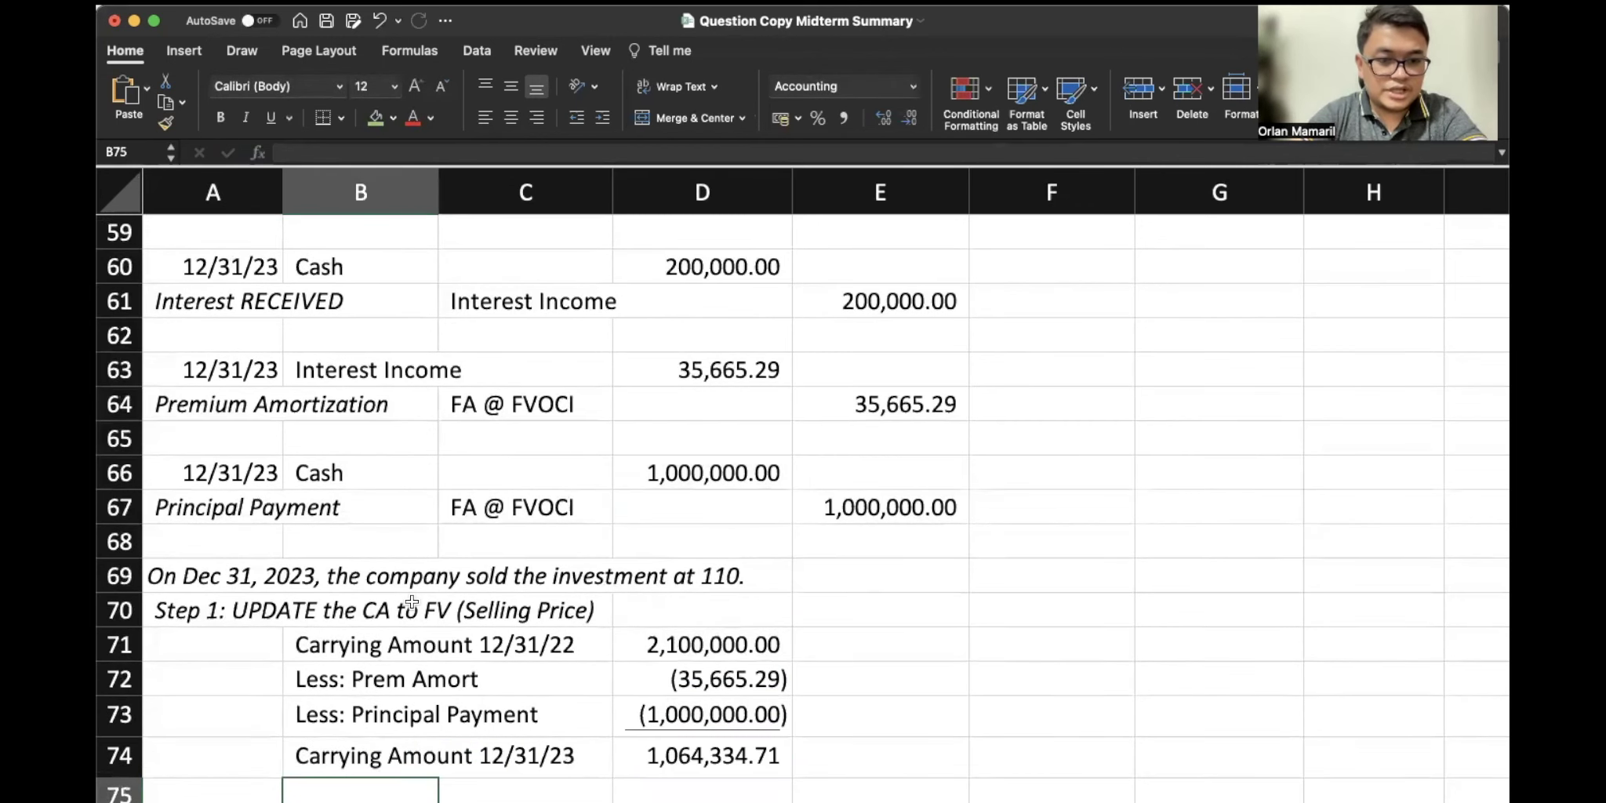
Select the sale note row, then pick B75 below the 12/31/23 carrying amount
left_click_drag(357, 565, 767, 573)
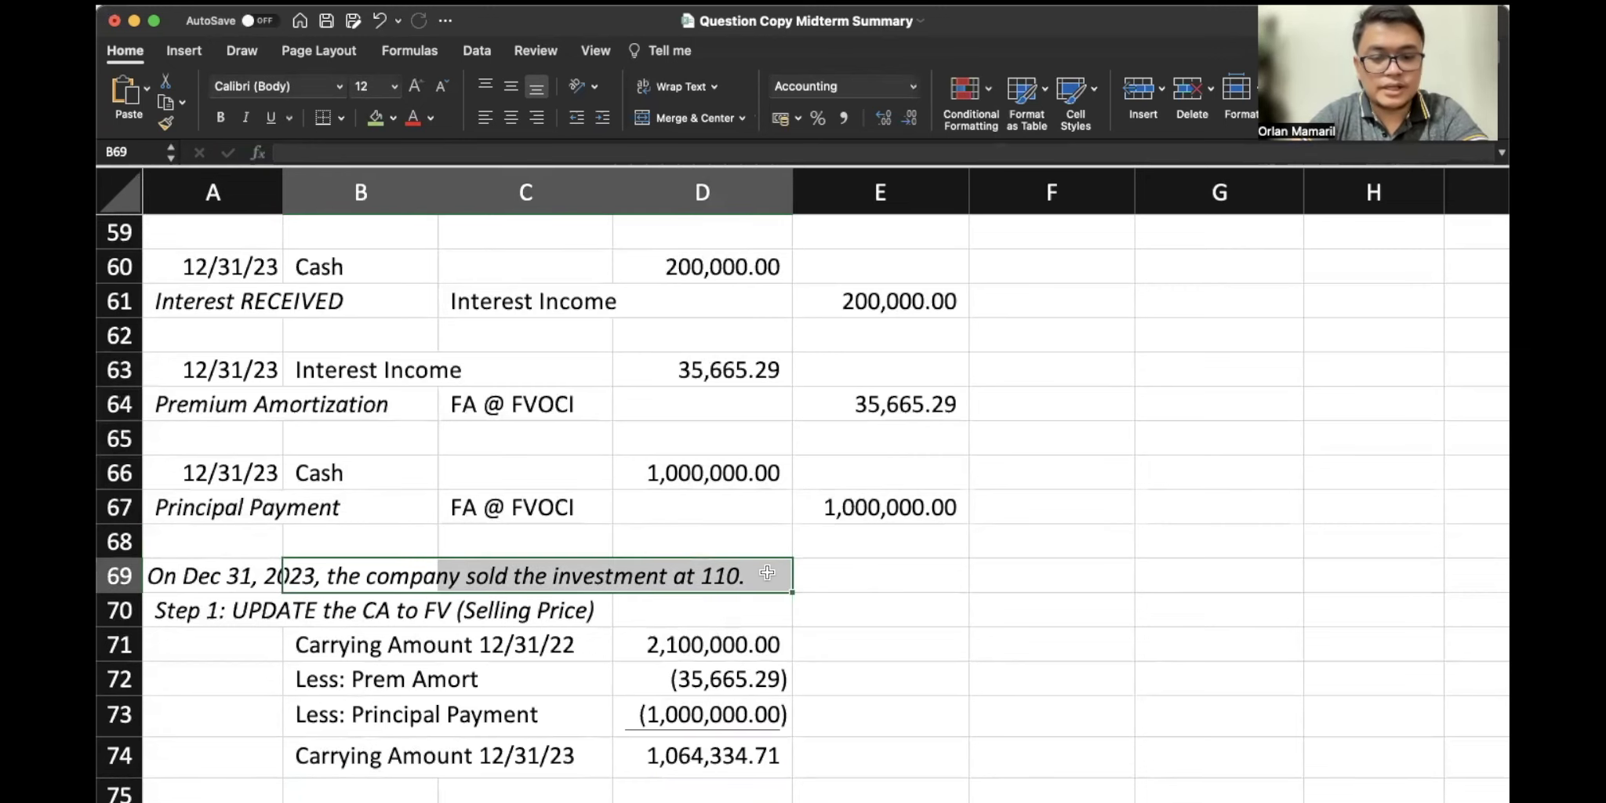
scroll(767, 574, "down", 2)
scroll(459, 730, "left", 1)
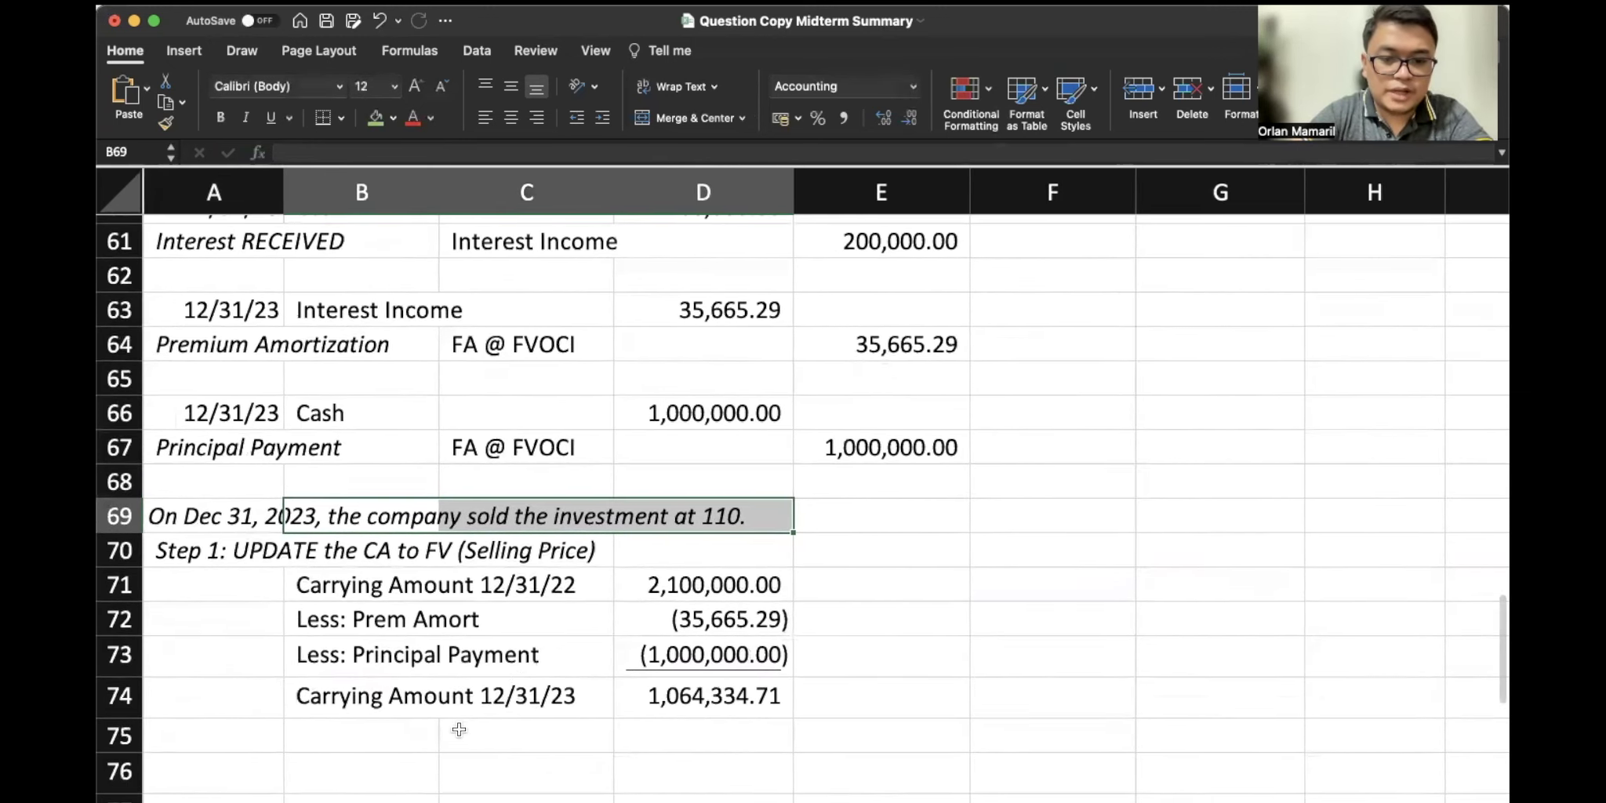
left_click(455, 737)
left_click(382, 716)
left_click(384, 735)
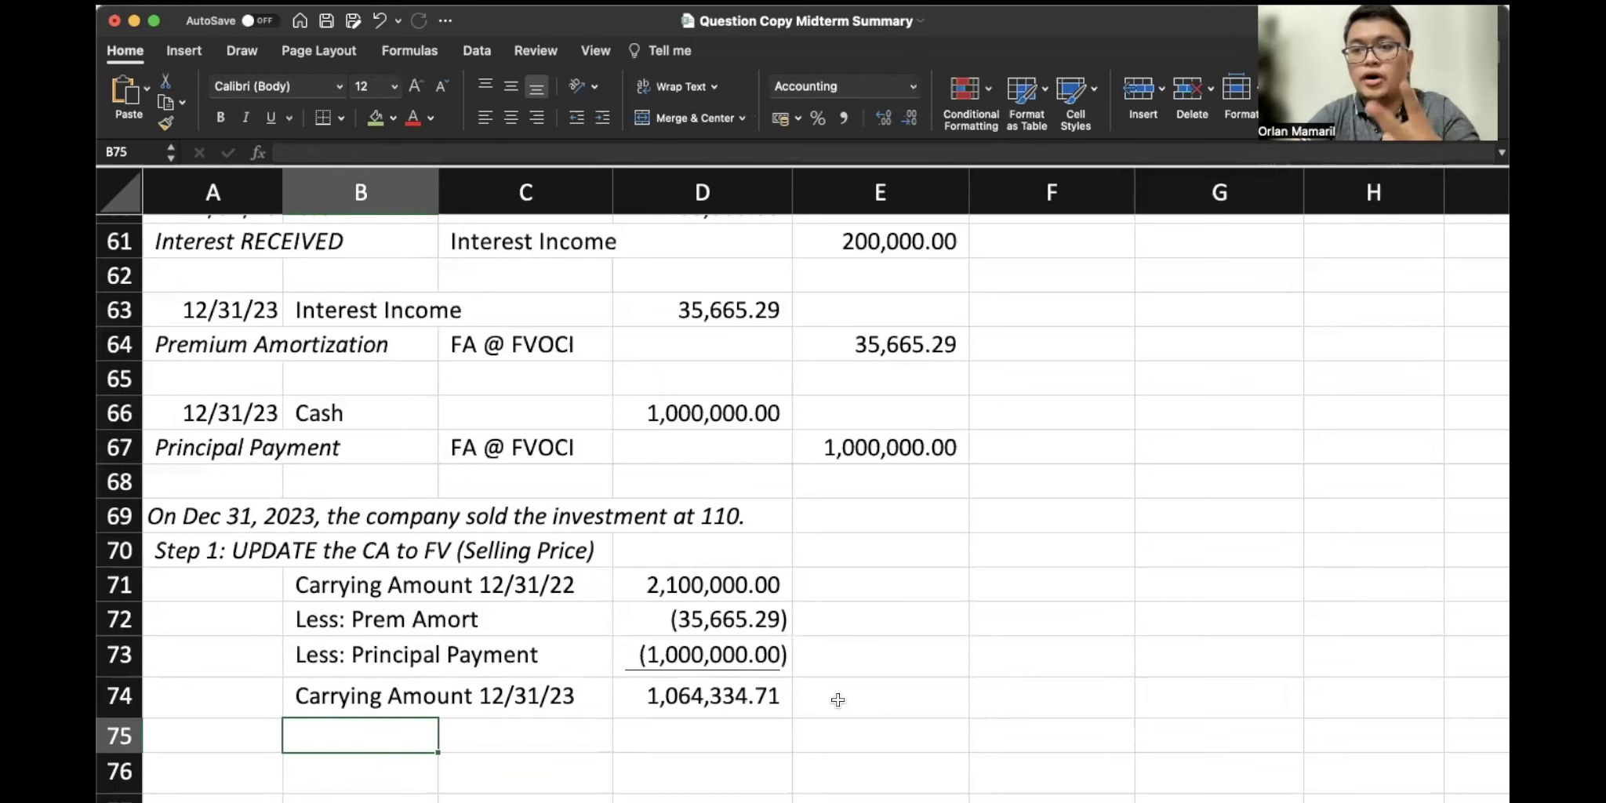
Review the 2022 and 2023 principal payments and the problem statement, then return to B75
scroll(838, 700, "up", 12)
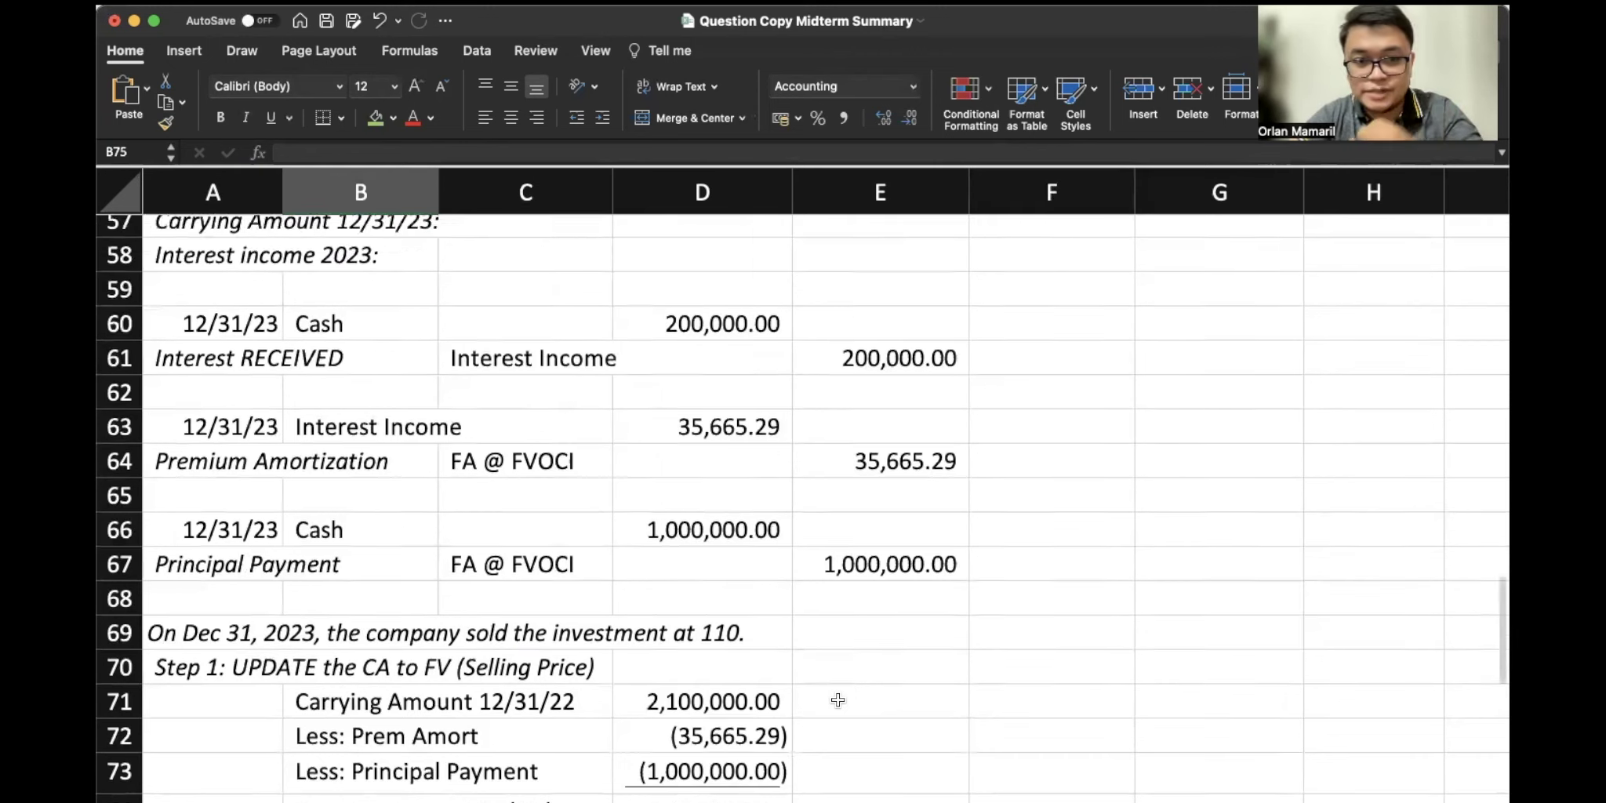
scroll(838, 699, "up", 3)
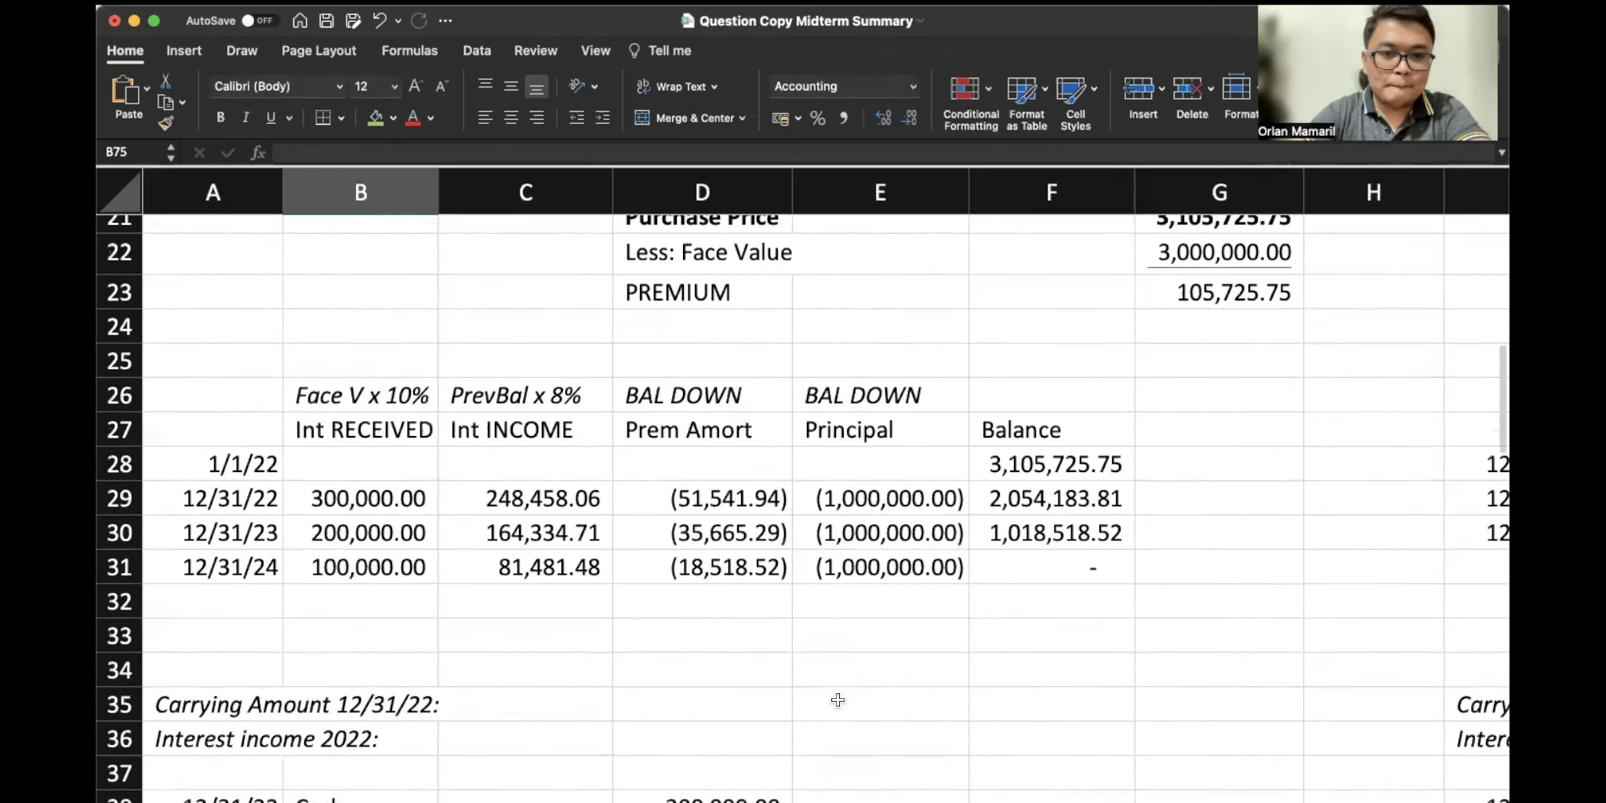
scroll(838, 699, "up", 5)
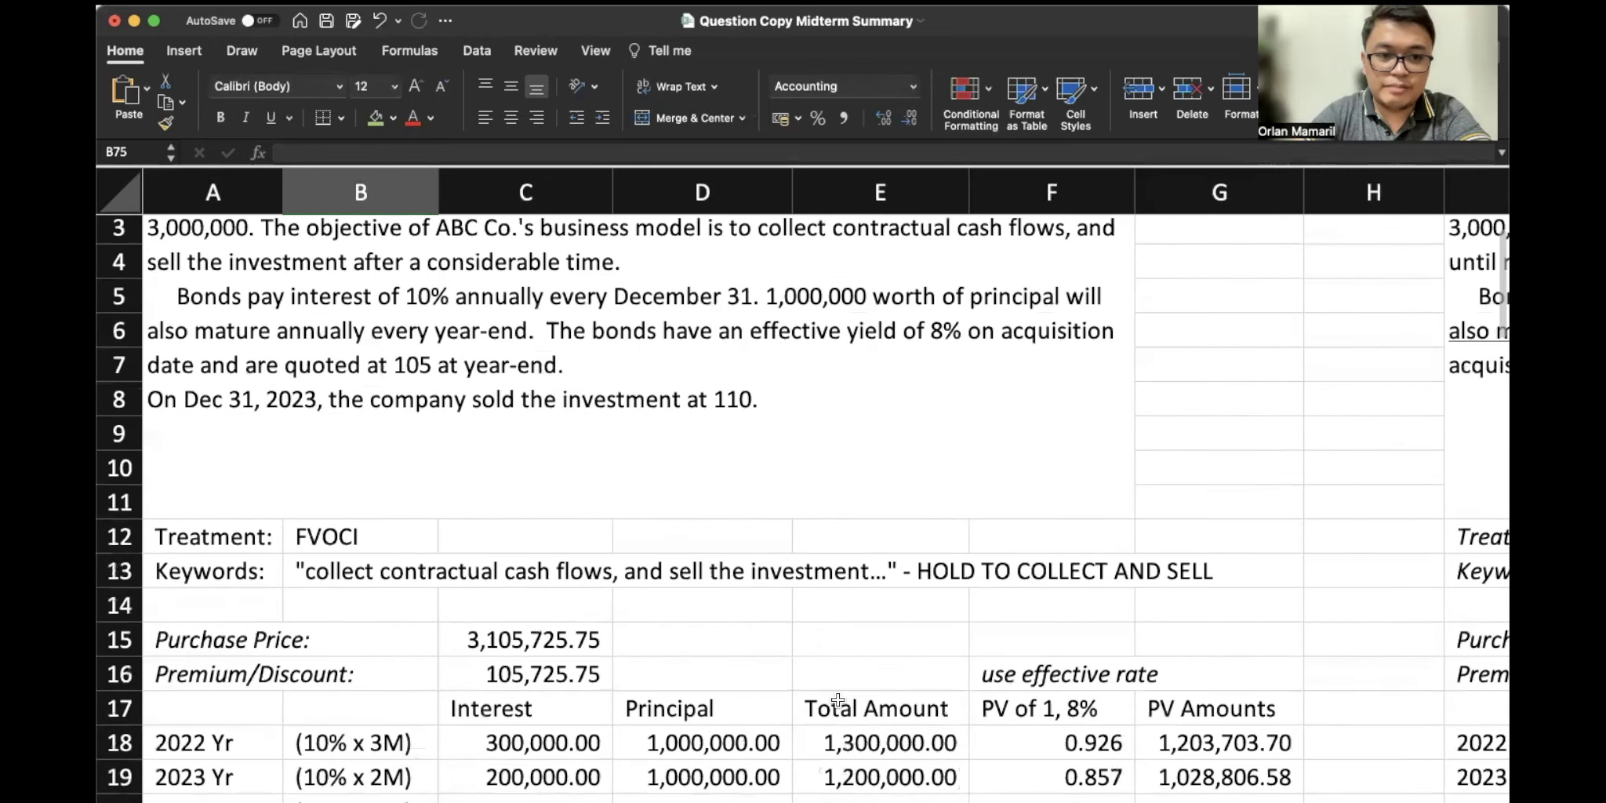
scroll(259, 289, "up", 1)
scroll(479, 382, "down", 7)
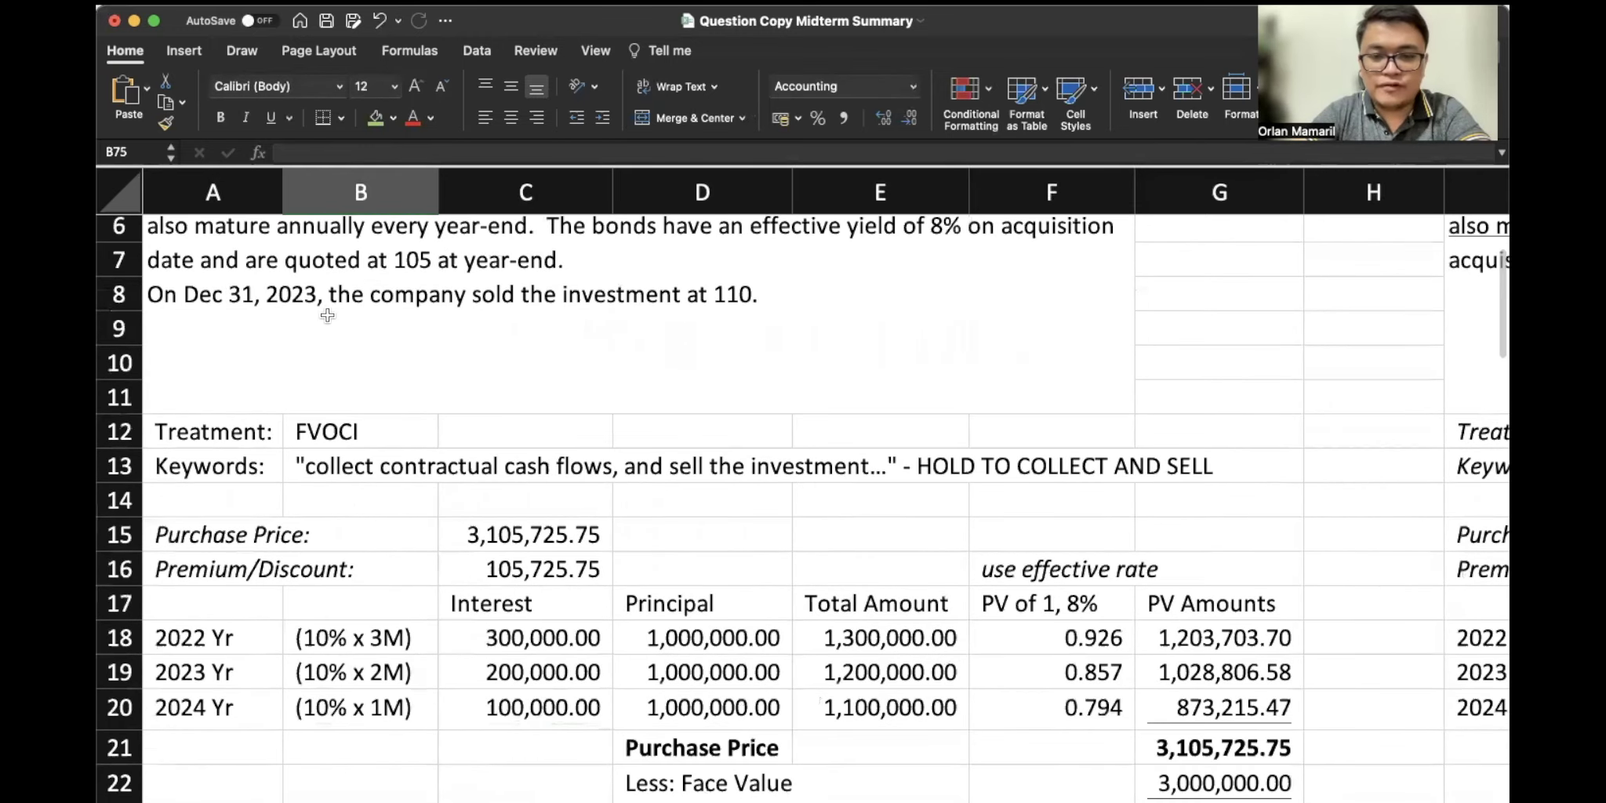
left_click(885, 635)
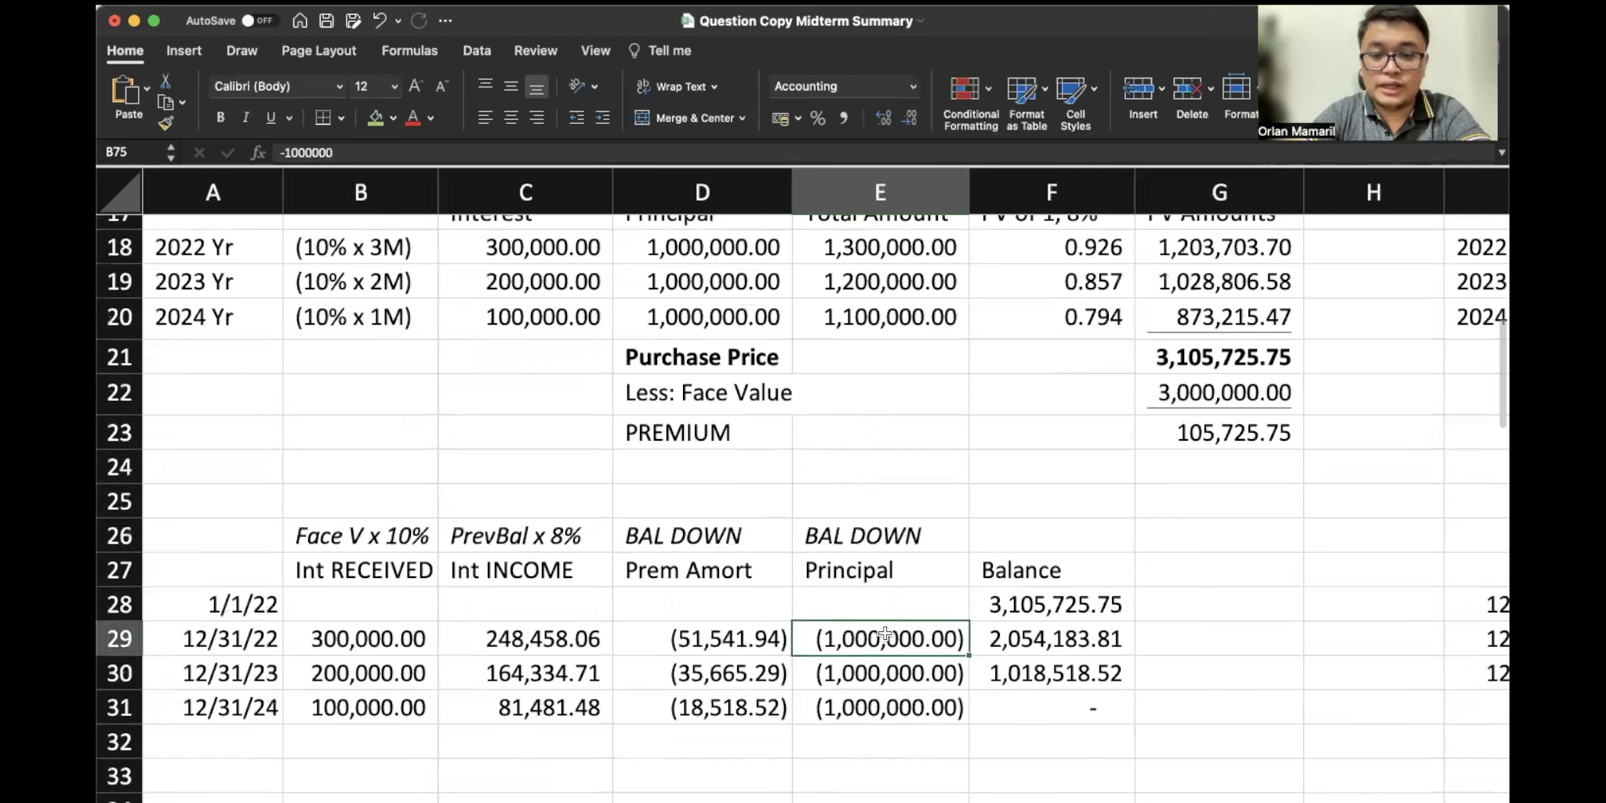
left_click_drag(885, 635, 885, 681)
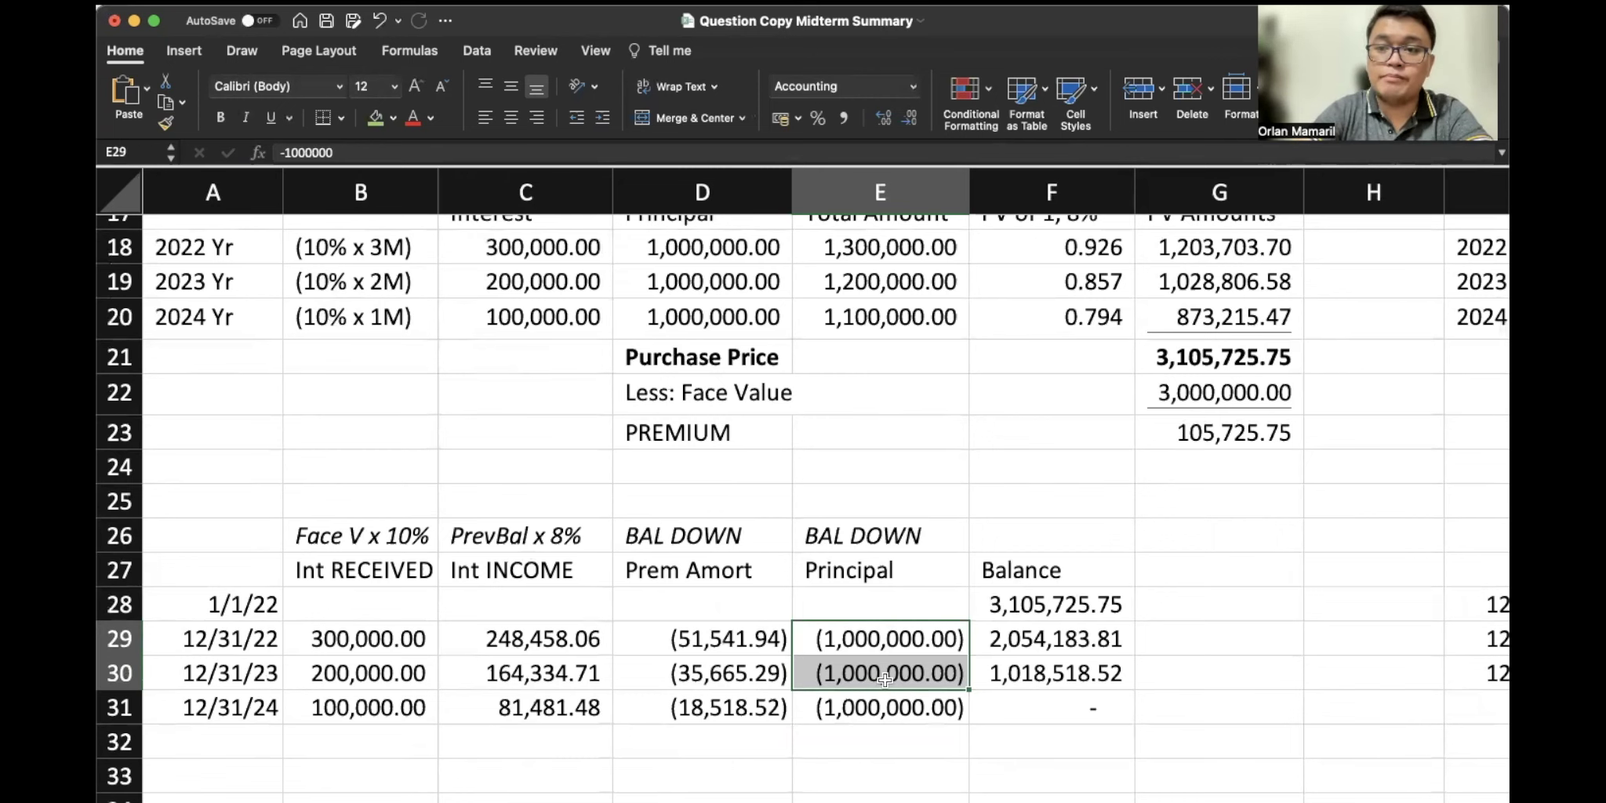
scroll(885, 679, "up", 8)
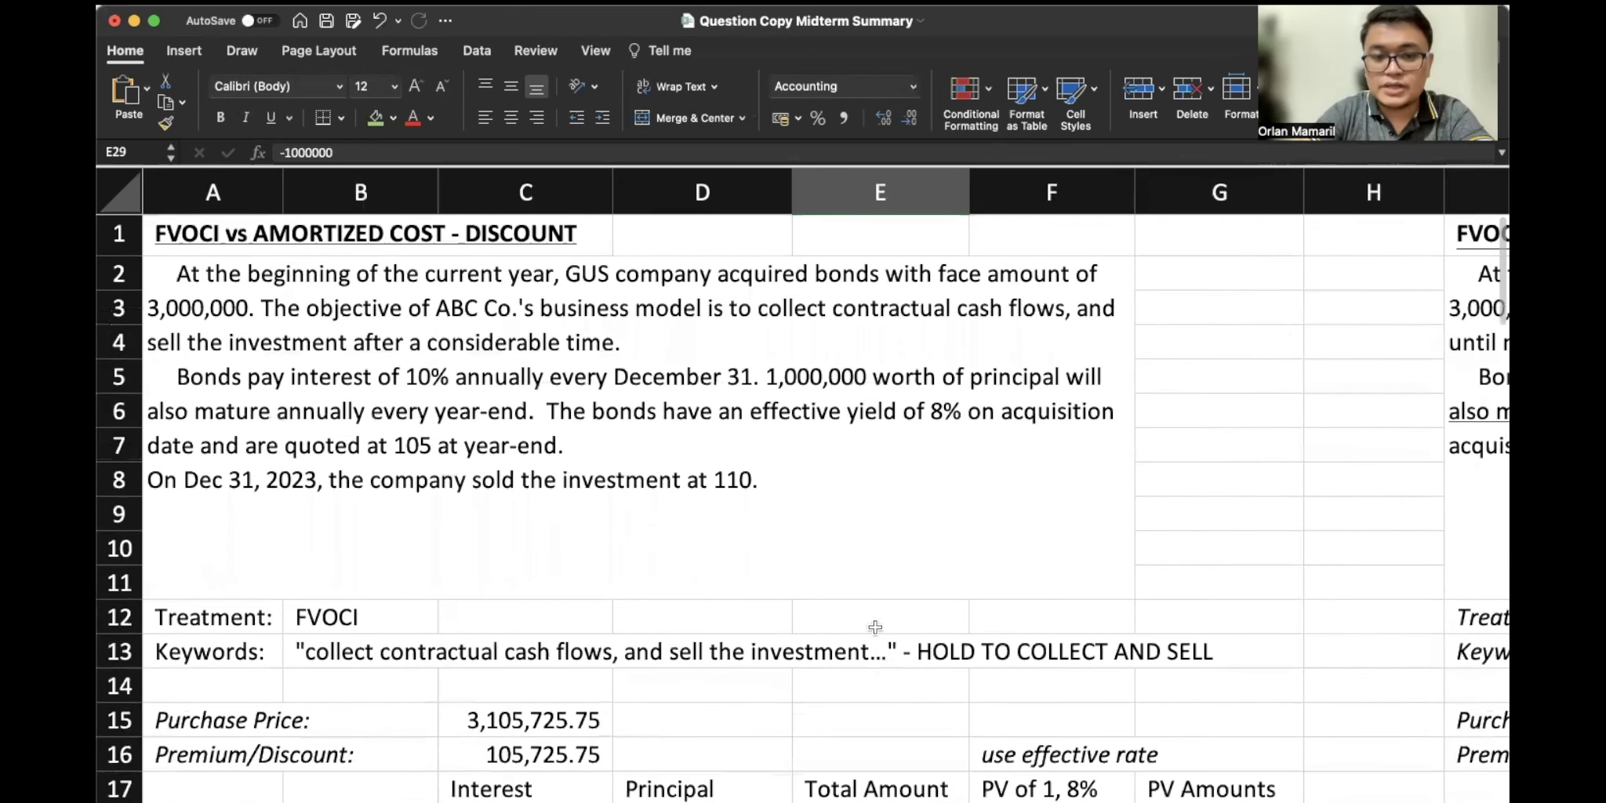
left_click(746, 479)
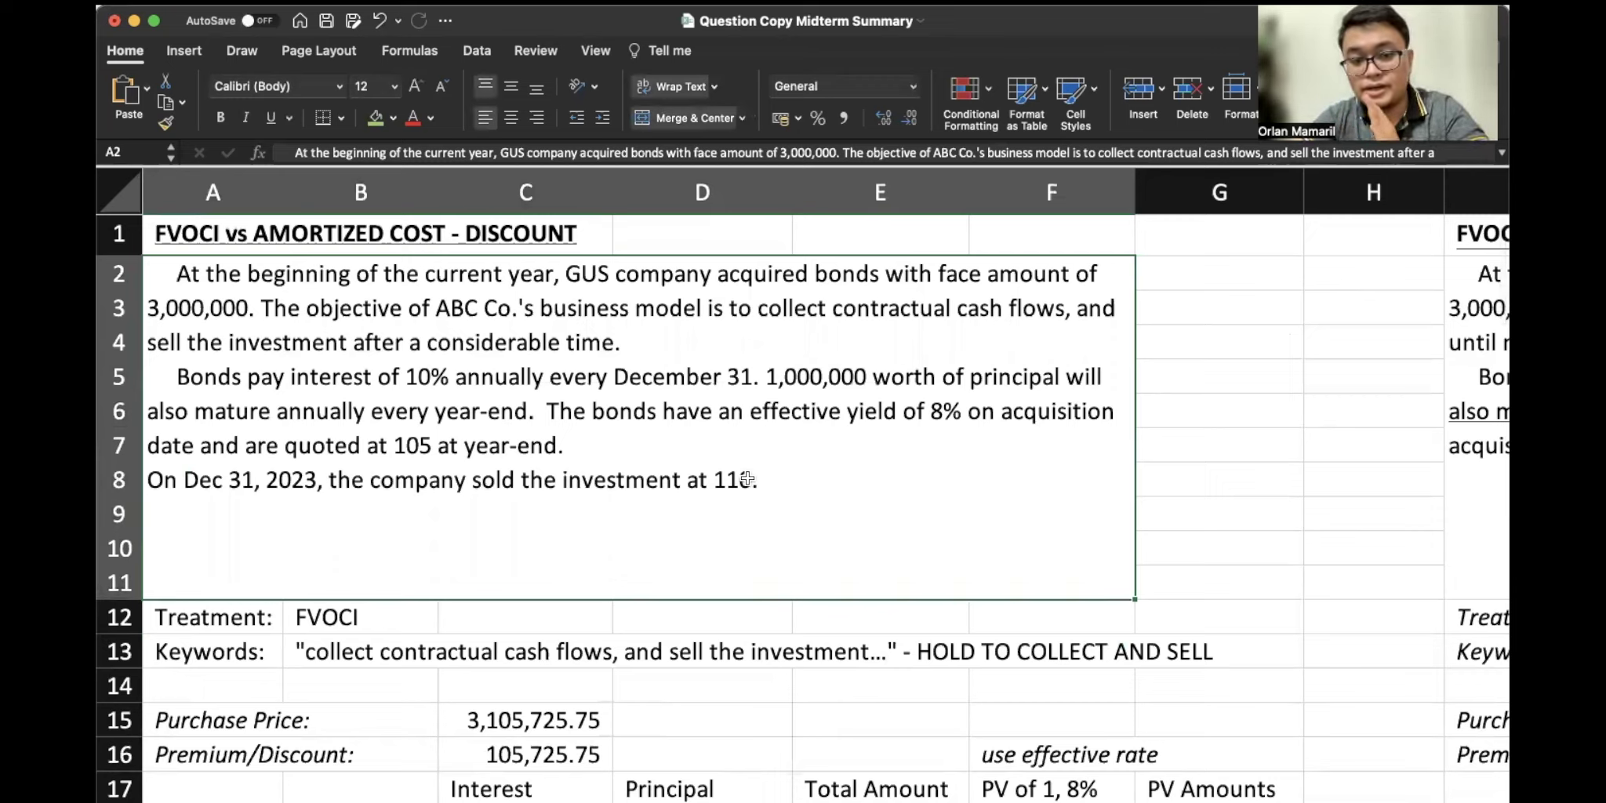
scroll(747, 478, "down", 10)
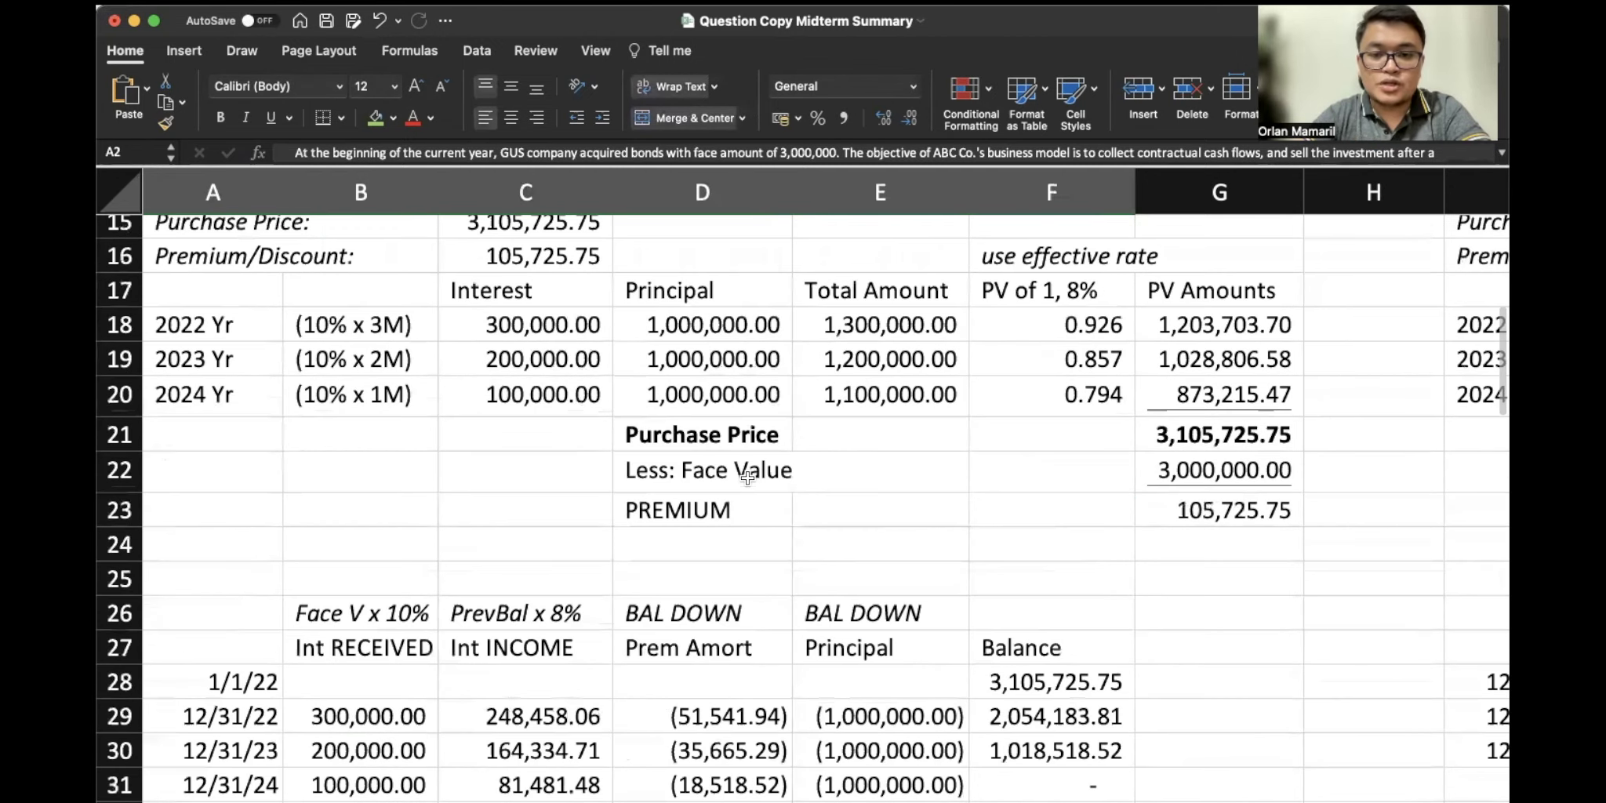
scroll(747, 479, "down", 7)
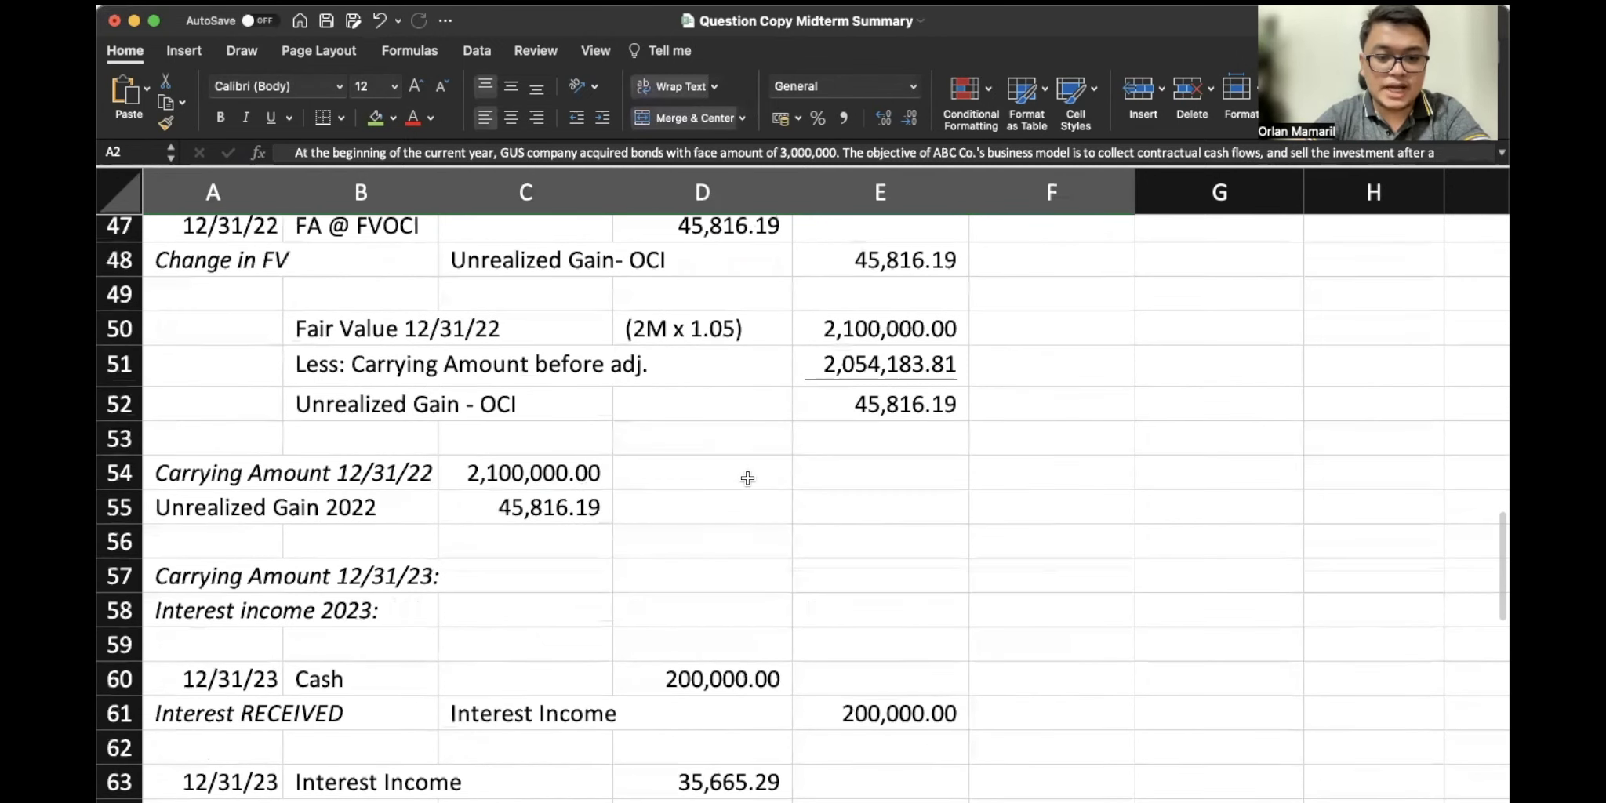
scroll(746, 478, "down", 3)
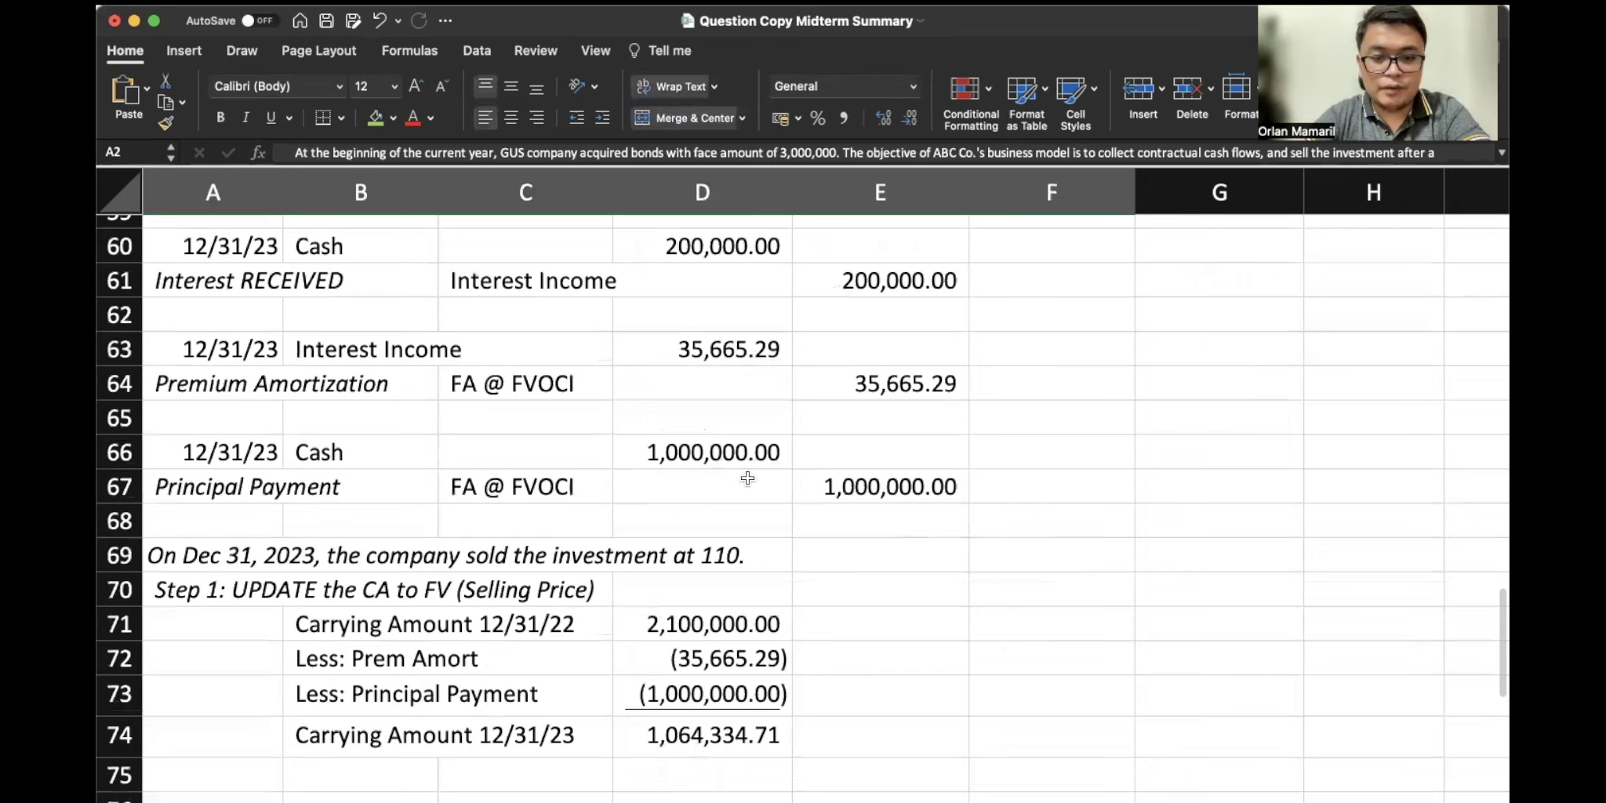
Add 'Selling Price' with note '(1M Face value x 110%)' and underlined =1000000*1.1 in D75
left_click(404, 683)
type("Selling Price")
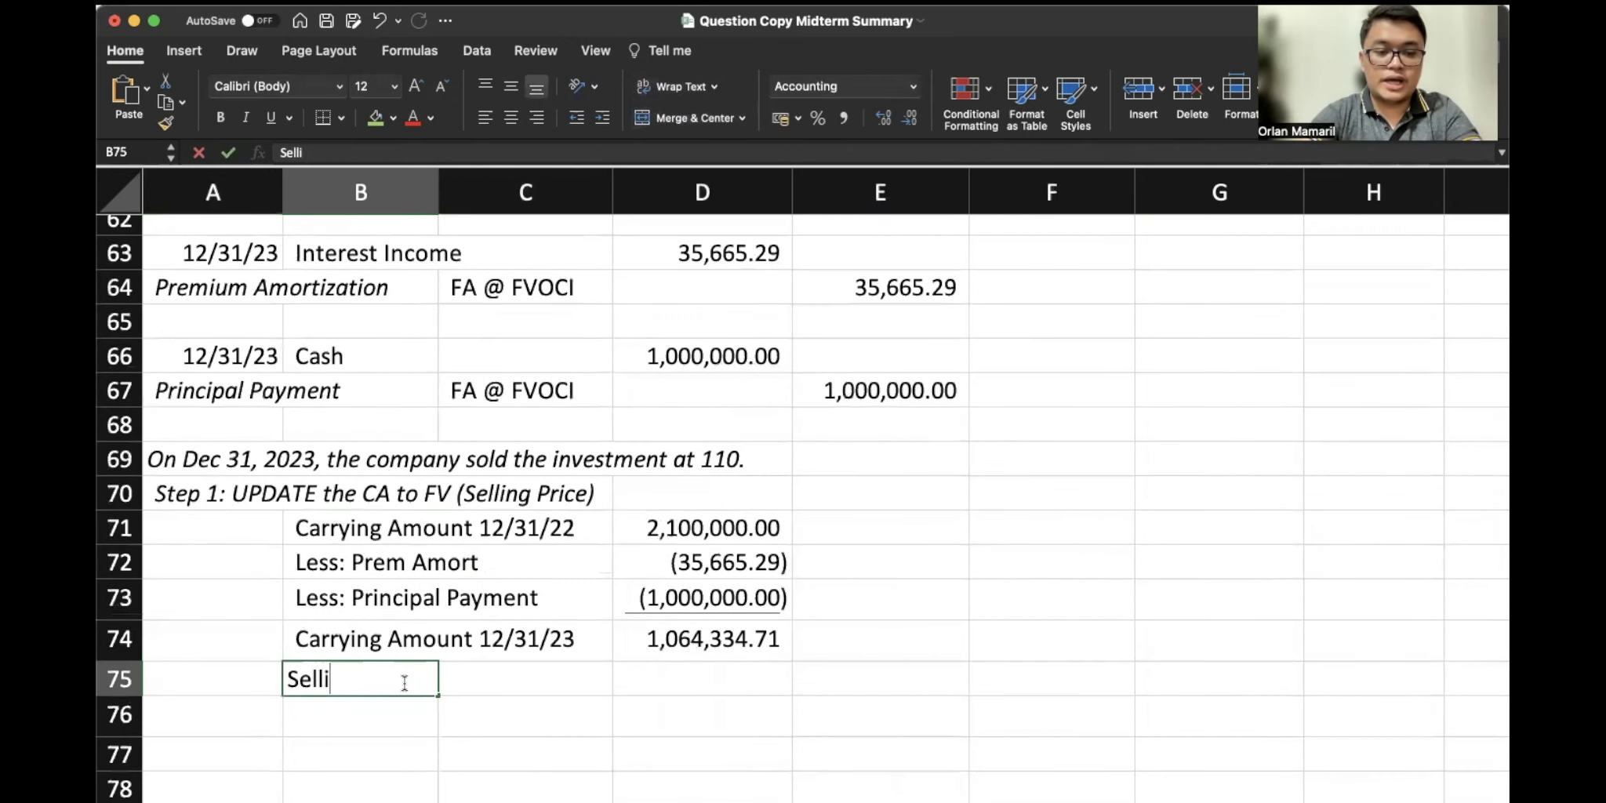
key("Tab")
key("Tab")
key("Tab")
type("(1")
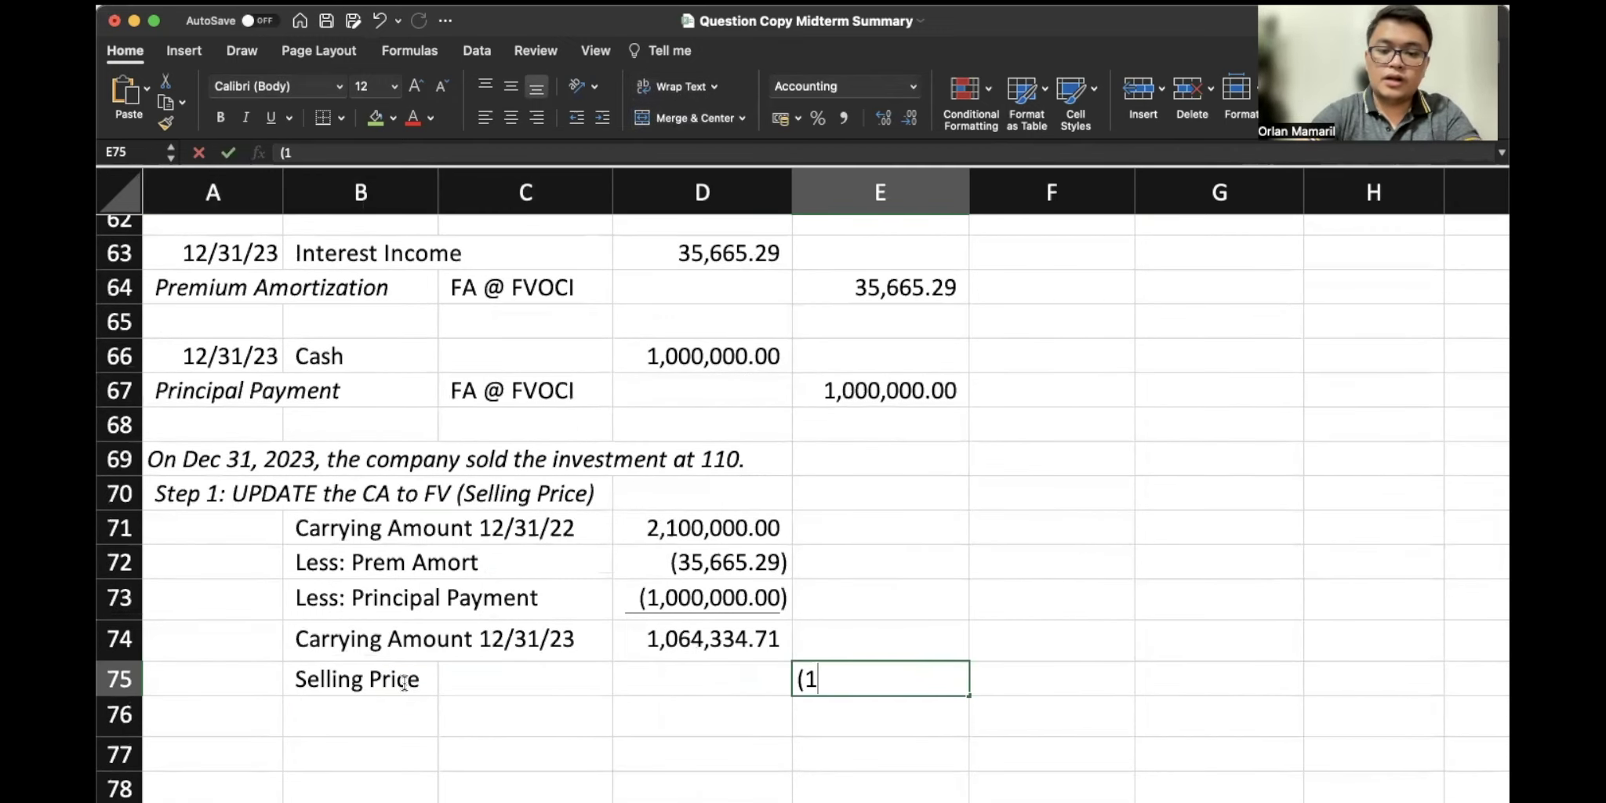
type("M Face value x")
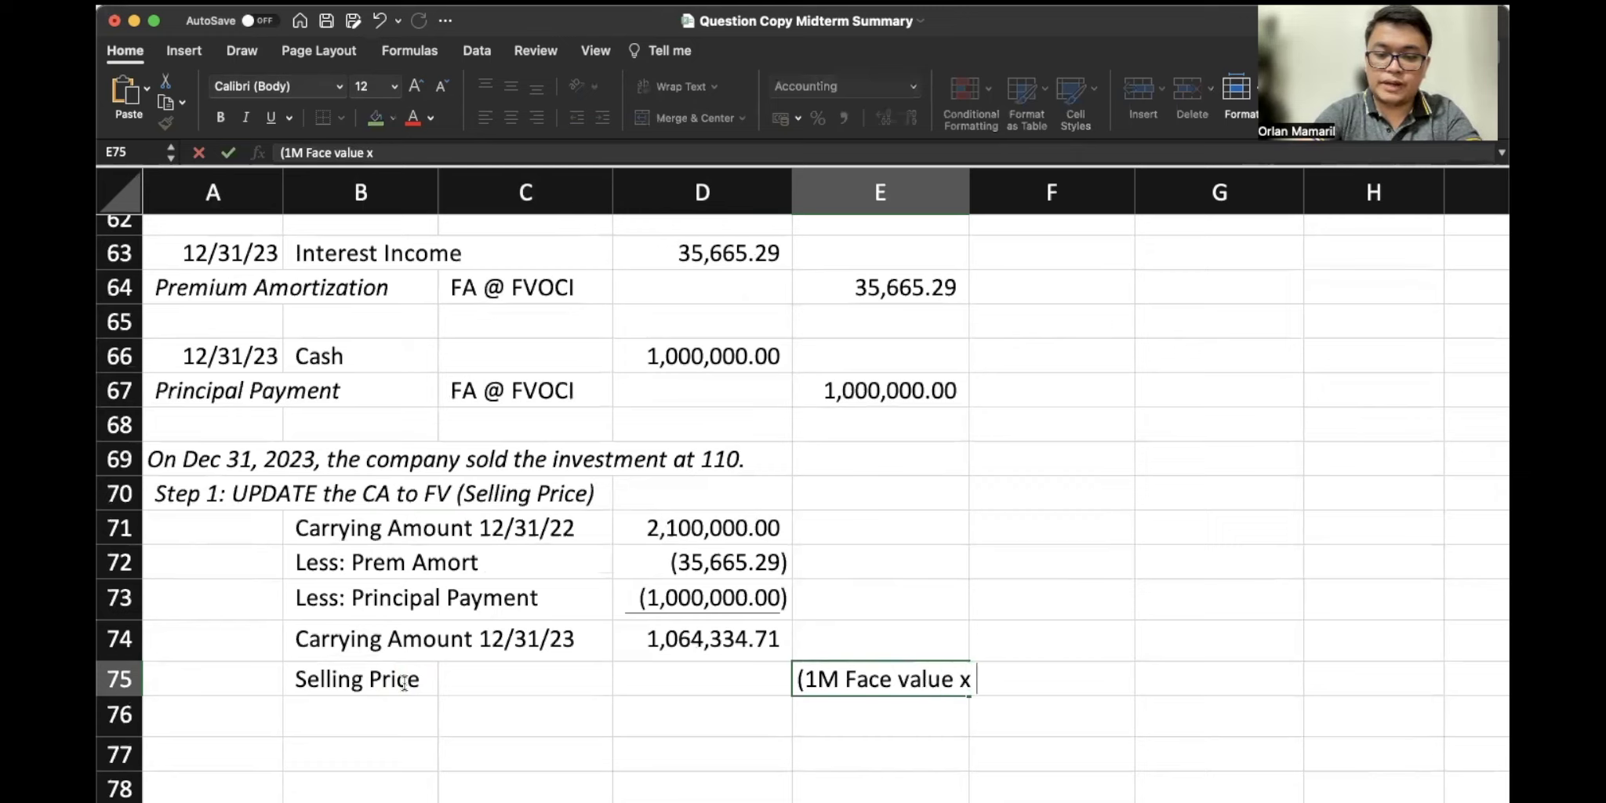
type(" 110%)")
key("Return")
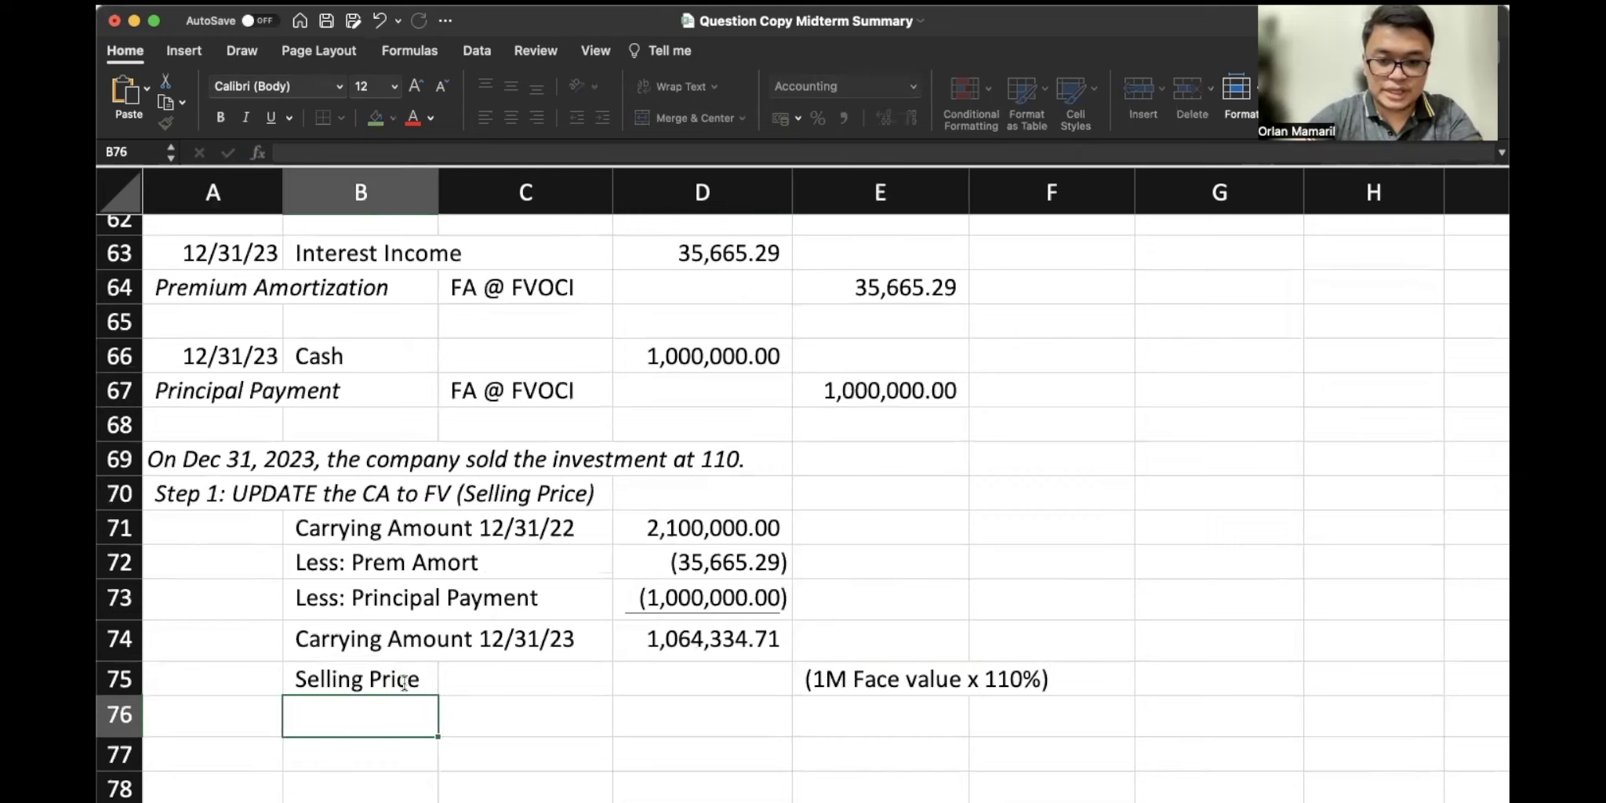
key("Tab")
key("Up")
key("Right")
type("=1000")
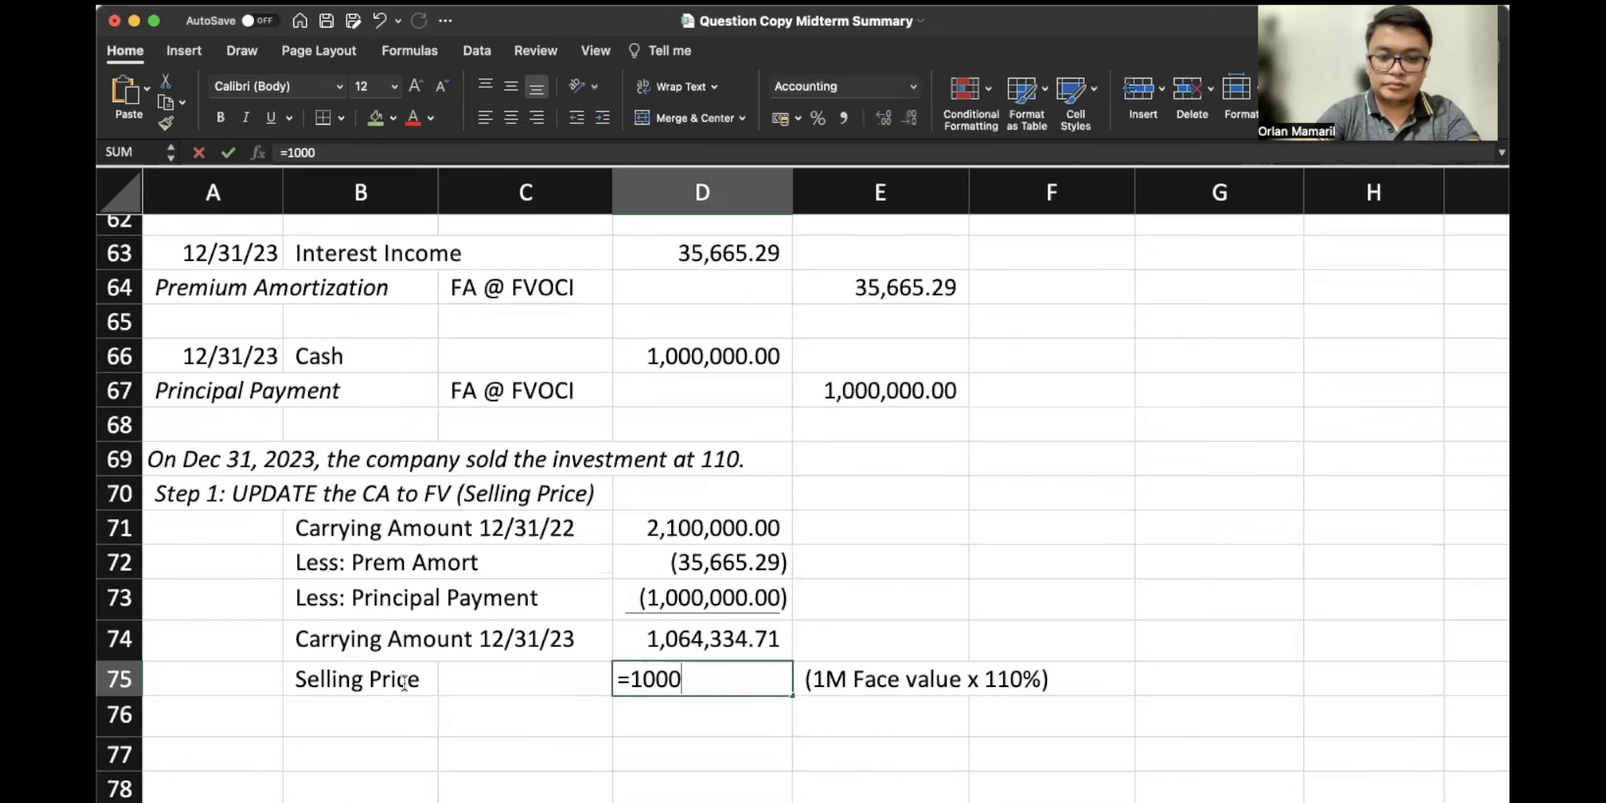
type("000*1.1")
key("Return")
key("Up")
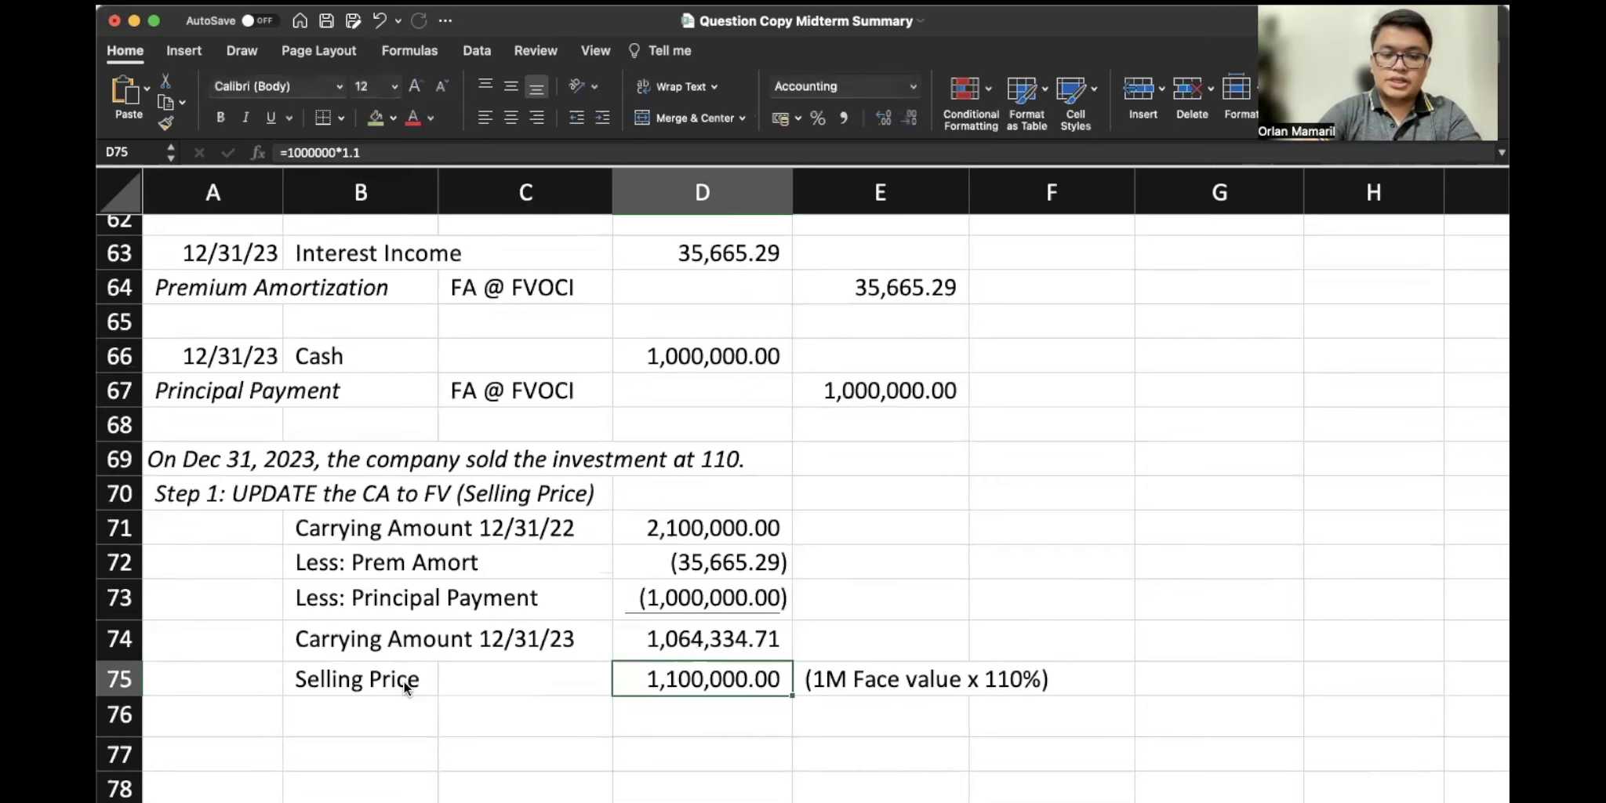
key("super+u")
Label B76 'Unrealized Gain= FVOCI' and enter a first subtraction formula in D76
scroll(407, 689, "up", 1)
key("Down")
key("Left")
key("Left")
type("Unreali")
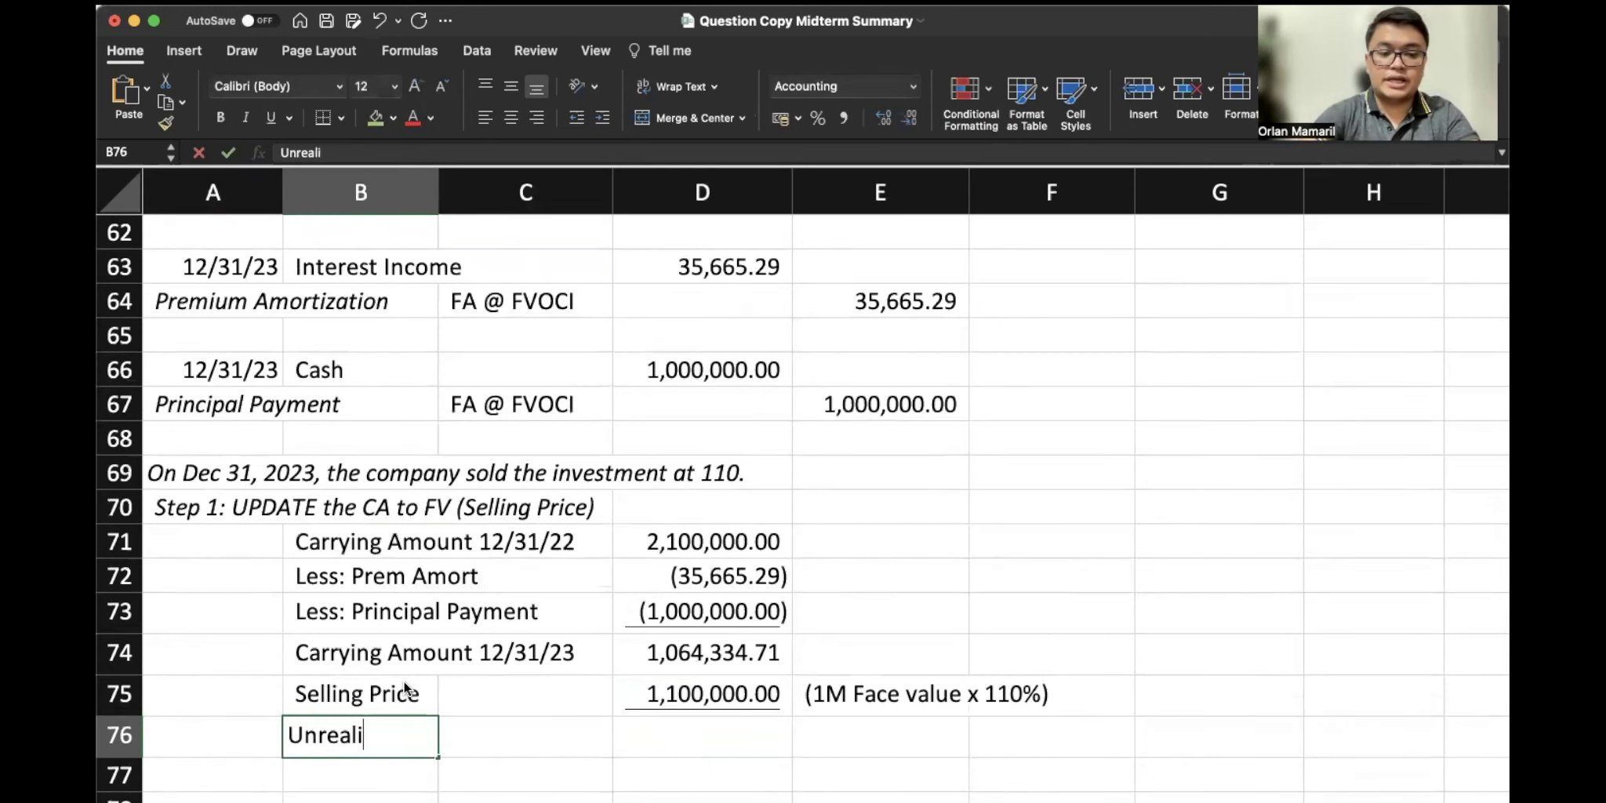
type("zed Gain")
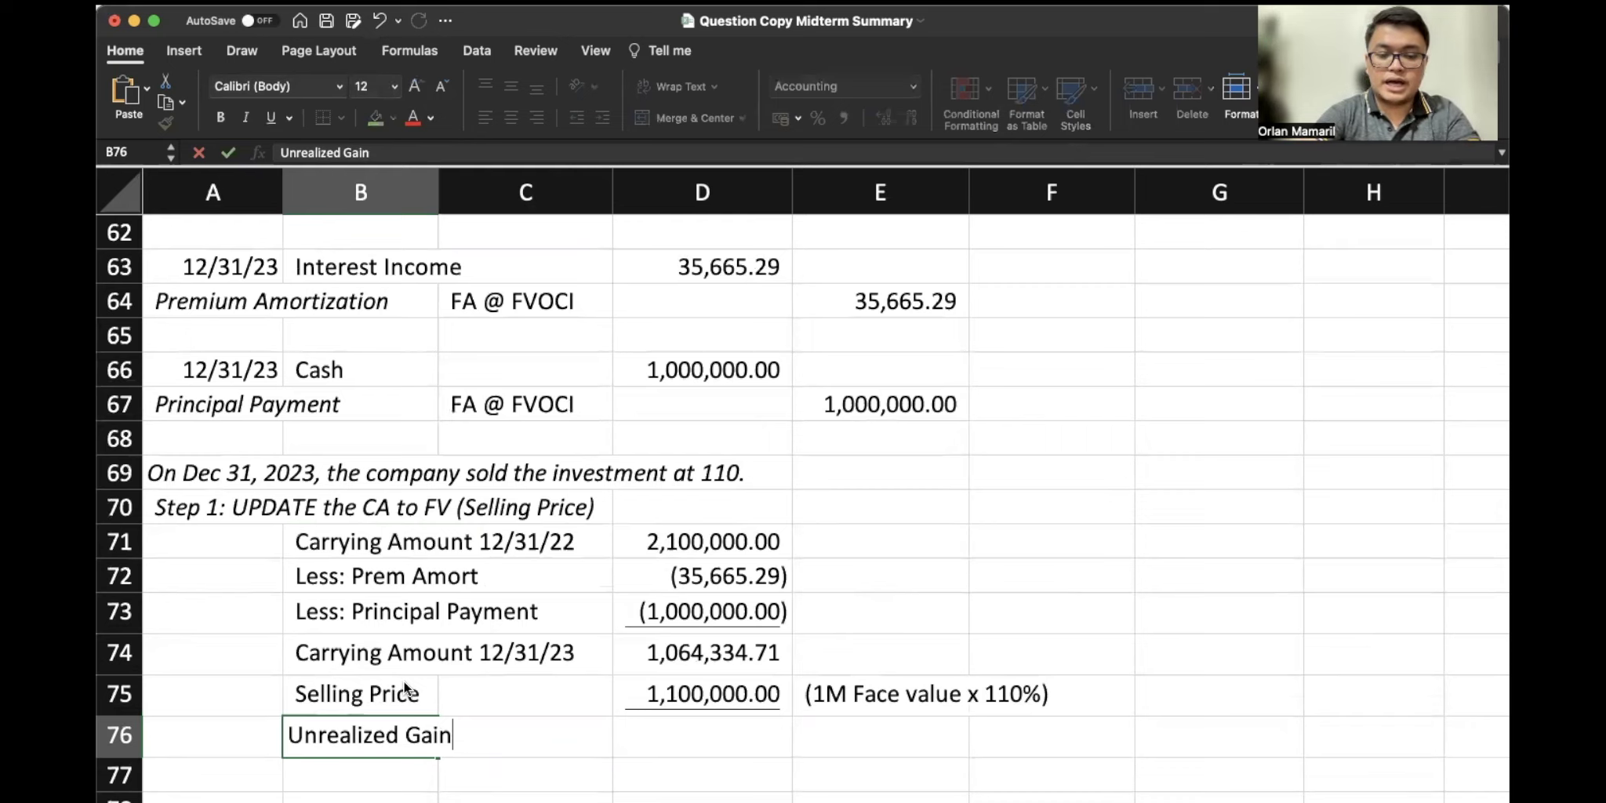
type("= FVOCI")
key("Right")
key("Right")
type("=")
key("Up")
key("Up")
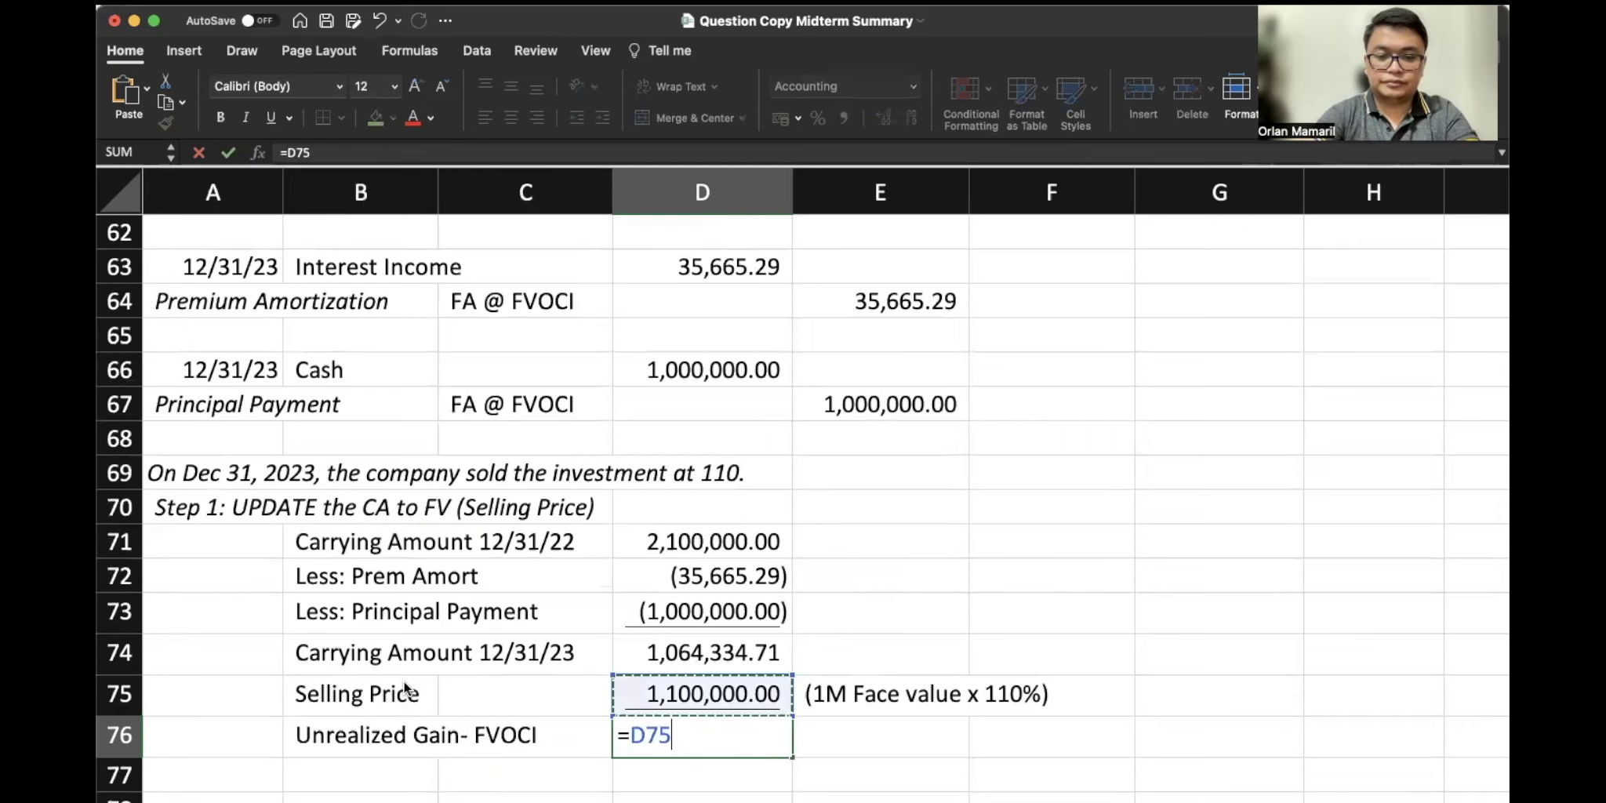
type("-")
key("Up")
key("Return")
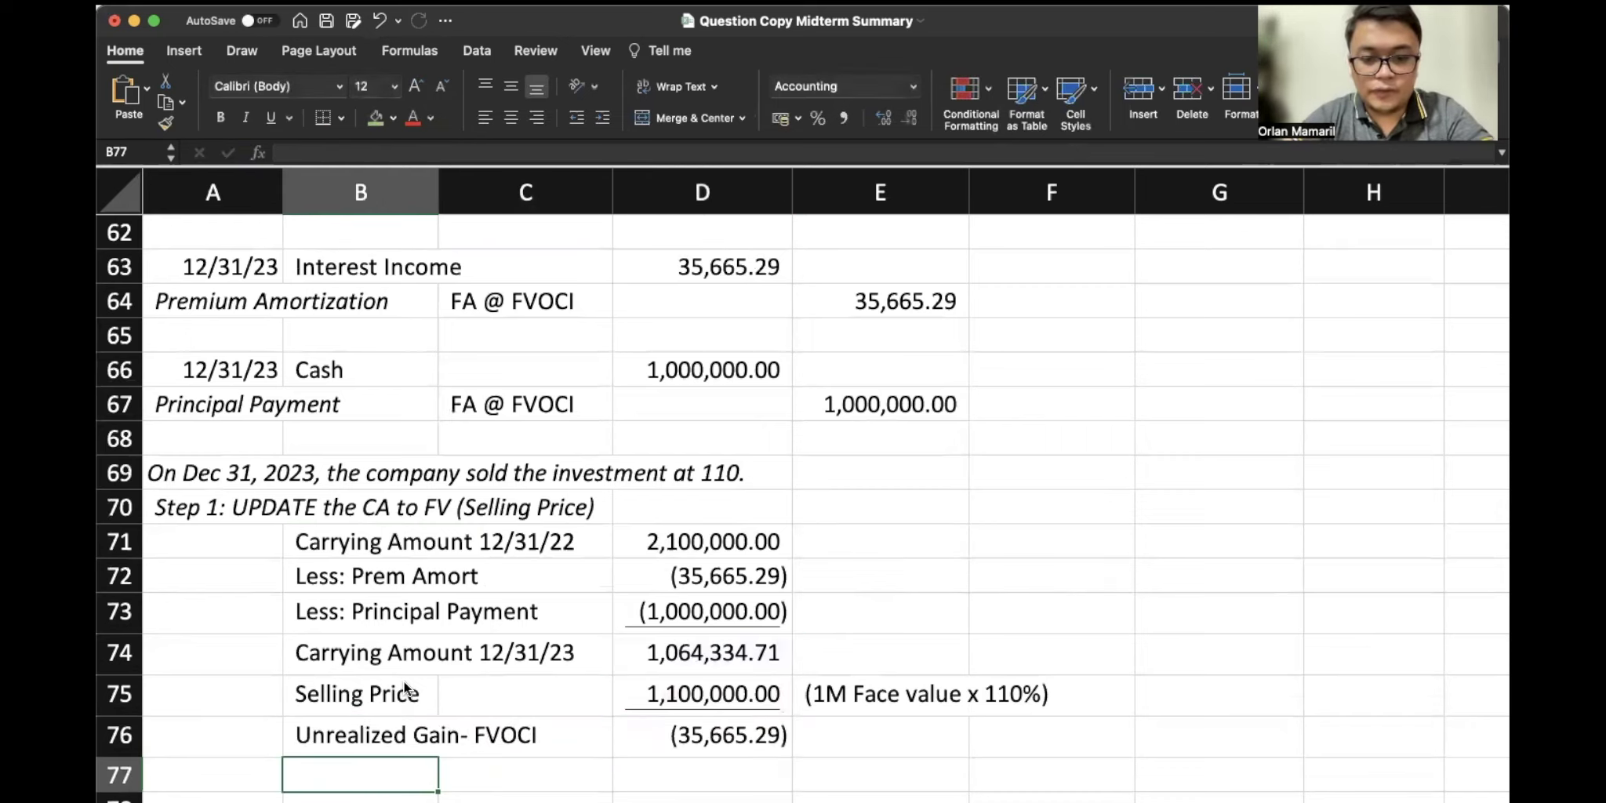
Correct the D76 gain formula to =D75-D74, giving 35,665.29
key("Right")
key("Right")
key("Up")
type("=")
key("Up")
type("-")
key("Up")
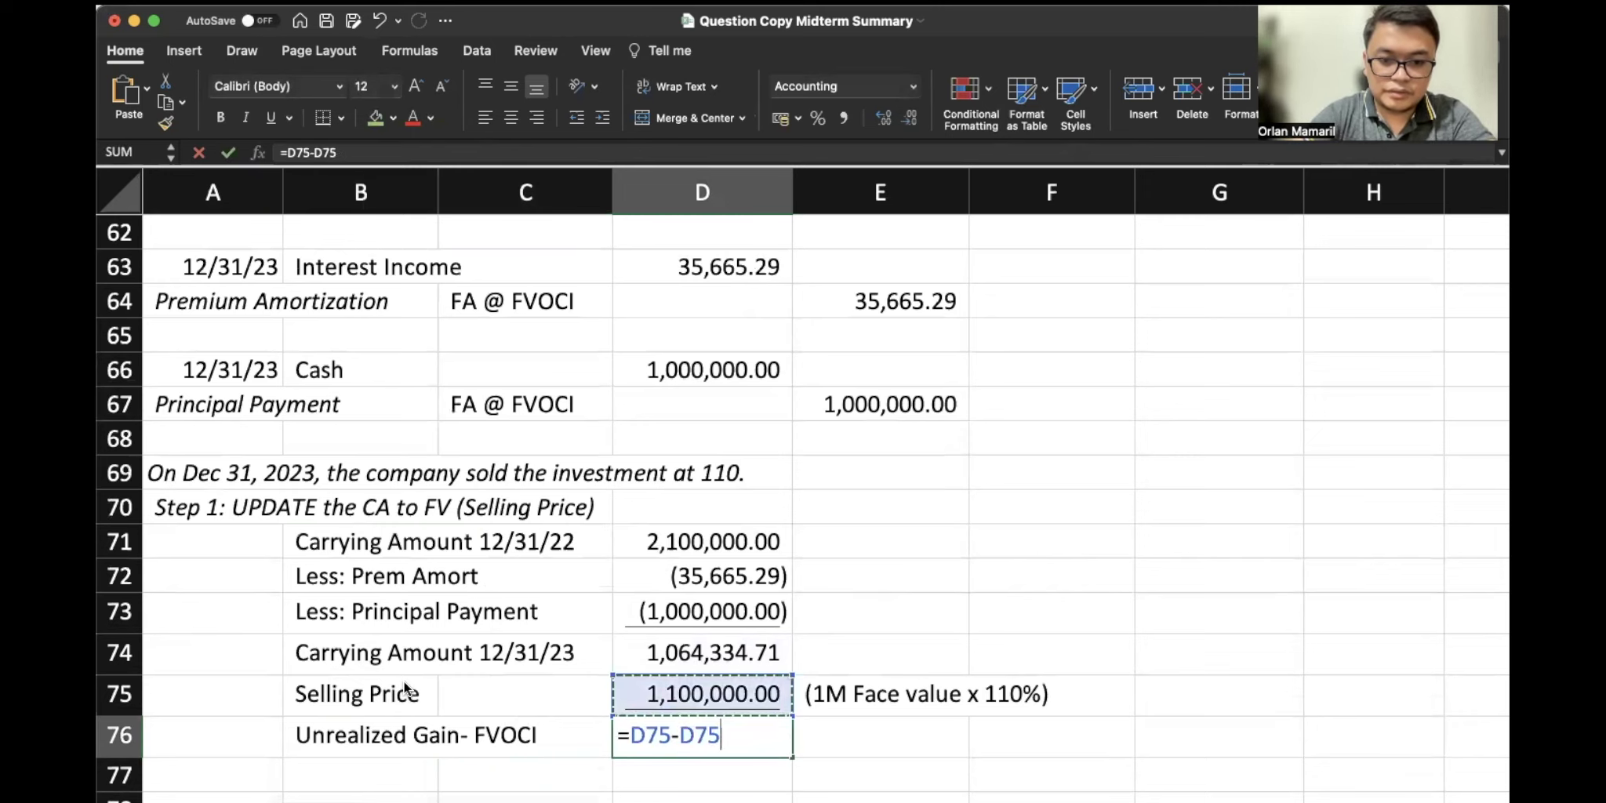
key("Up")
key("Return")
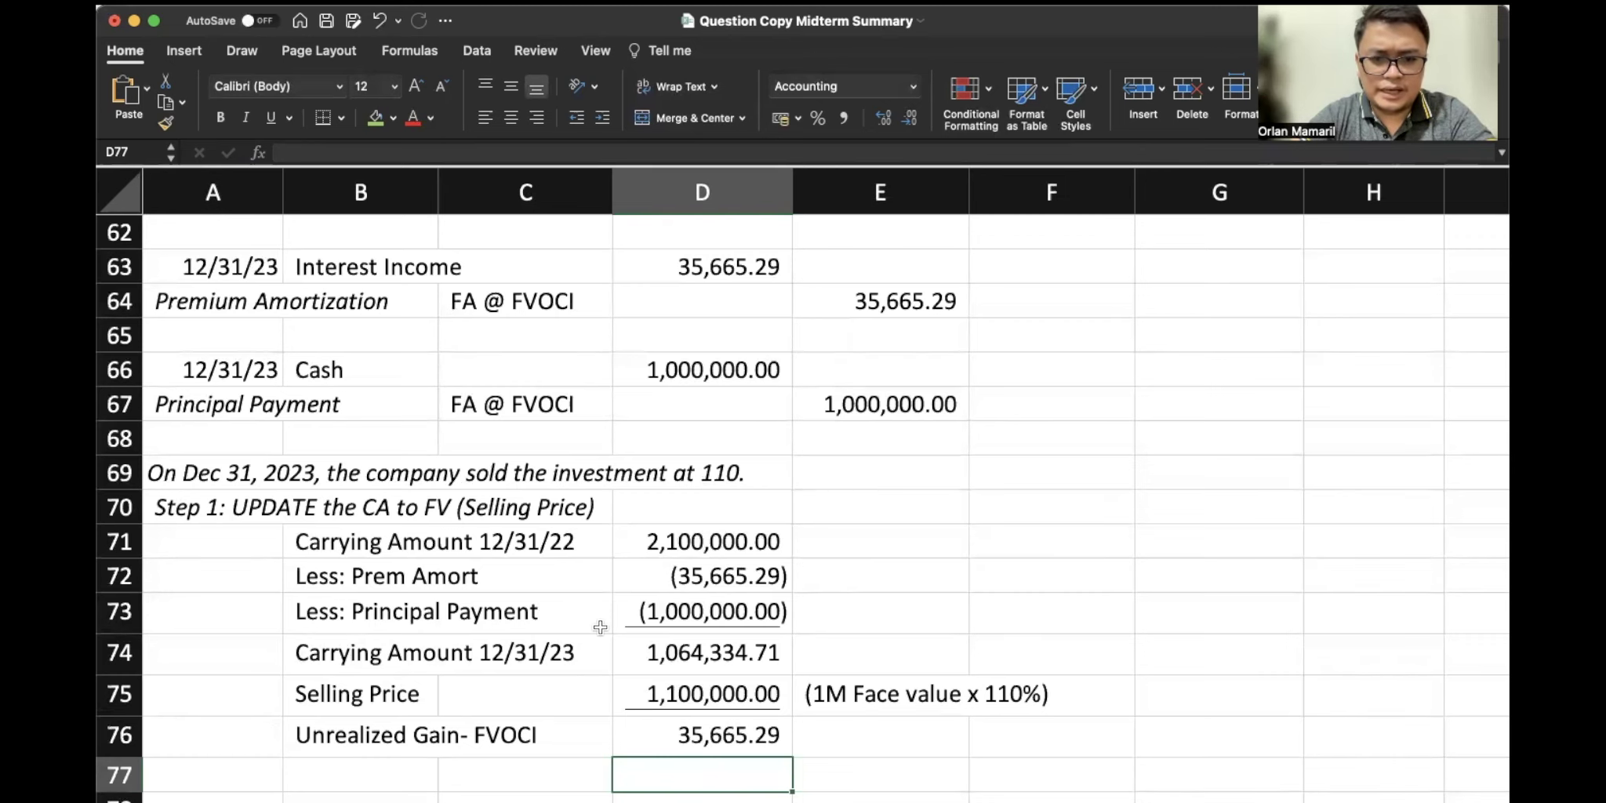
Review the 2023 premium amortization amount in the amortization table
scroll(600, 628, "up", 5)
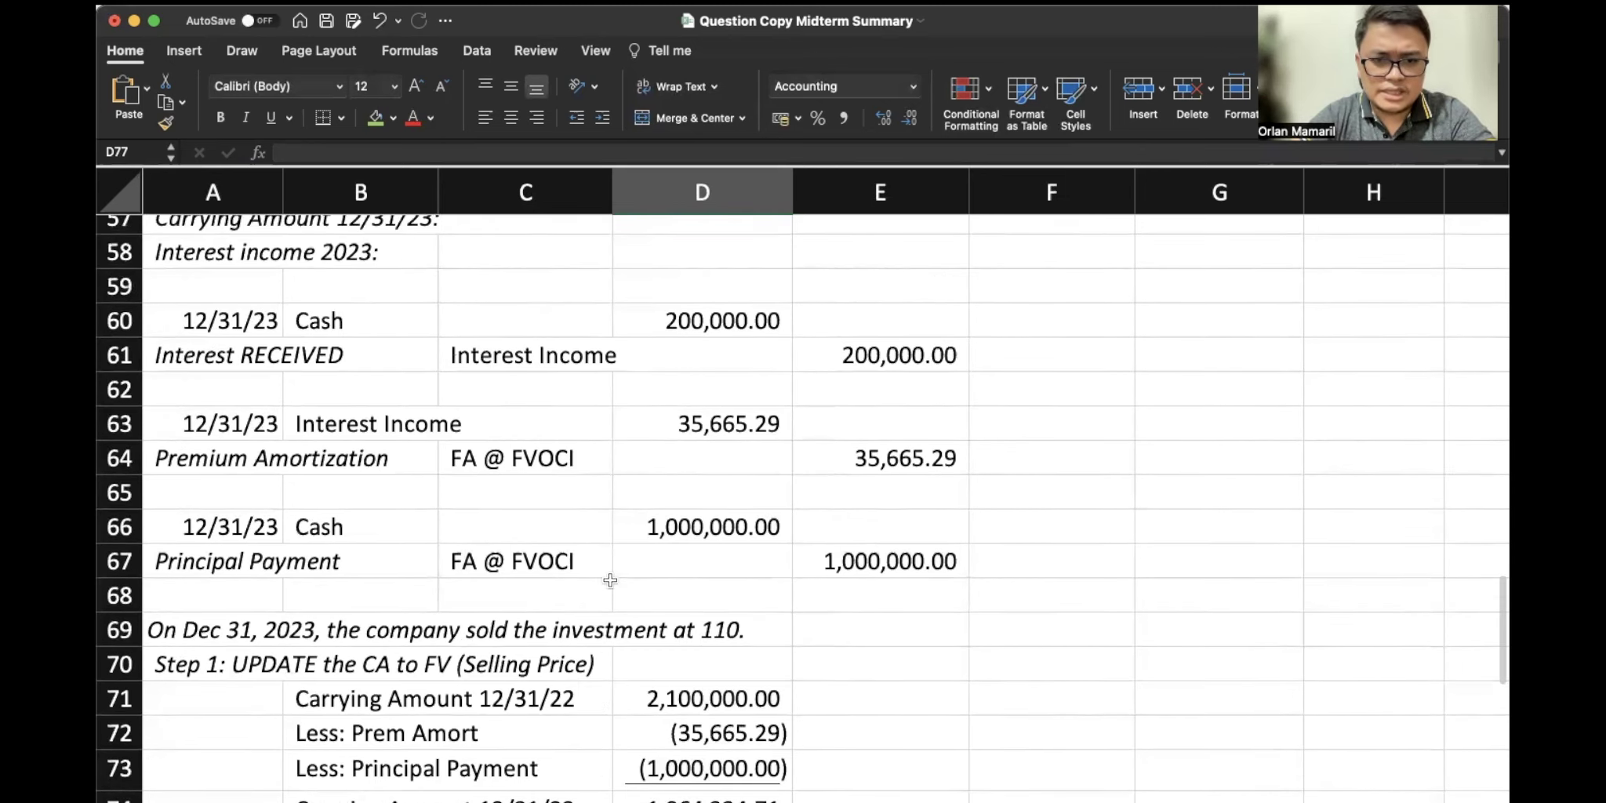
left_click(705, 435)
scroll(705, 435, "up", 10)
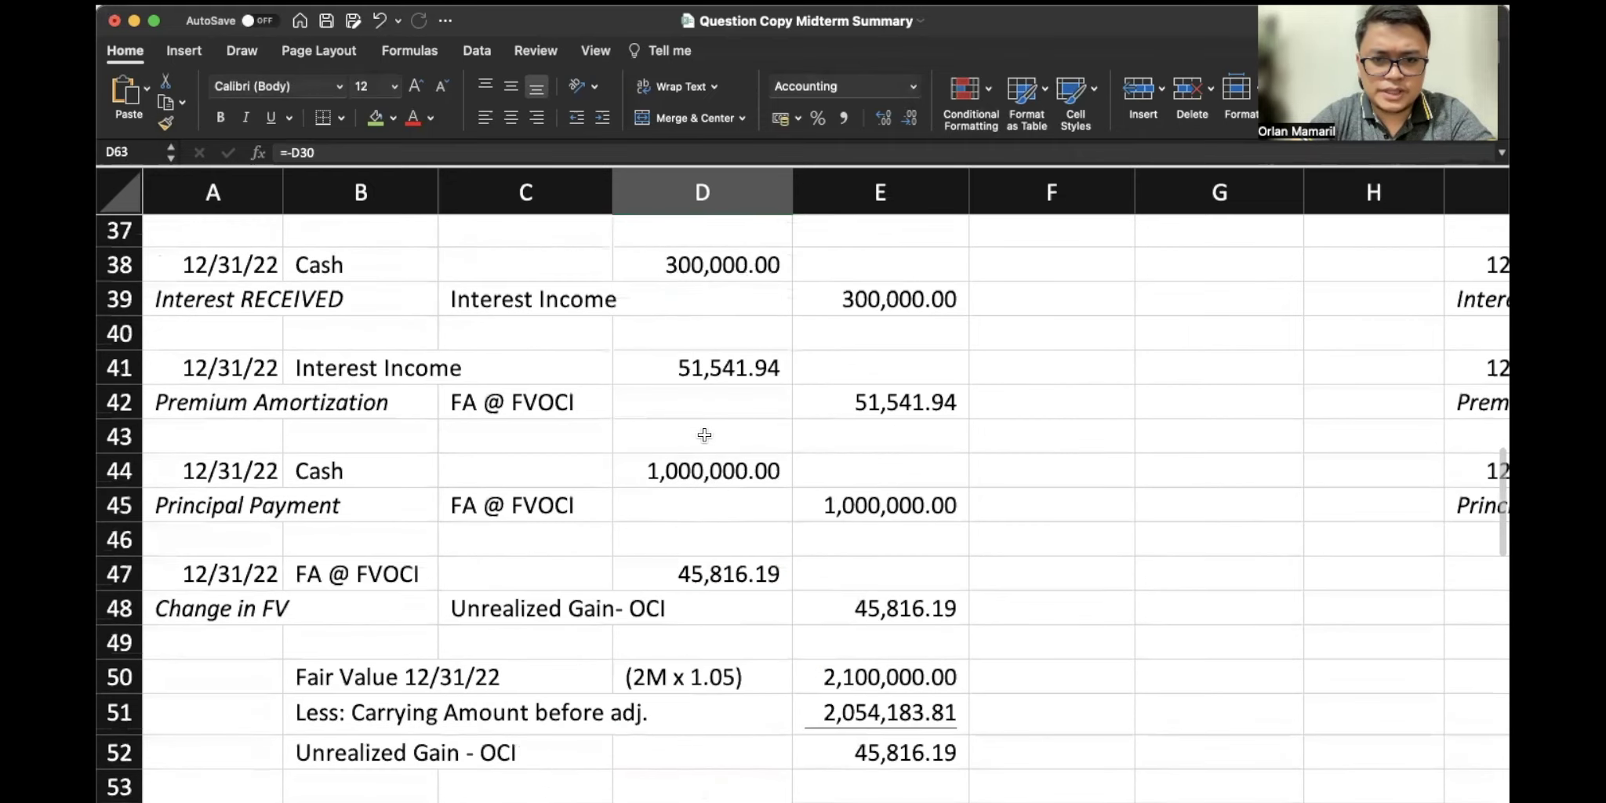
scroll(704, 434, "up", 3)
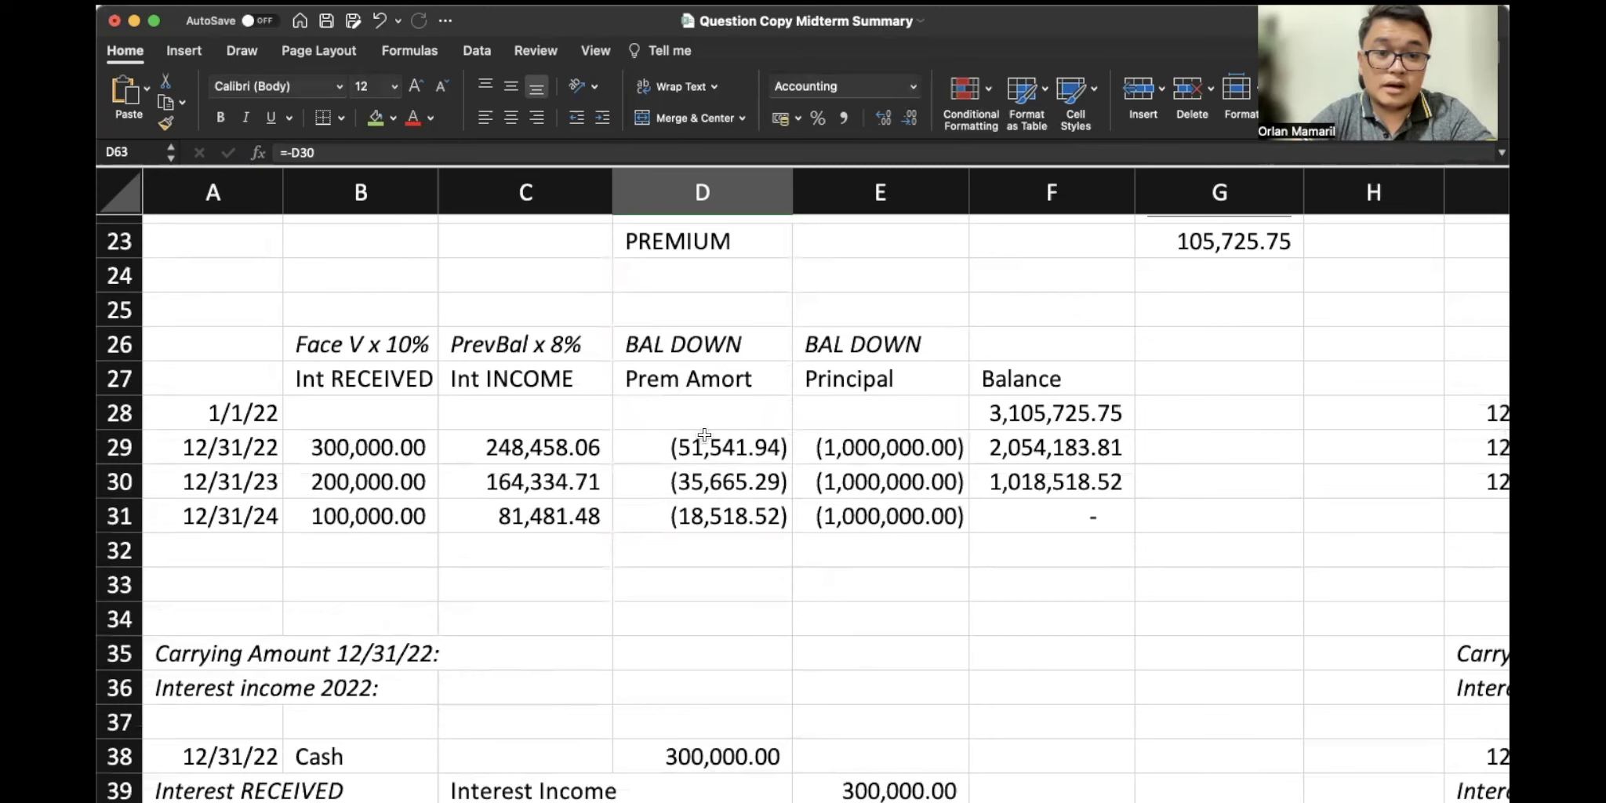
scroll(703, 450, "down", 15)
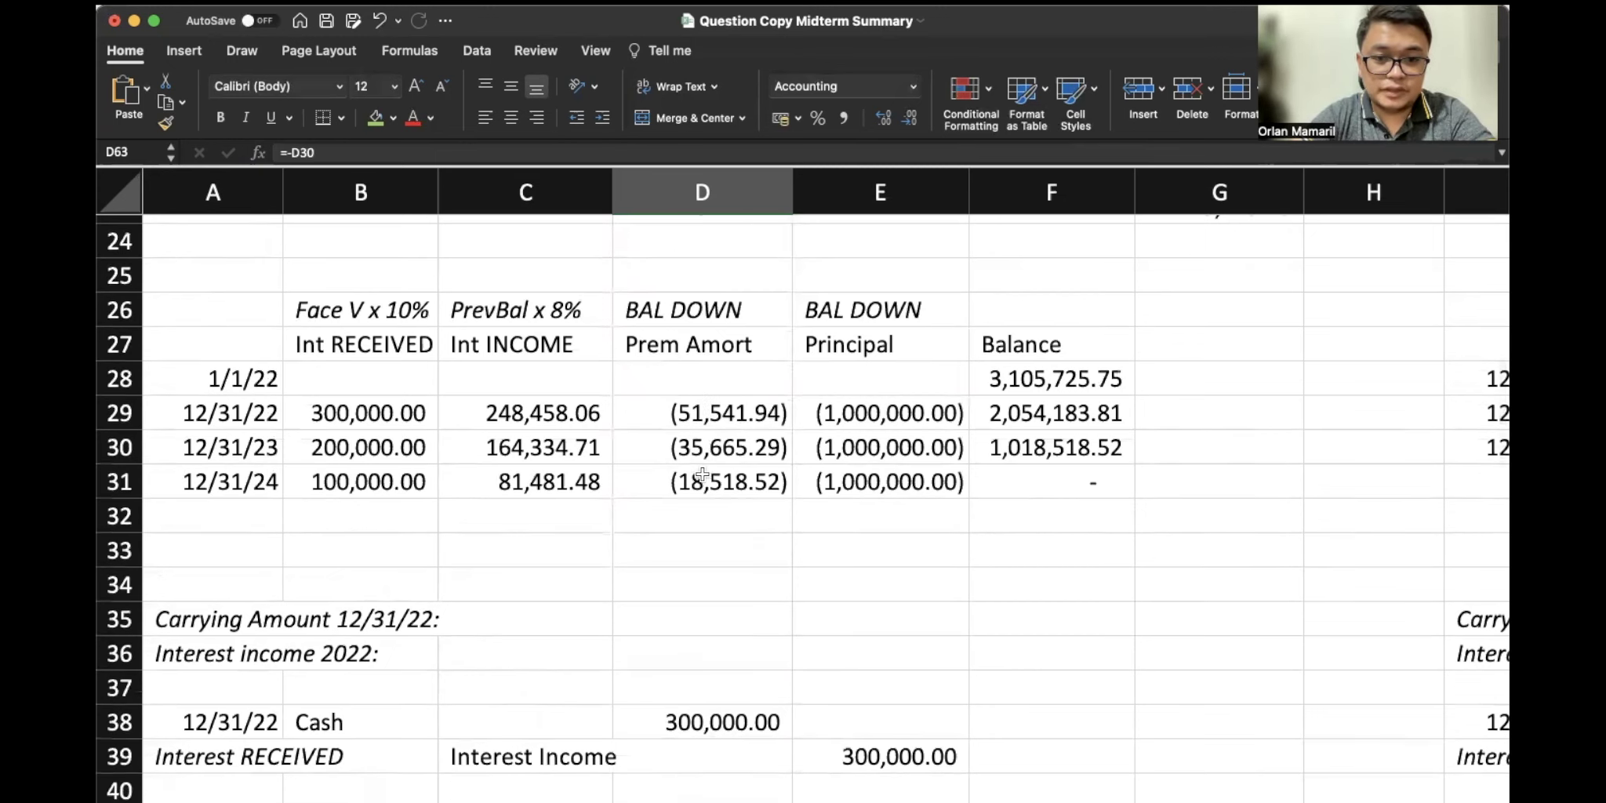
scroll(702, 474, "up", 1)
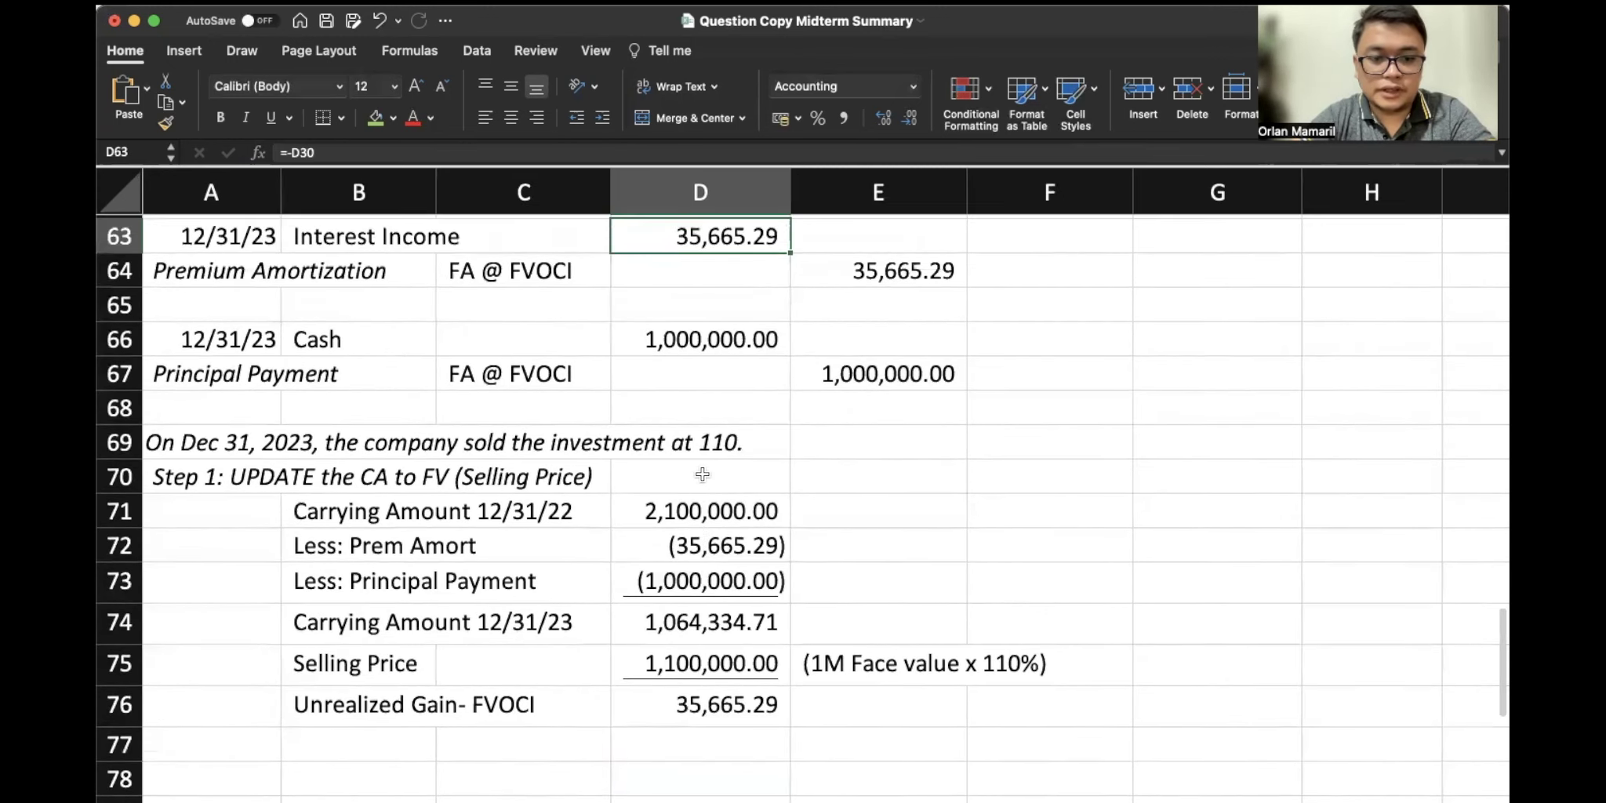
scroll(702, 474, "down", 1)
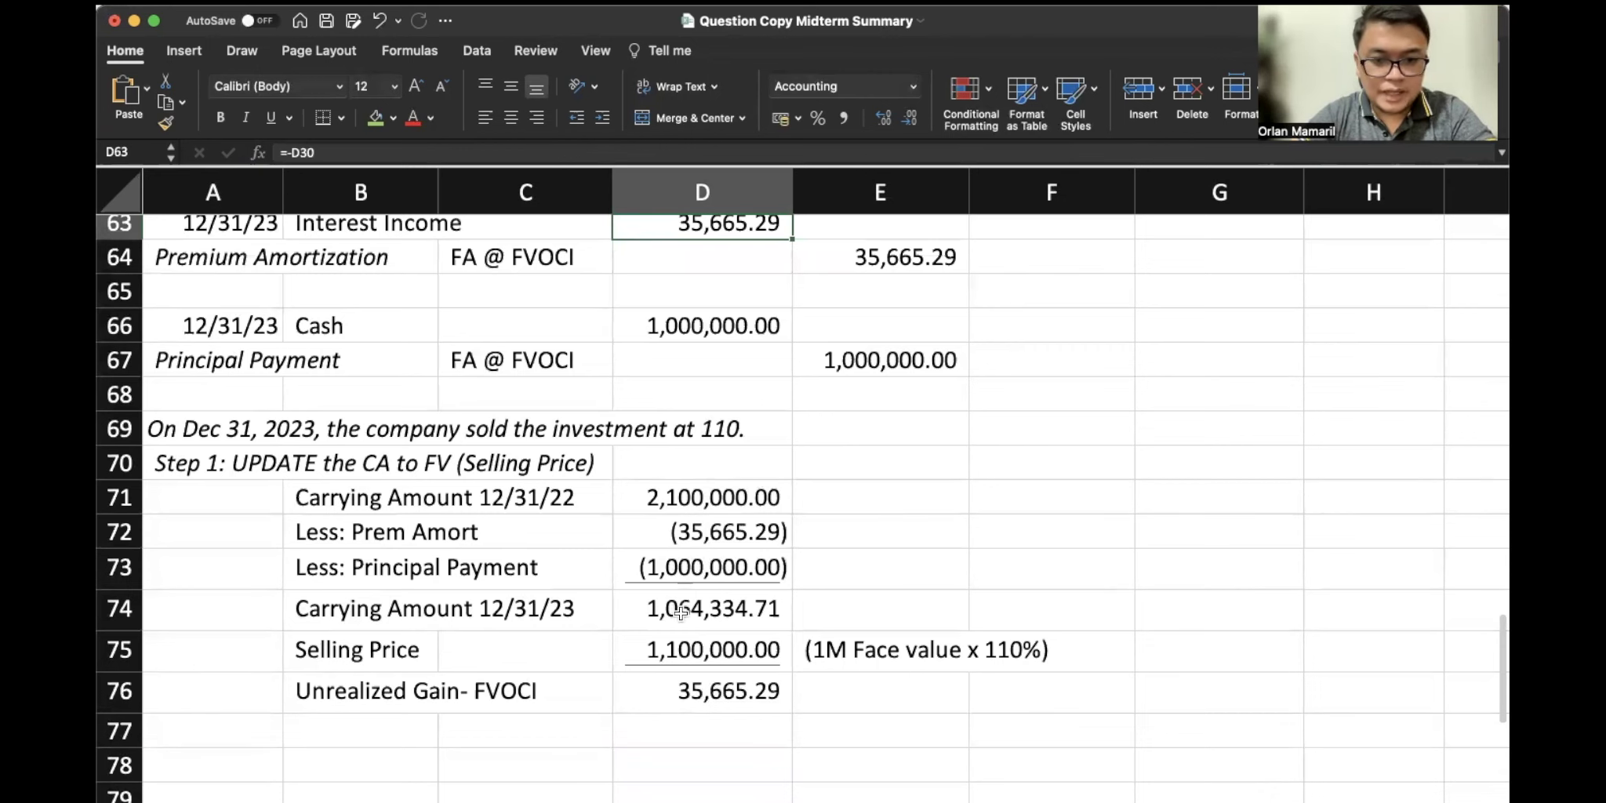
scroll(680, 613, "up", 15)
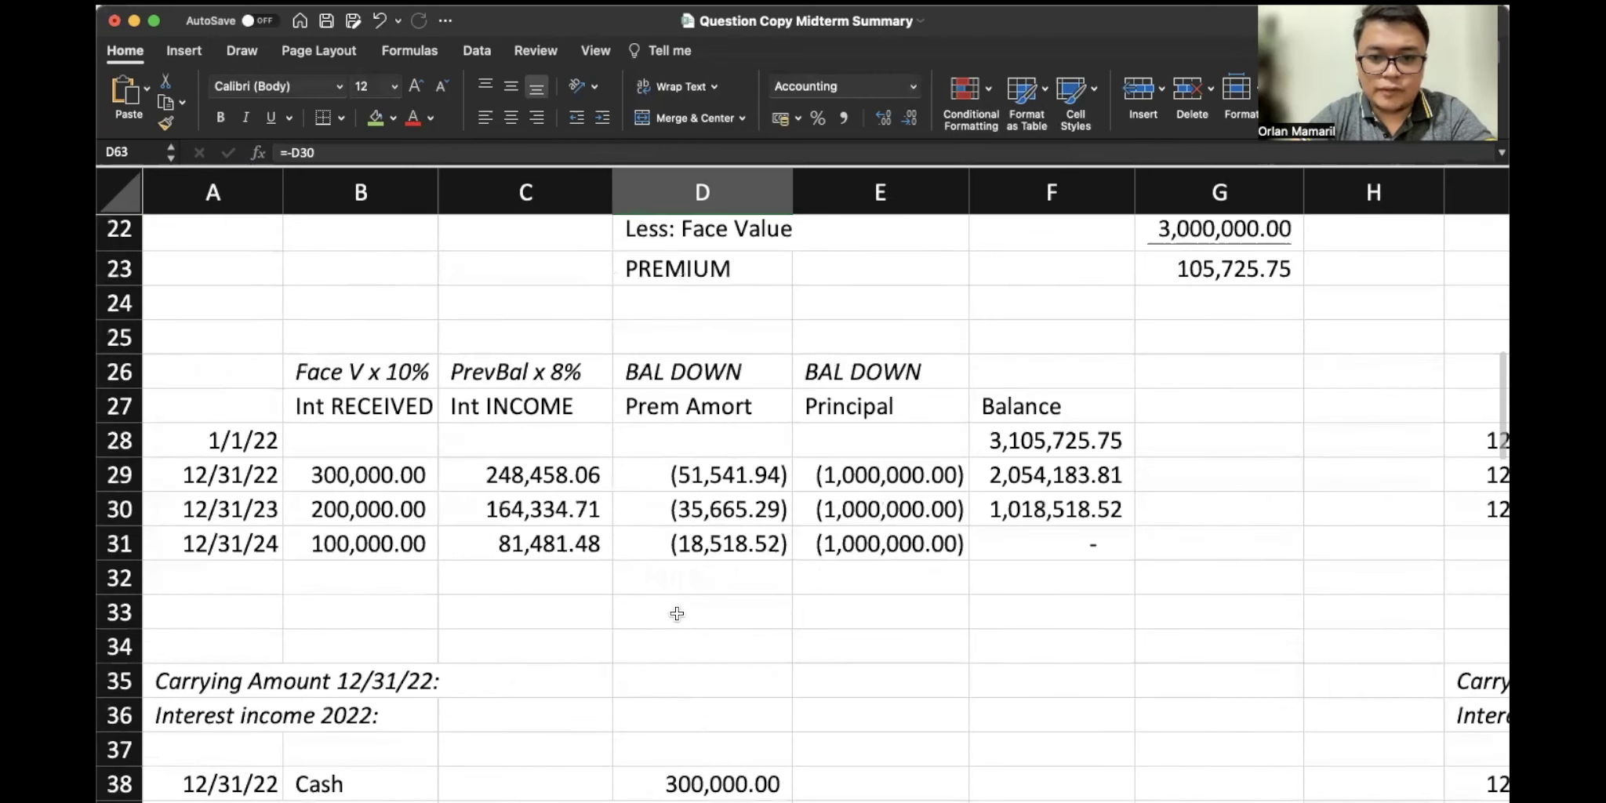
scroll(677, 613, "down", 15)
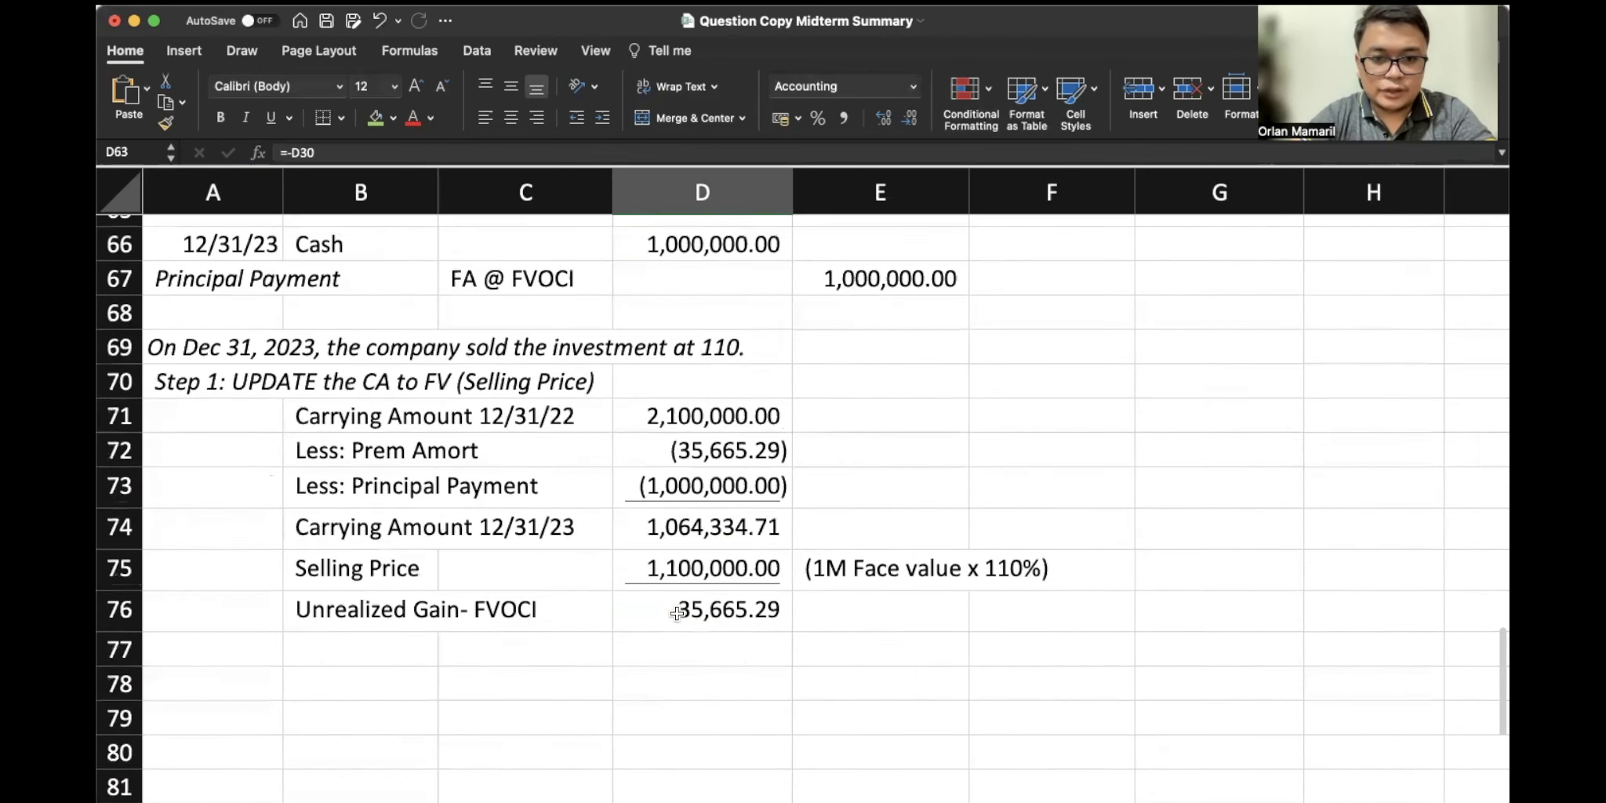
Make the Unrealized Gain- FVOCI row B76:D76 bold and italic
left_click(682, 554)
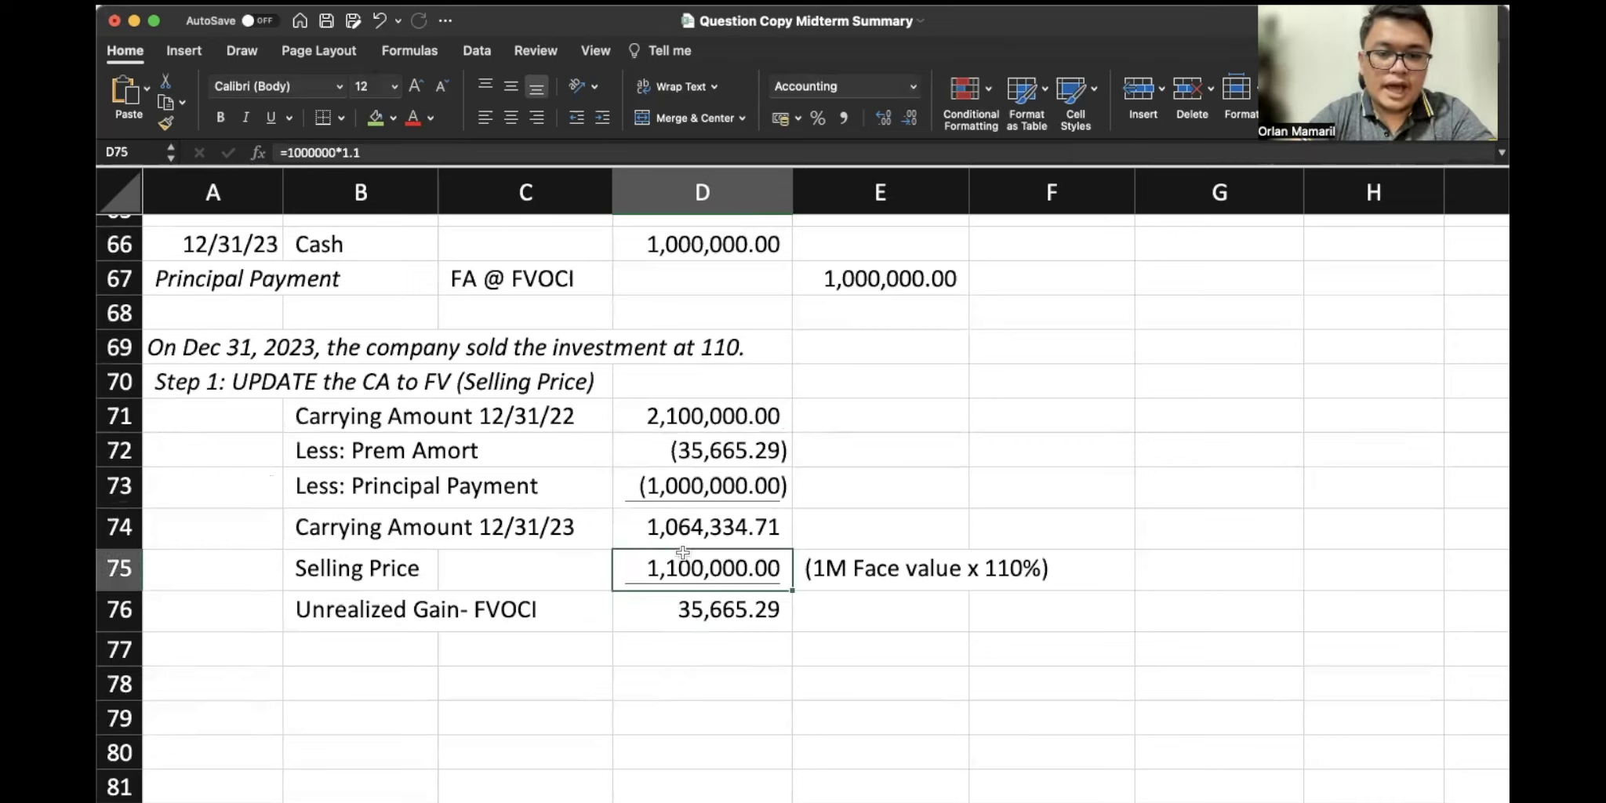
left_click_drag(314, 567, 702, 568)
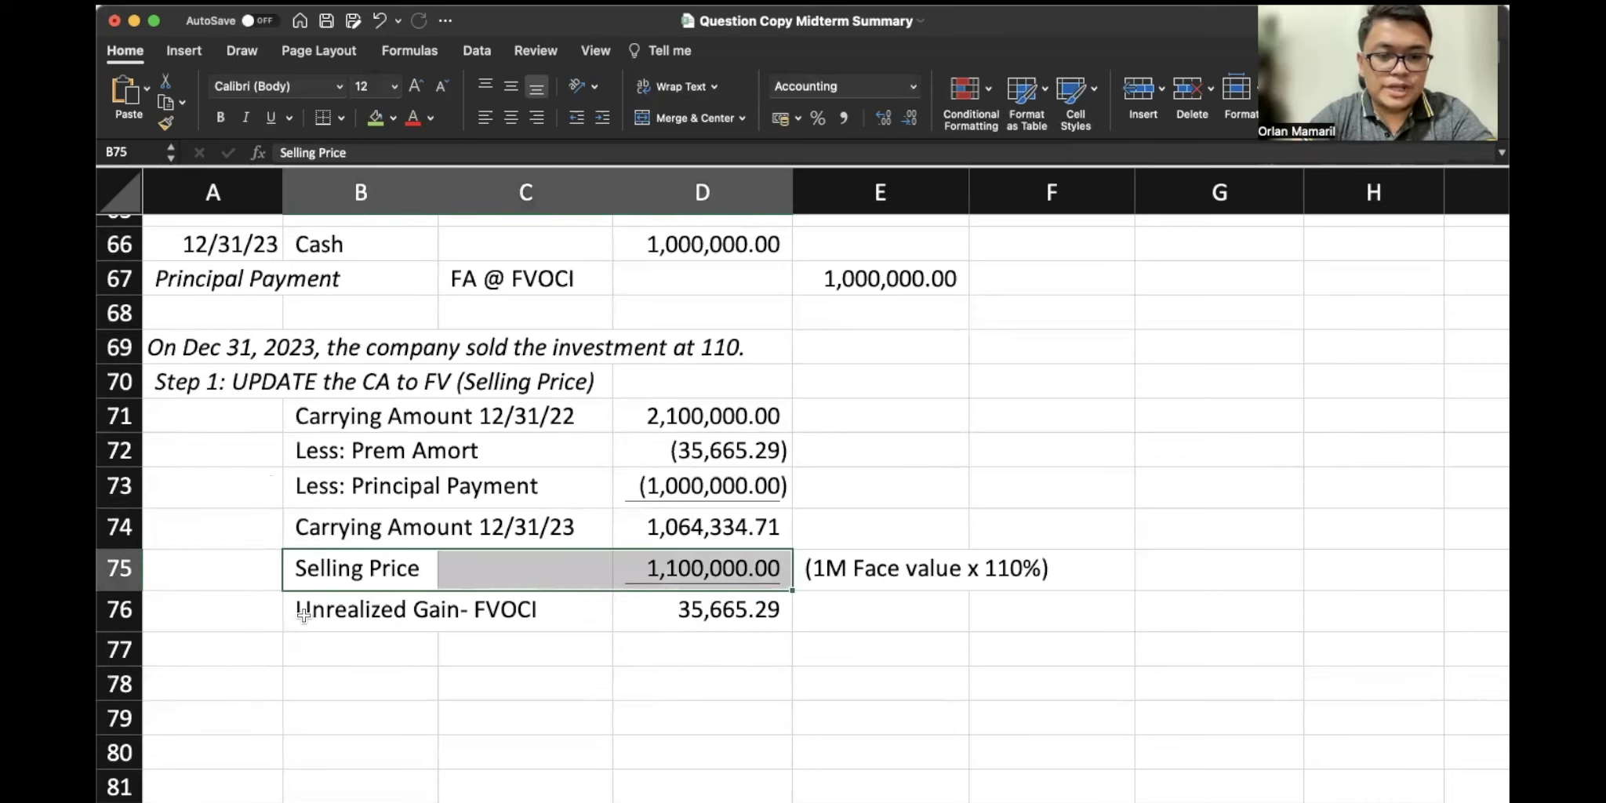
left_click_drag(304, 615, 686, 613)
key("super+b")
key("super+i")
left_click(849, 718)
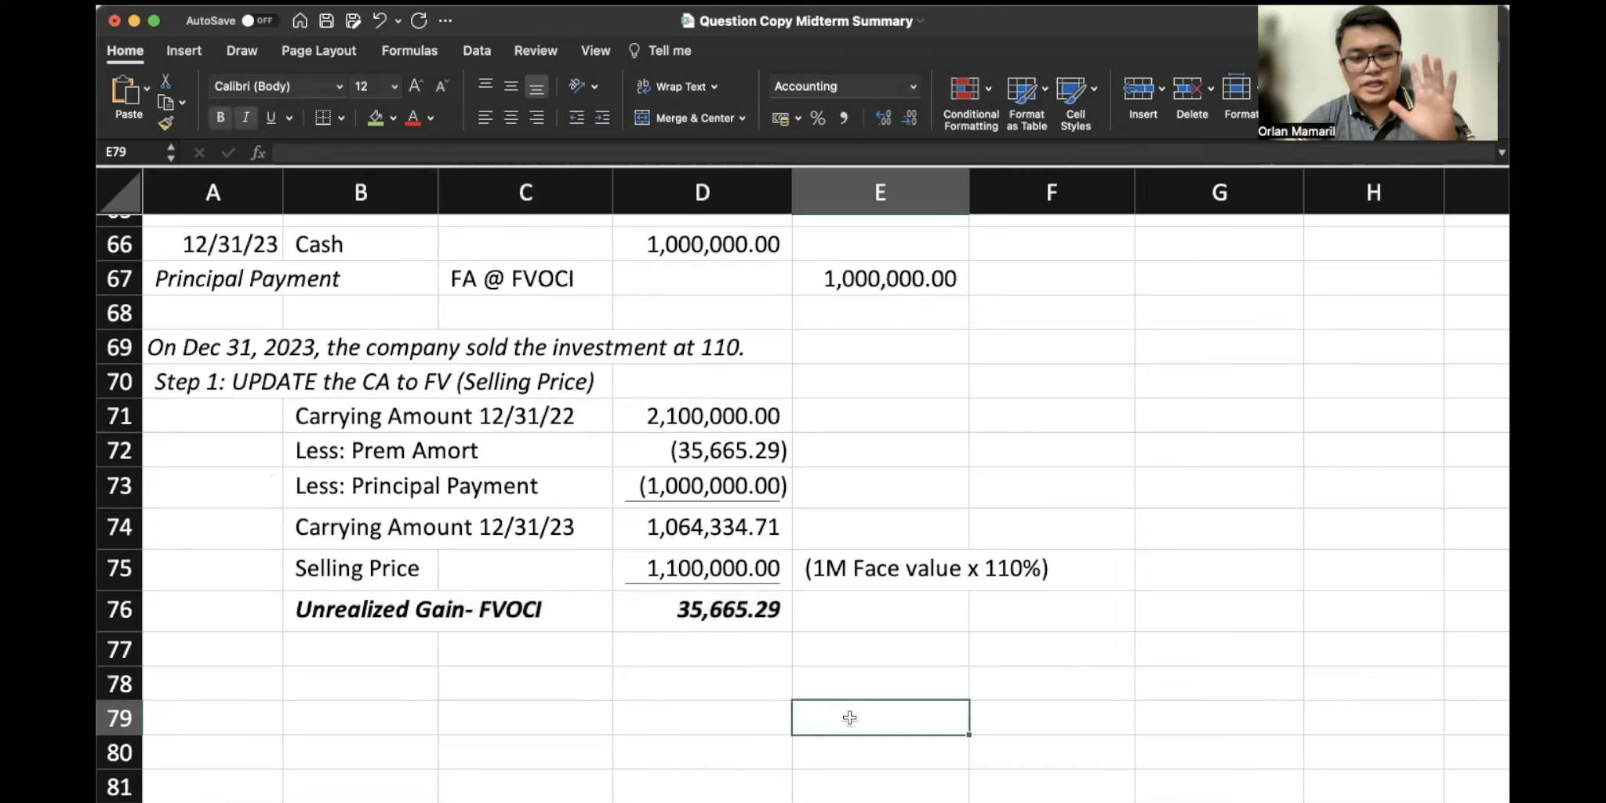
Inspect the 12/31/22 and 12/31/23 balance formulas in the amortization schedule
left_click_drag(675, 519, 361, 538)
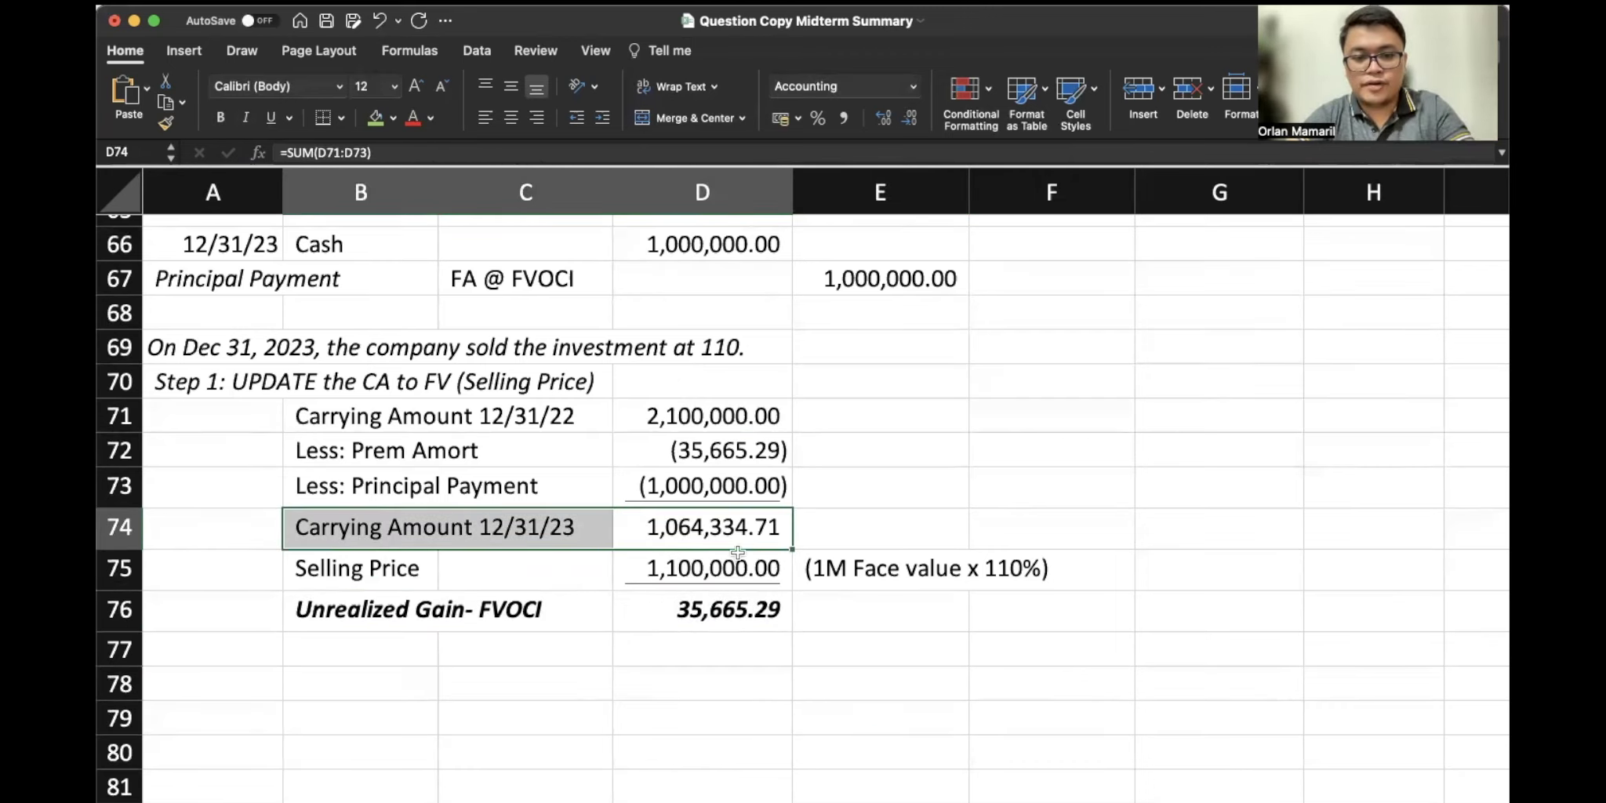
scroll(737, 552, "up", 15)
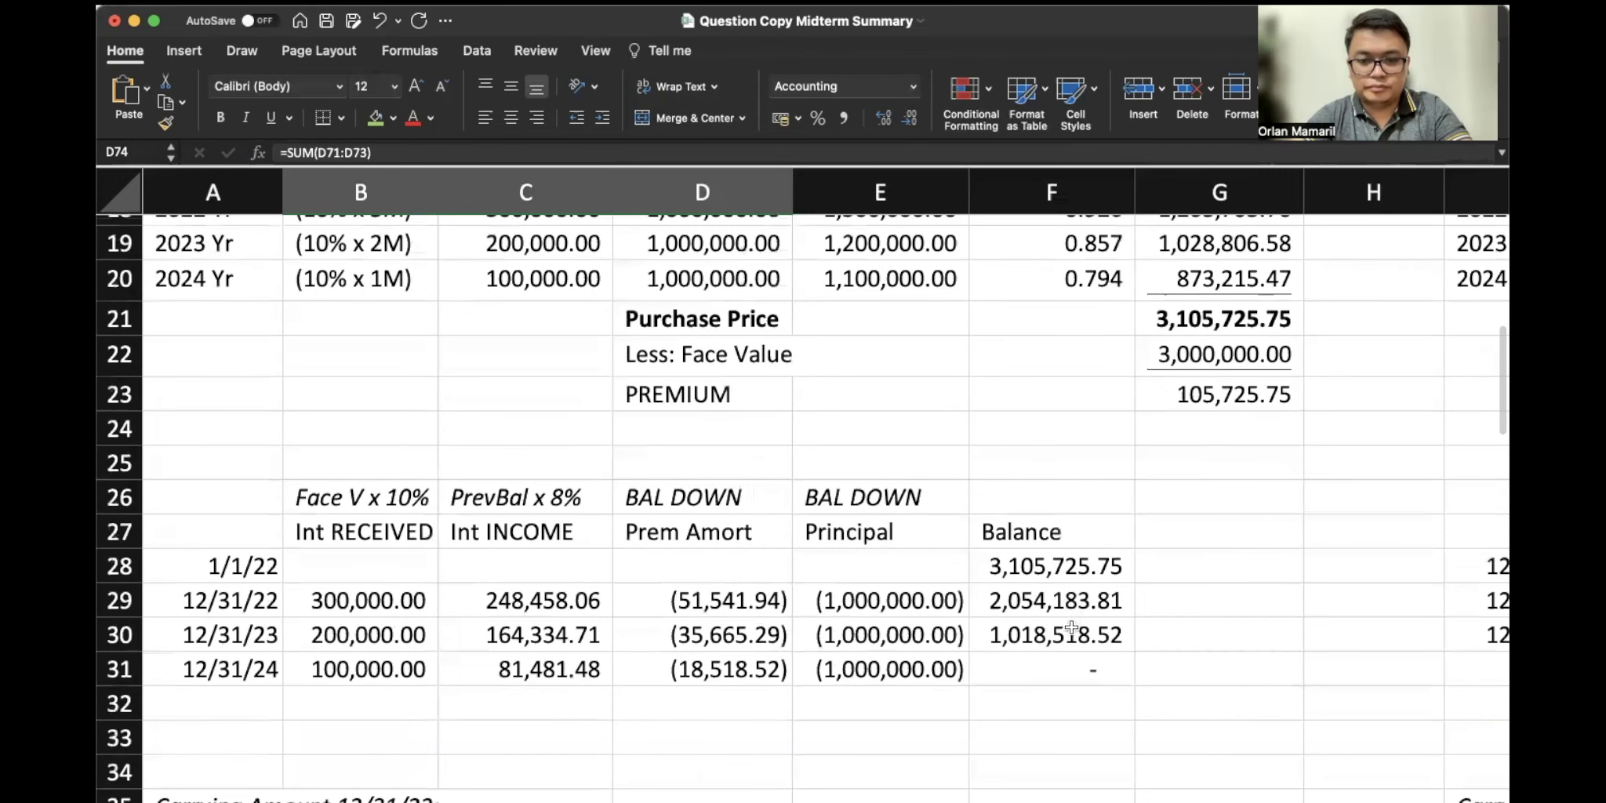
left_click(1071, 628)
scroll(1071, 628, "down", 1)
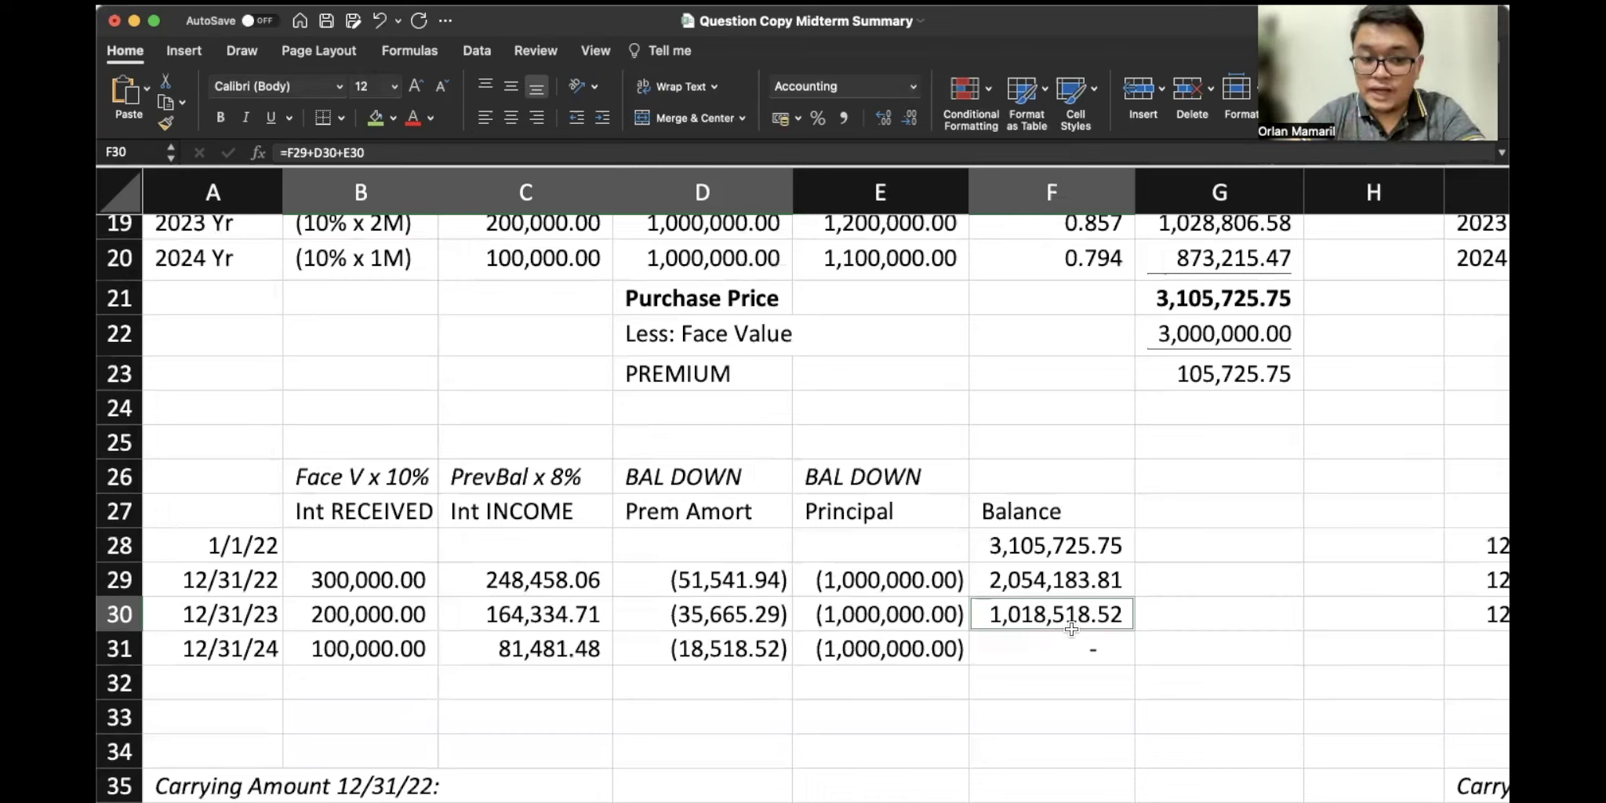
left_click(1065, 579)
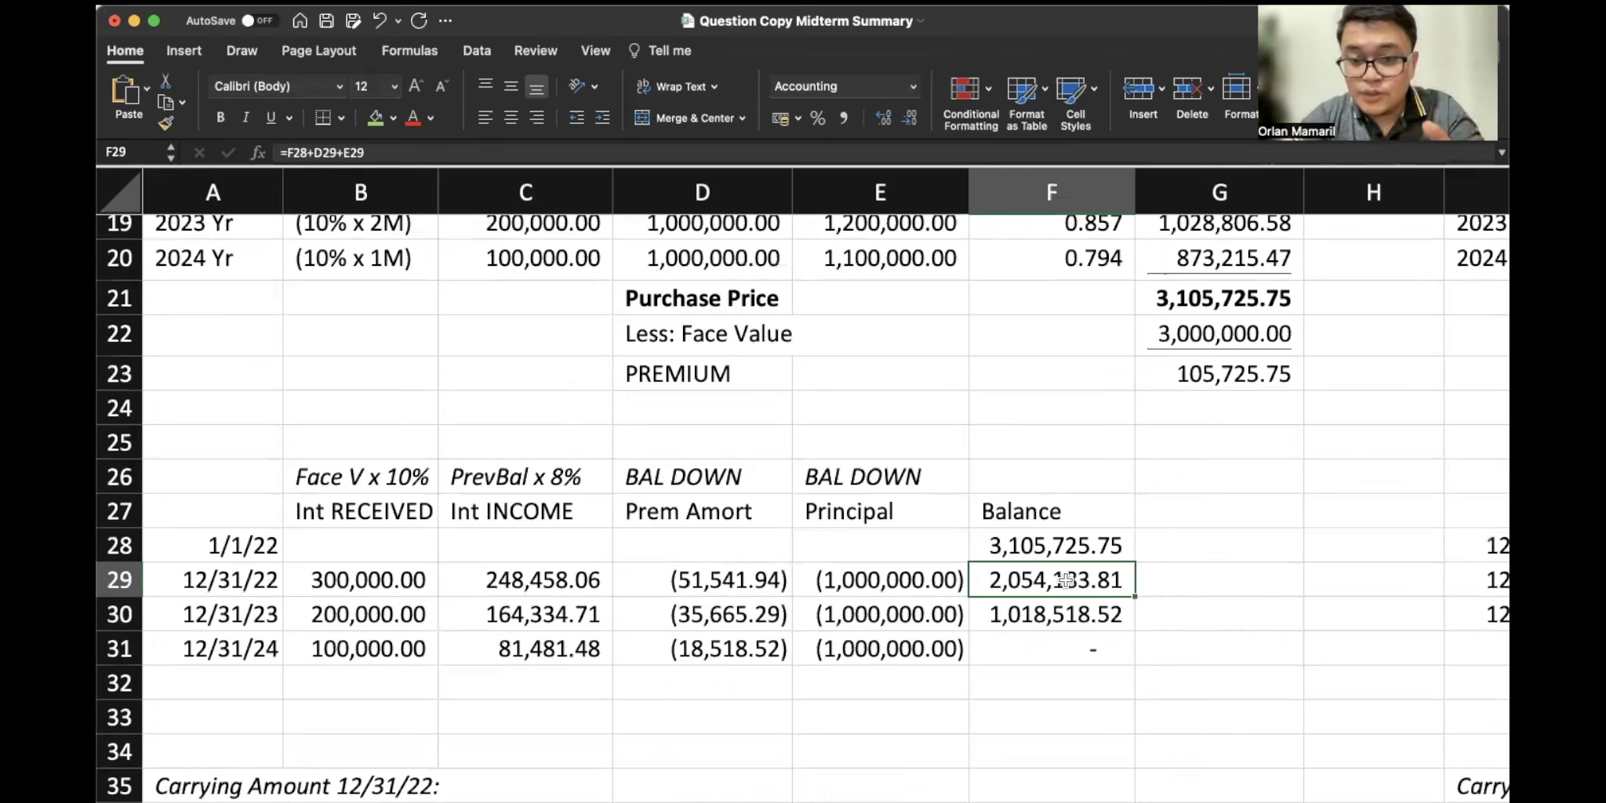
left_click(1070, 474)
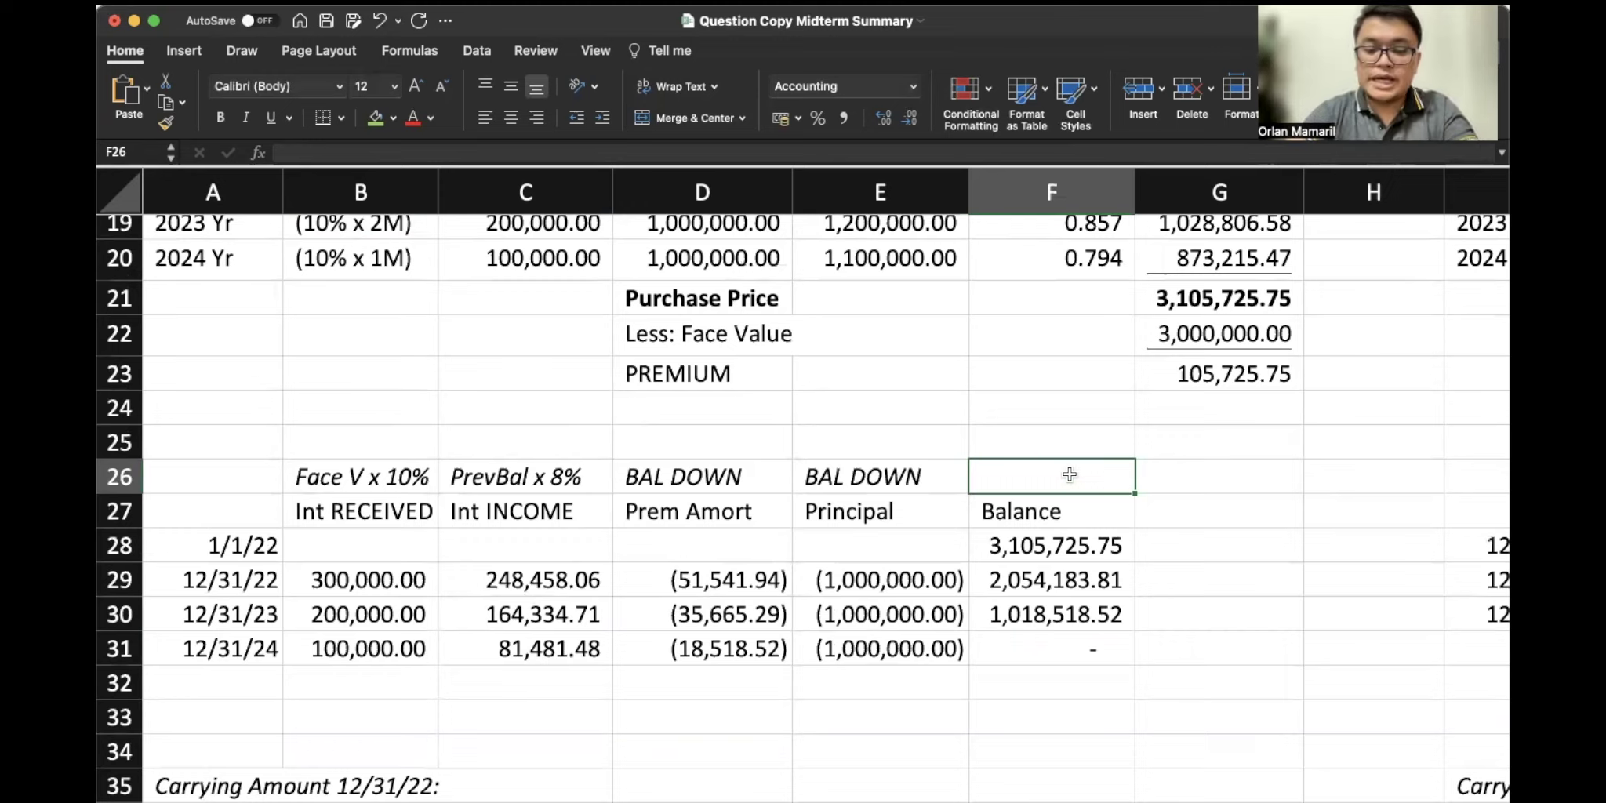
Type the note 'FVOCI, use amortization table ONLY to prem/disc amort; FV @ year end to determine the balance'
type("FVOCI, use a")
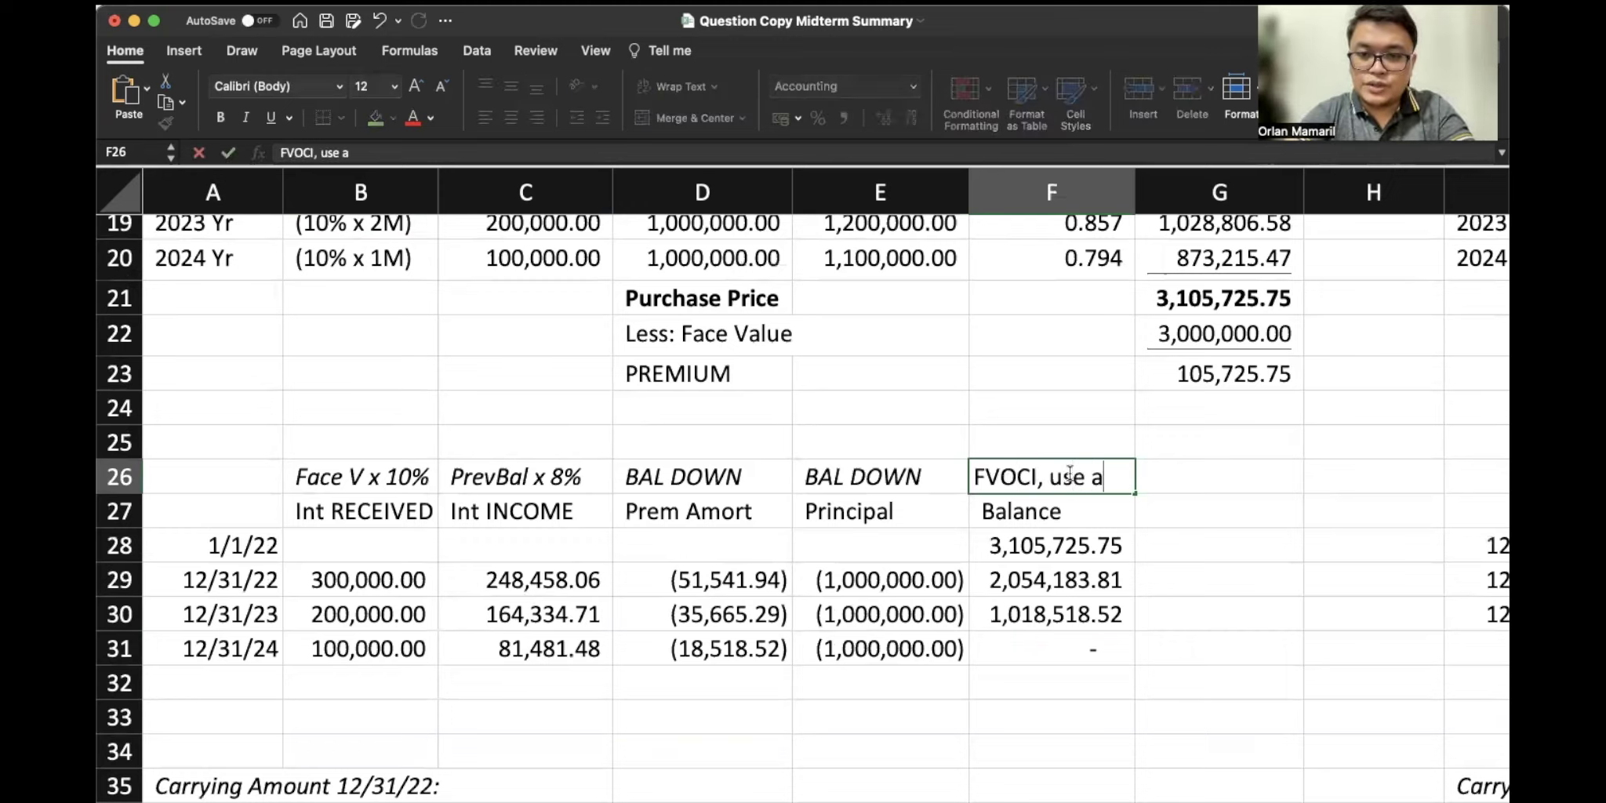
type("mortization table O")
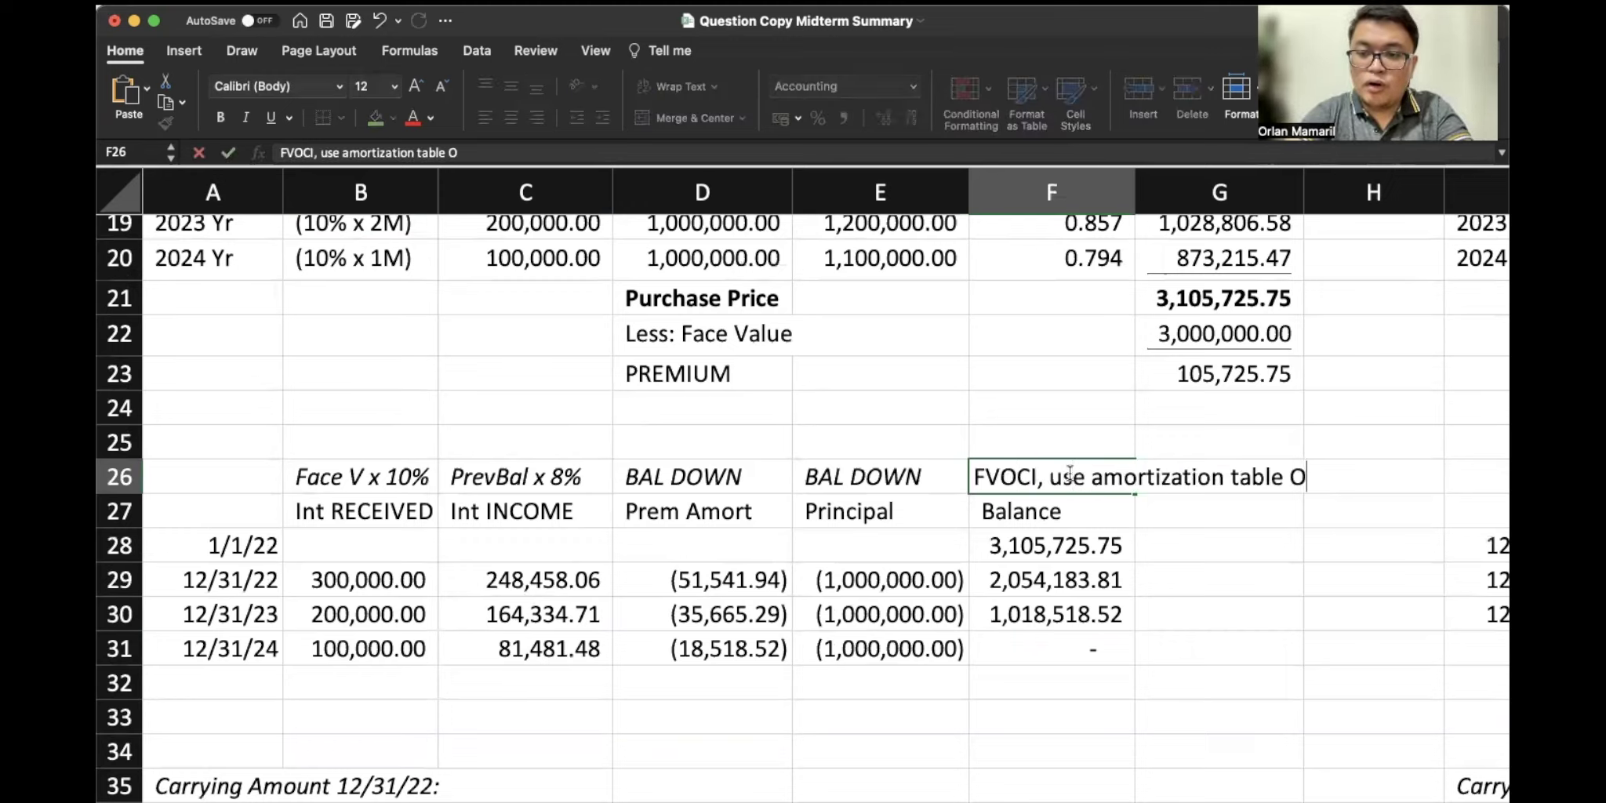
type("NLY to ")
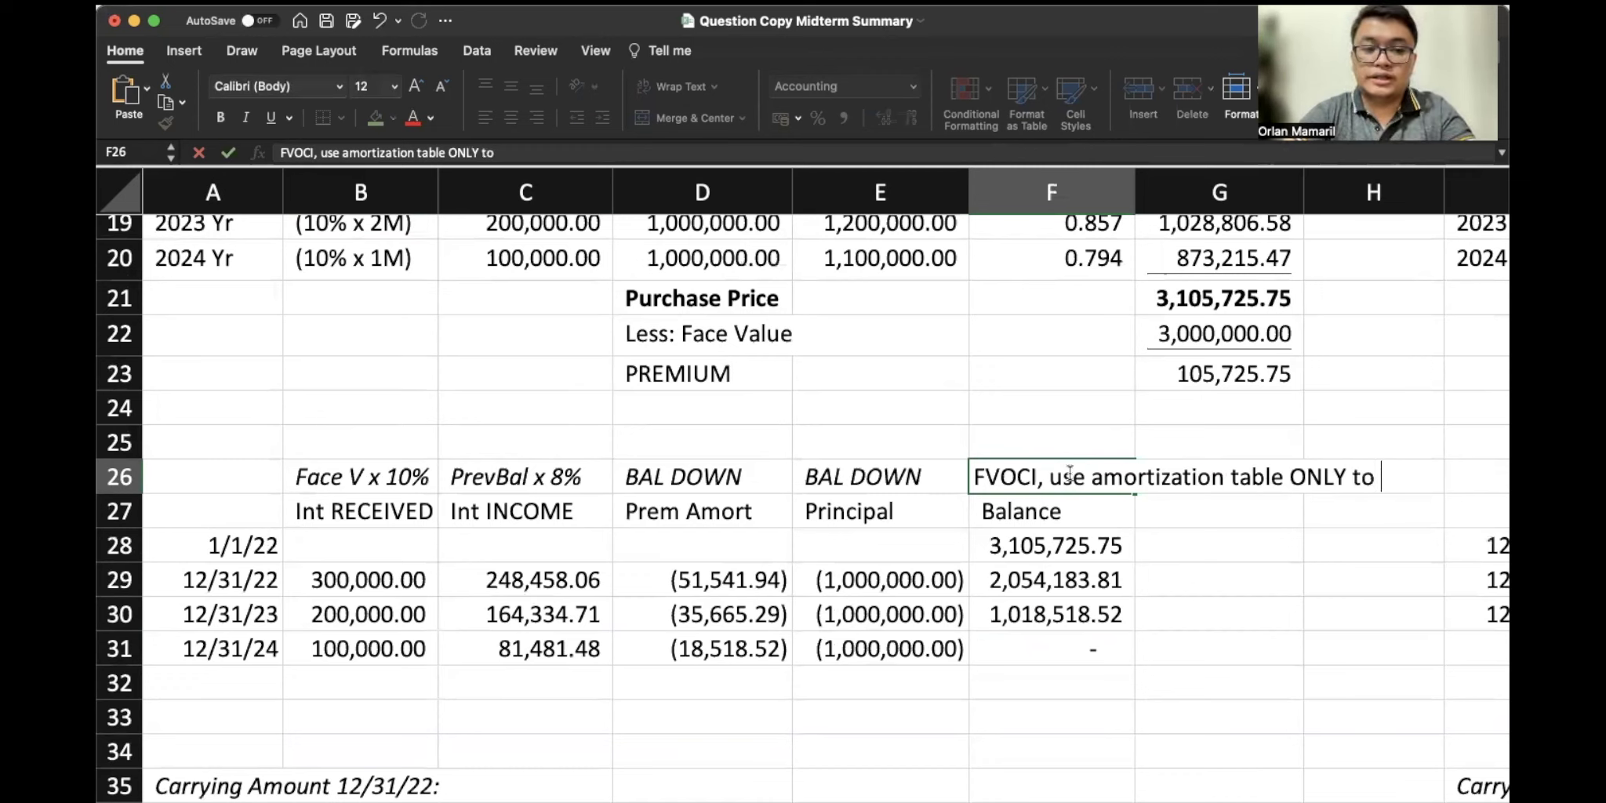
type("prem/.")
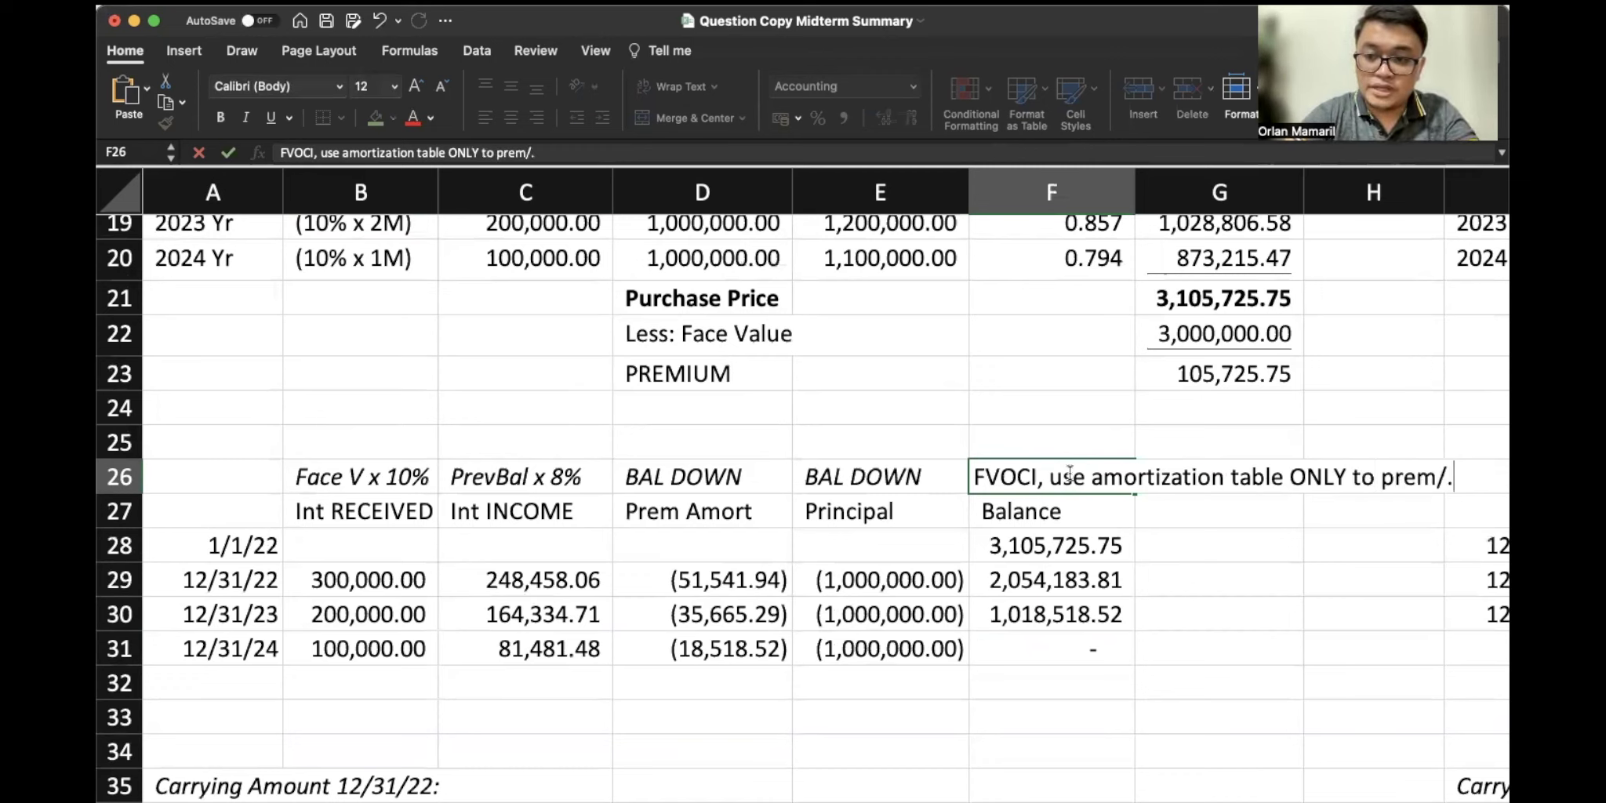
key("BackSpace")
type("disc amort")
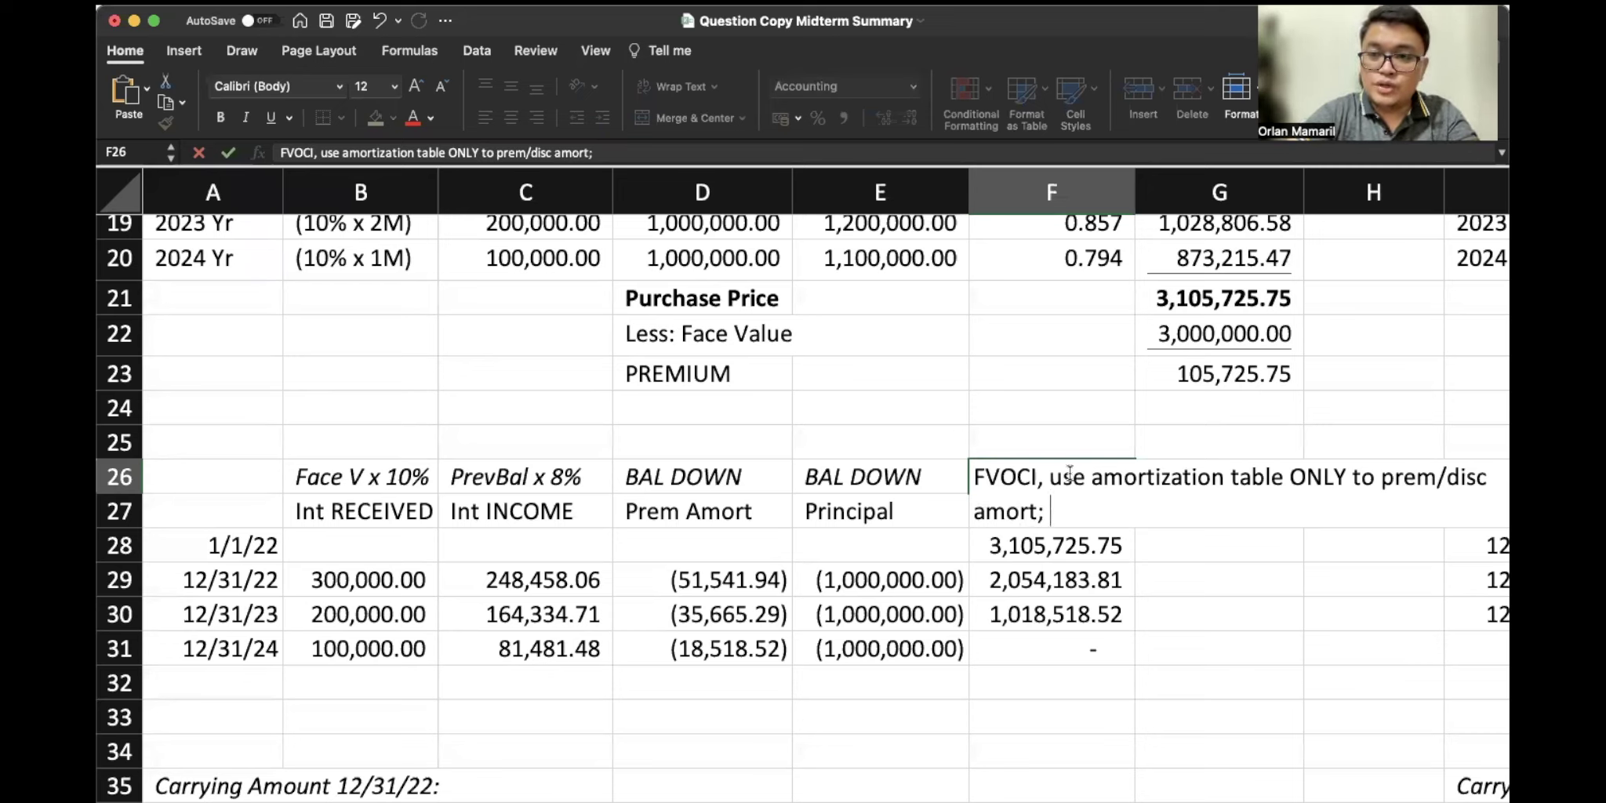
type("; FV @ year end ")
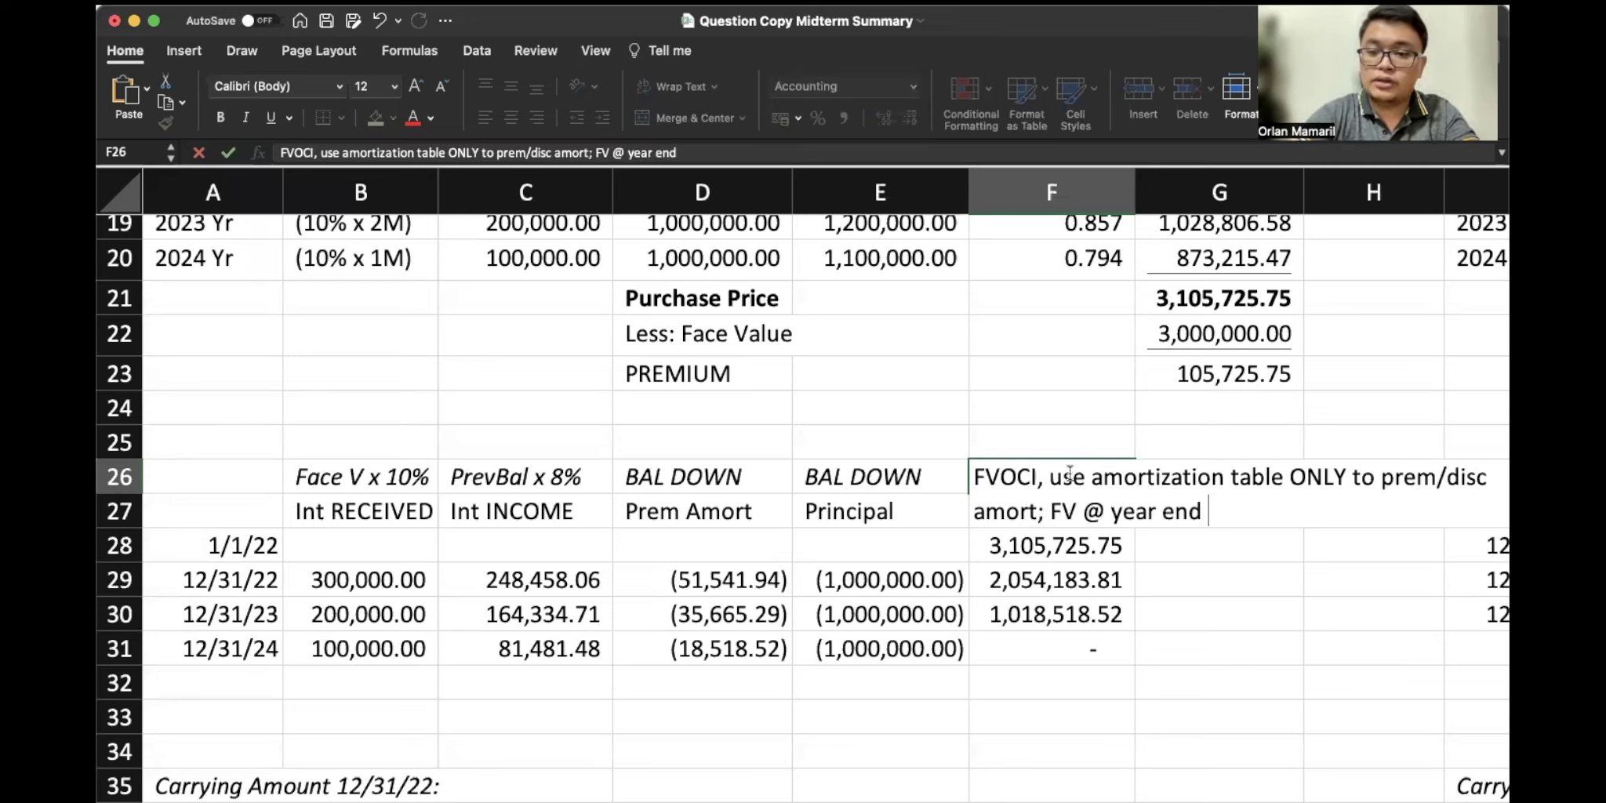
type("to determi")
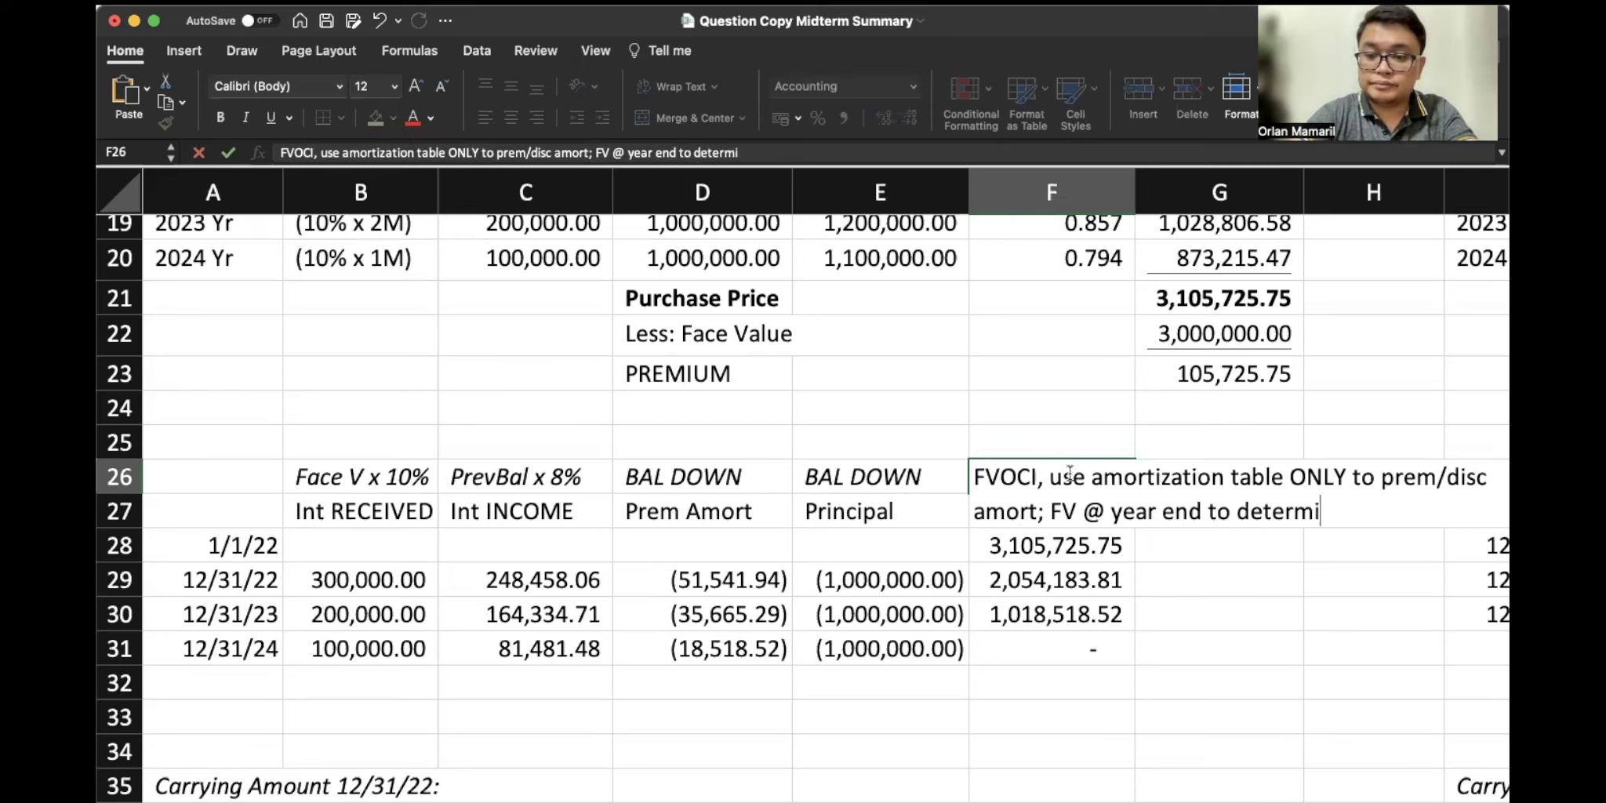
type("ne the balance")
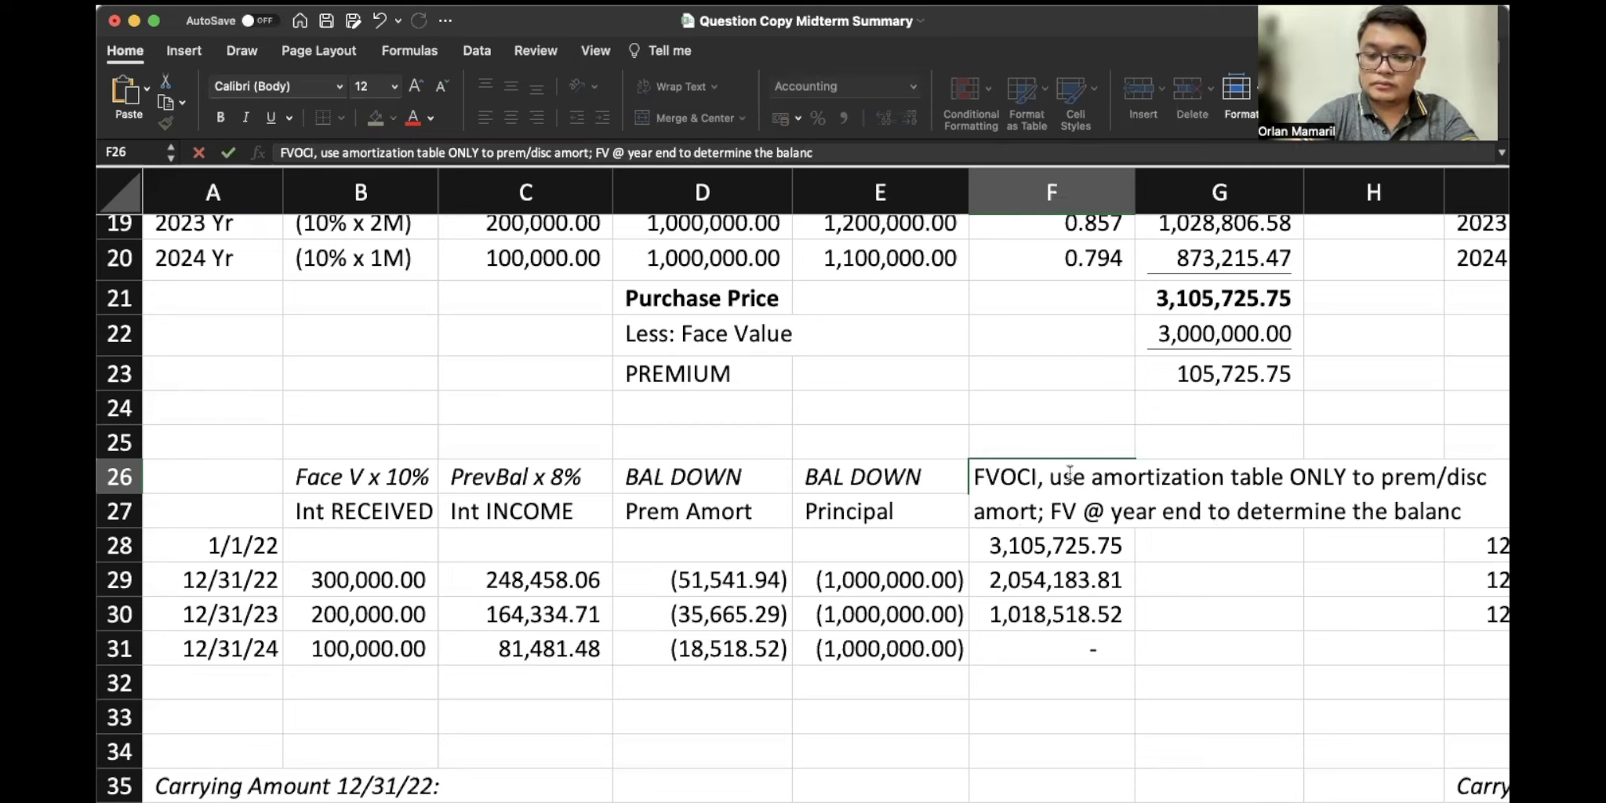
key("Return")
Copy the FVOCI note into C25 and format it italic red
left_click(1069, 475)
key("ctrl+c")
key("Up")
key("Left")
key("Left")
key("Left")
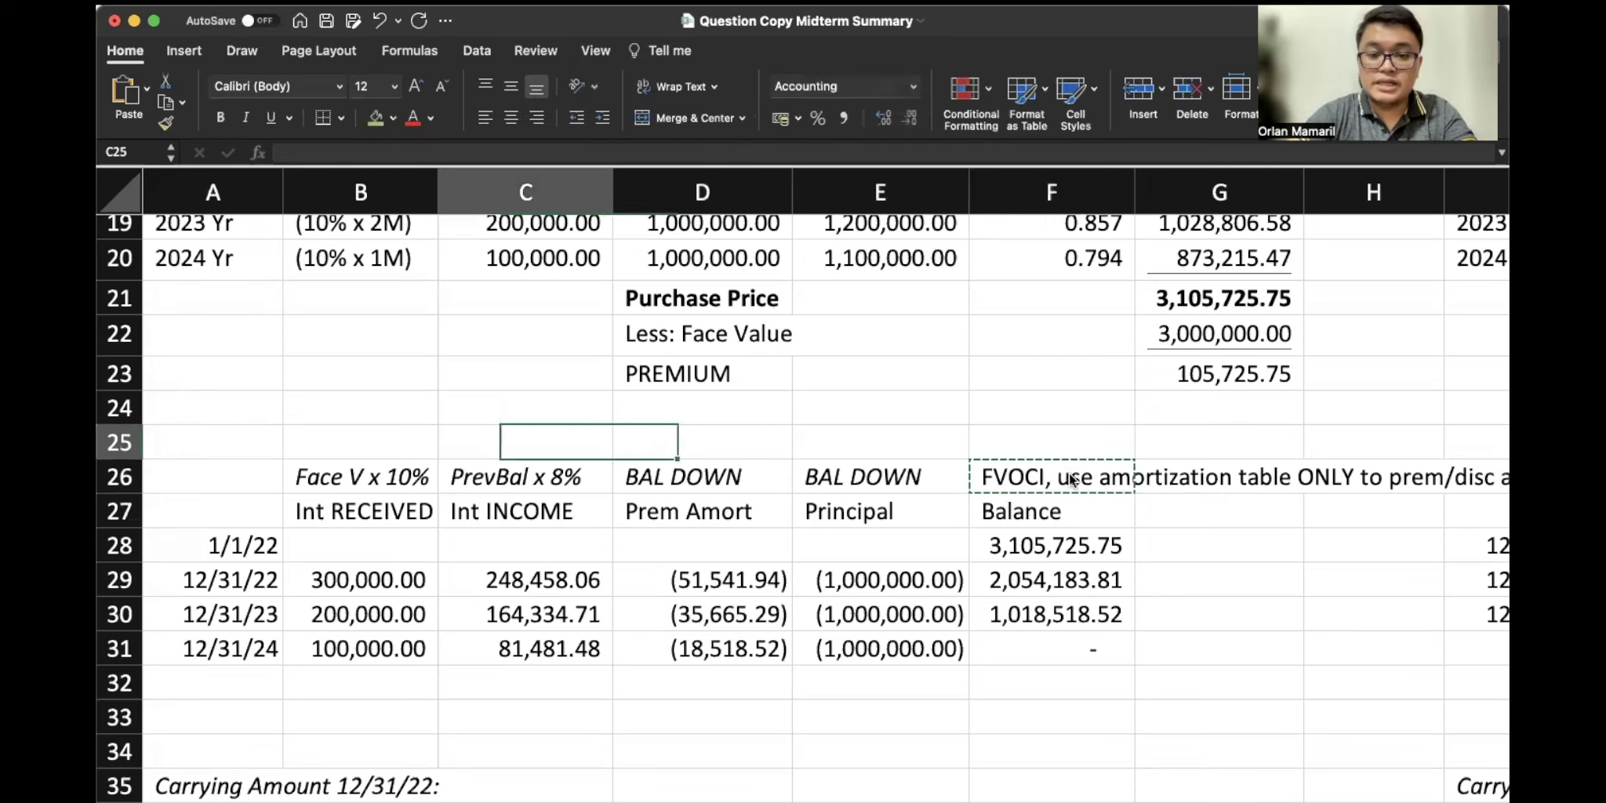
key("super+v")
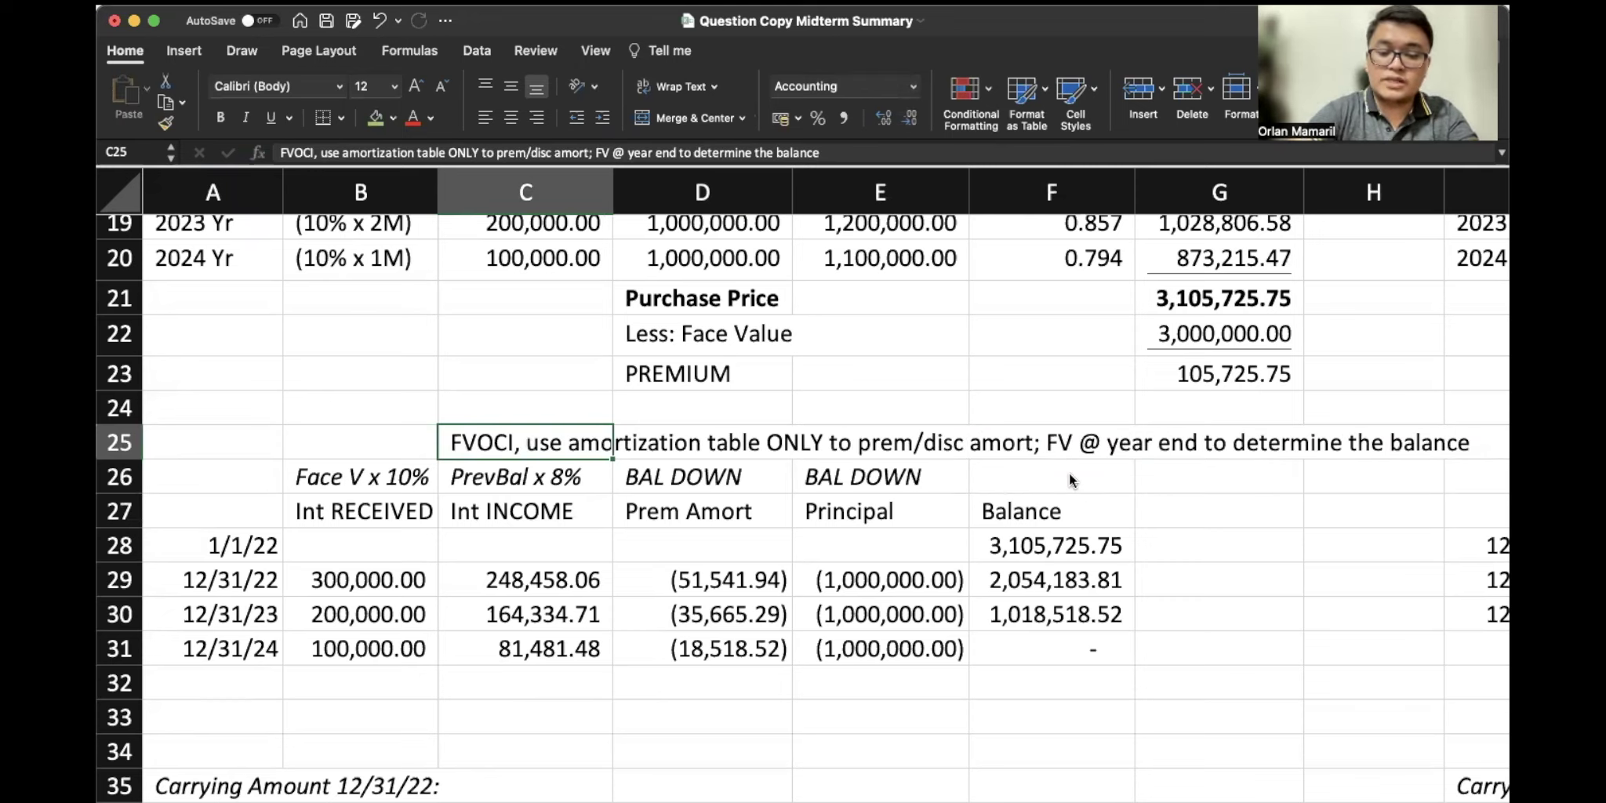
key("super+i")
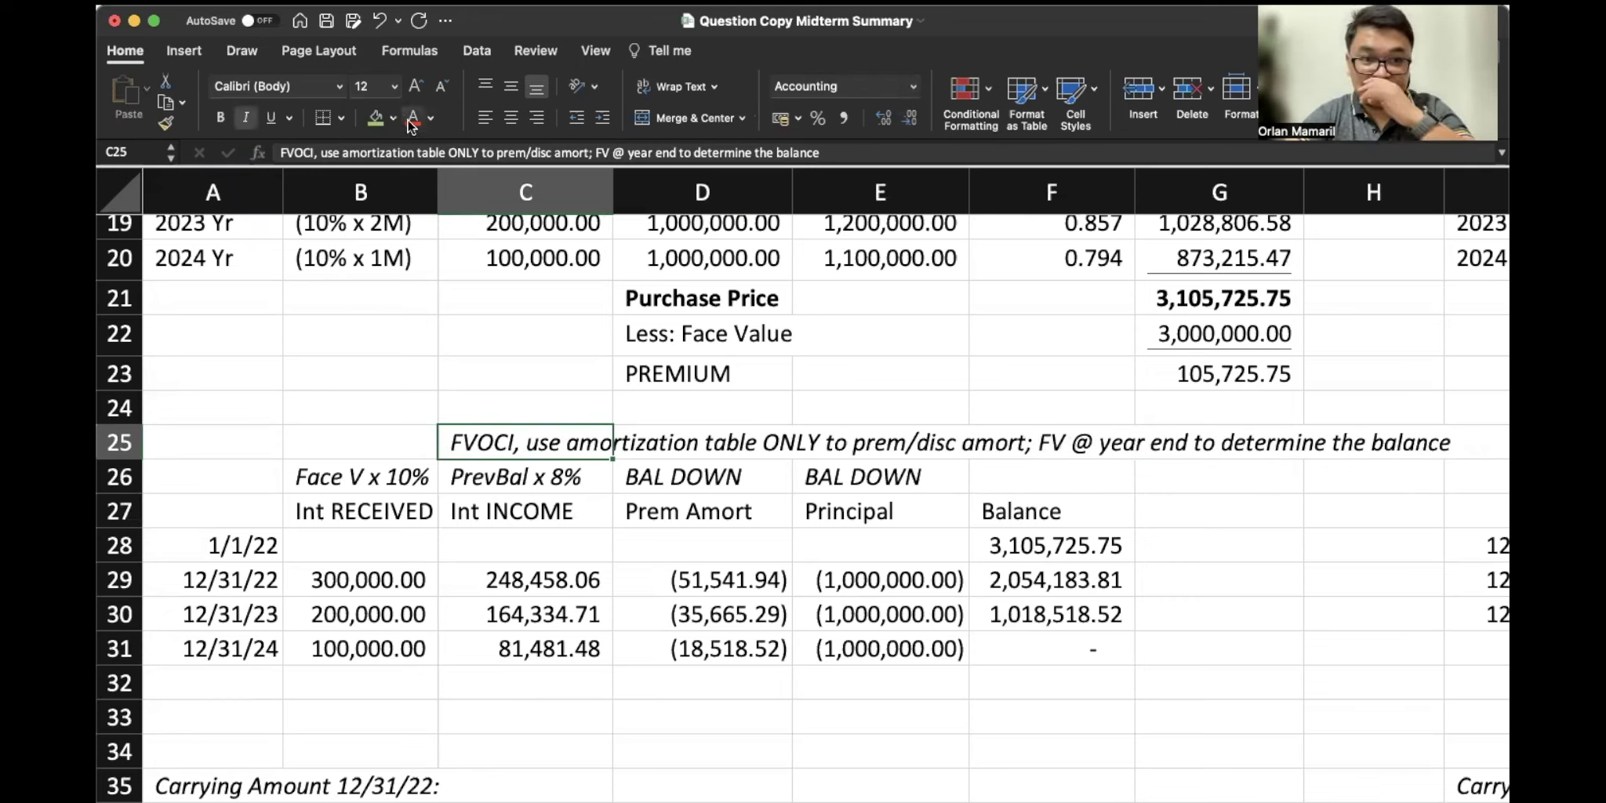
left_click(409, 124)
Review the Change in FV entry and the 12/31/22 fair value and carrying amount formulas
scroll(504, 307, "down", 6)
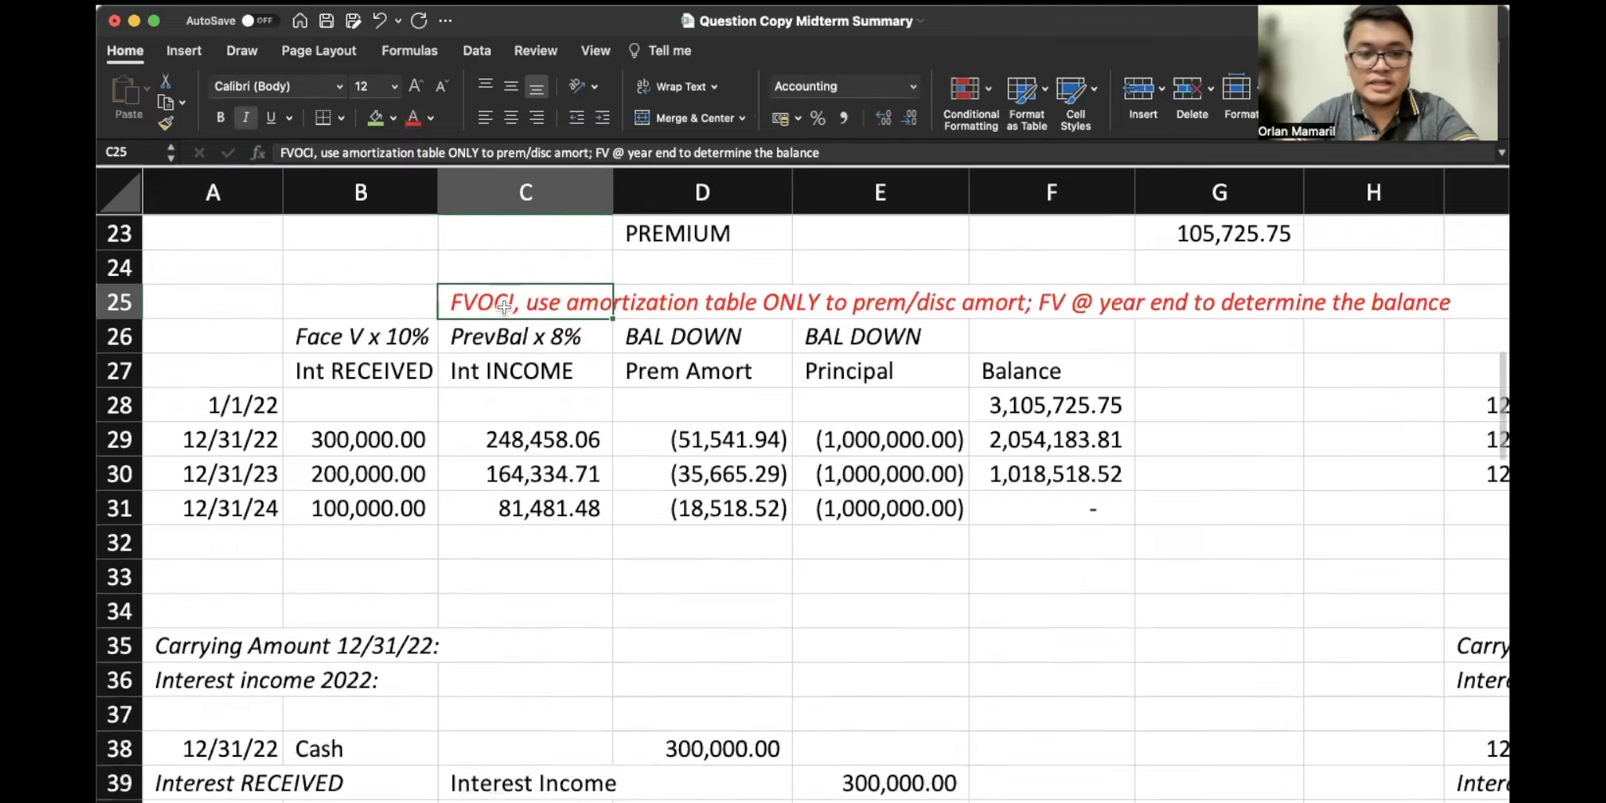
scroll(504, 308, "down", 2)
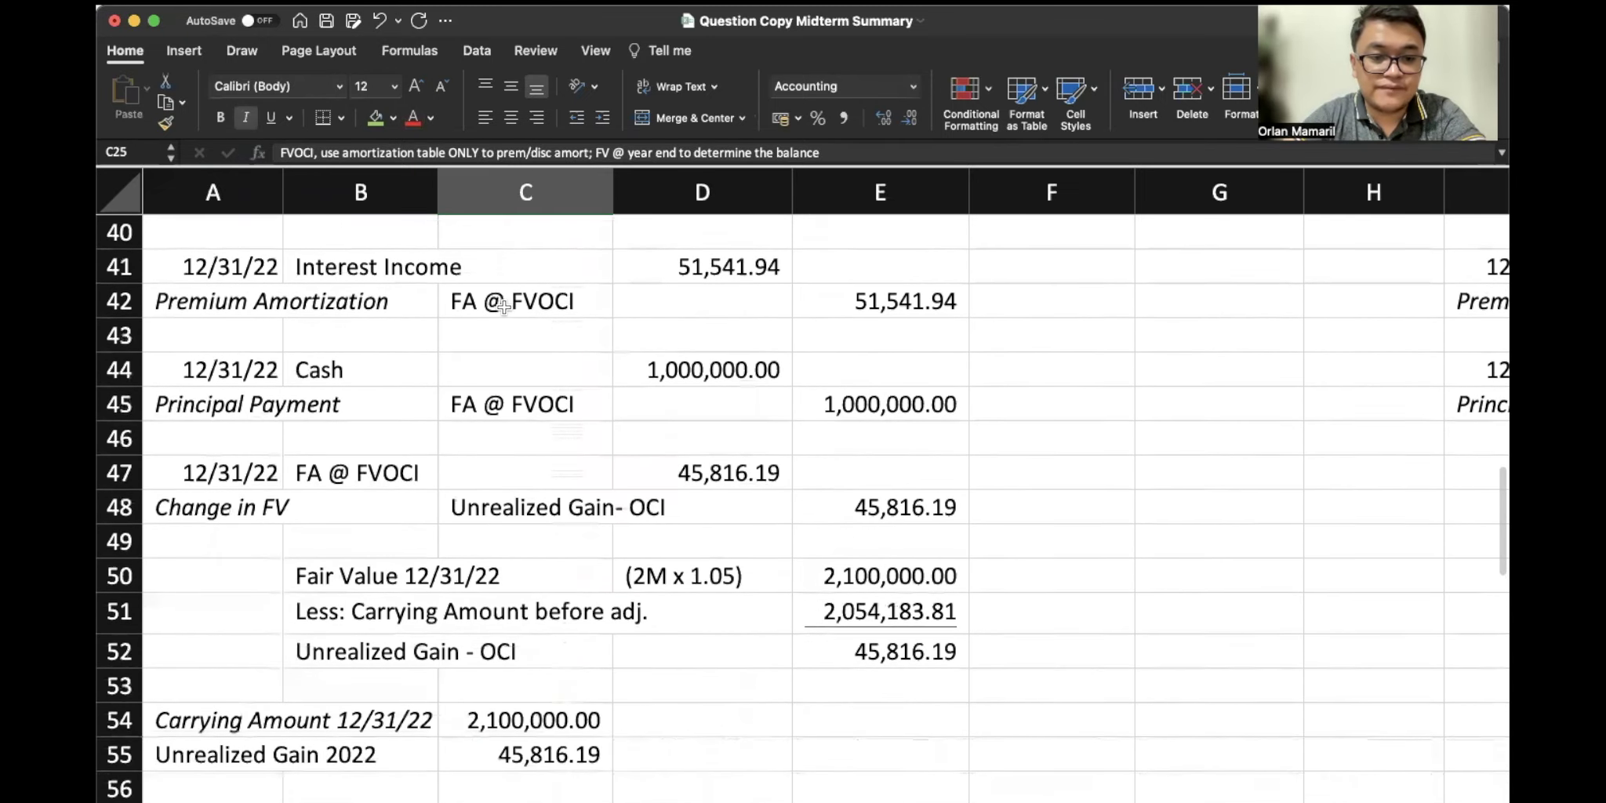
left_click_drag(268, 488, 870, 482)
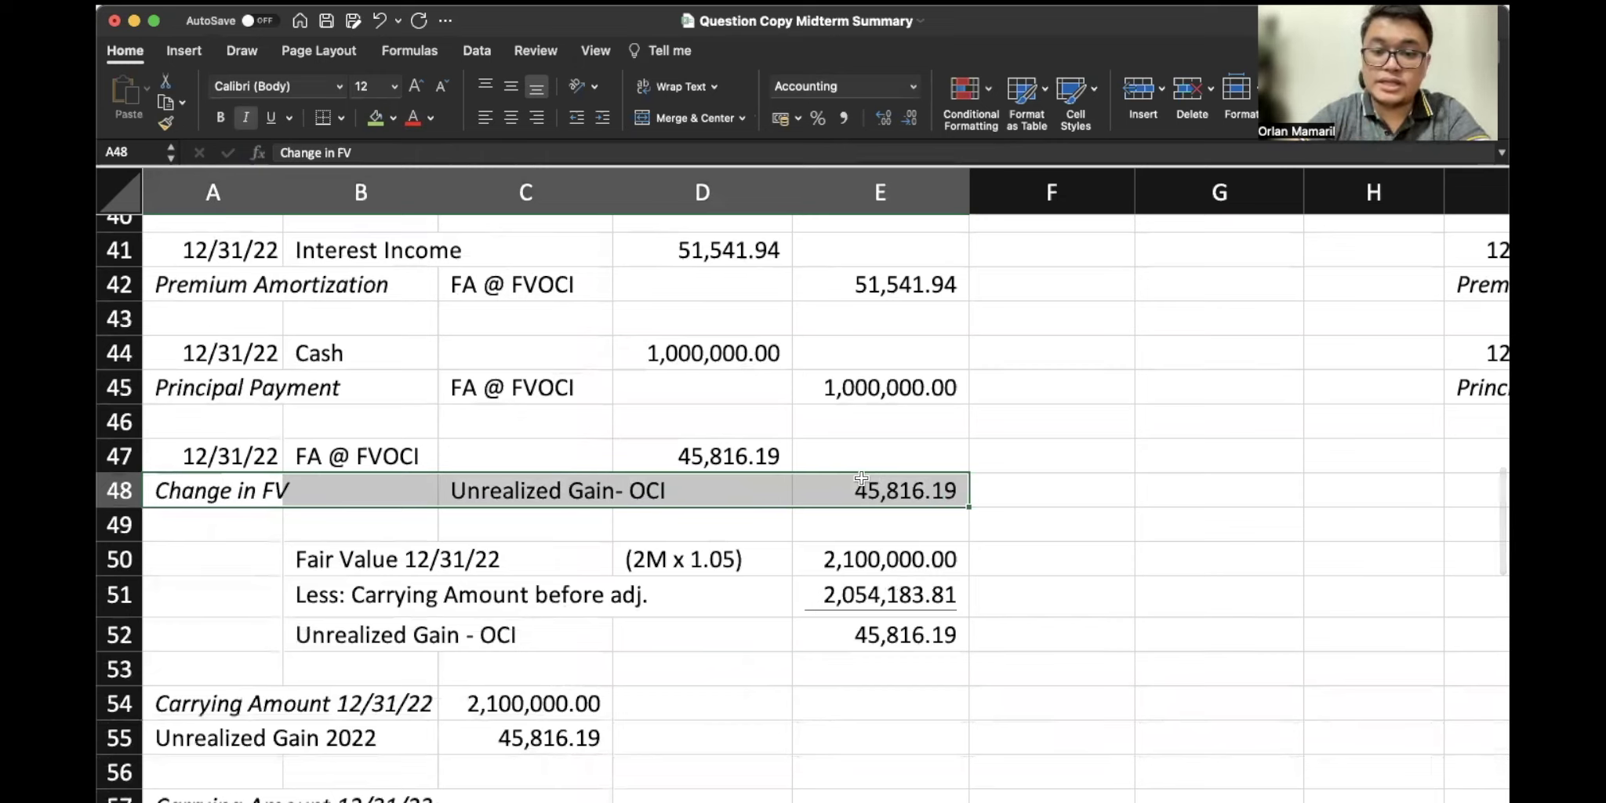
left_click(867, 589)
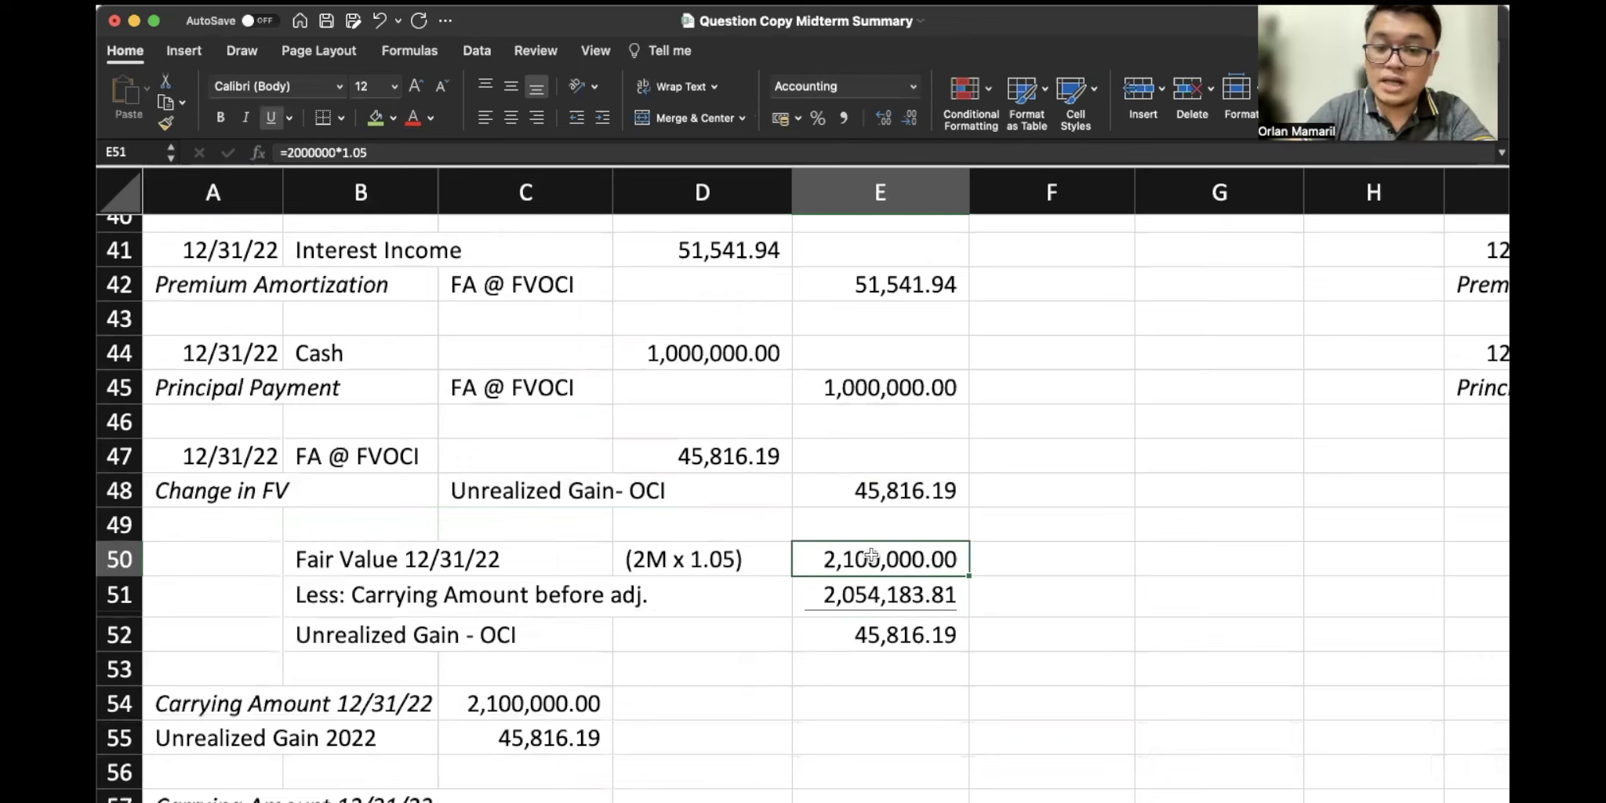
left_click(871, 557)
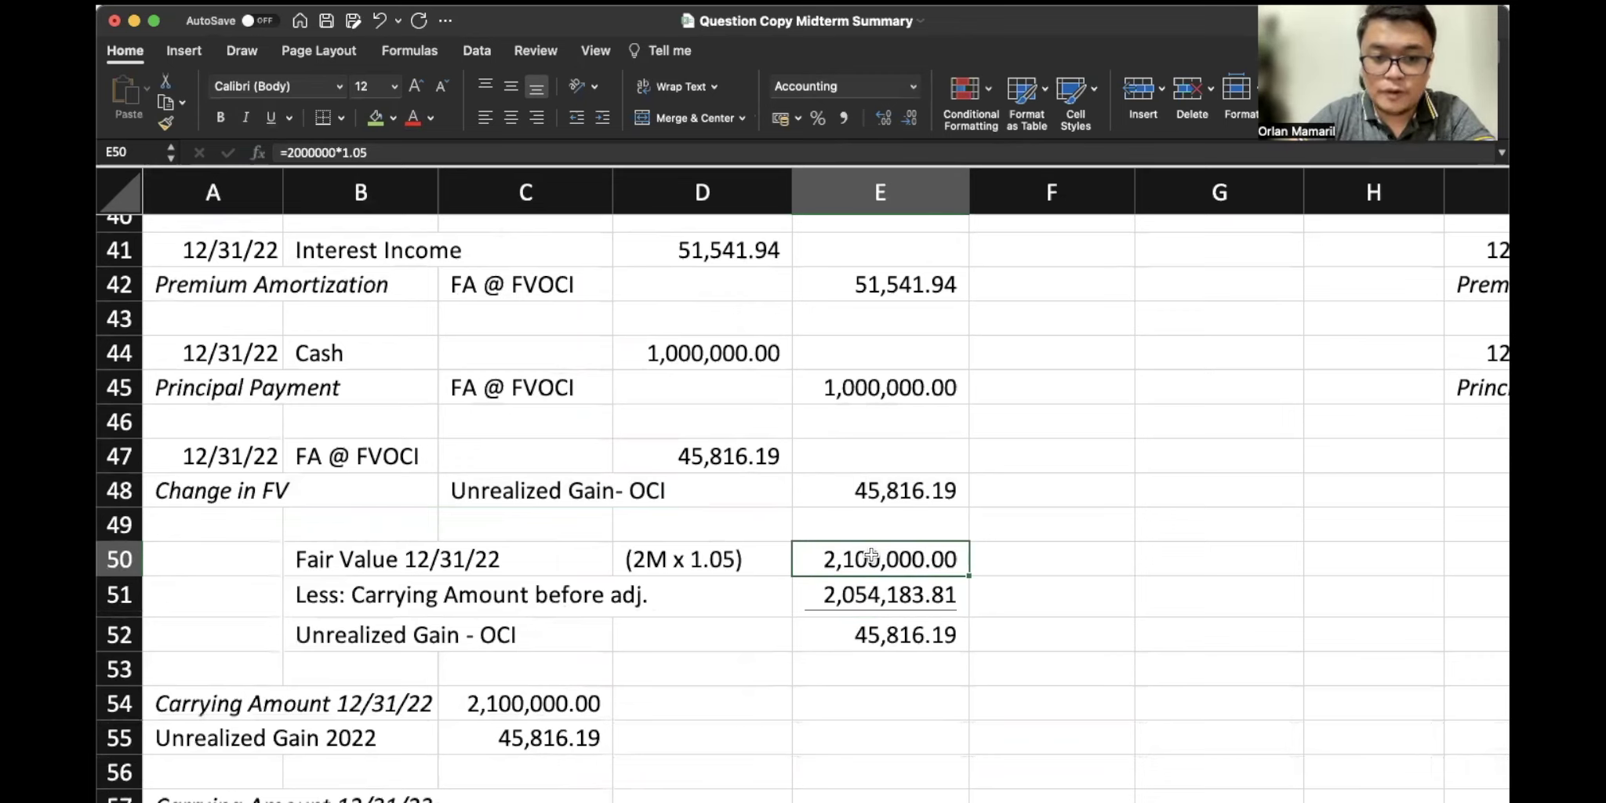
scroll(870, 555, "down", 10)
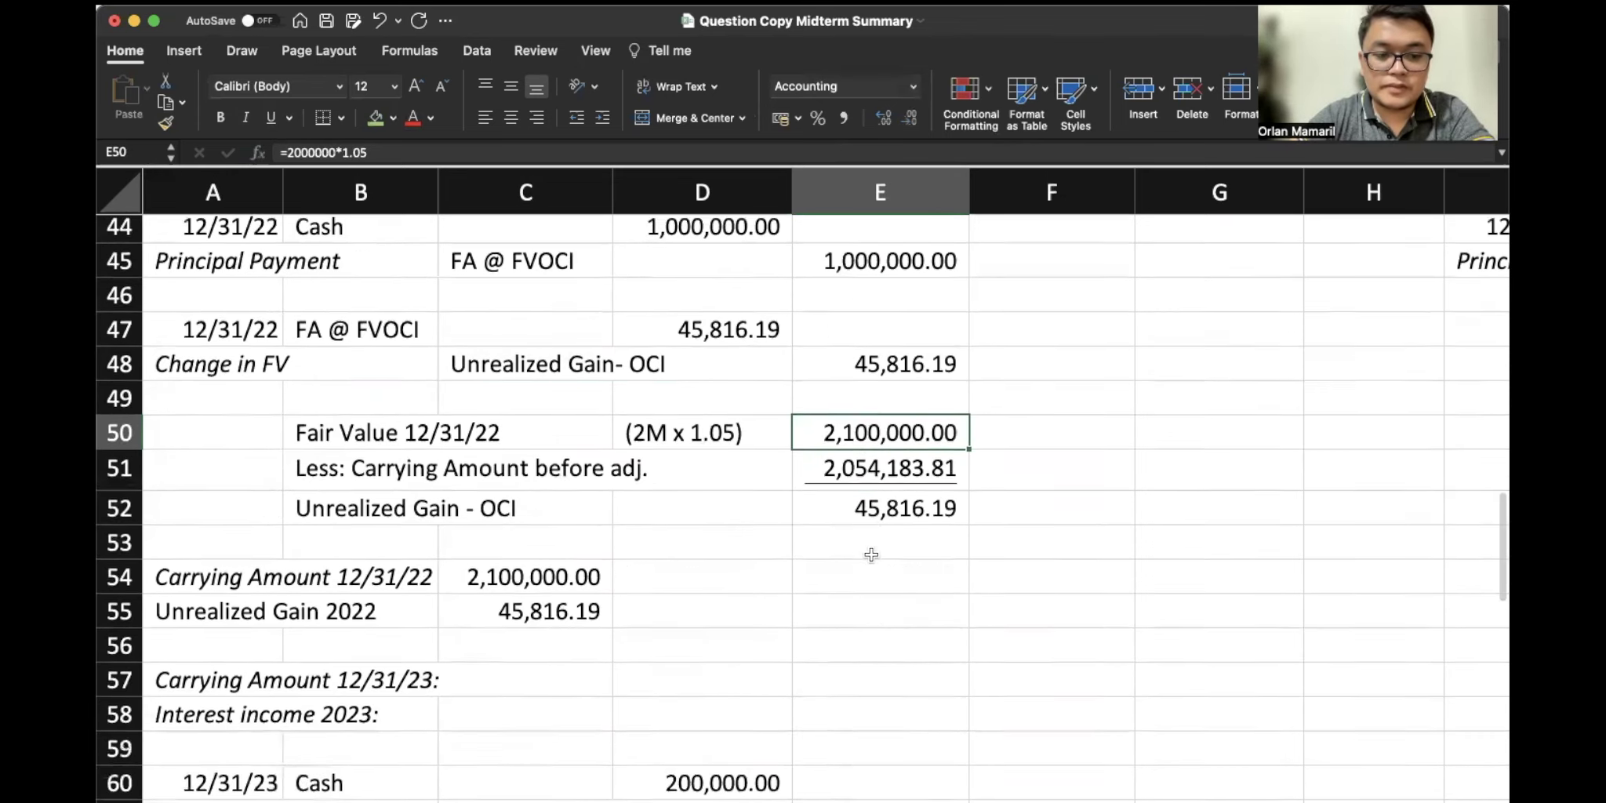
scroll(870, 556, "down", 8)
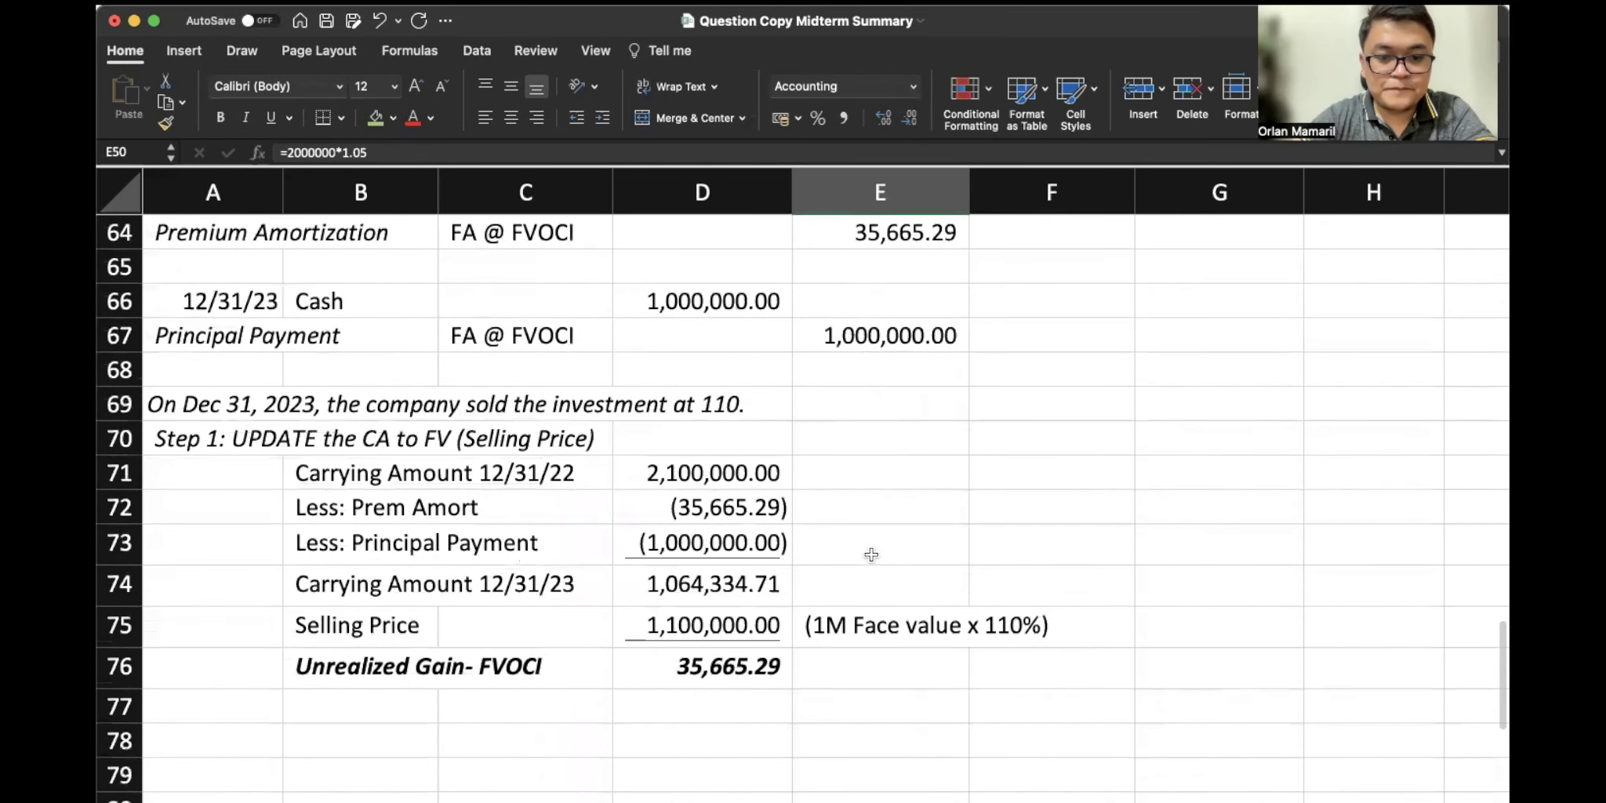
Compare the 12/31/22 carrying amount row against the amortization table balance
scroll(871, 556, "up", 3)
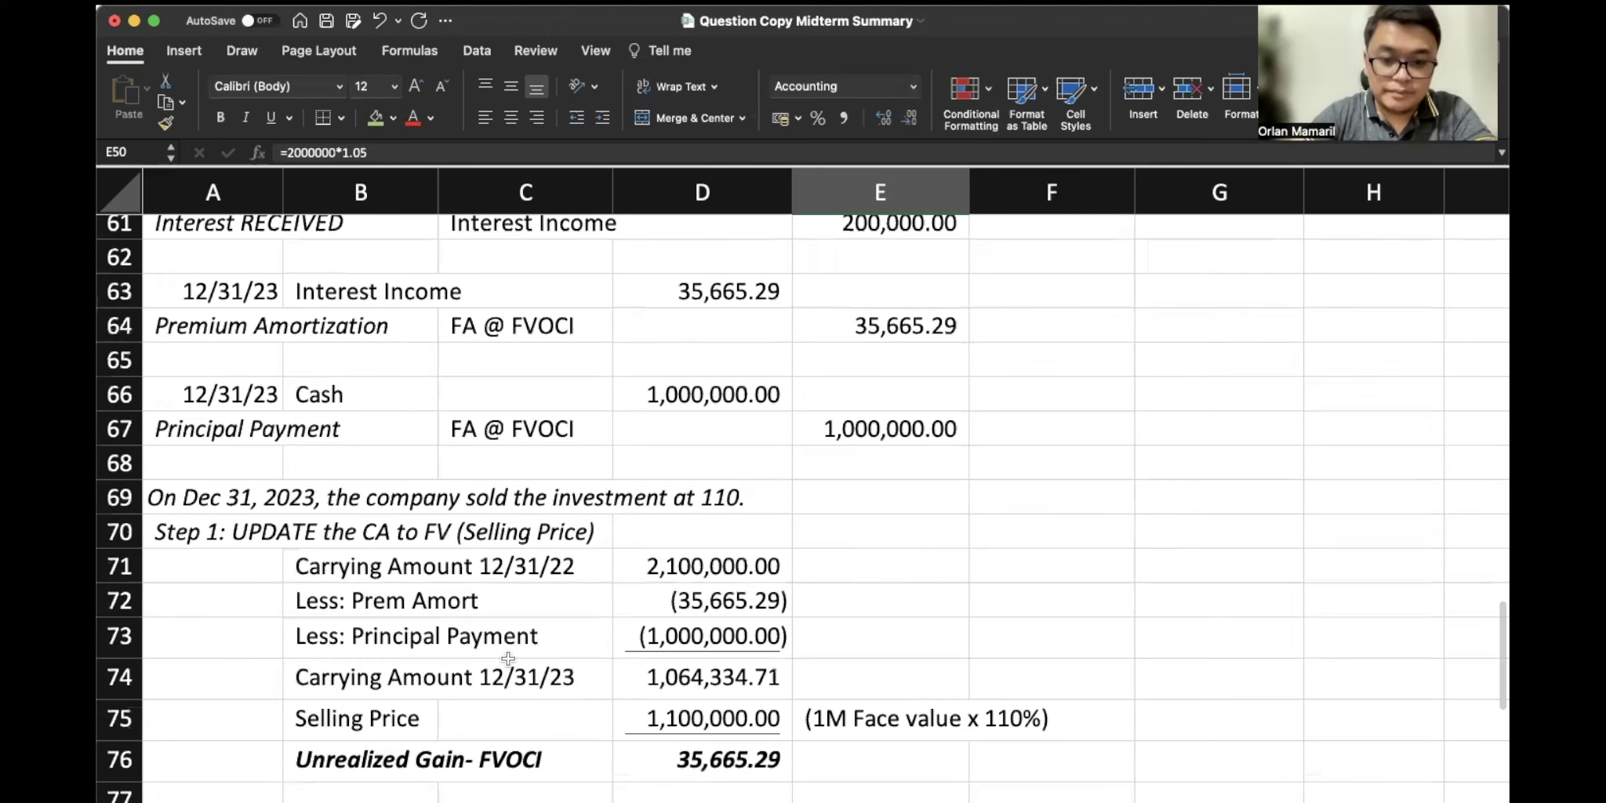
left_click_drag(430, 571, 755, 555)
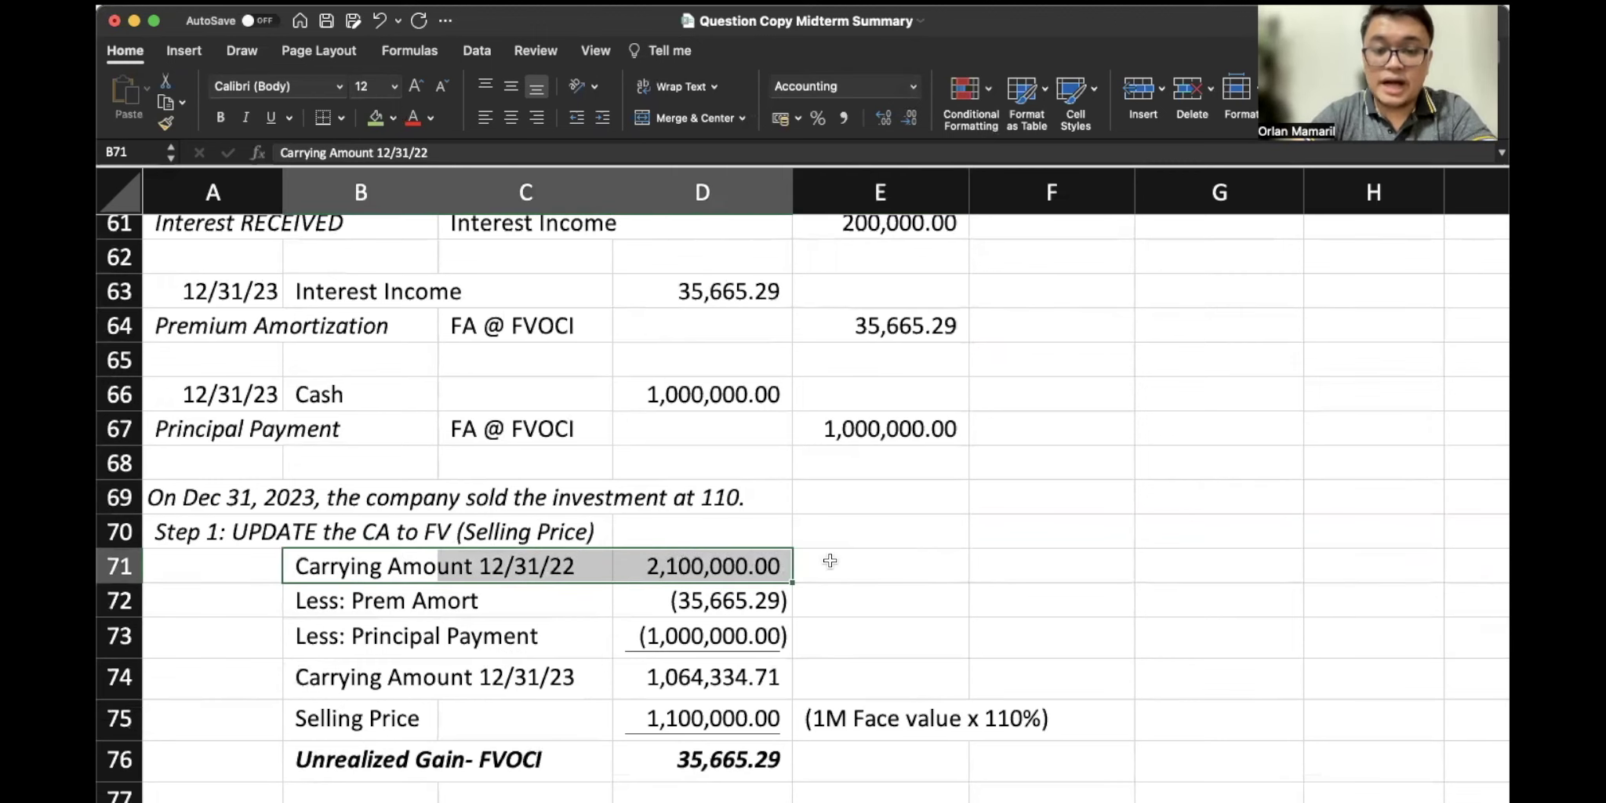
scroll(830, 556, "up", 15)
scroll(834, 547, "up", 1)
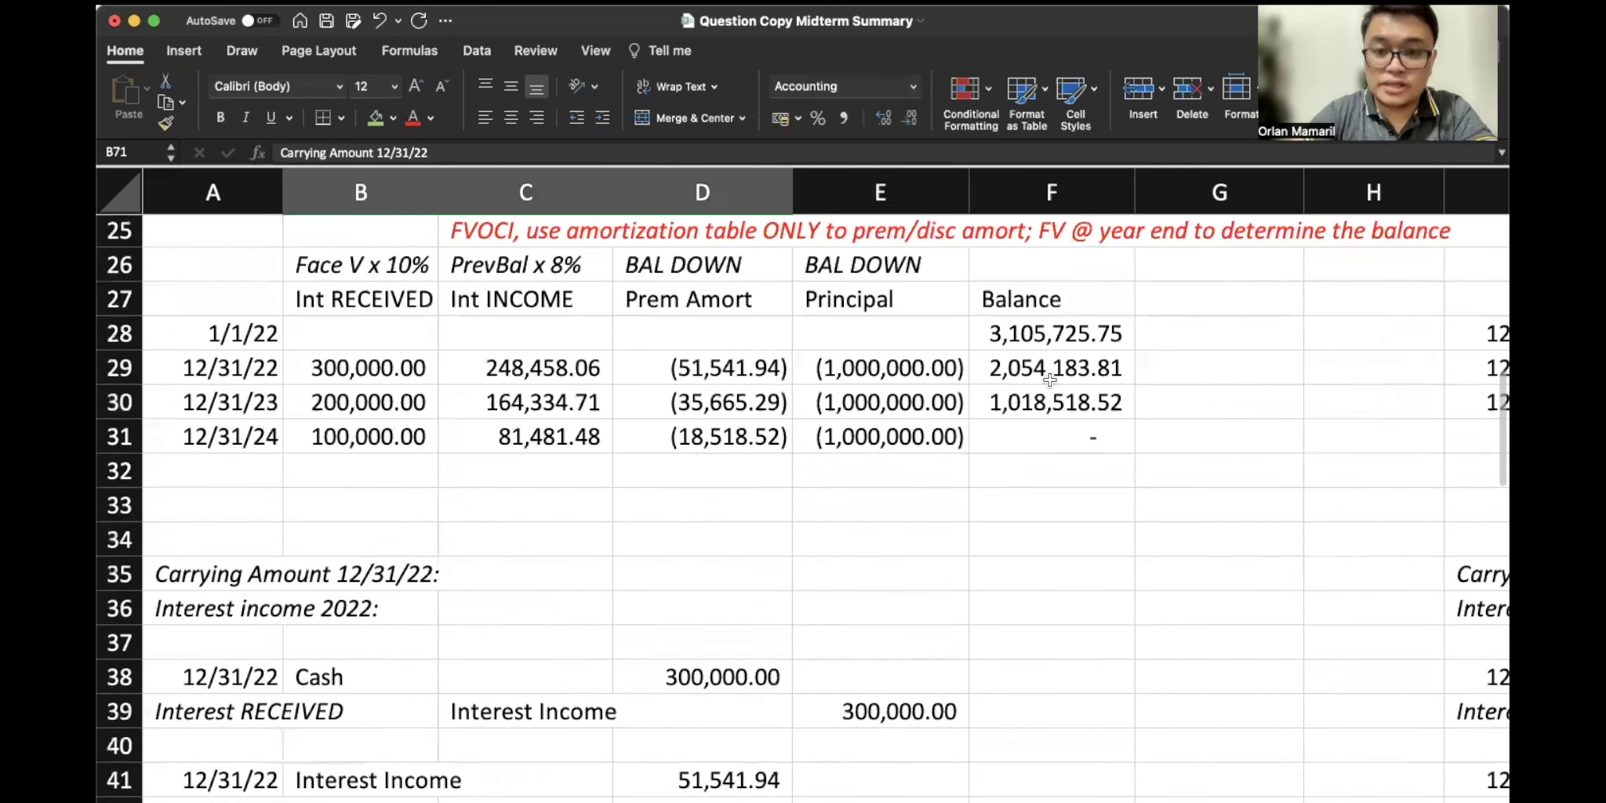
left_click(1050, 369)
scroll(1049, 368, "down", 15)
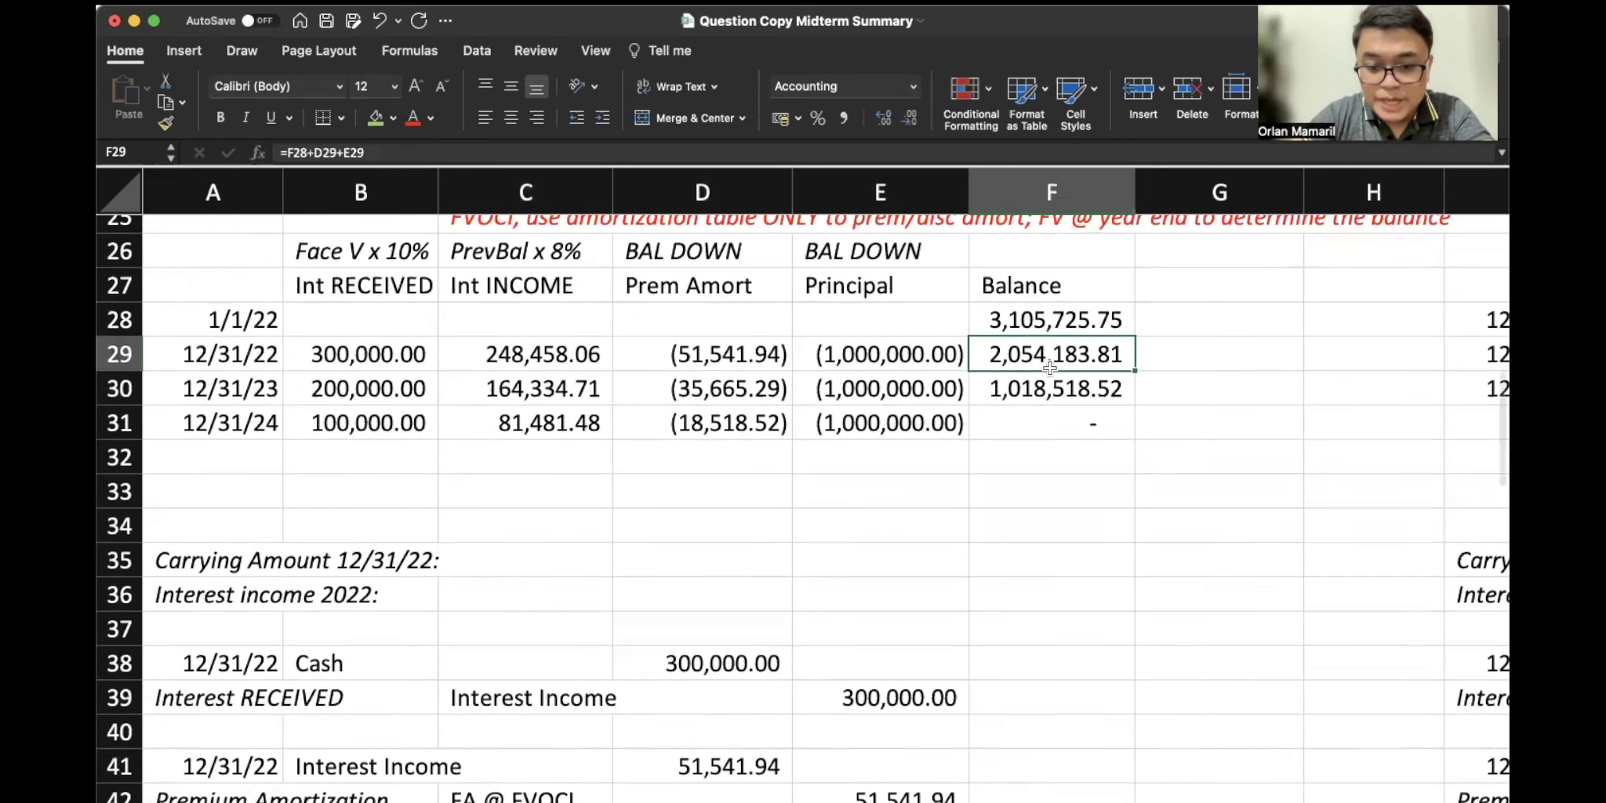
scroll(1049, 369, "down", 3)
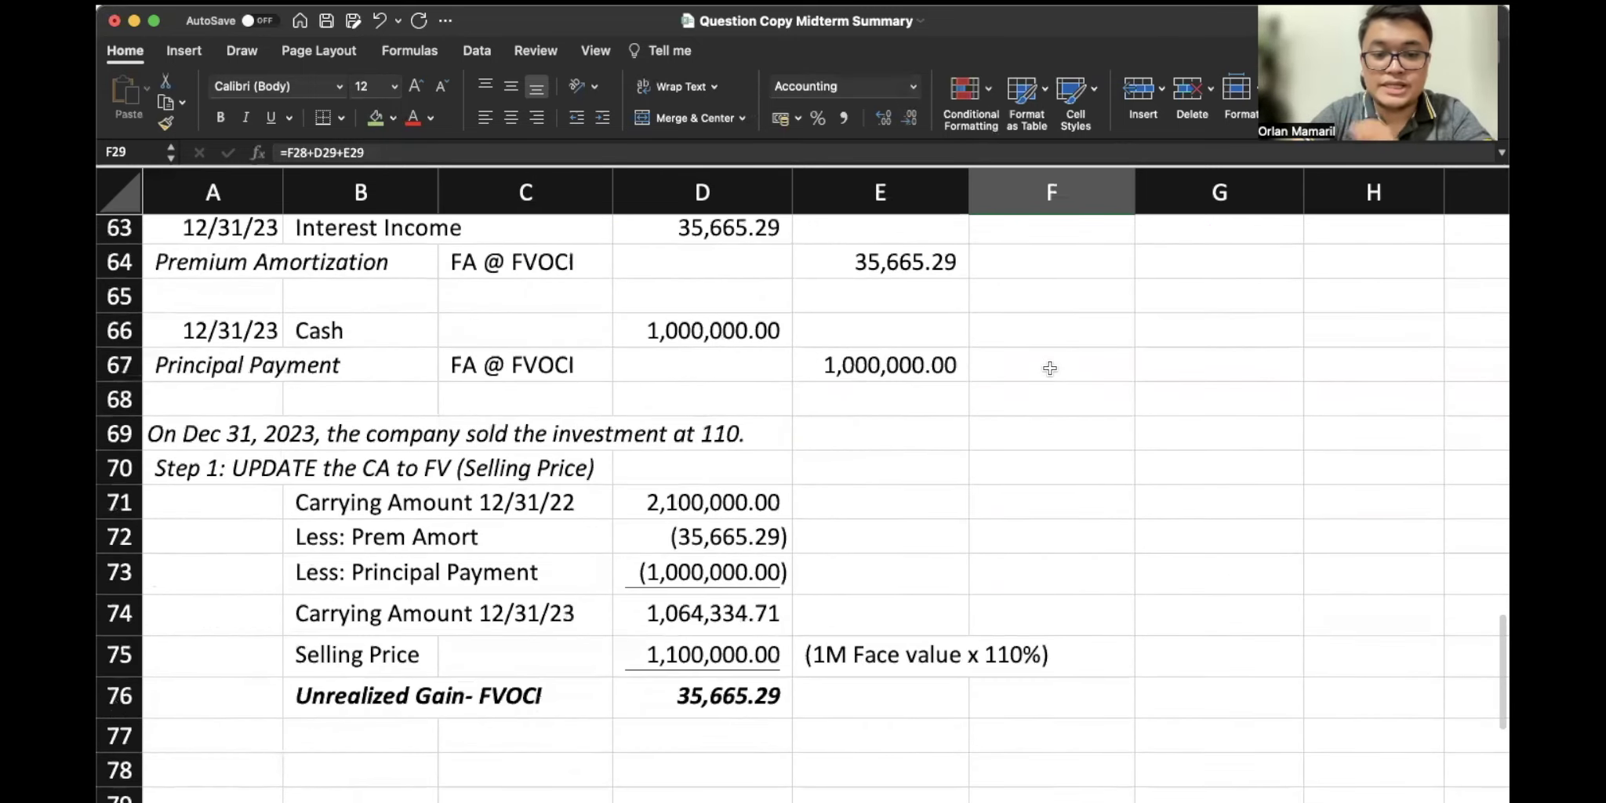
Annotate E71 with '<- FV 12/31/22 (NOT AMORTIZATION TABLE BALANCE!)' beside the carrying amount
left_click(903, 466)
type("<")
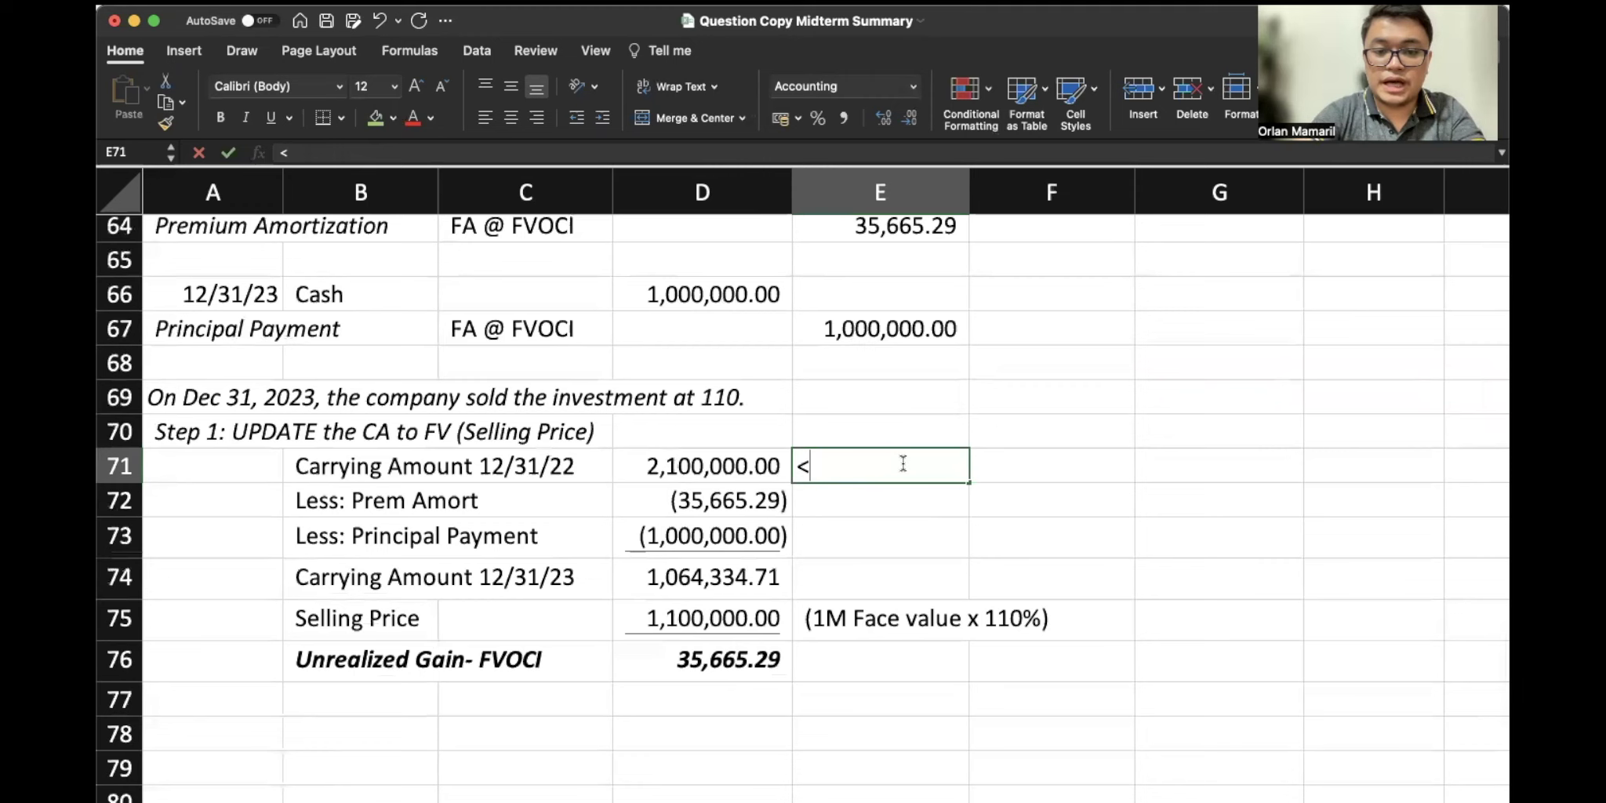
type("- FV 12/31/")
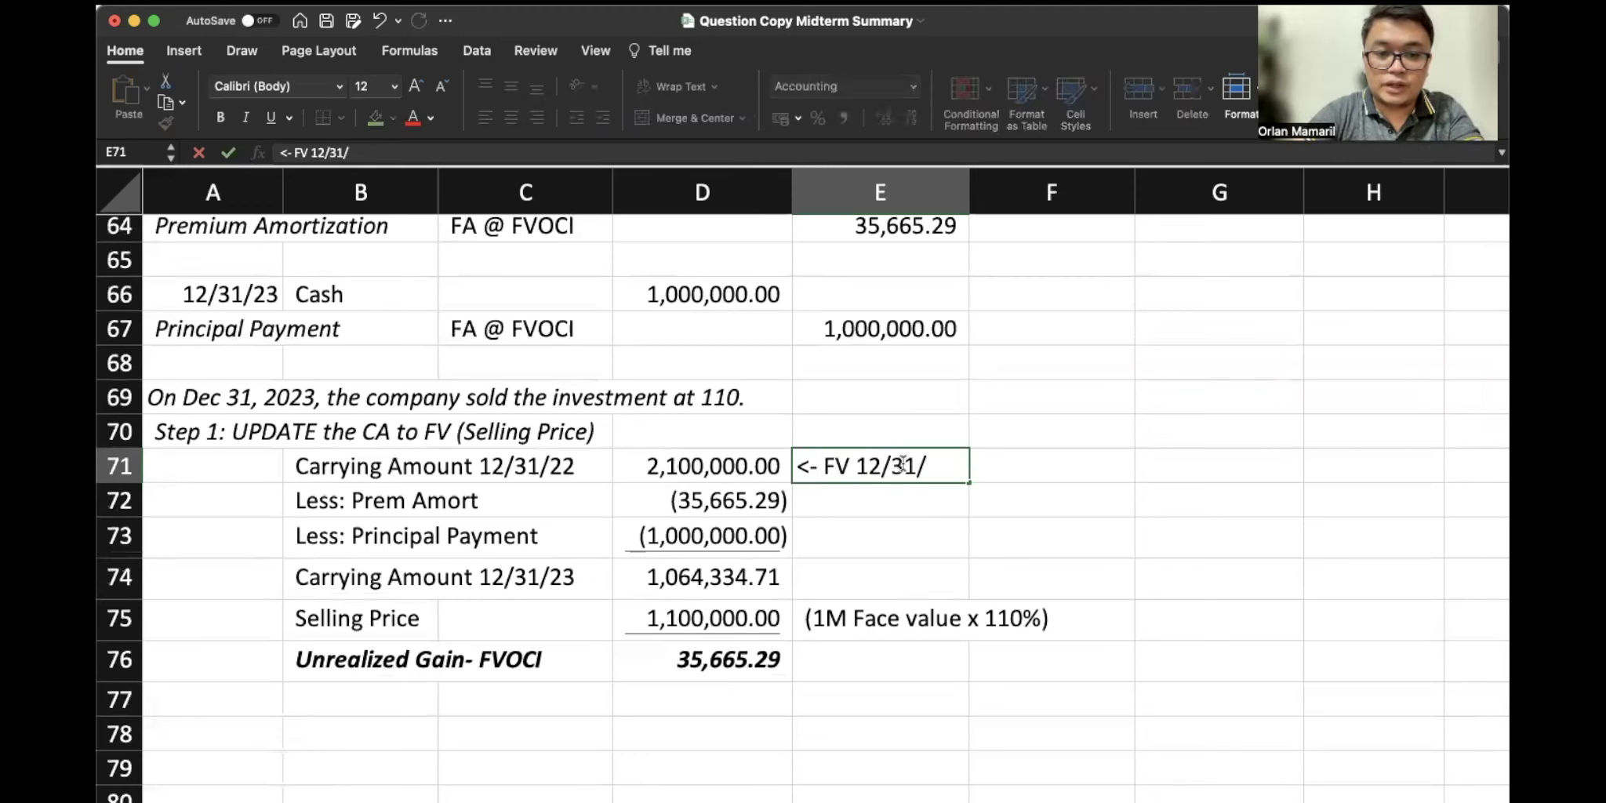
type("22 (NOT")
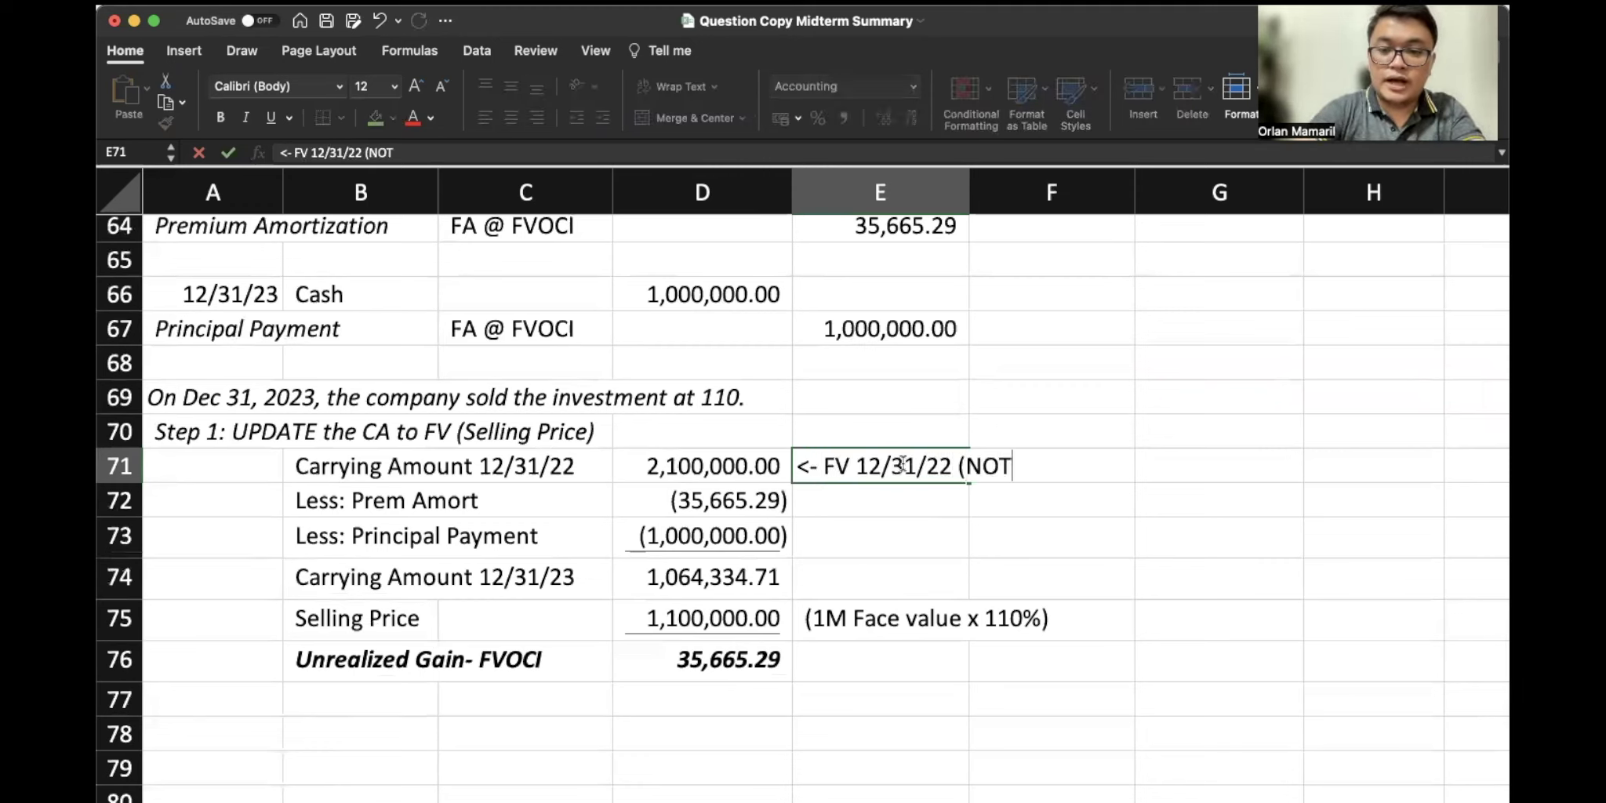
type(" AMORTIZATION TABL")
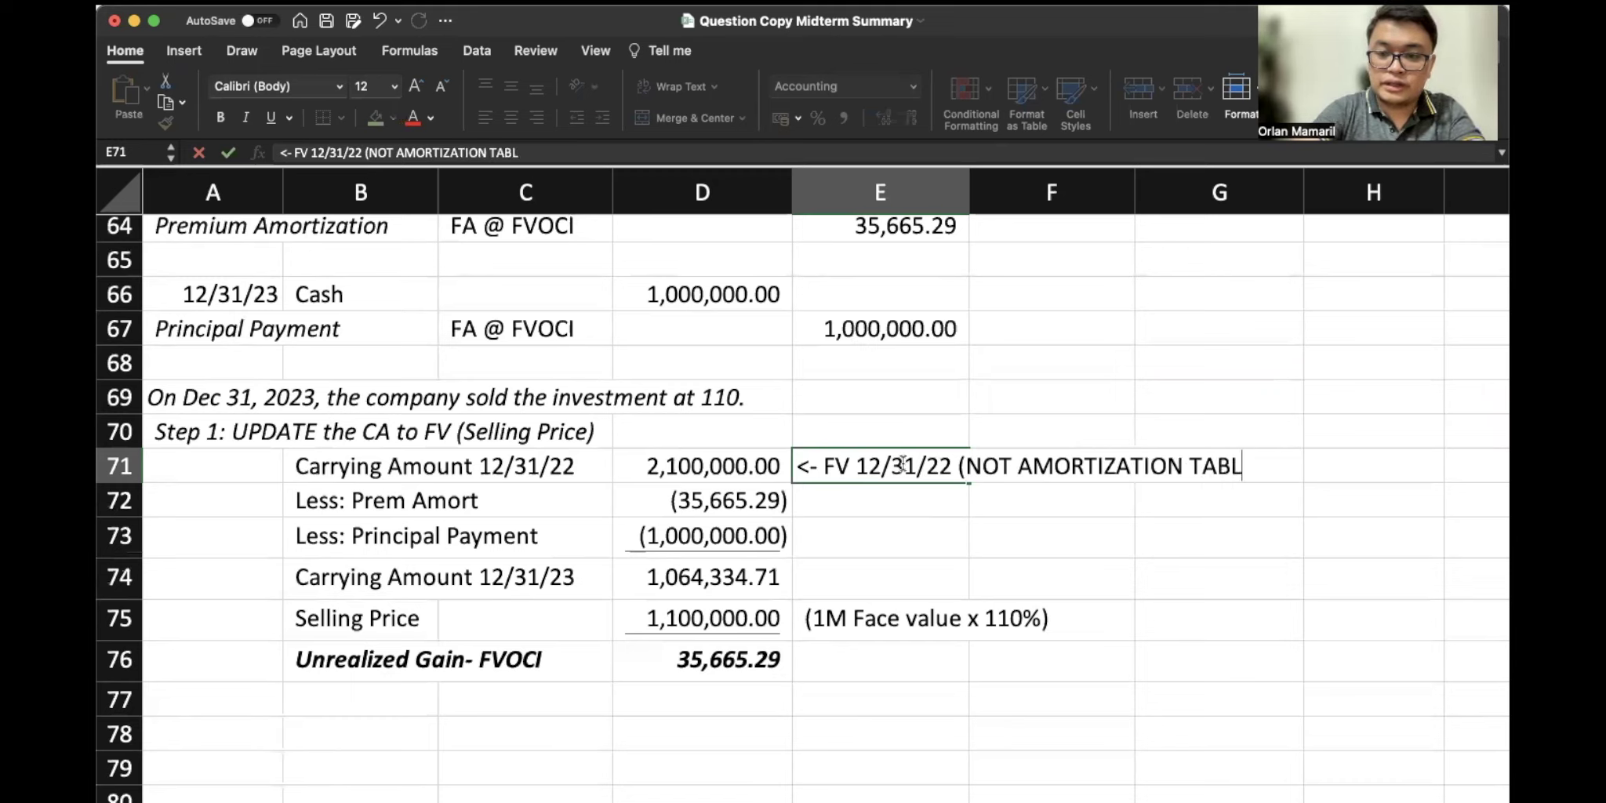
type("E BALANCE!)")
key("Return")
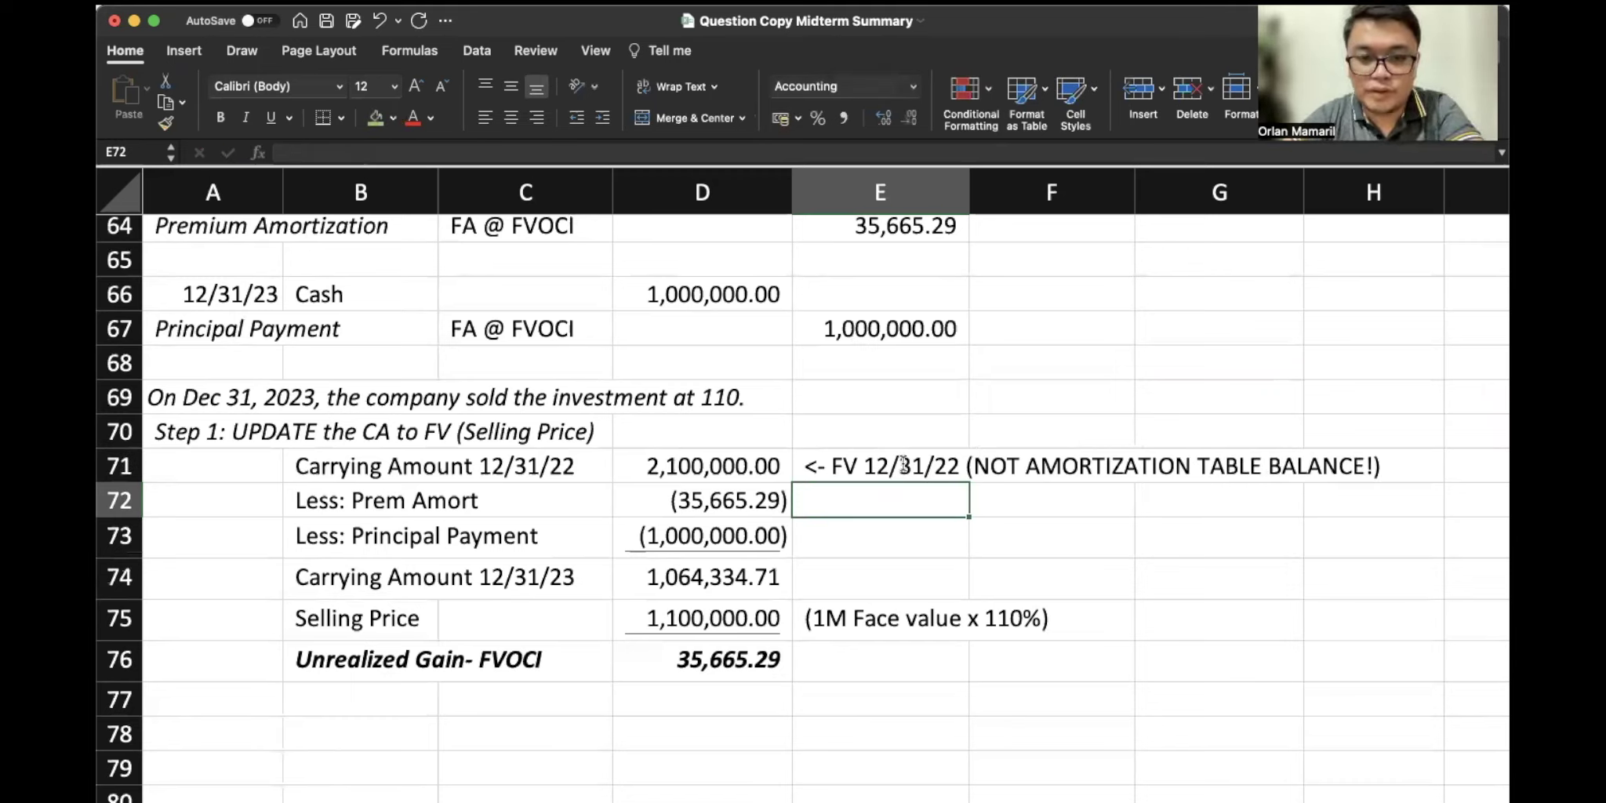
left_click_drag(772, 577, 374, 582)
left_click_drag(730, 455, 349, 466)
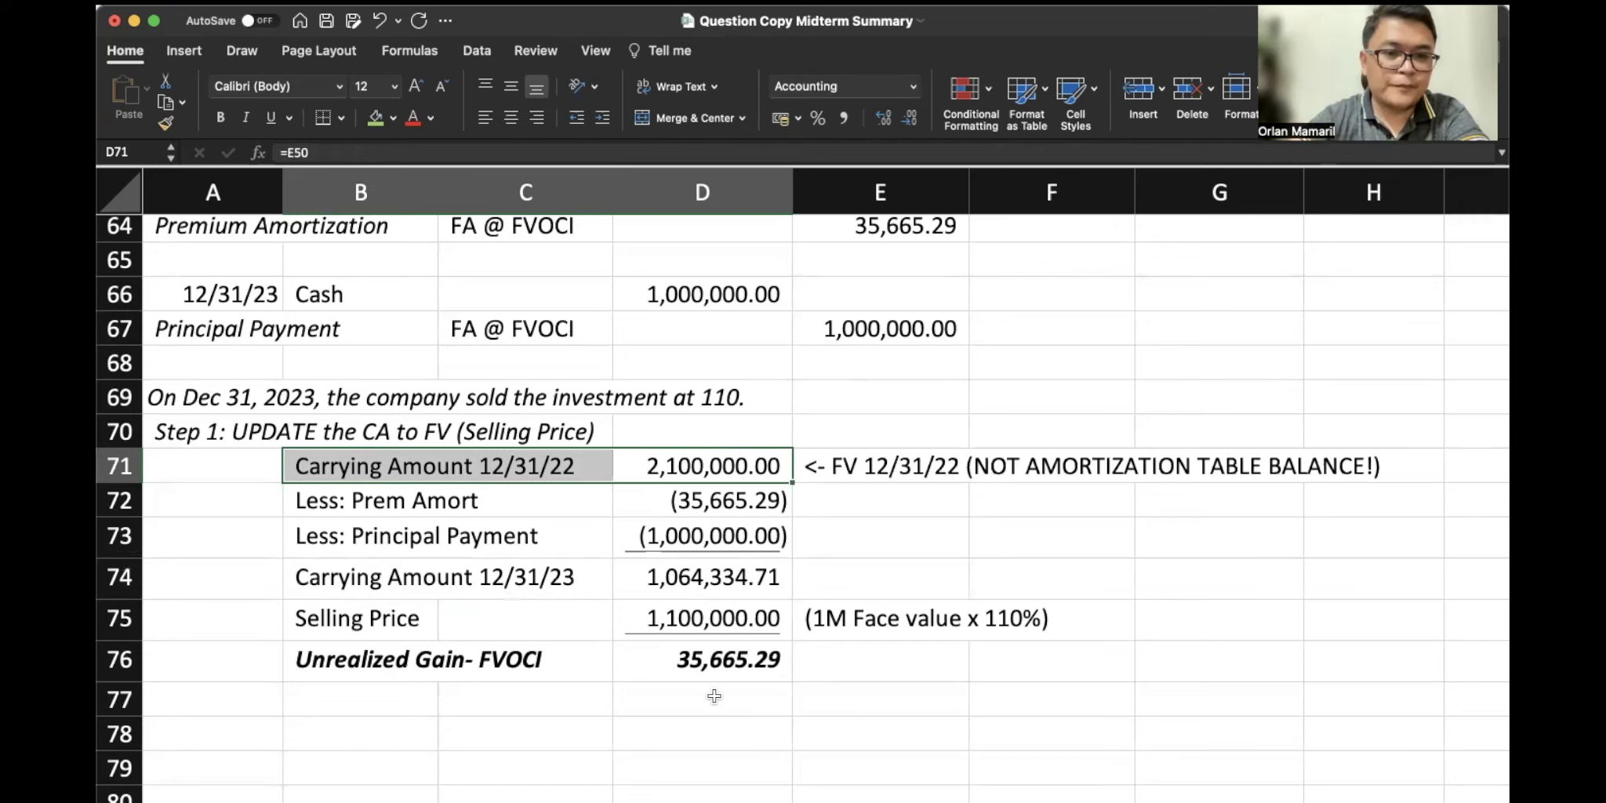
left_click(706, 728)
scroll(706, 728, "up", 1)
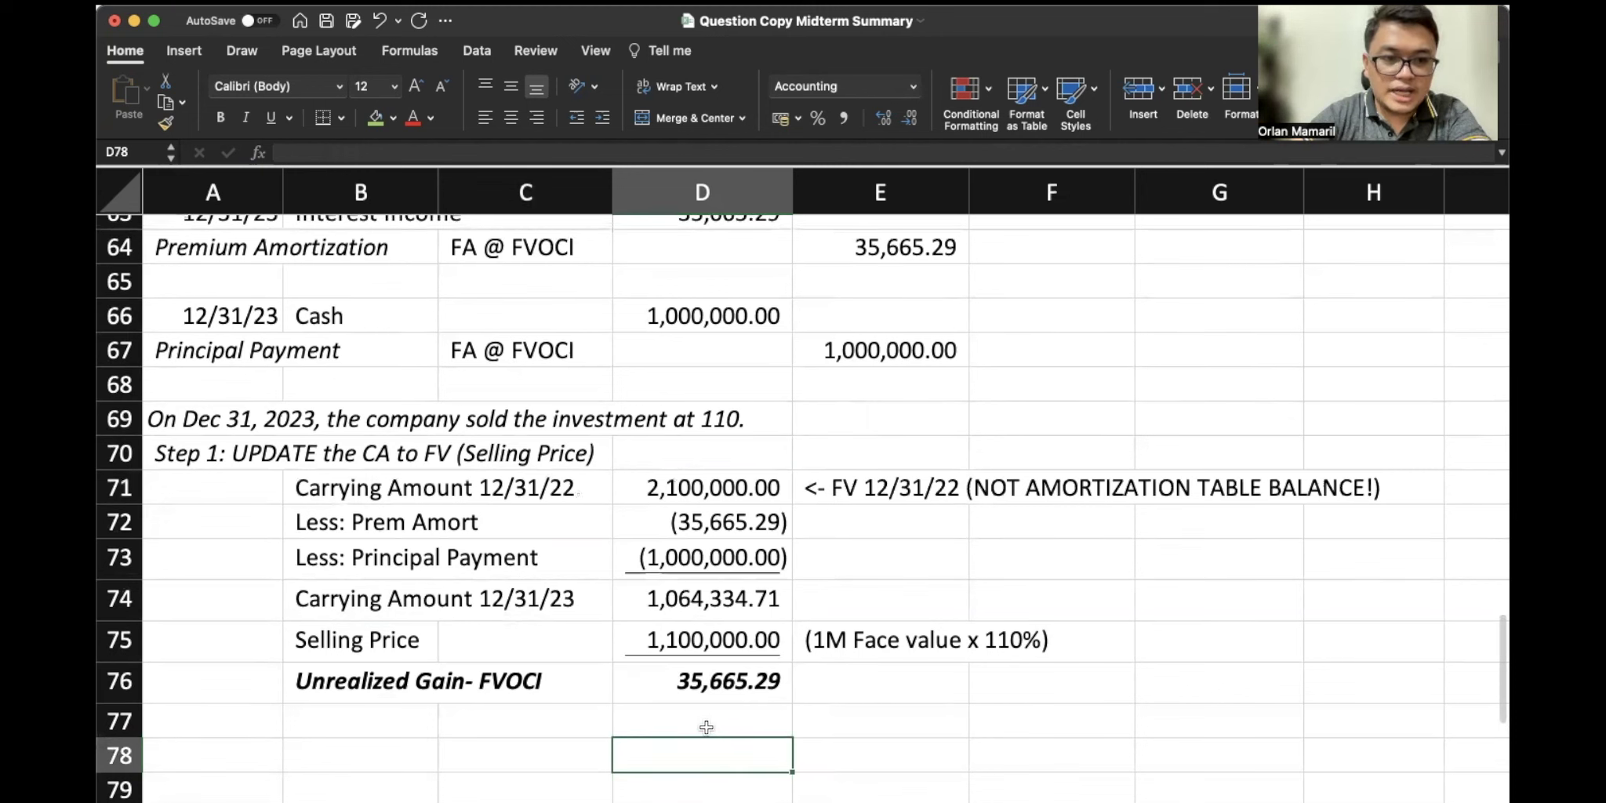
scroll(705, 728, "down", 1)
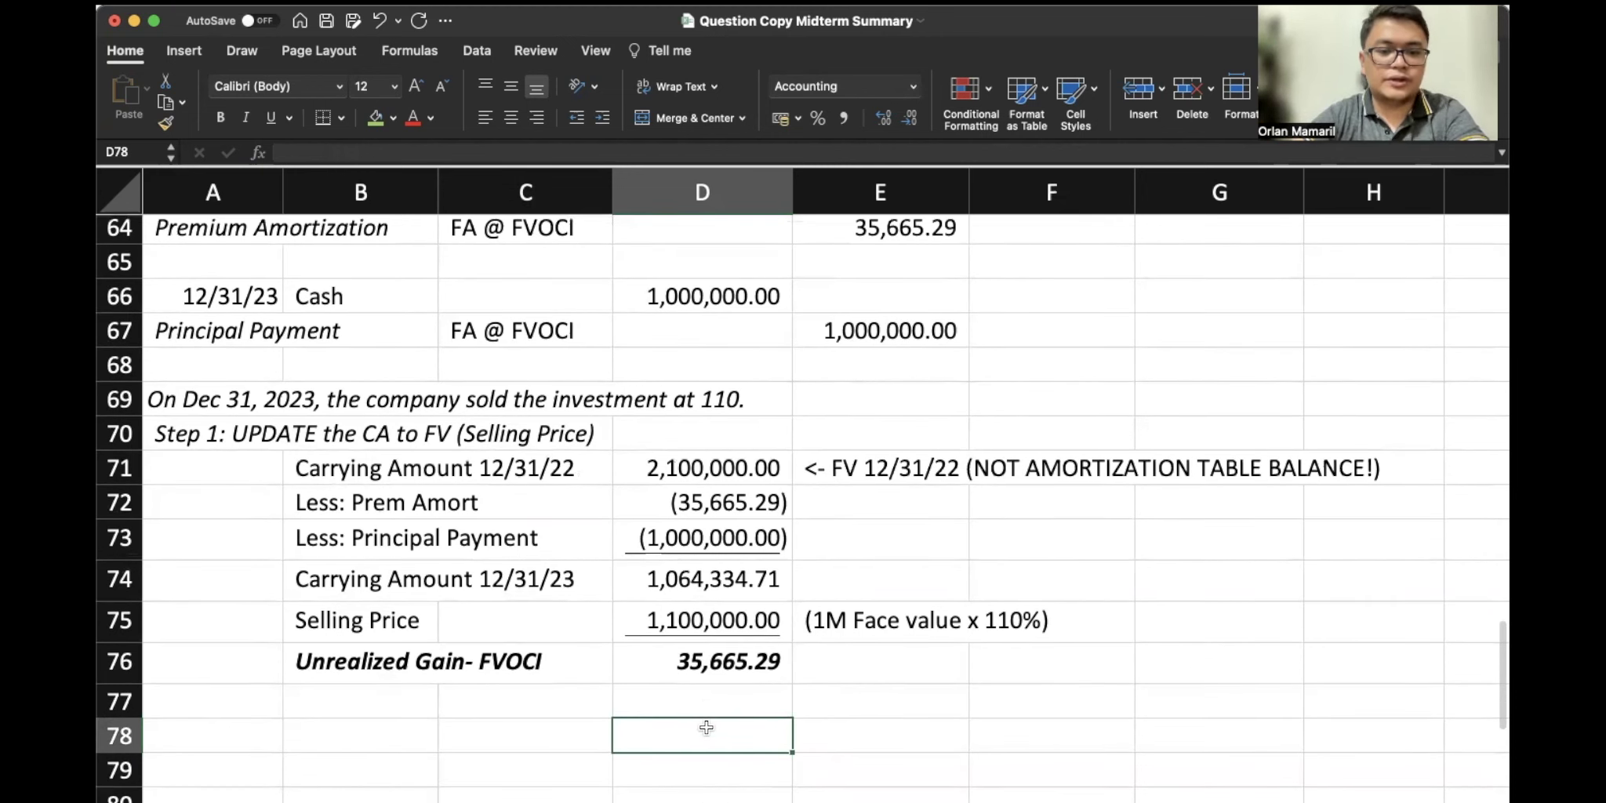
Enter the 12/31/23 date, FA @ FVOCI debit account and Unrealized Gain- FVOCI credit account
left_click(257, 731)
type("12/31/23")
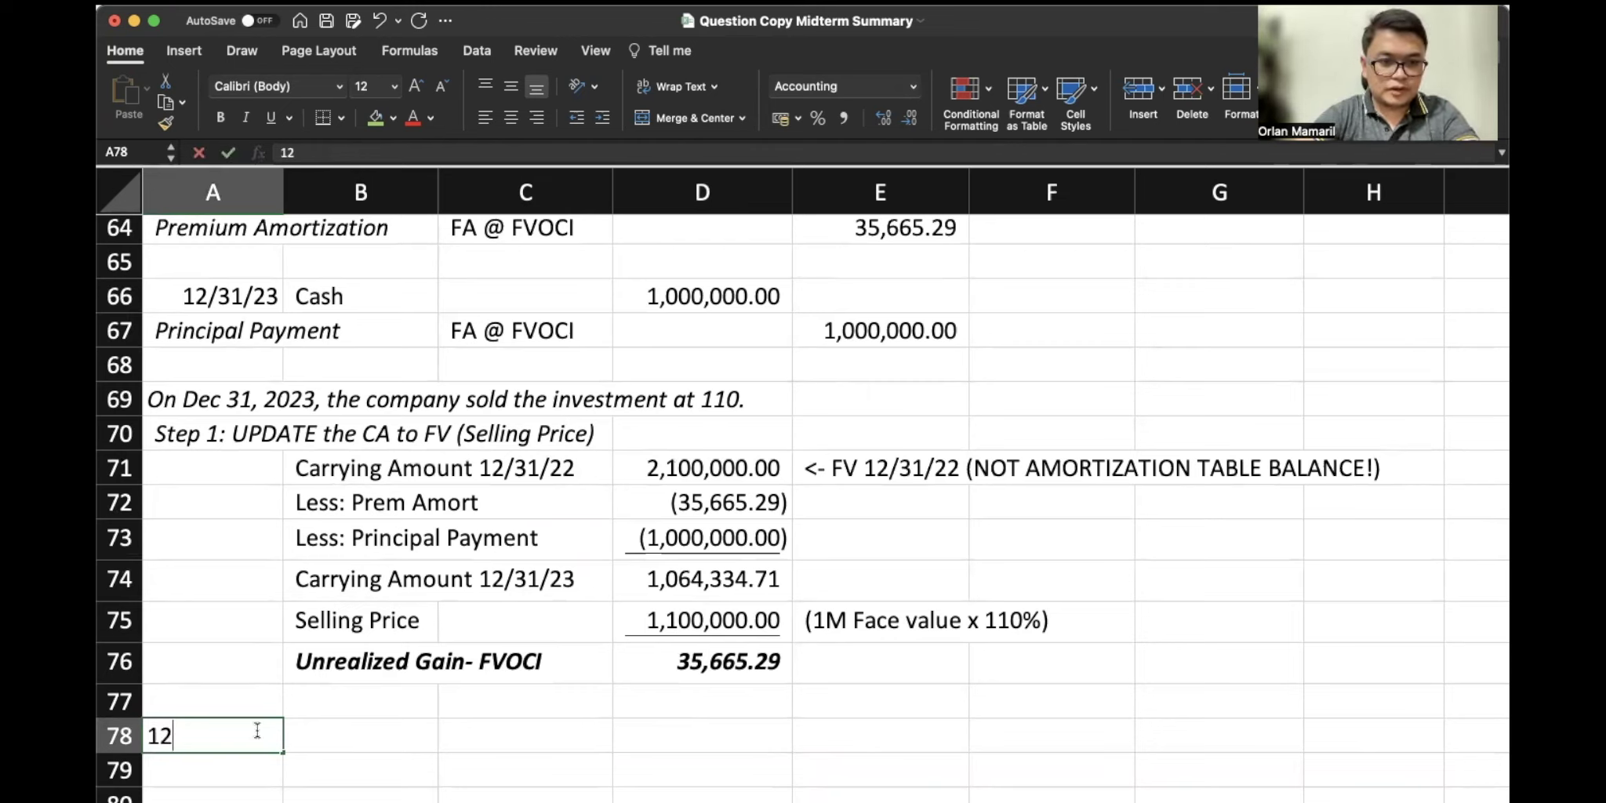
key("BackSpace")
type("31/2")
key("Tab")
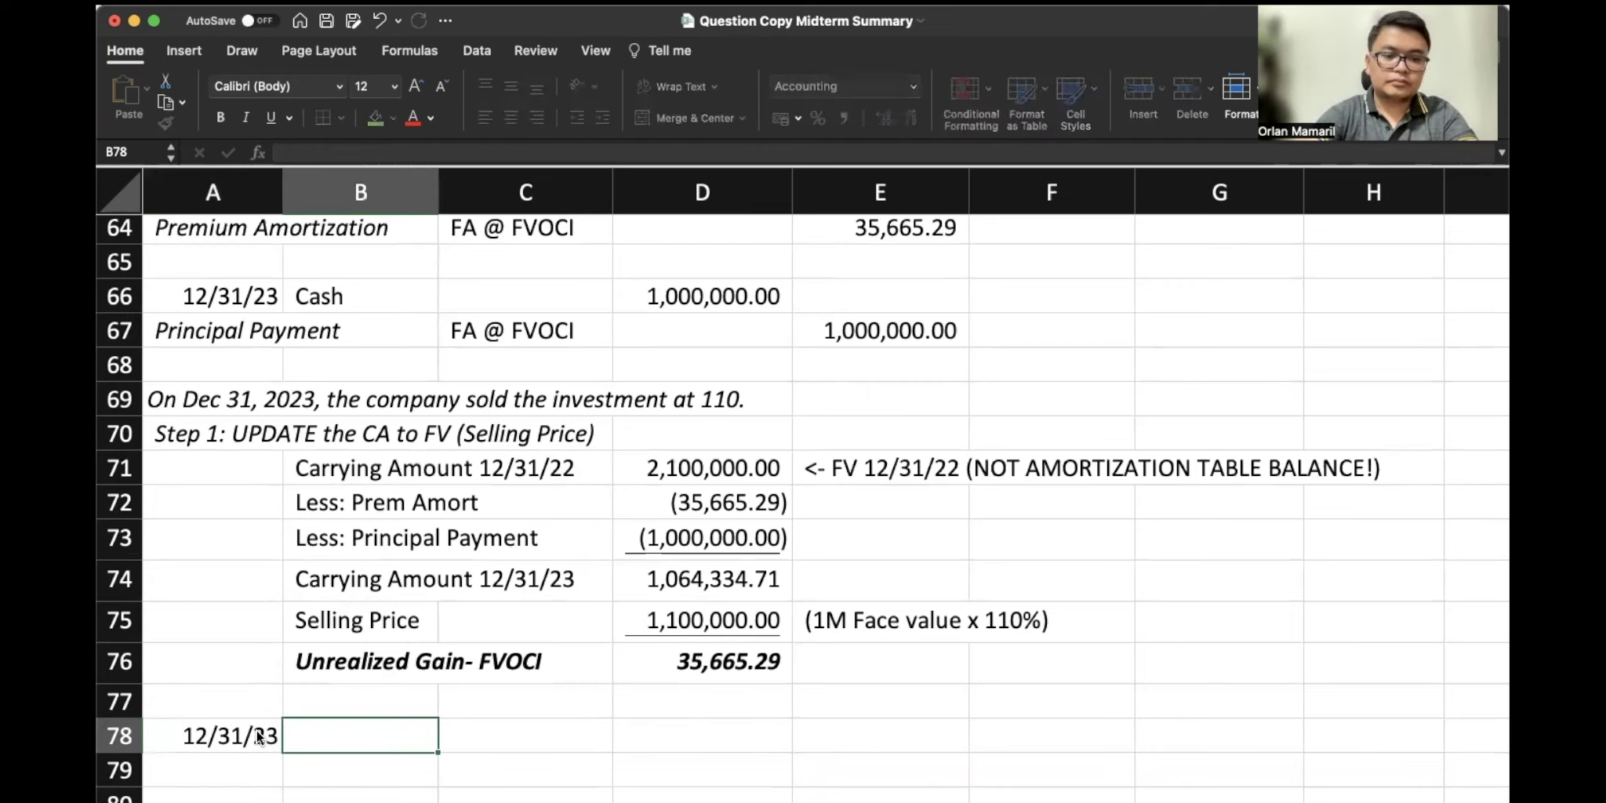
type("FA @ FVOCI")
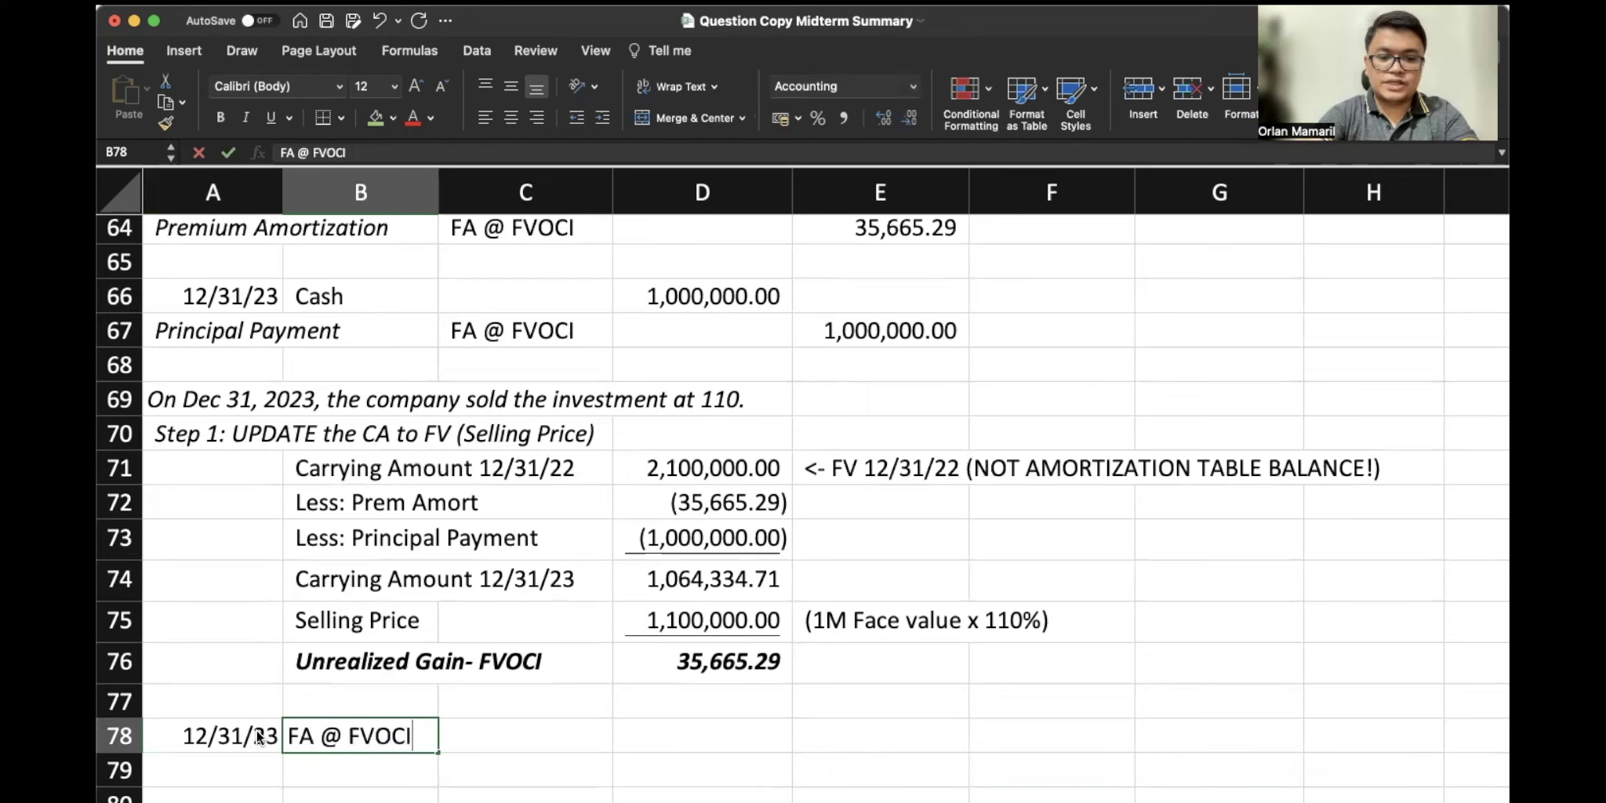
key("Return")
key("Tab")
type("Unrea")
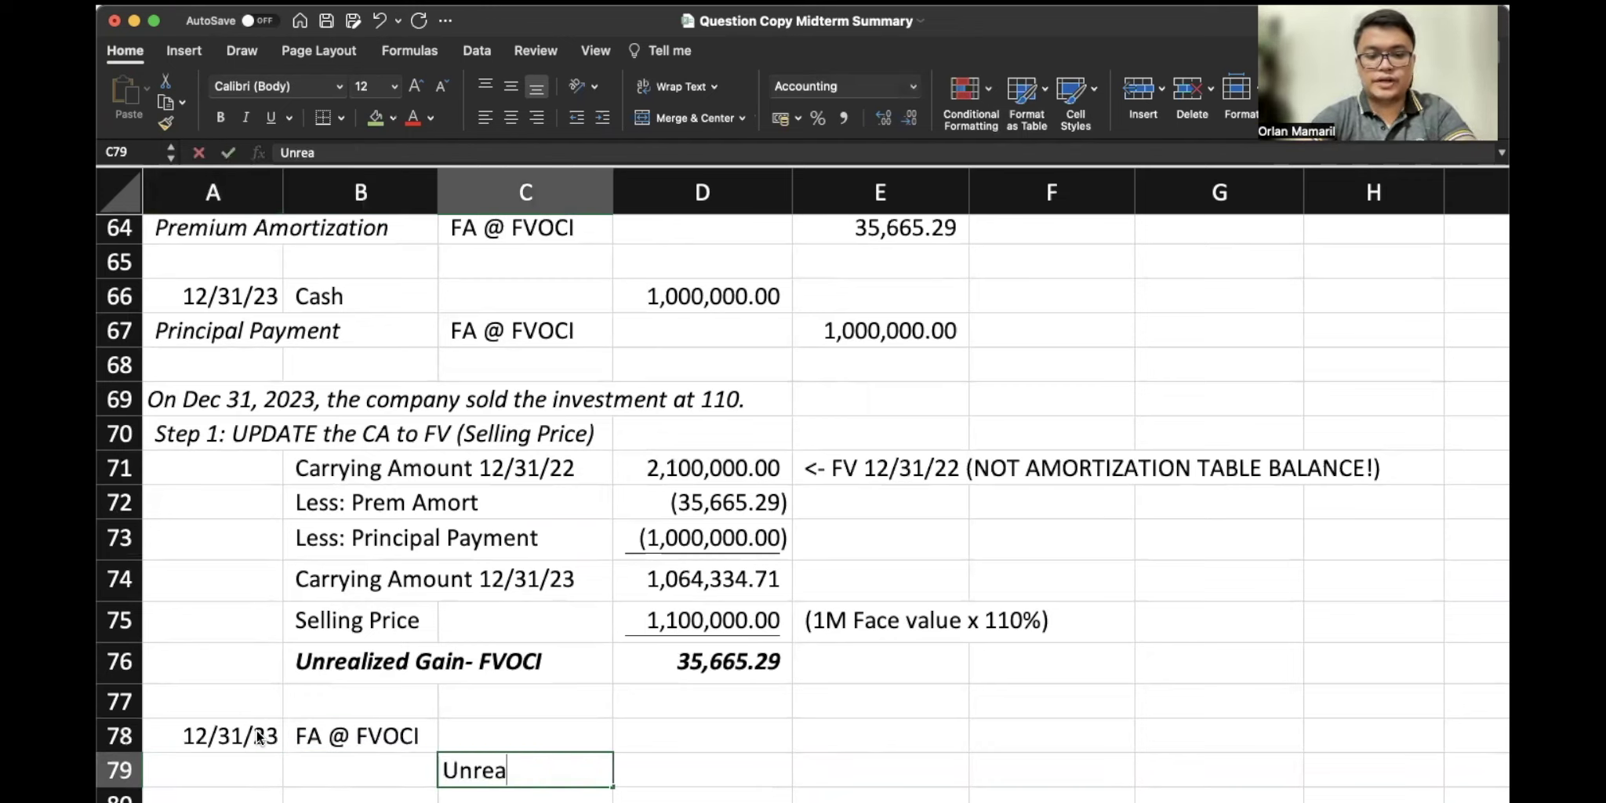
type("lized Gain- FVOCI")
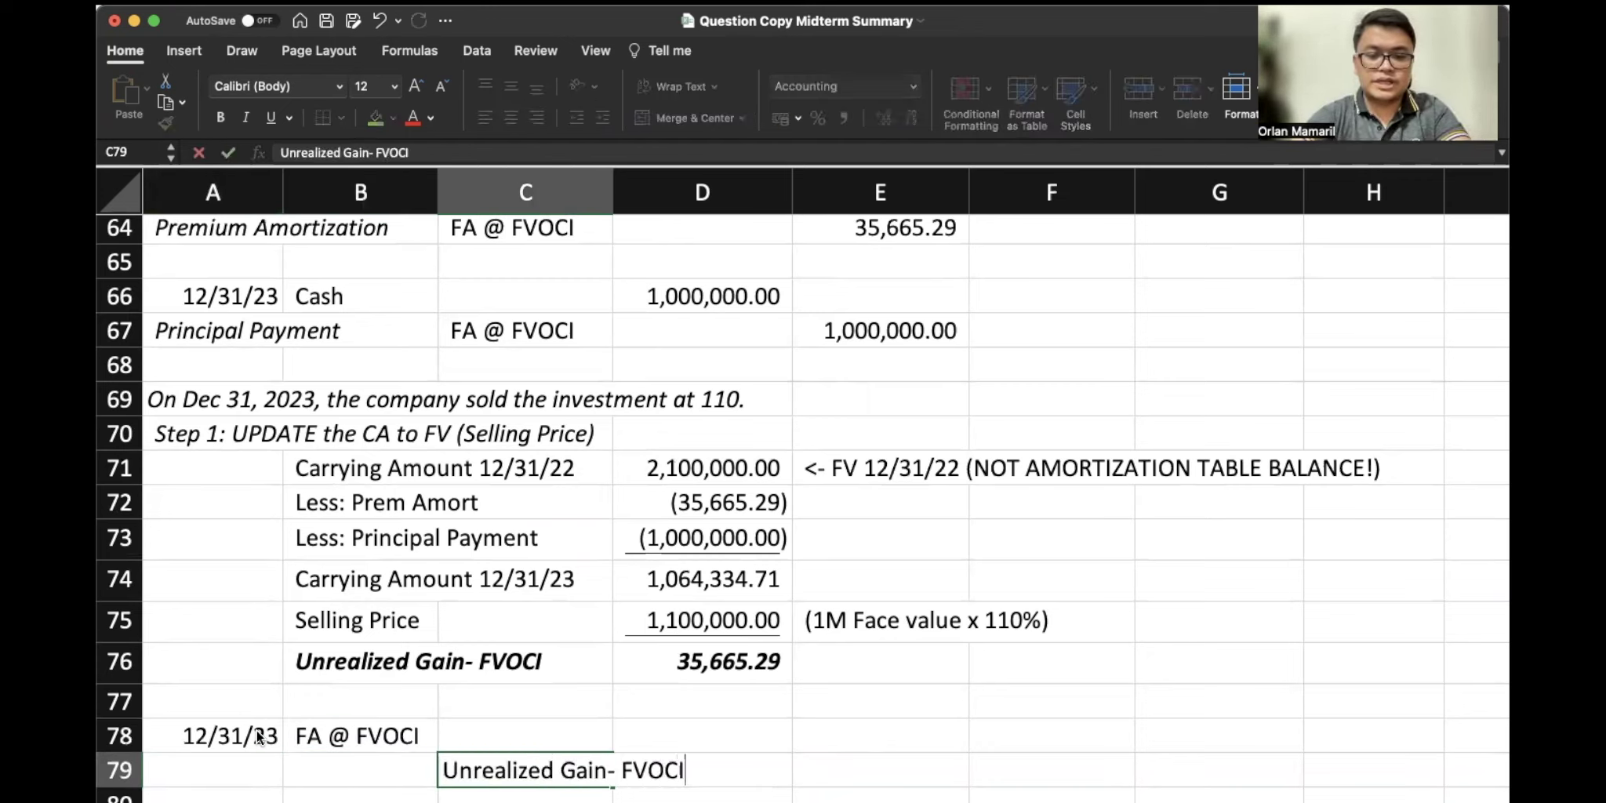
key("Tab")
Link the debit amount to =D76 and the credit to =D78, both 35,665.29
key("Up")
key("Right")
key("Left")
type("=")
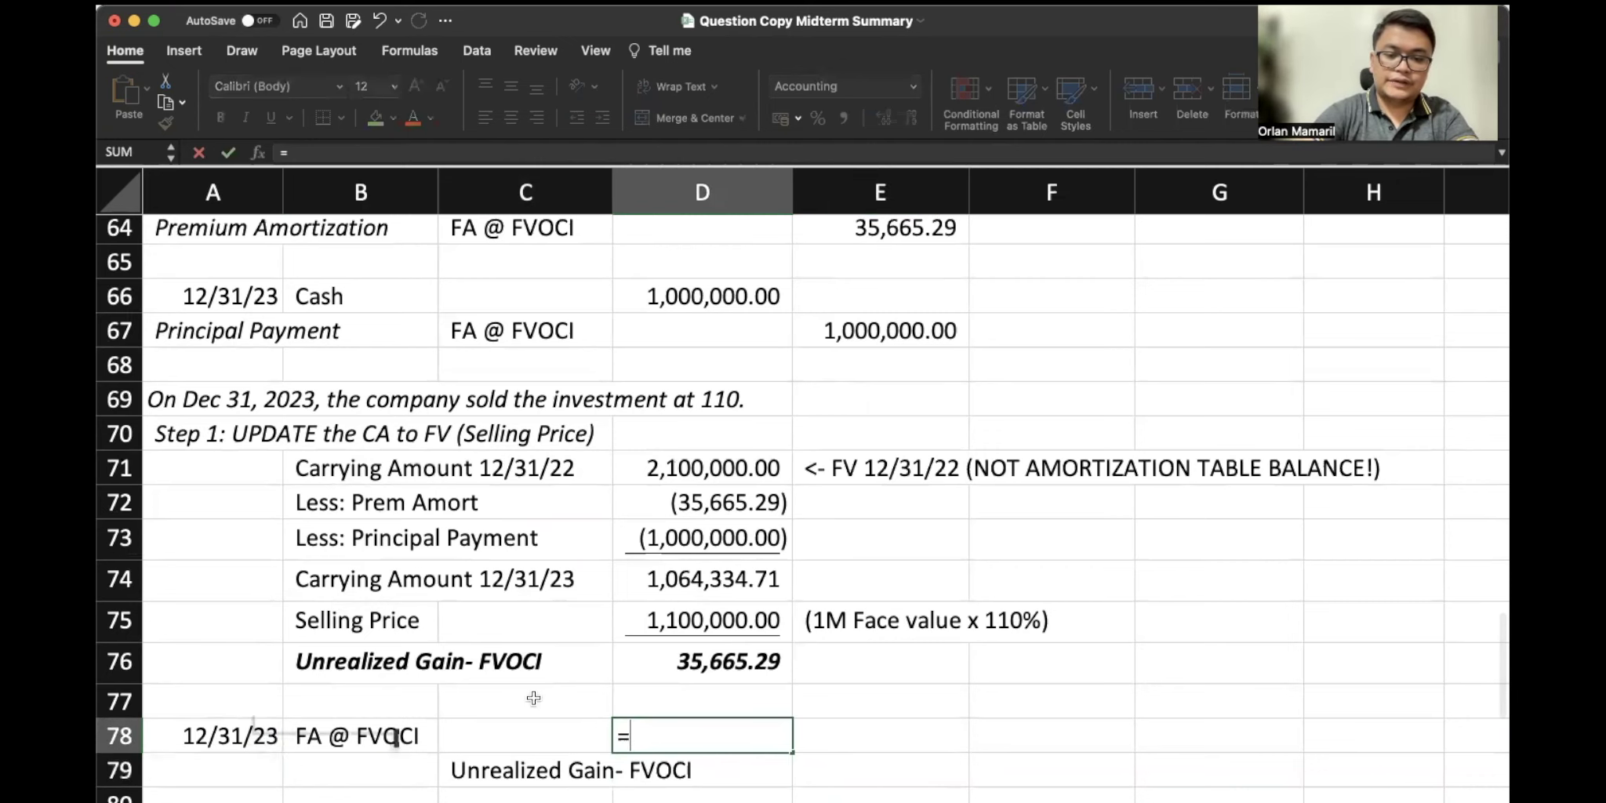
left_click(663, 668)
key("Return")
key("Tab")
type("=")
key("Up")
key("Left")
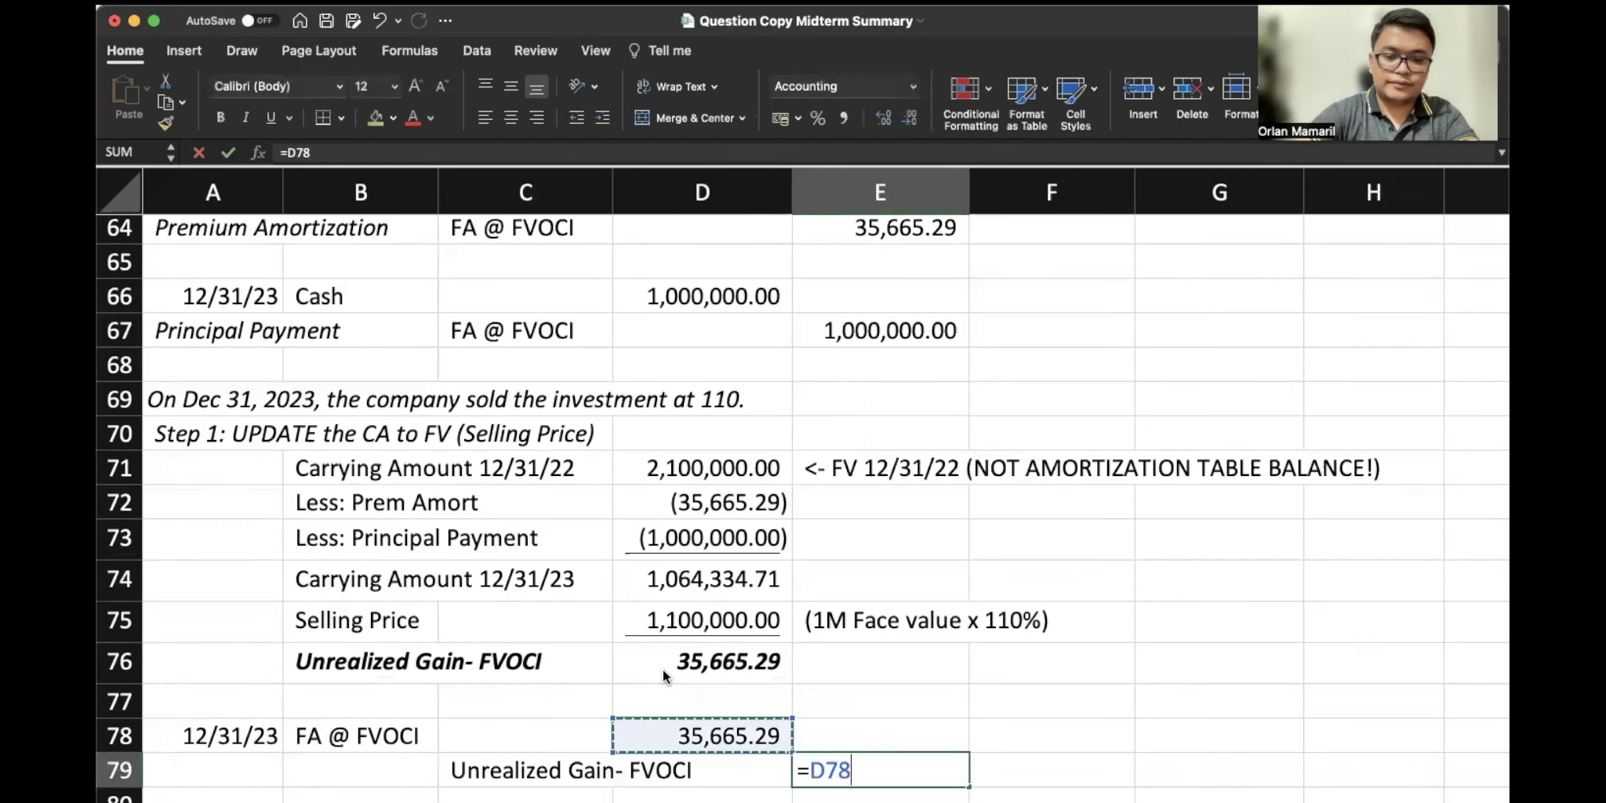
key("Return")
Add the italic heading 'Step 2: Recognize Sale' in A81
left_click(302, 755)
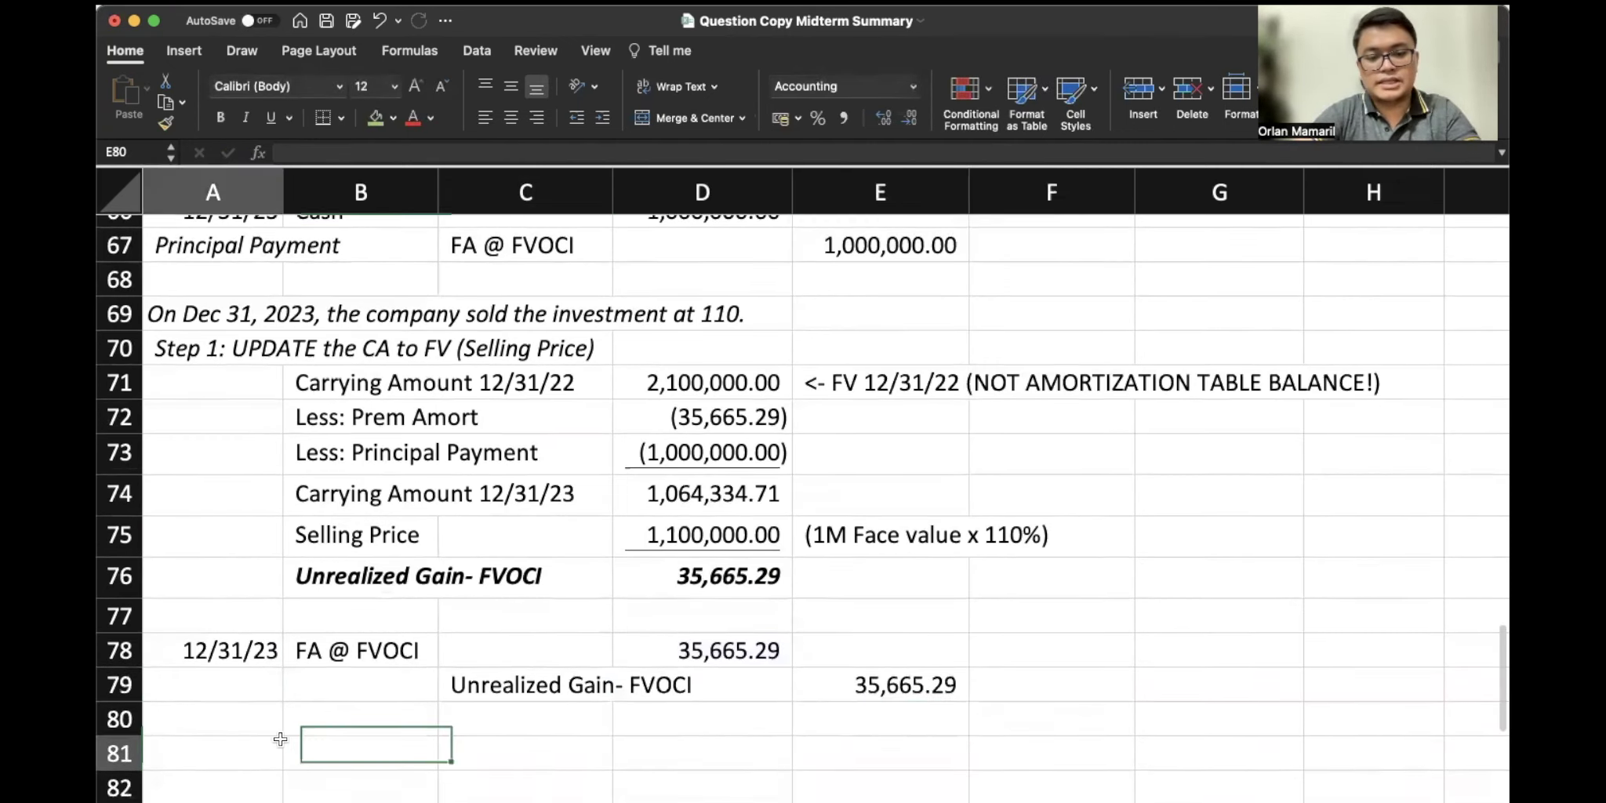
left_click(279, 741)
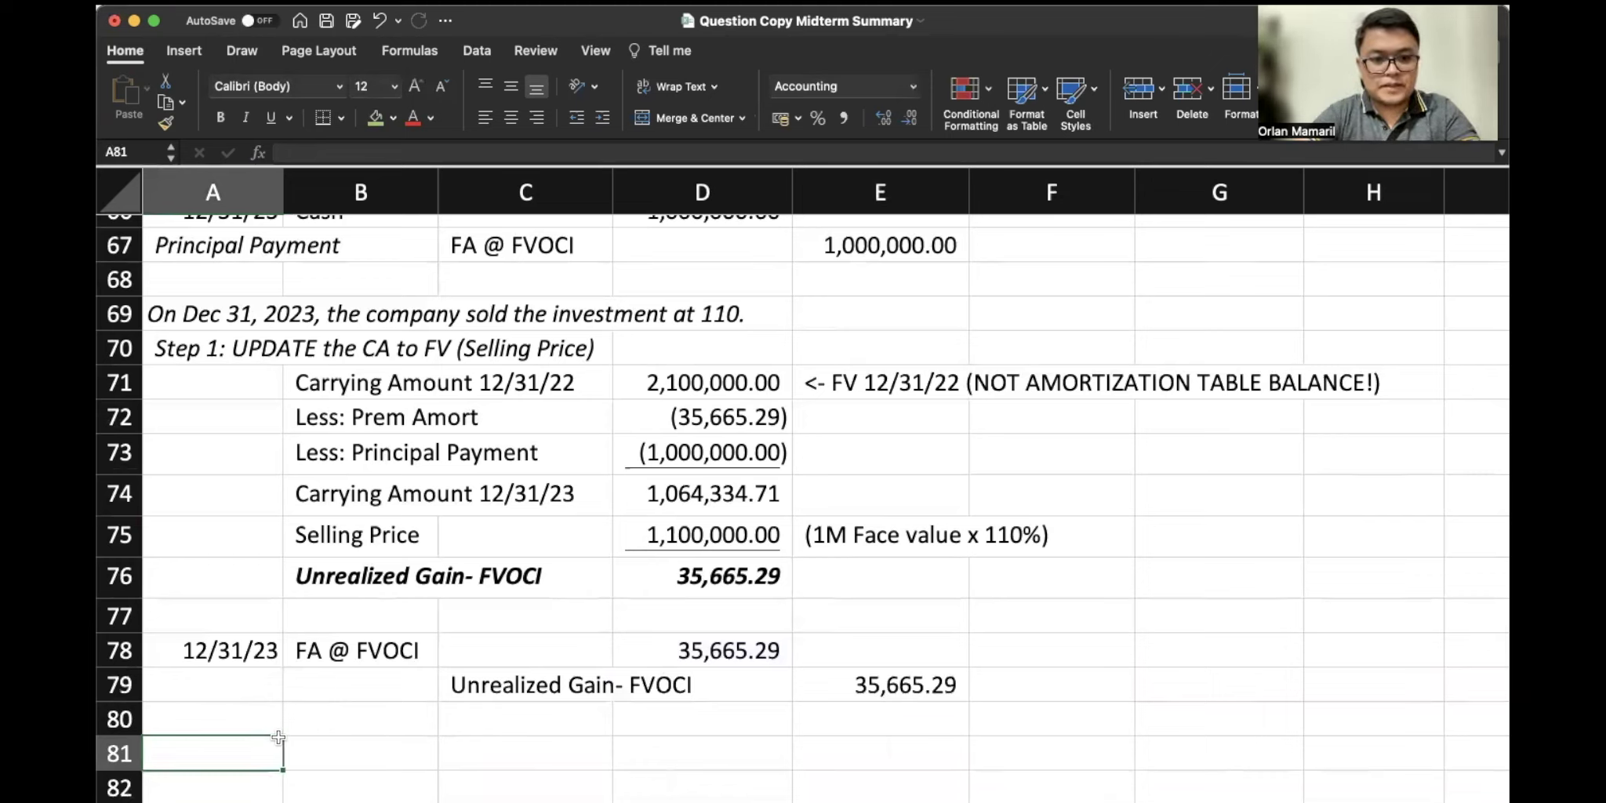
key("super+i")
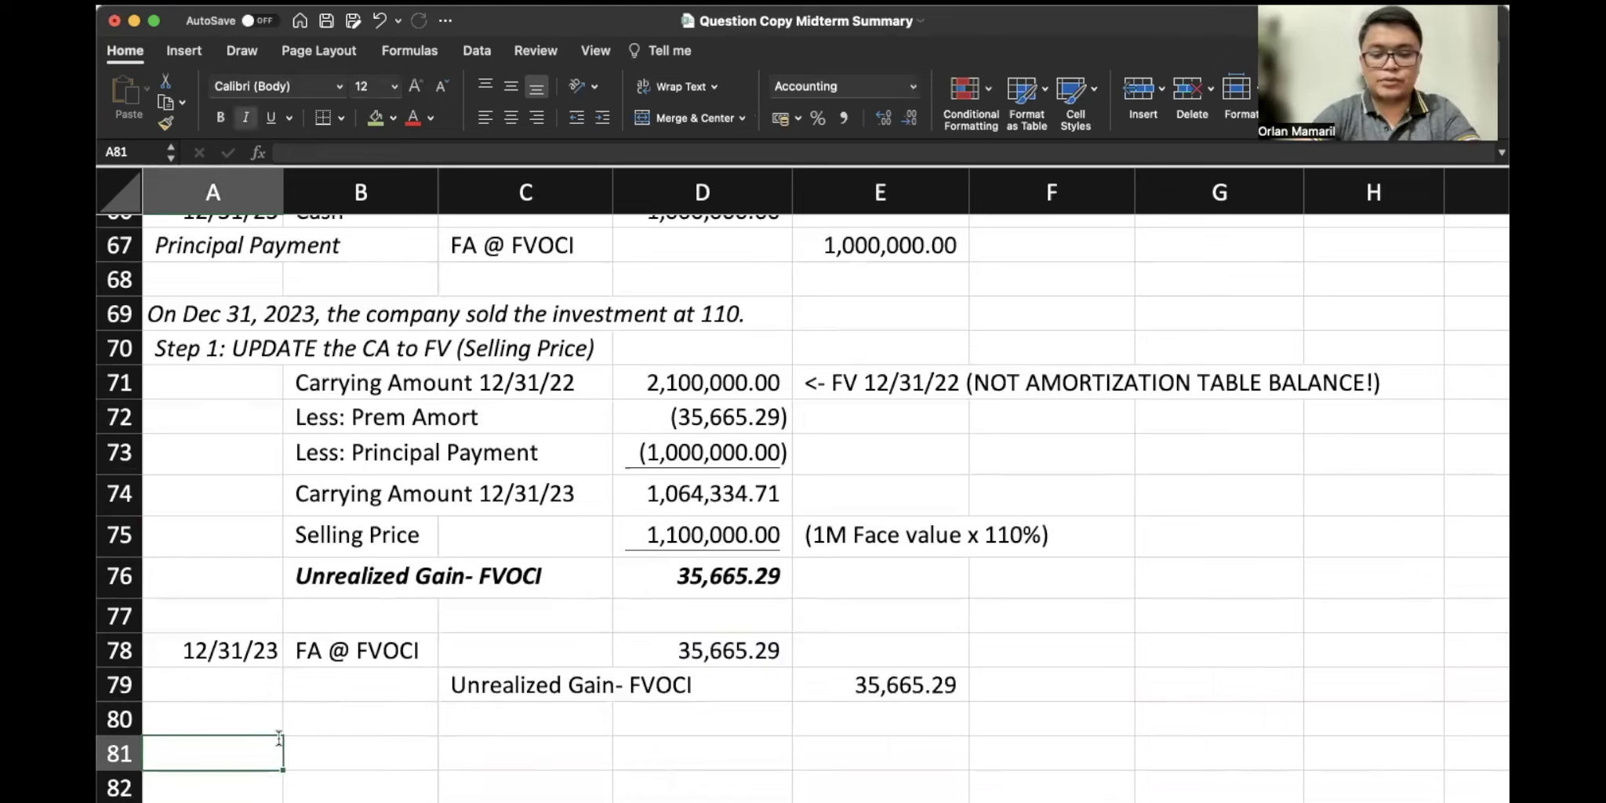
type("Step 2L")
key("BackSpace")
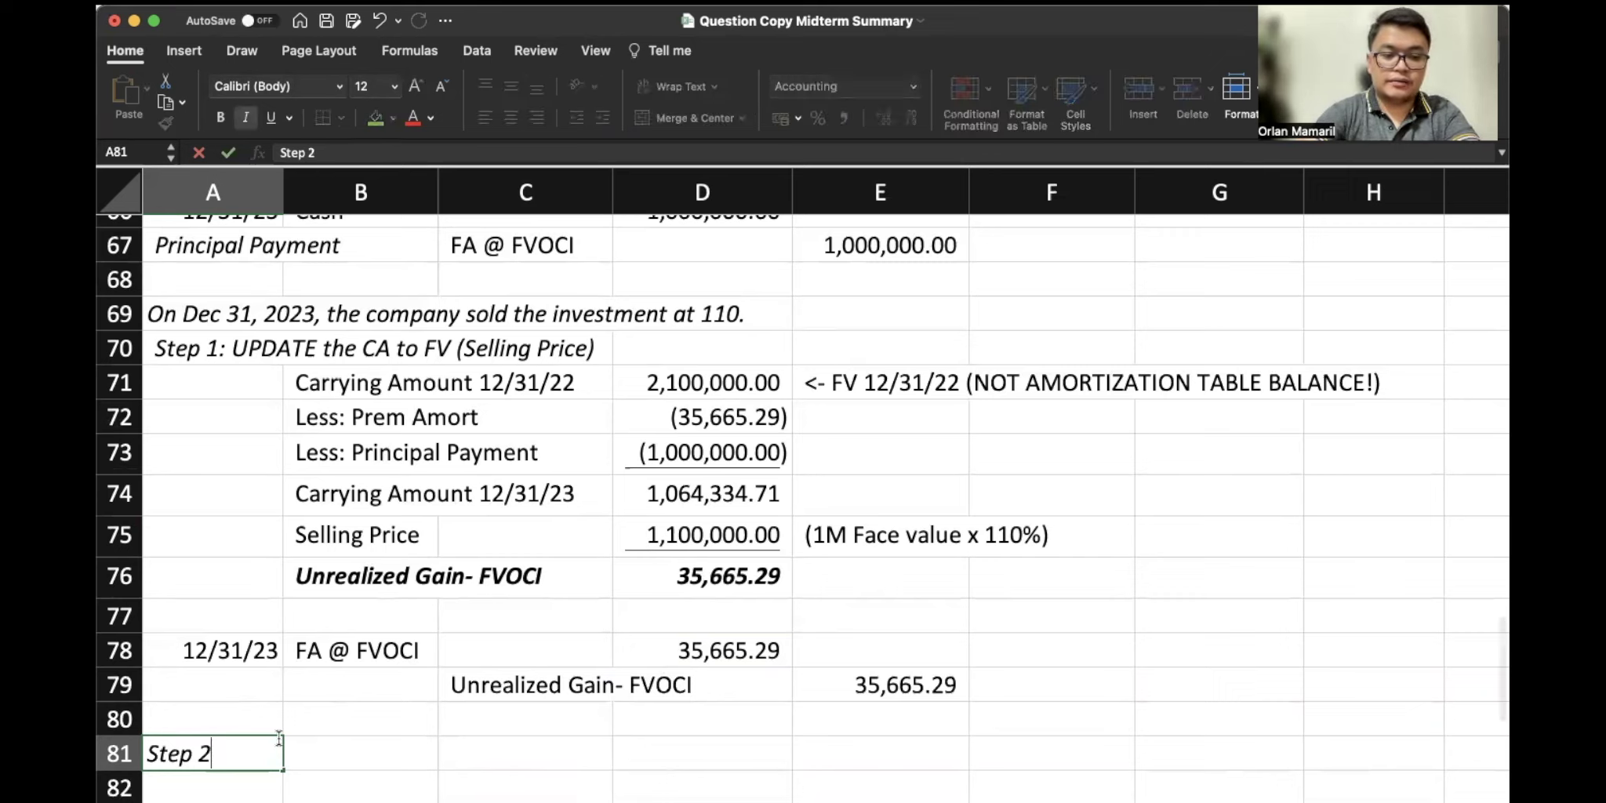
type(": Recognize Sale")
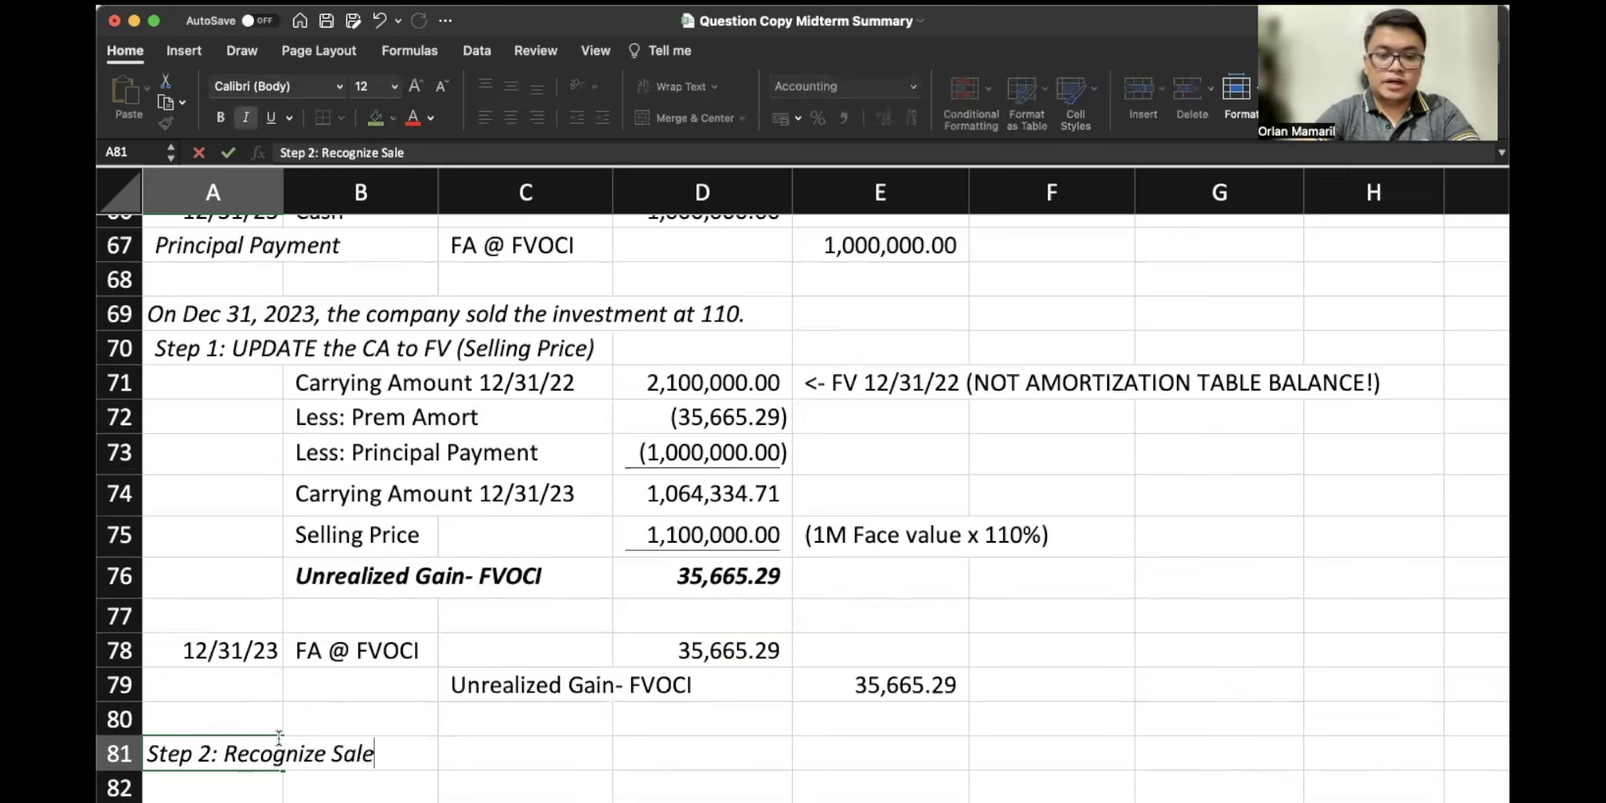
key("Return")
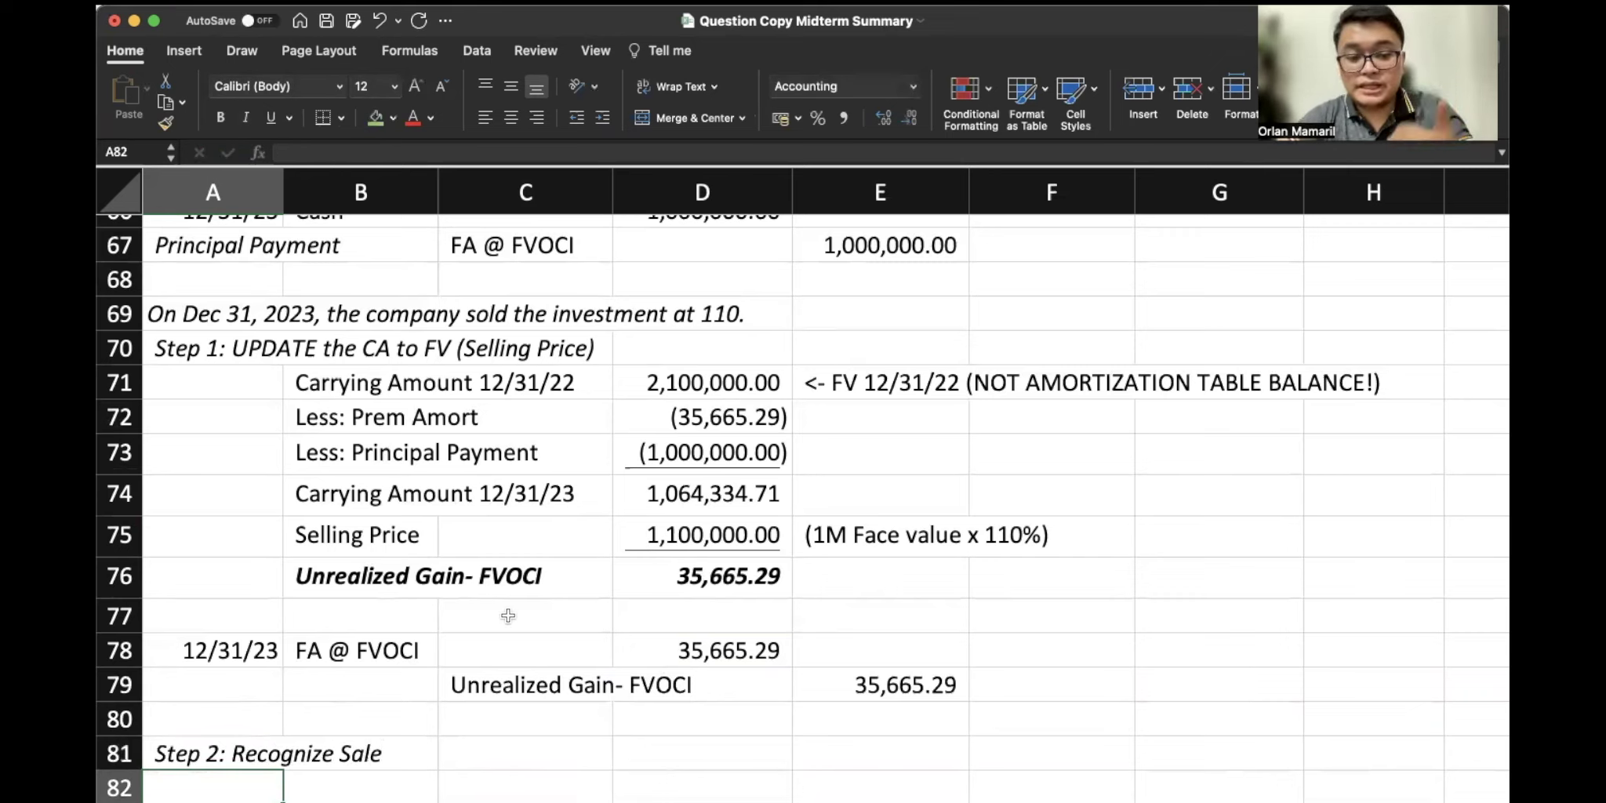
Debit Cash for the 1,100,000.00 selling price (=D75) and add the FA @ FVOCI credit line
left_click_drag(355, 526, 903, 554)
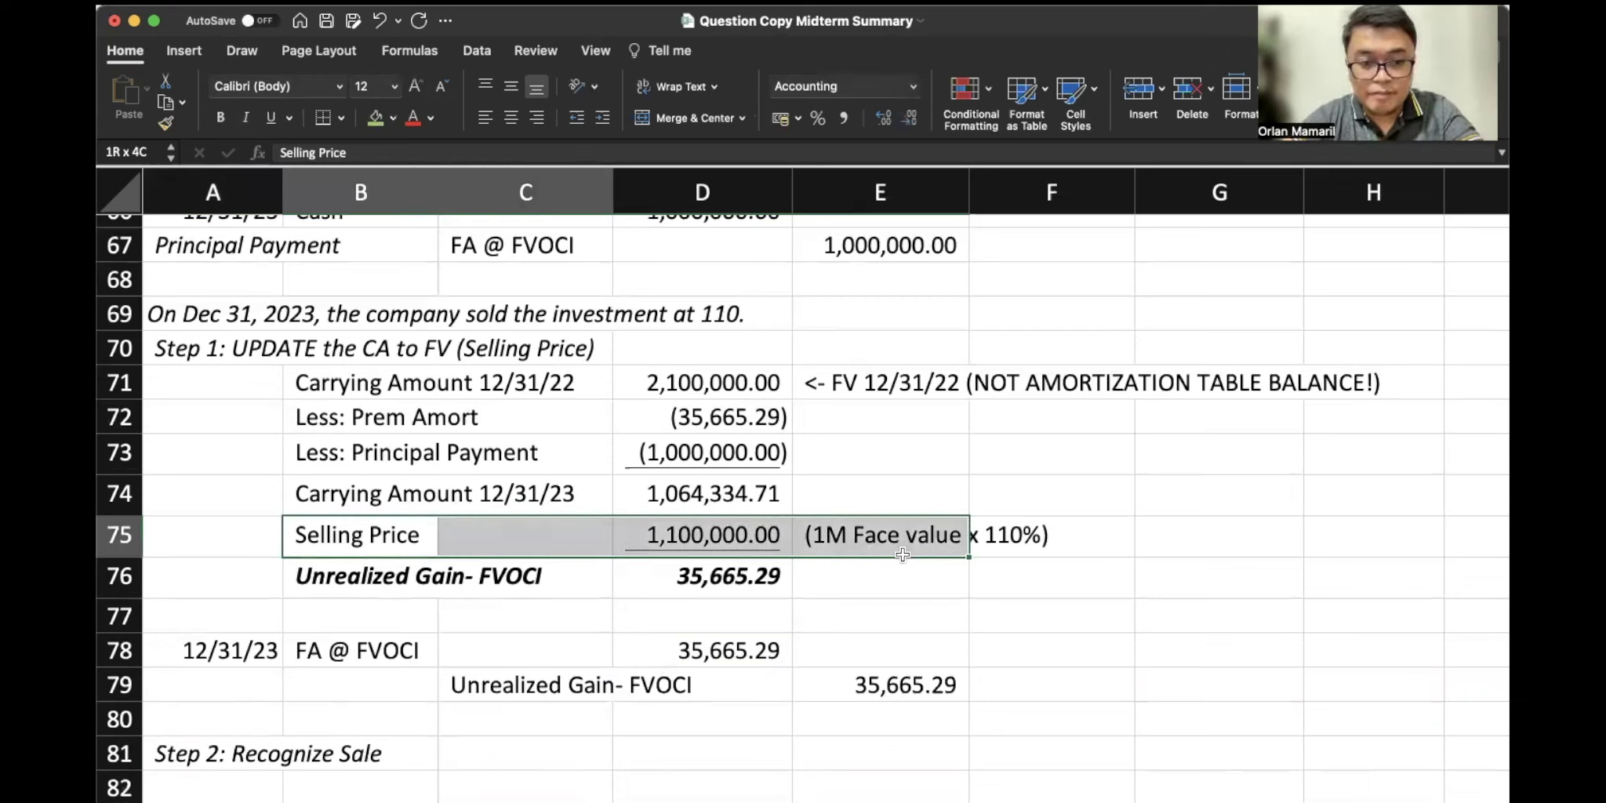
left_click(381, 792)
type("Cash")
key("Tab")
key("Tab")
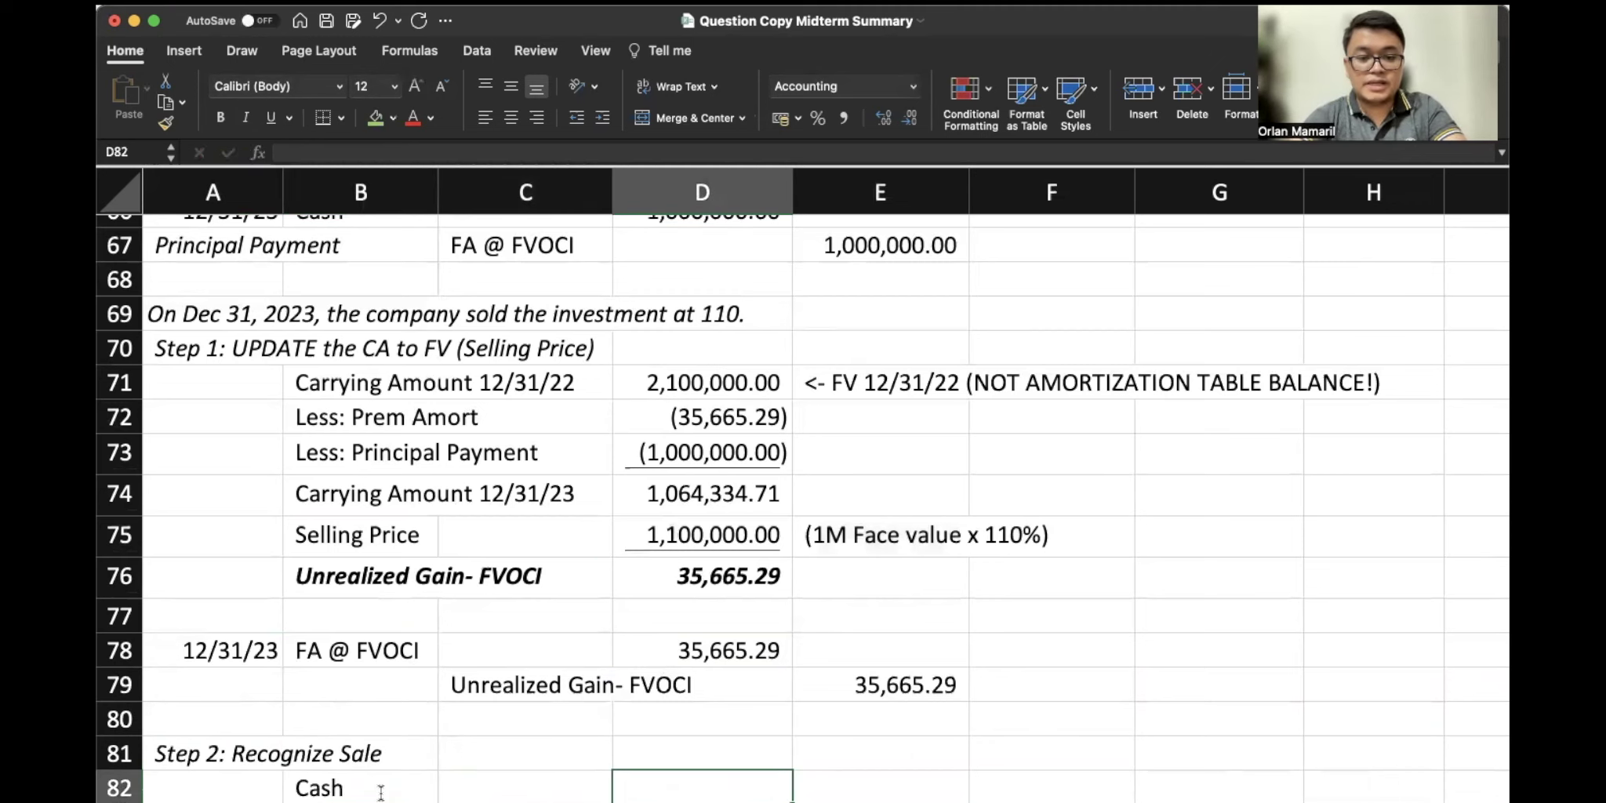
type("=")
left_click(694, 533)
key("Return")
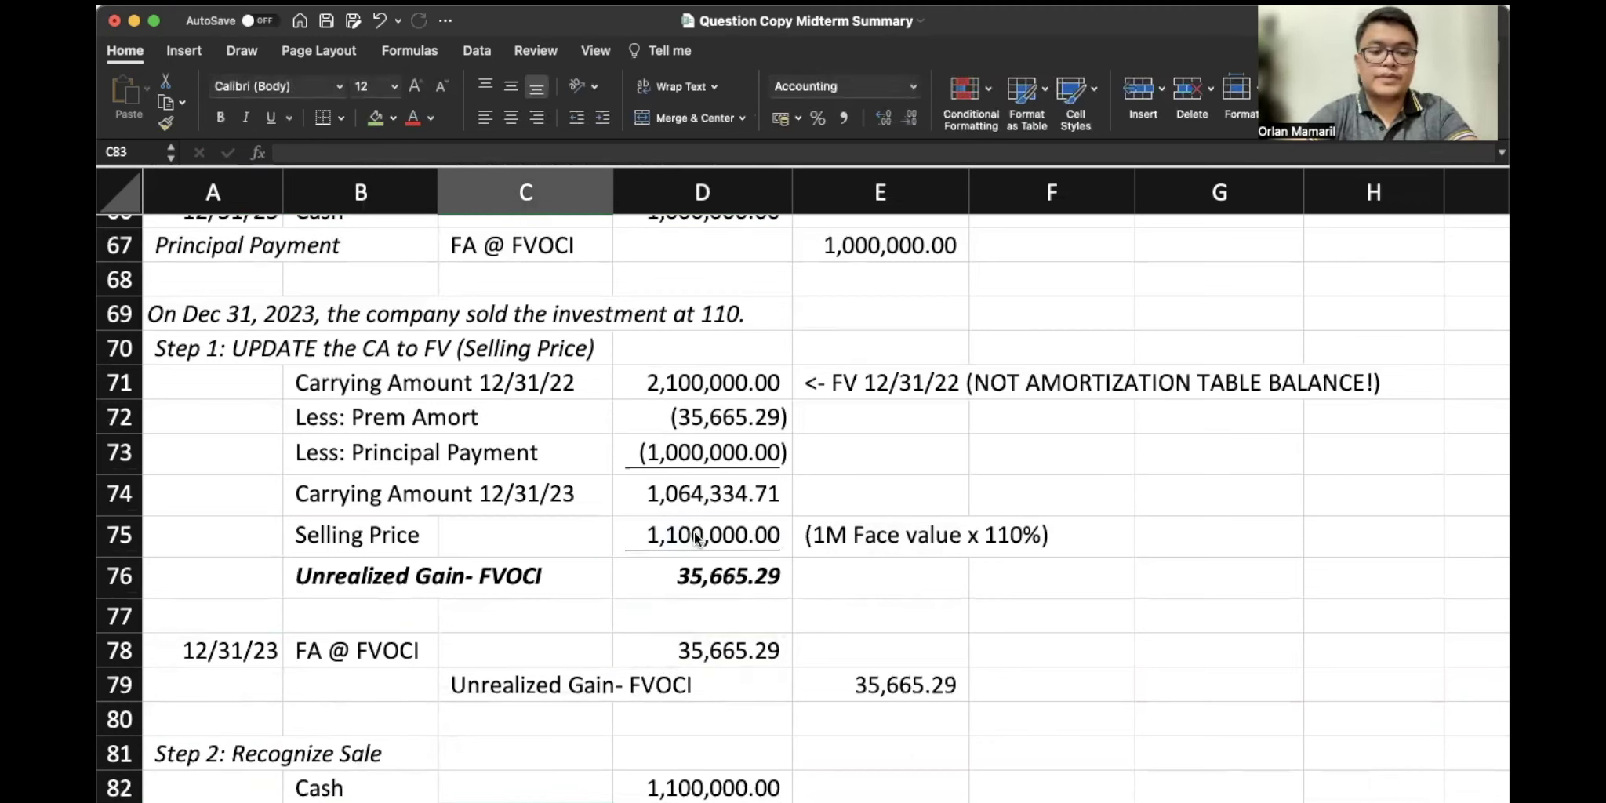
type("FA @ FVO")
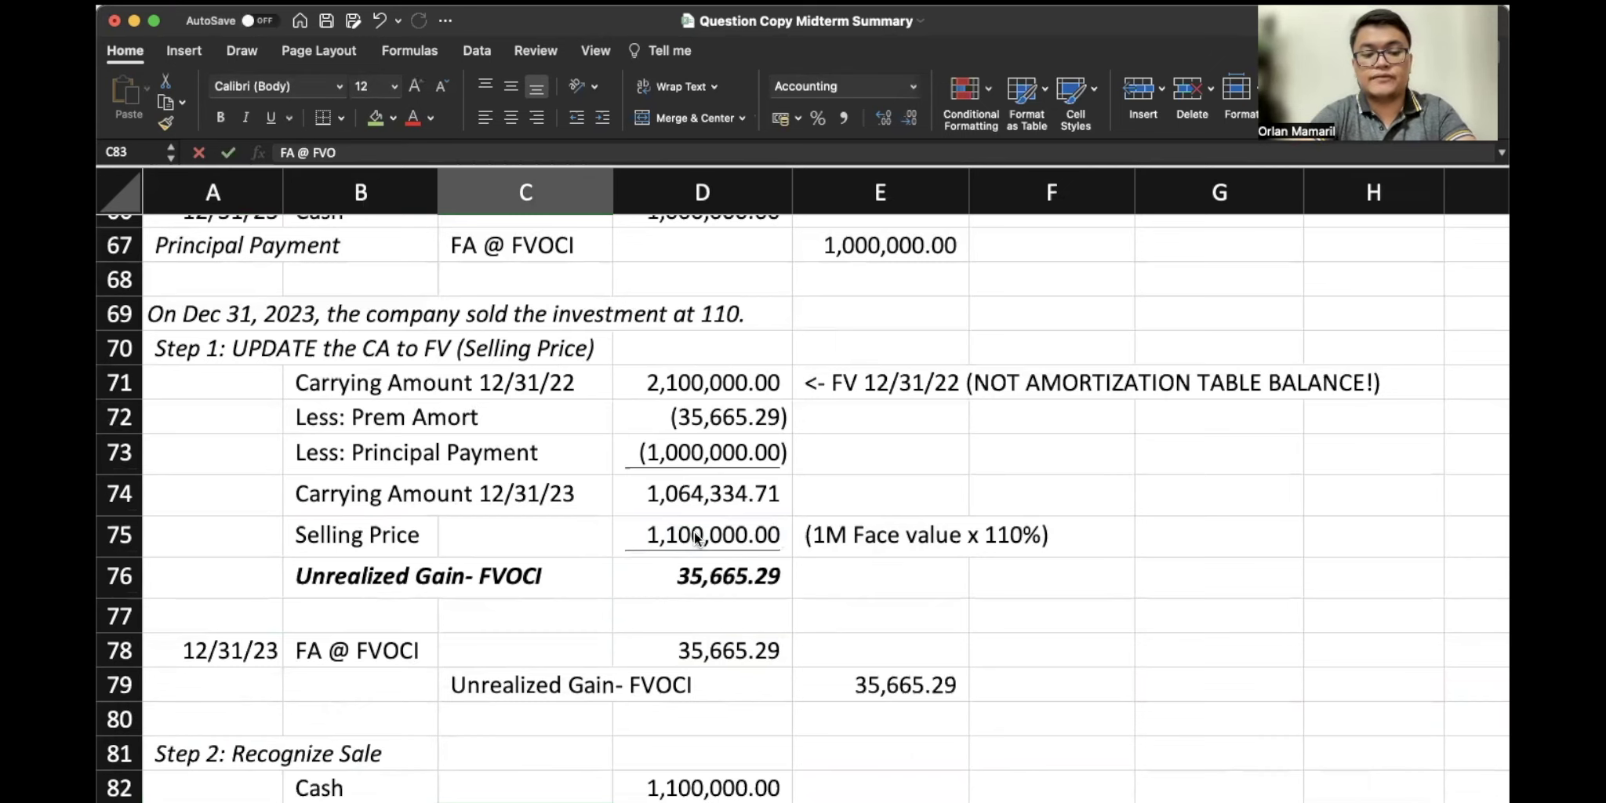
type("CI")
key("Return")
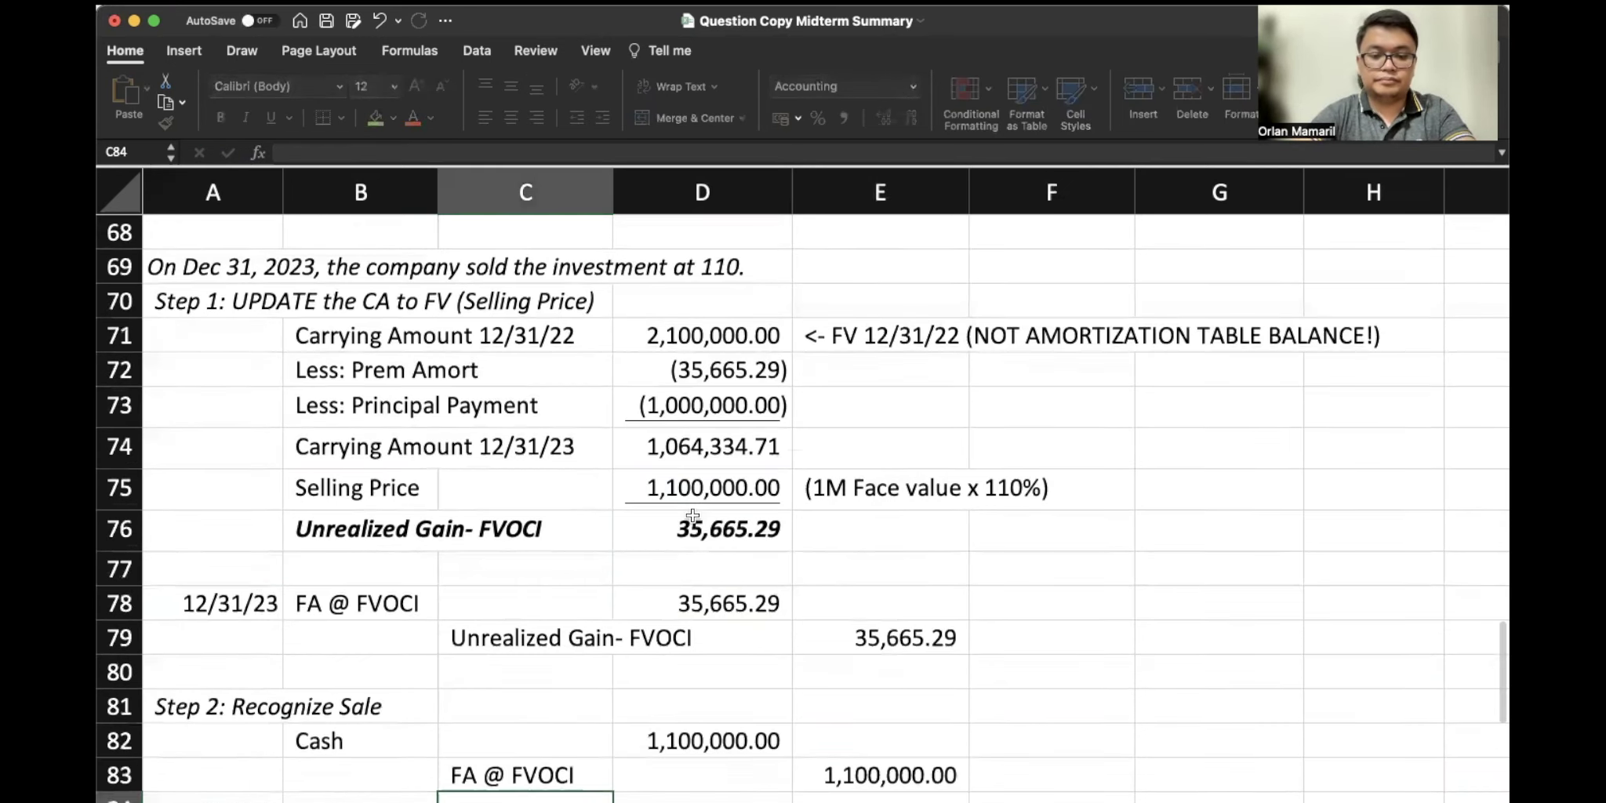
scroll(693, 515, "down", 3)
Type the italic heading 'Step 3: Derecognize the Unrealized Gain/Loss BALANCE' in A85
left_click(239, 758)
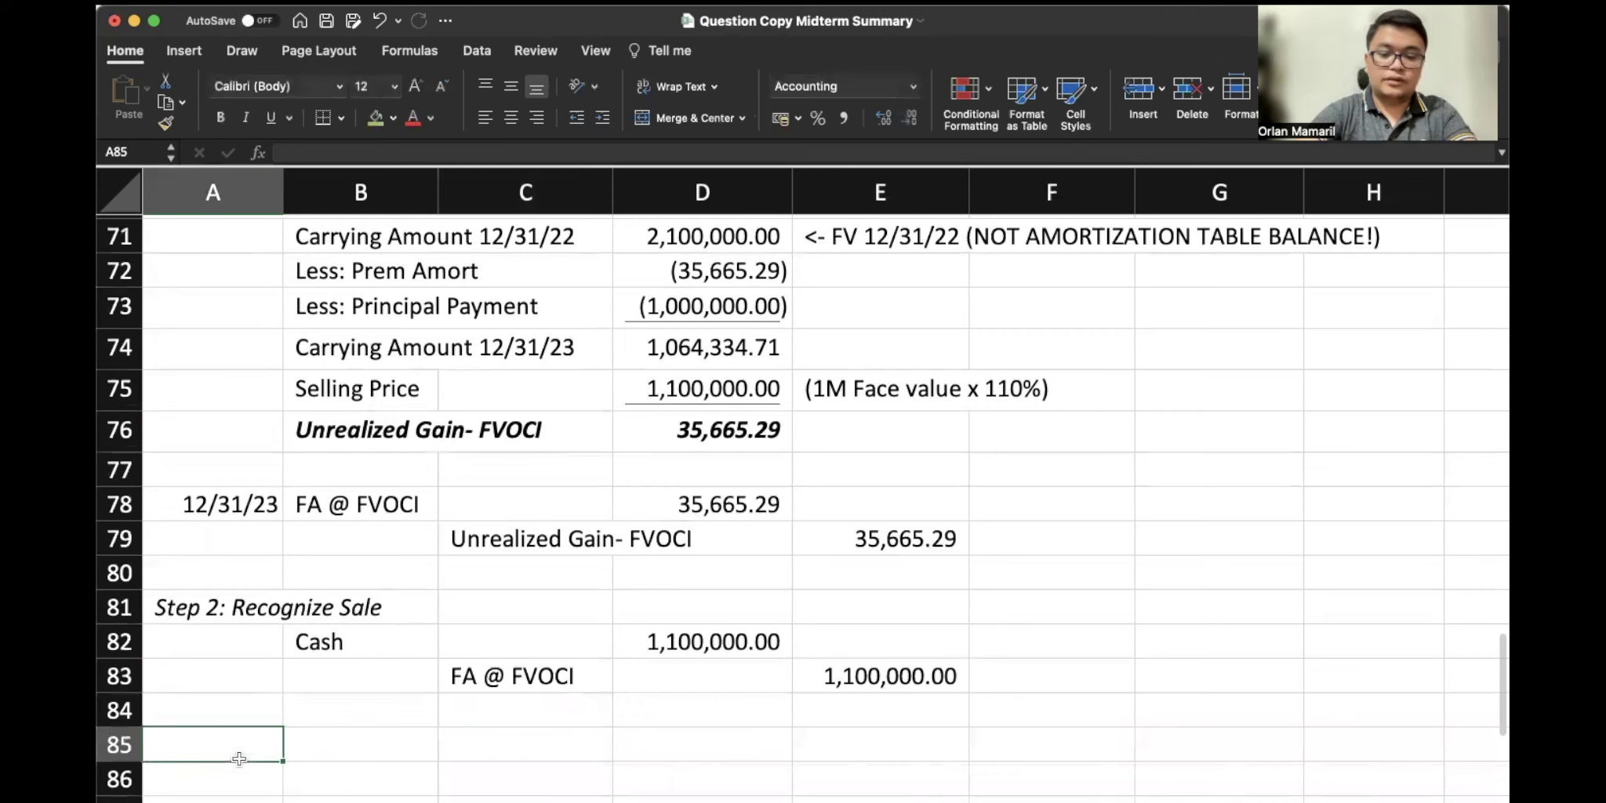
key("super+i")
type("Step ")
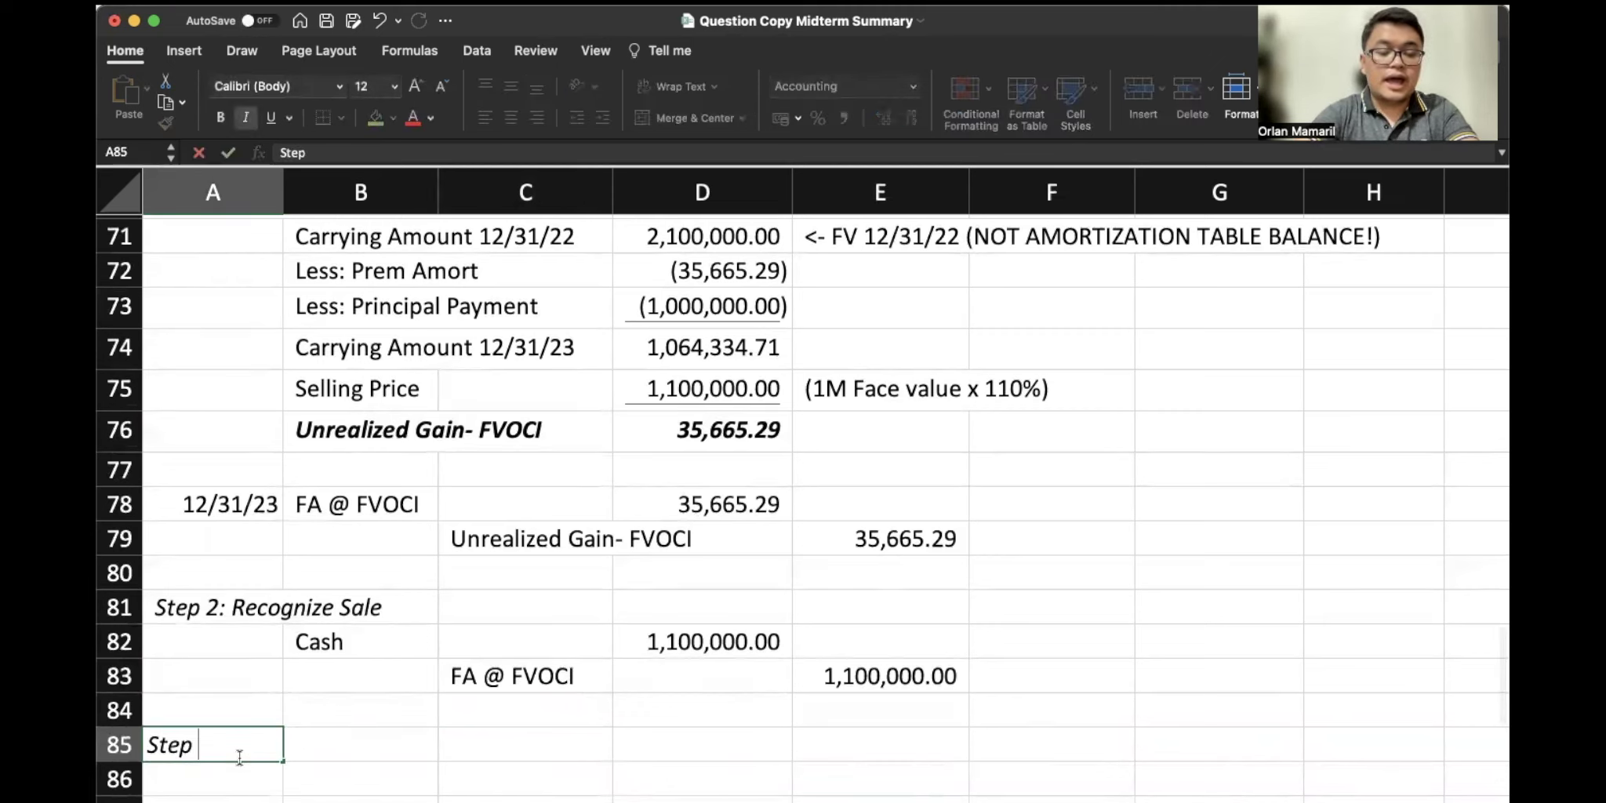
type("3: ")
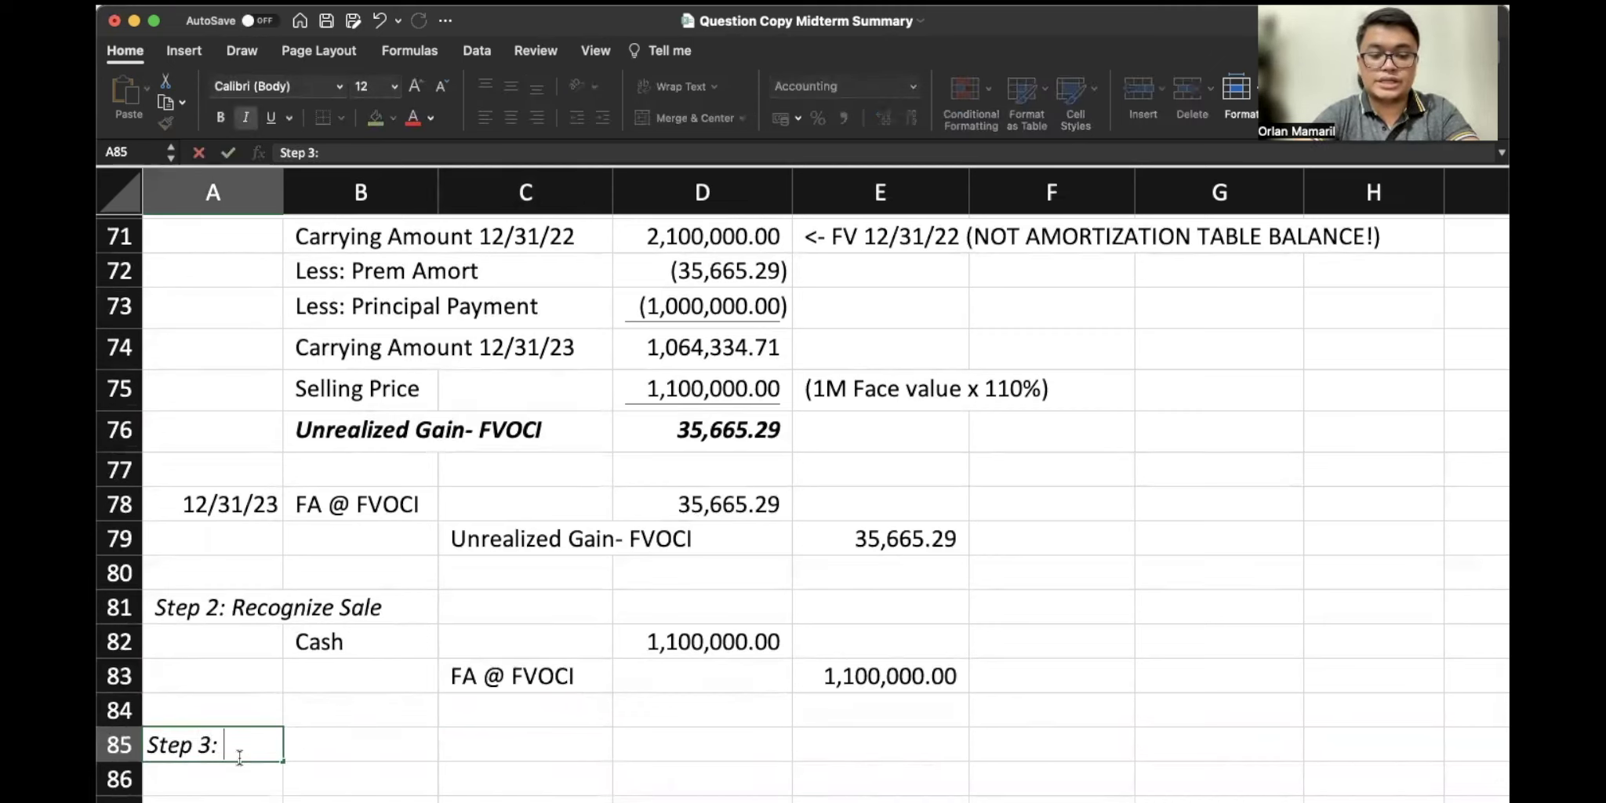
type("Derecognized")
key("BackSpace")
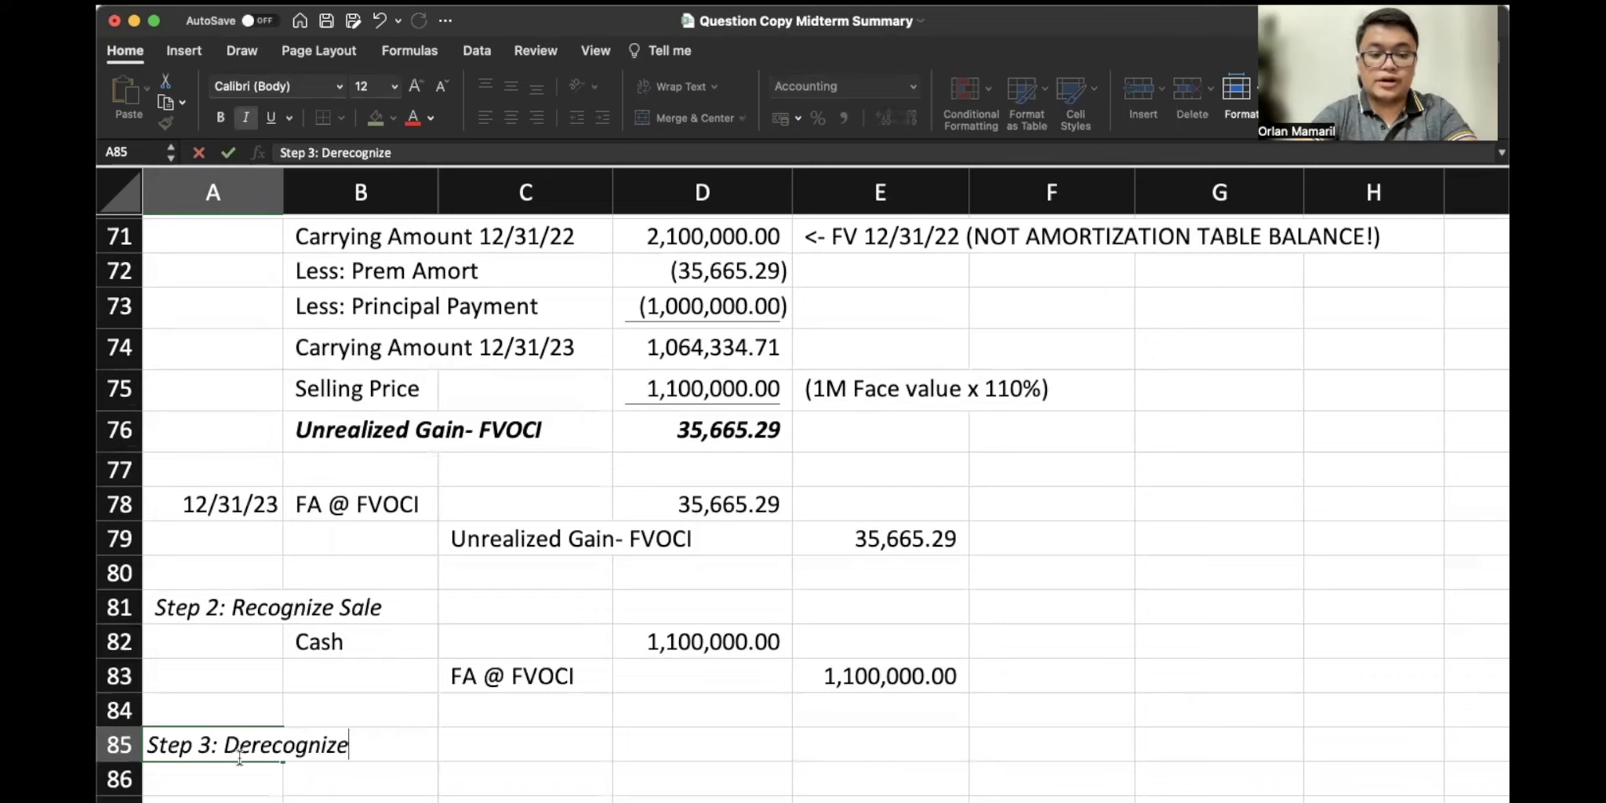
type("the Unrealized Ga")
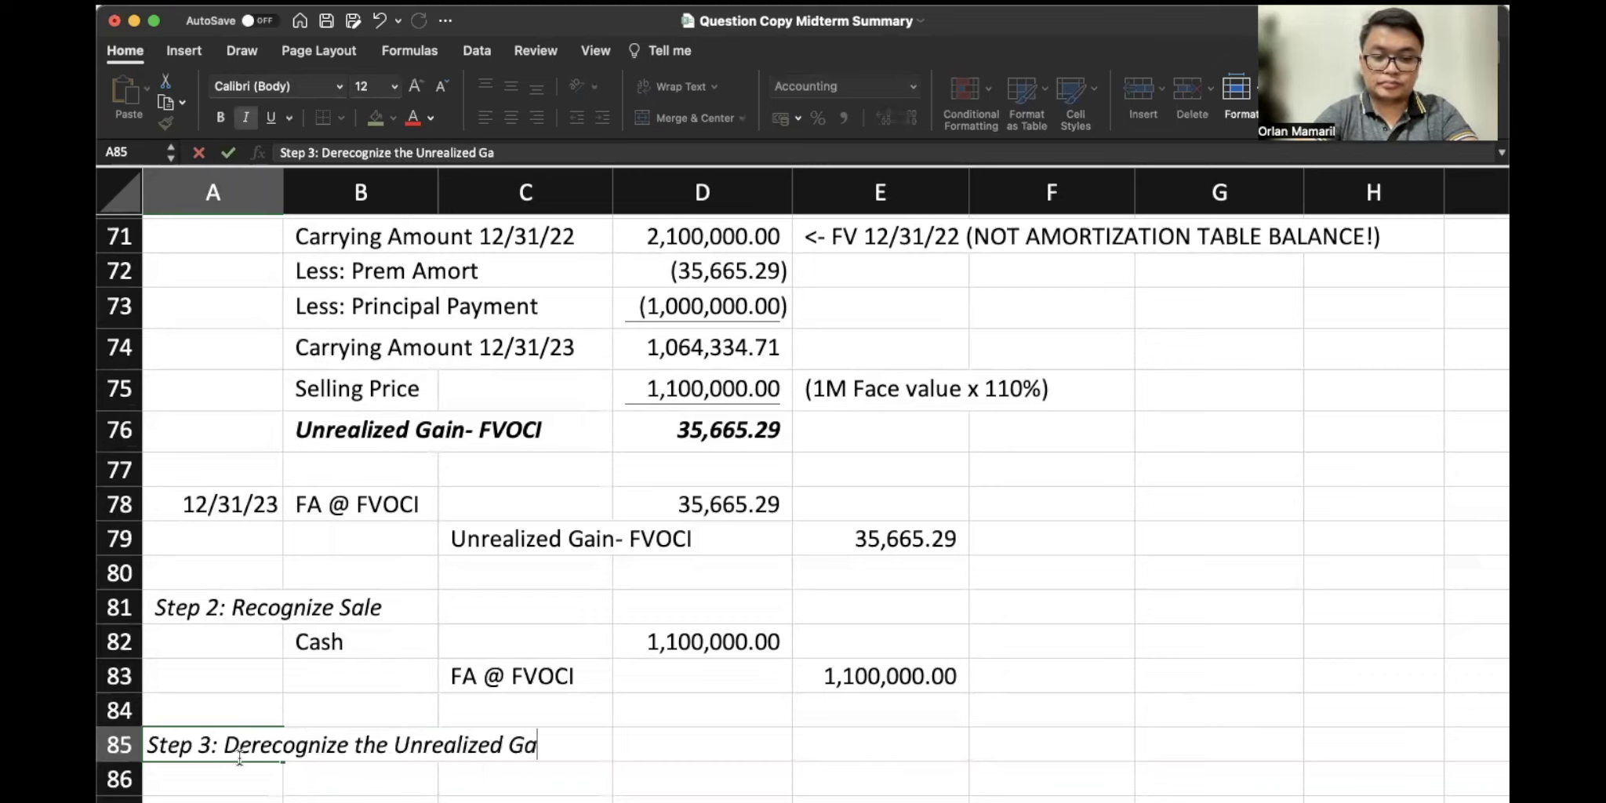
type("in/Lo")
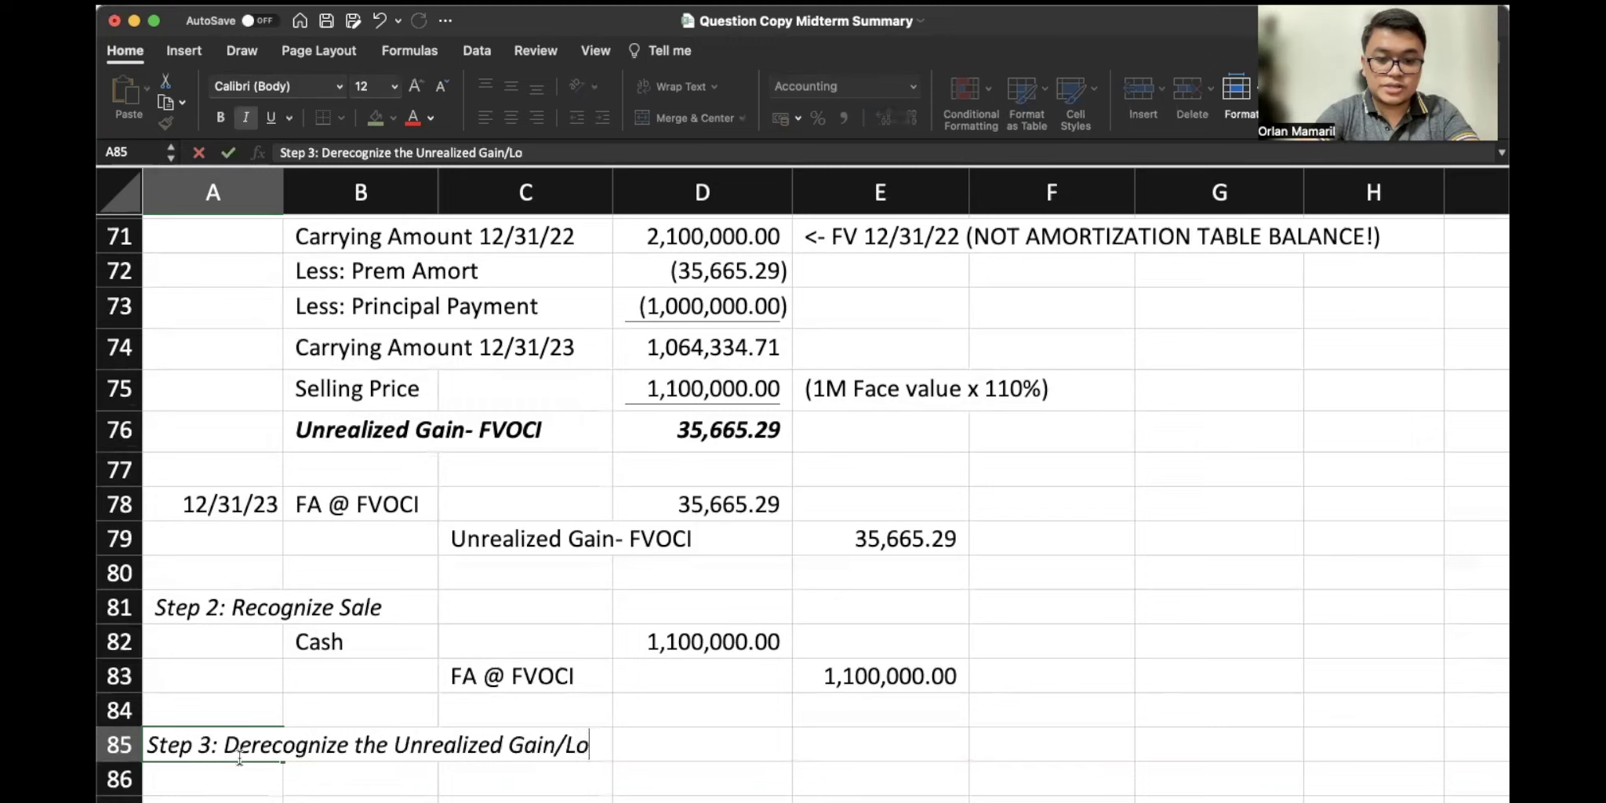
type("ss for")
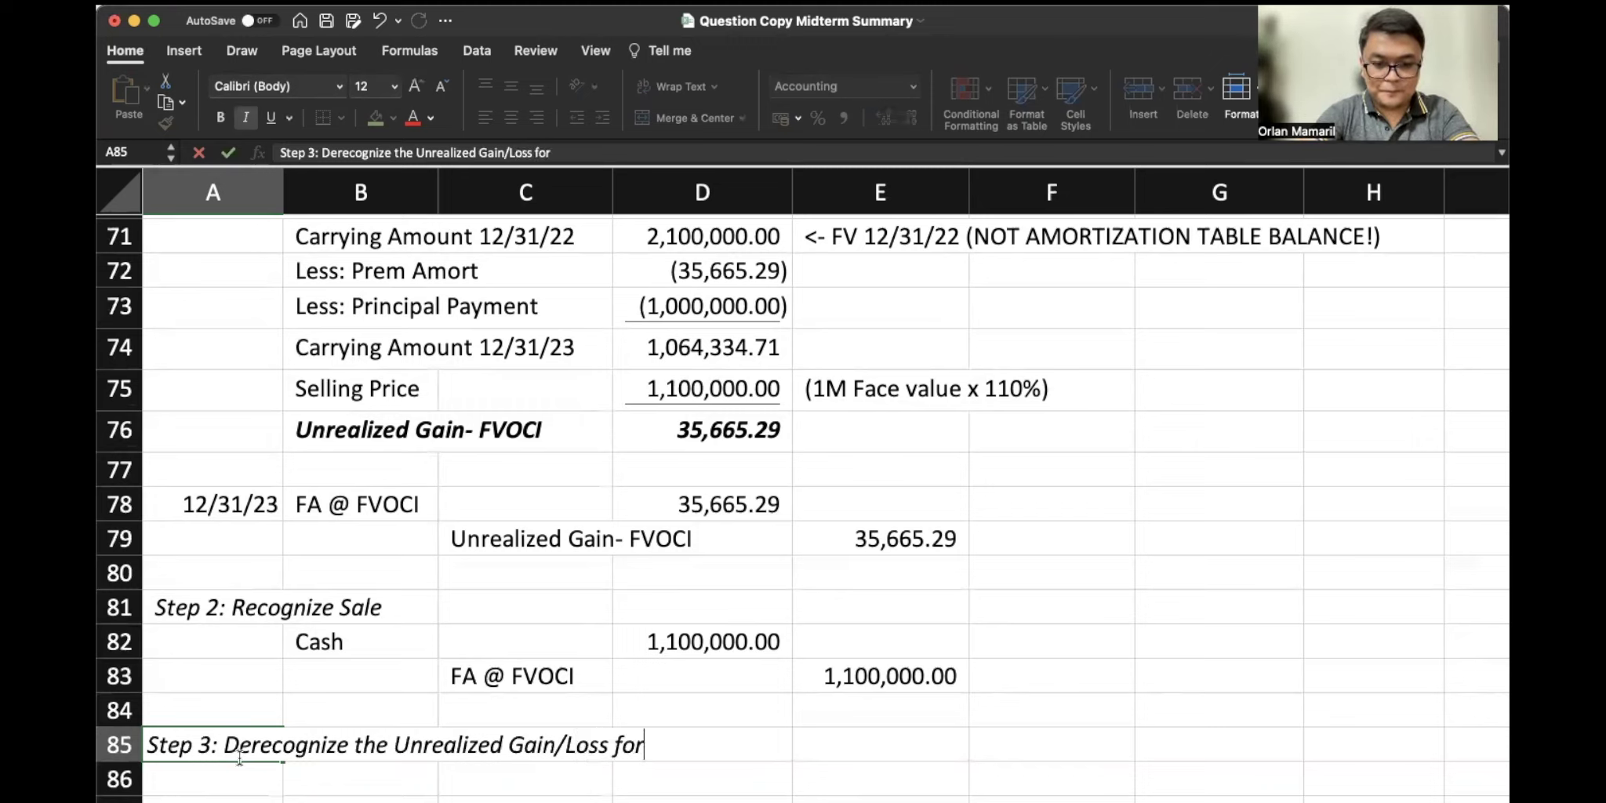
key("BackSpace")
key("BackSpace")
key("BackSpace")
type("BALANCE")
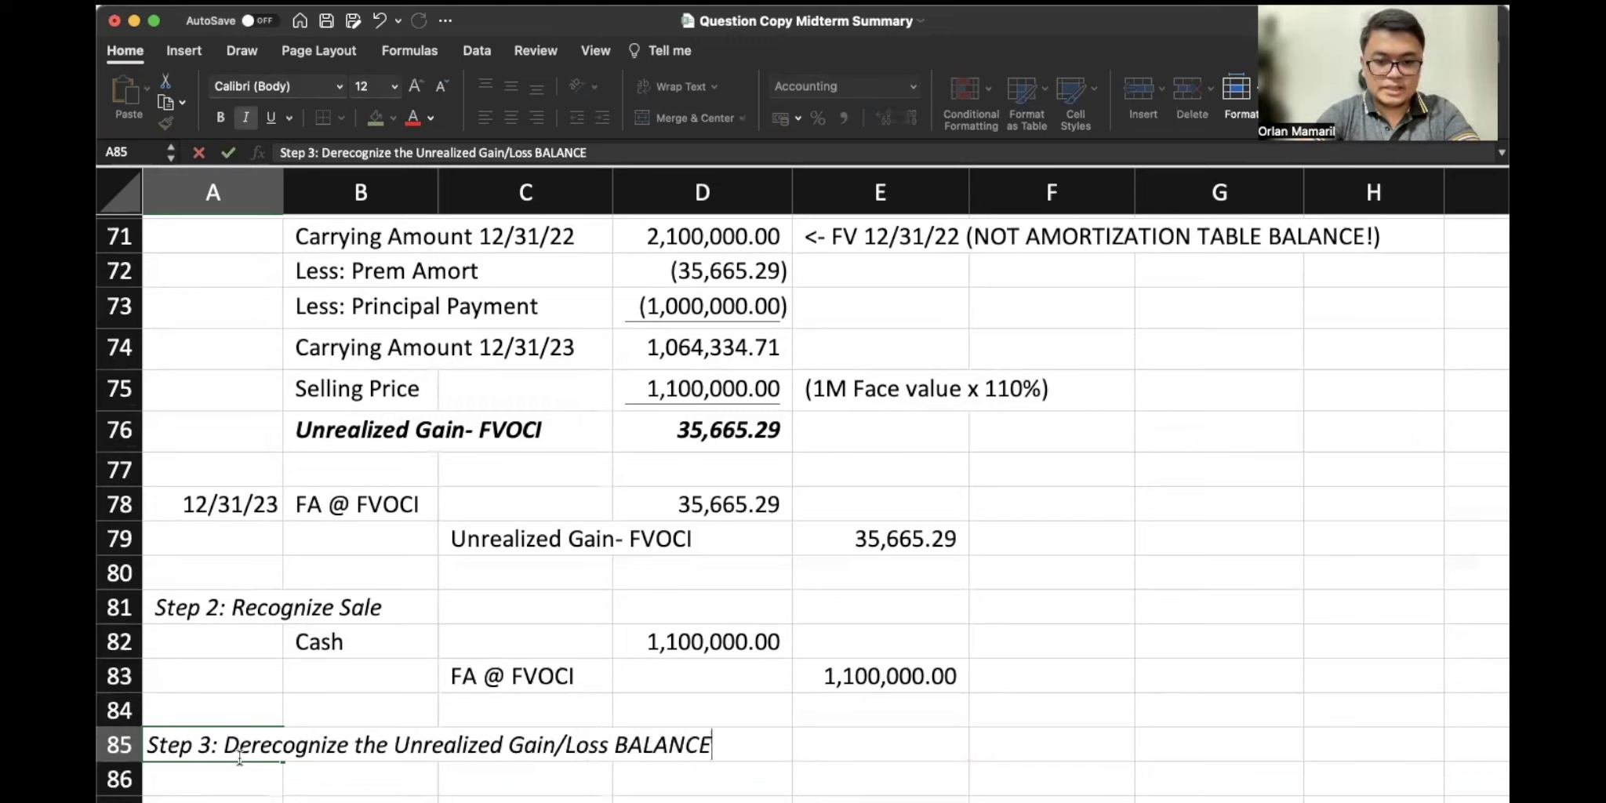
key("Return")
key("Tab")
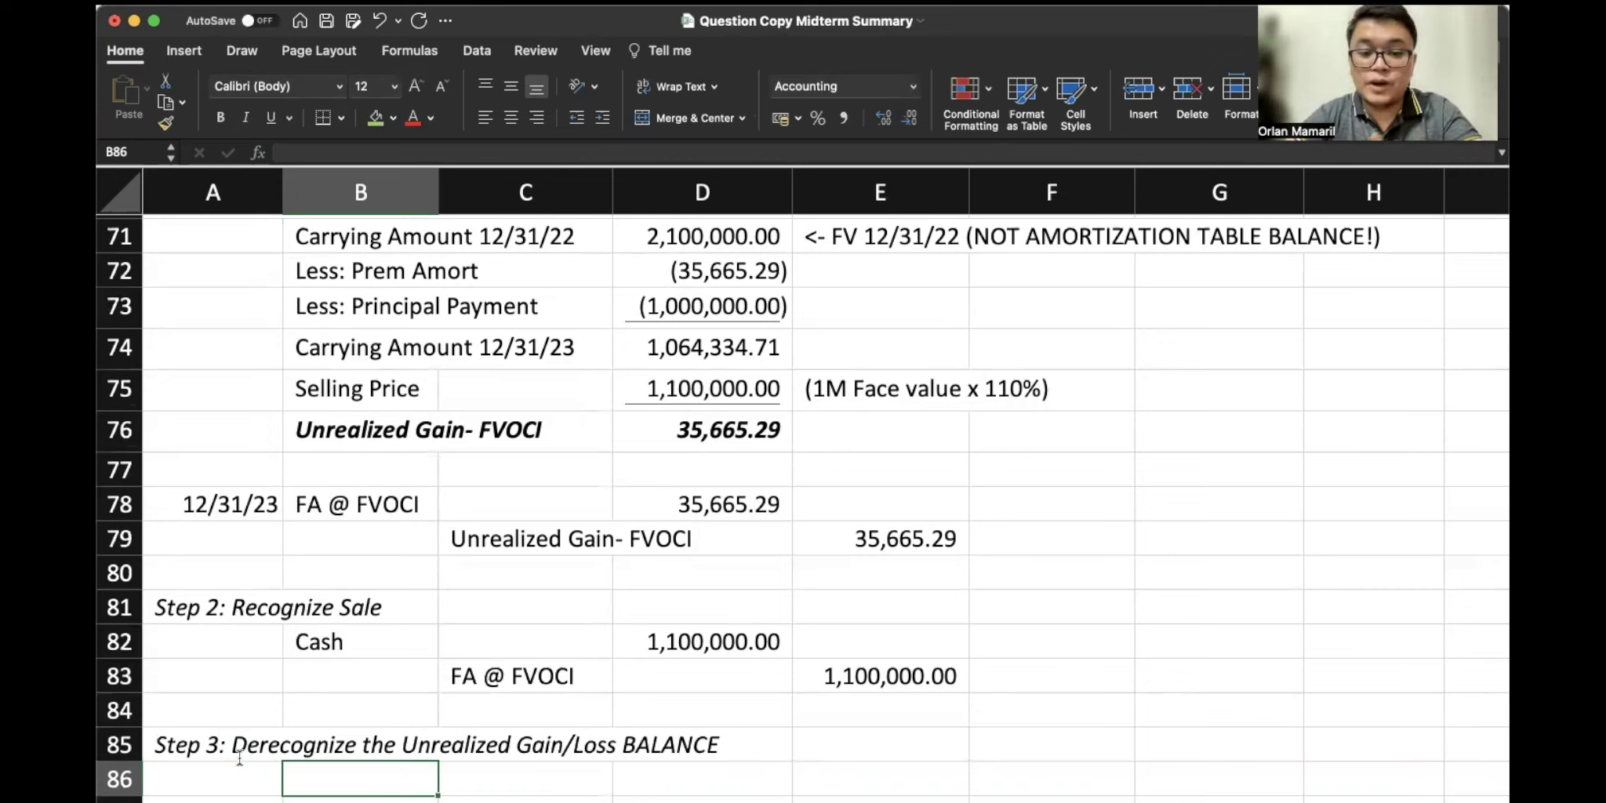
Append '(FVOCI mandatory)' to the Step 3 heading in A85
double_click(172, 746)
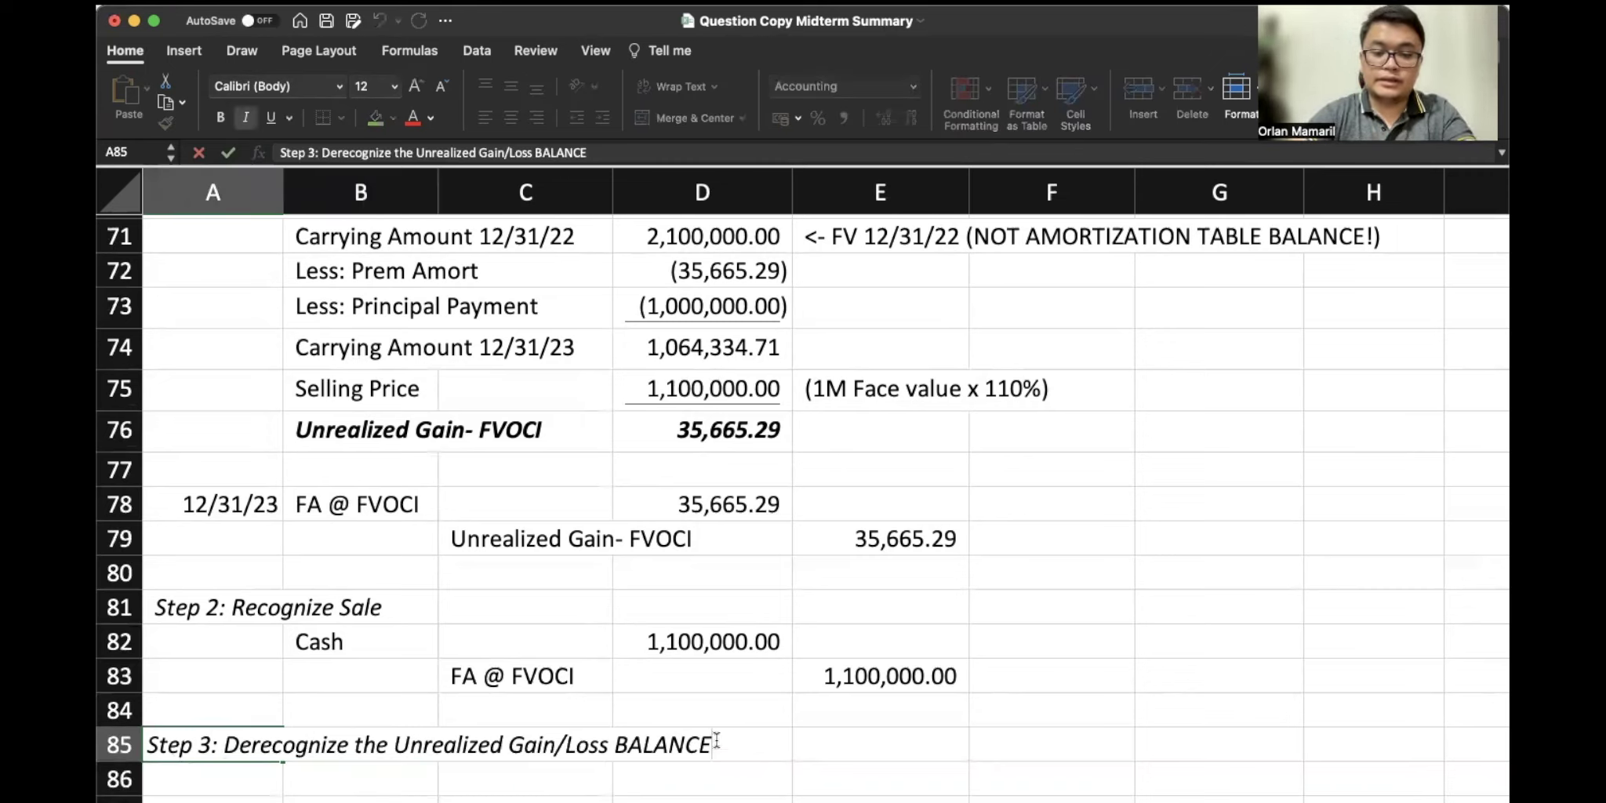
type("(FCO")
key("BackSpace")
key("BackSpace")
type("VOCI ")
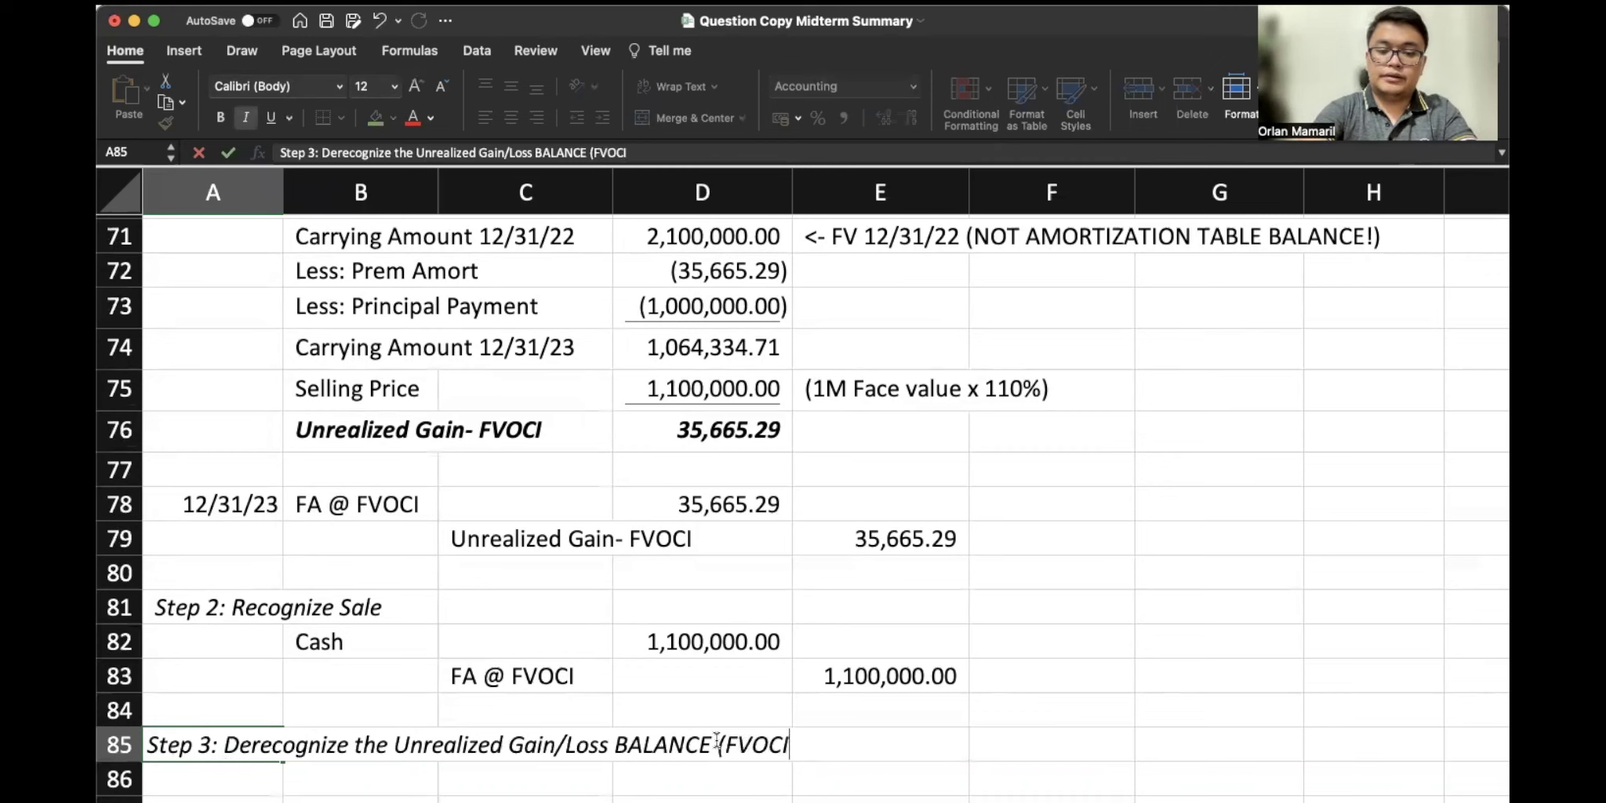
type("mandatory")
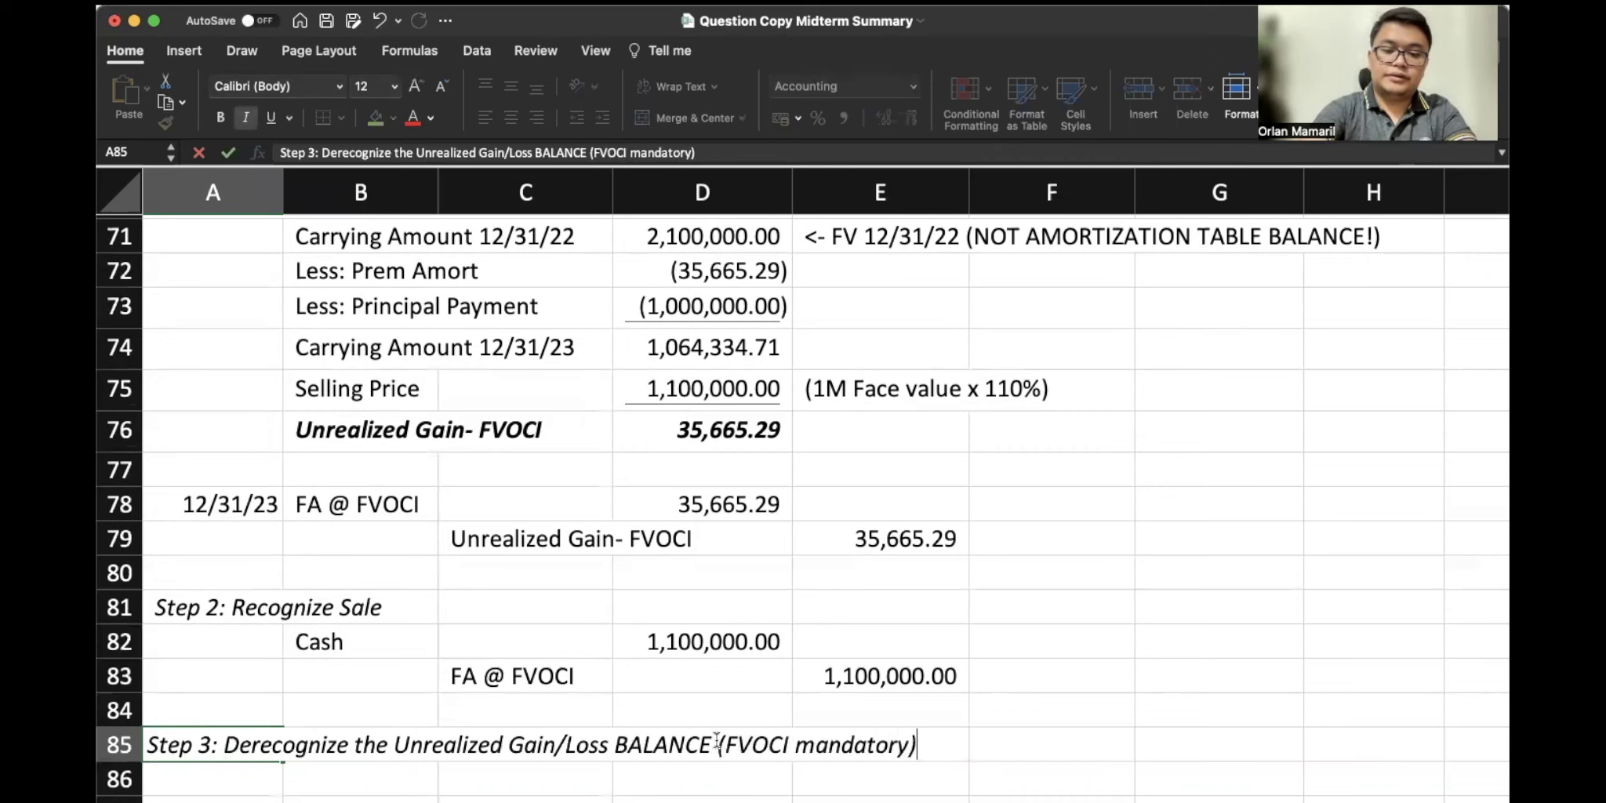
key("Return")
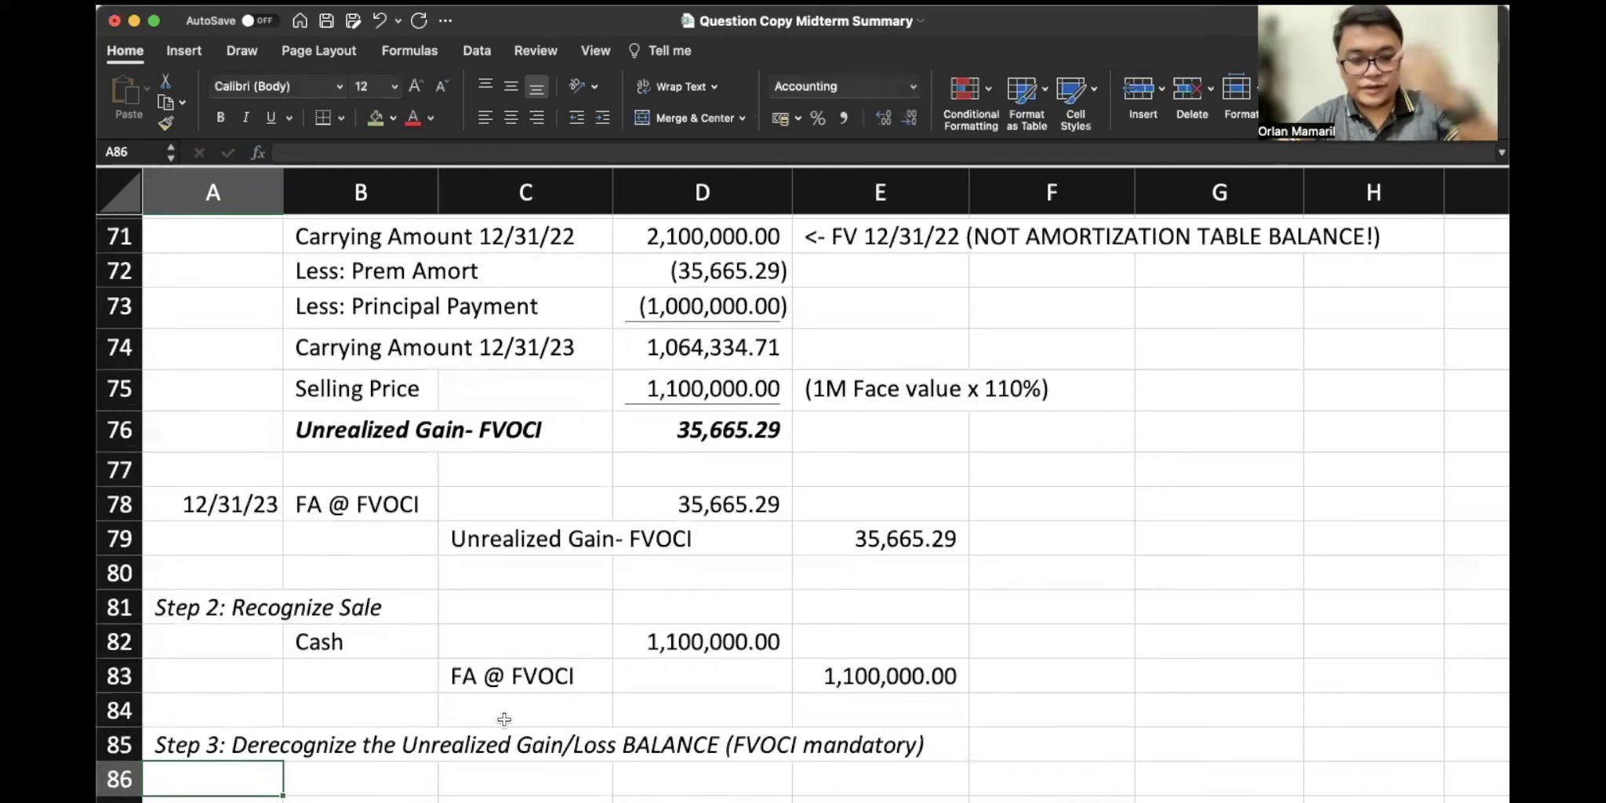
Enter 'Unrealized Gain- OCI' in B86 and link H86 to the 2022 unrealized gain in E52
left_click(399, 782)
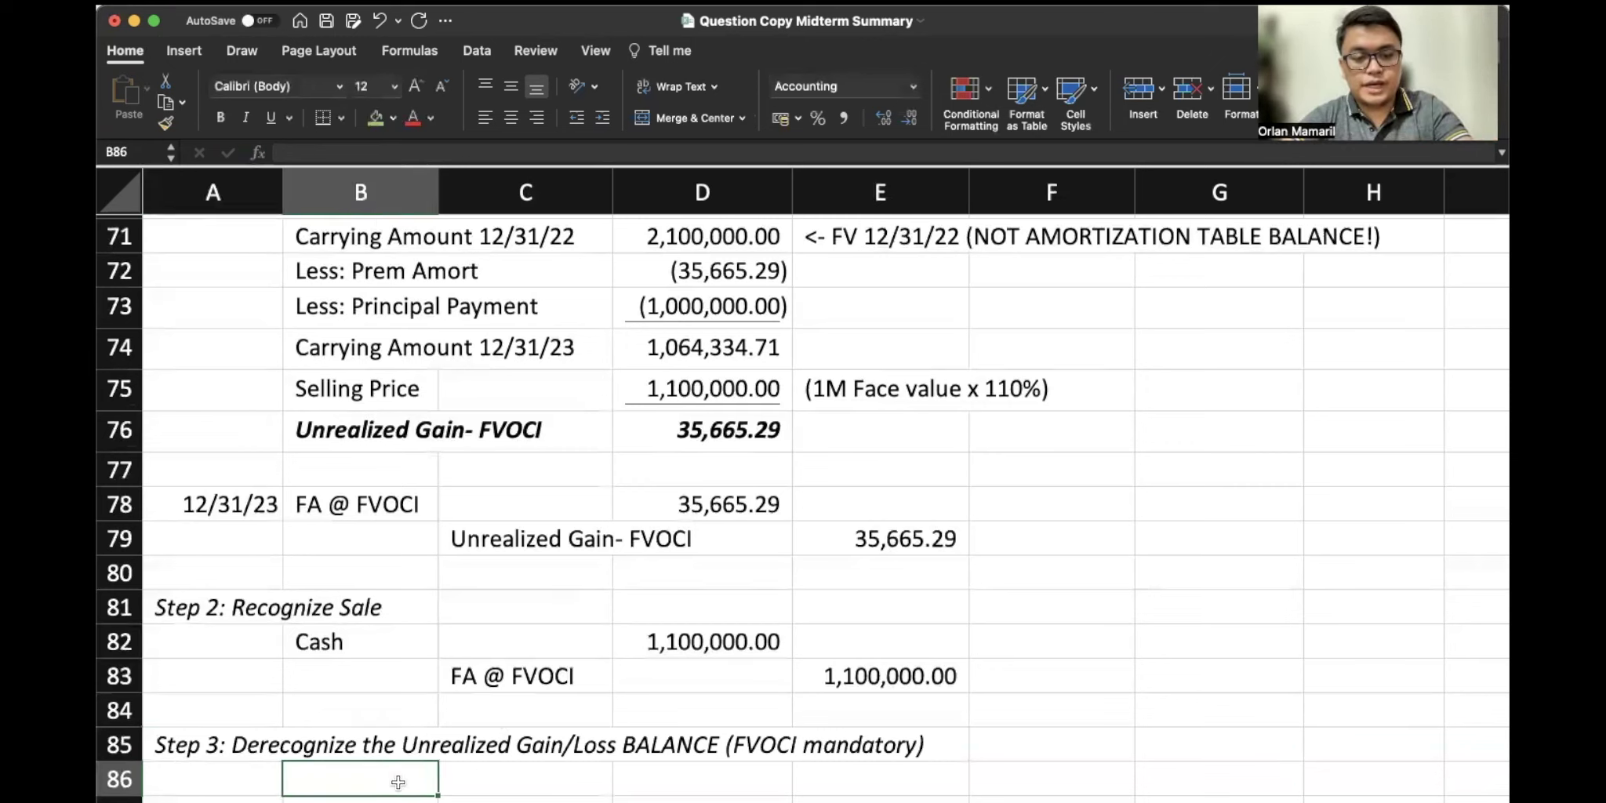
type("Unrealized G")
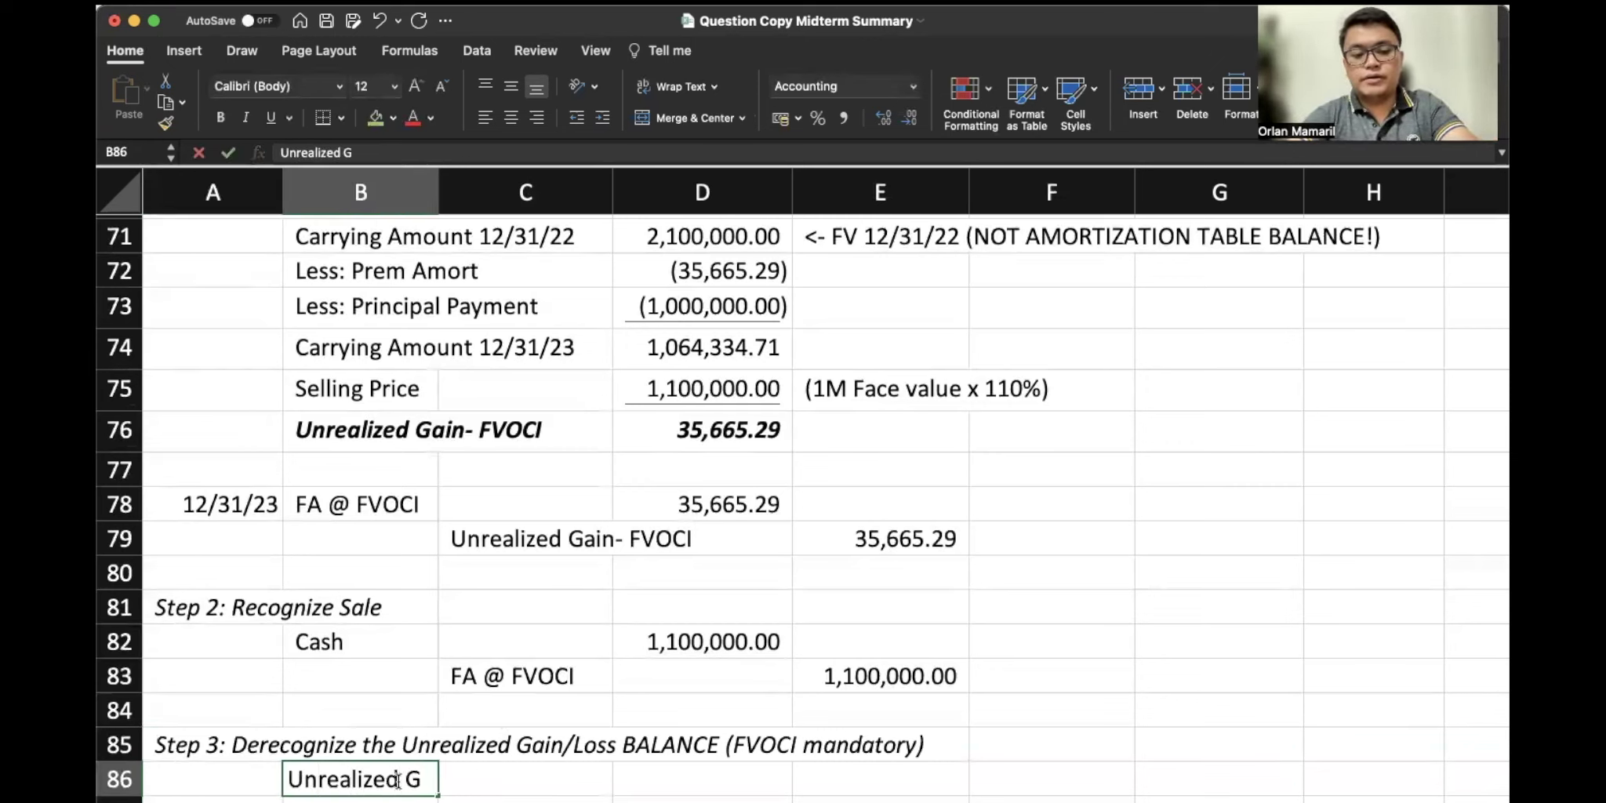
type("ain- OCI")
key("Tab")
key("Tab")
key("Tab")
key("Tab")
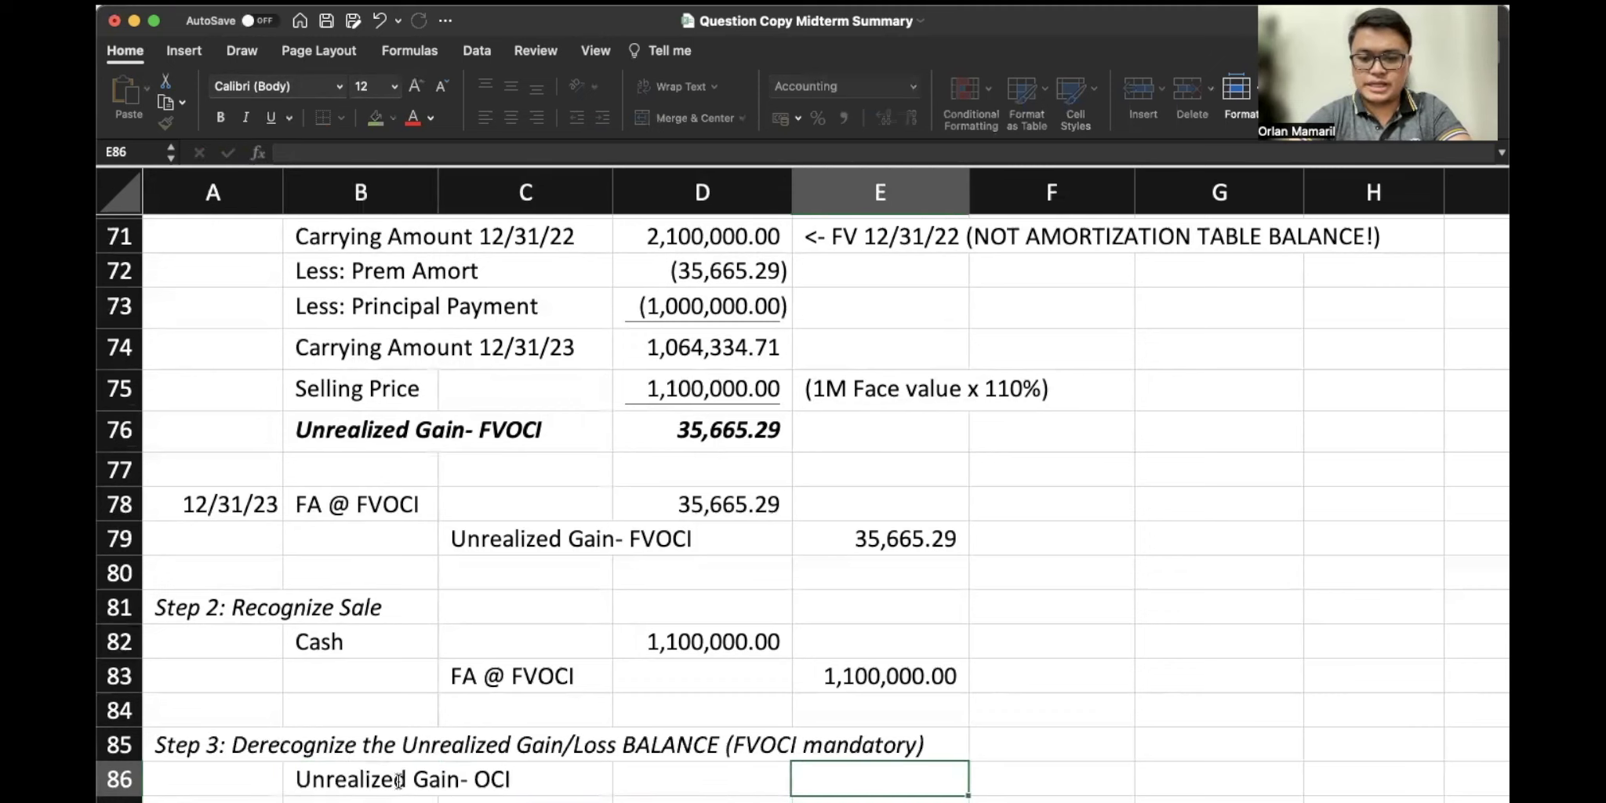
type("Unreal")
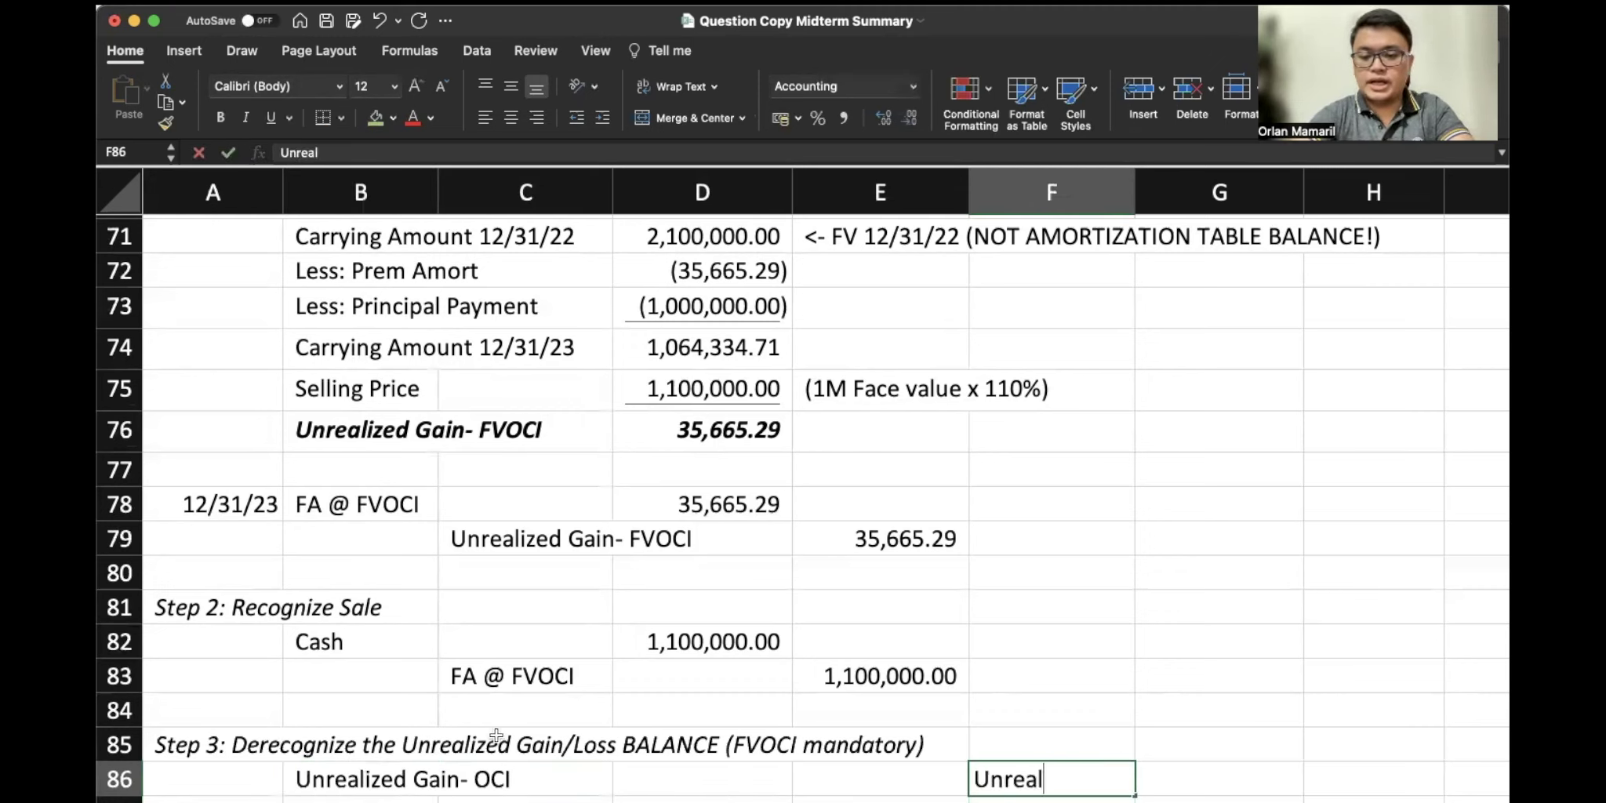
type("ized Gain'22")
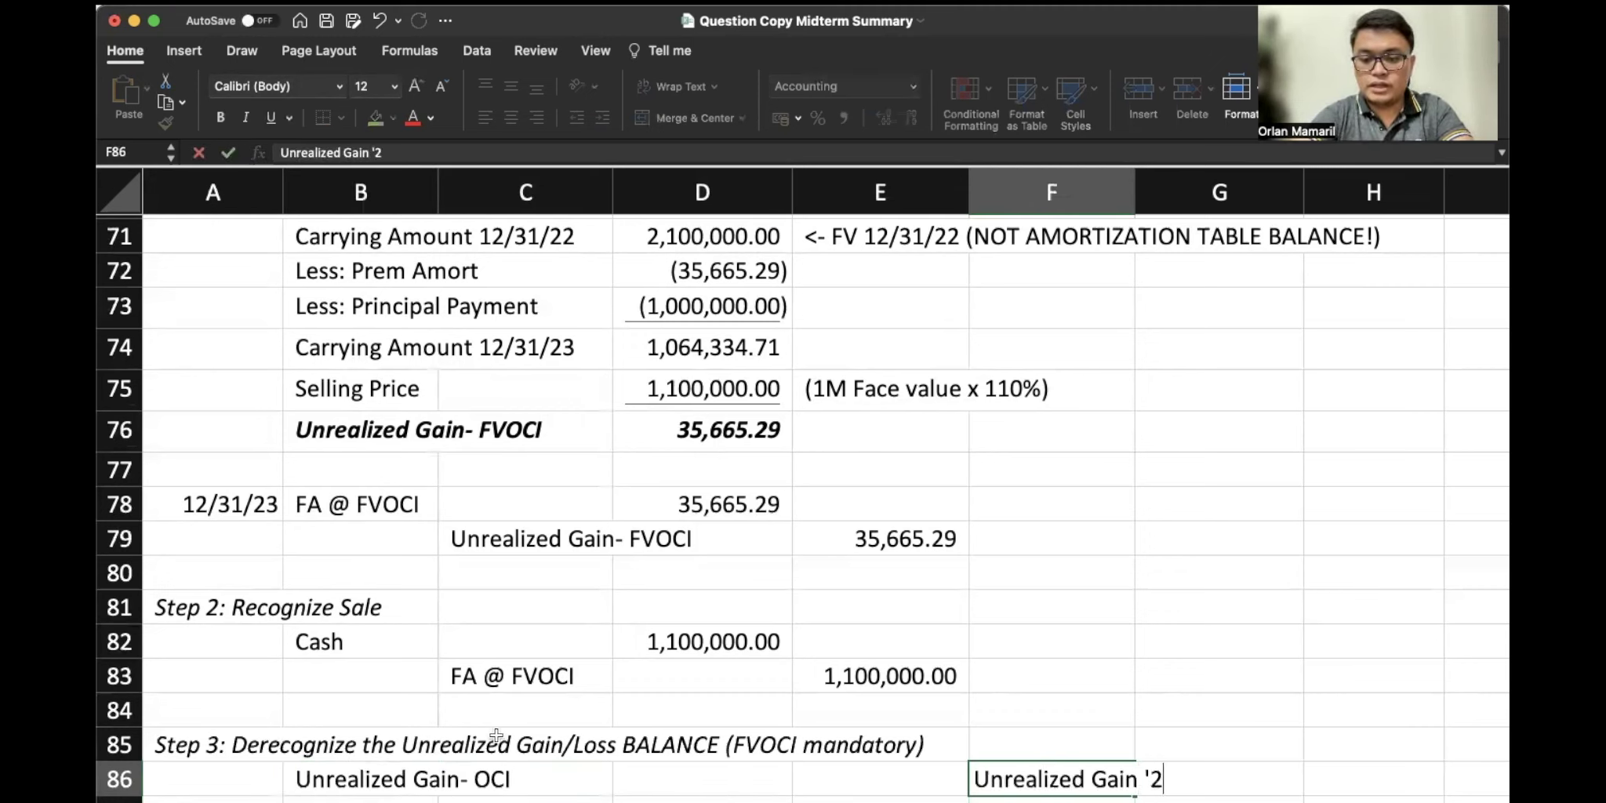
key("Tab")
key("Tab")
type("=")
scroll(528, 600, "up", 2)
scroll(528, 601, "up", 8)
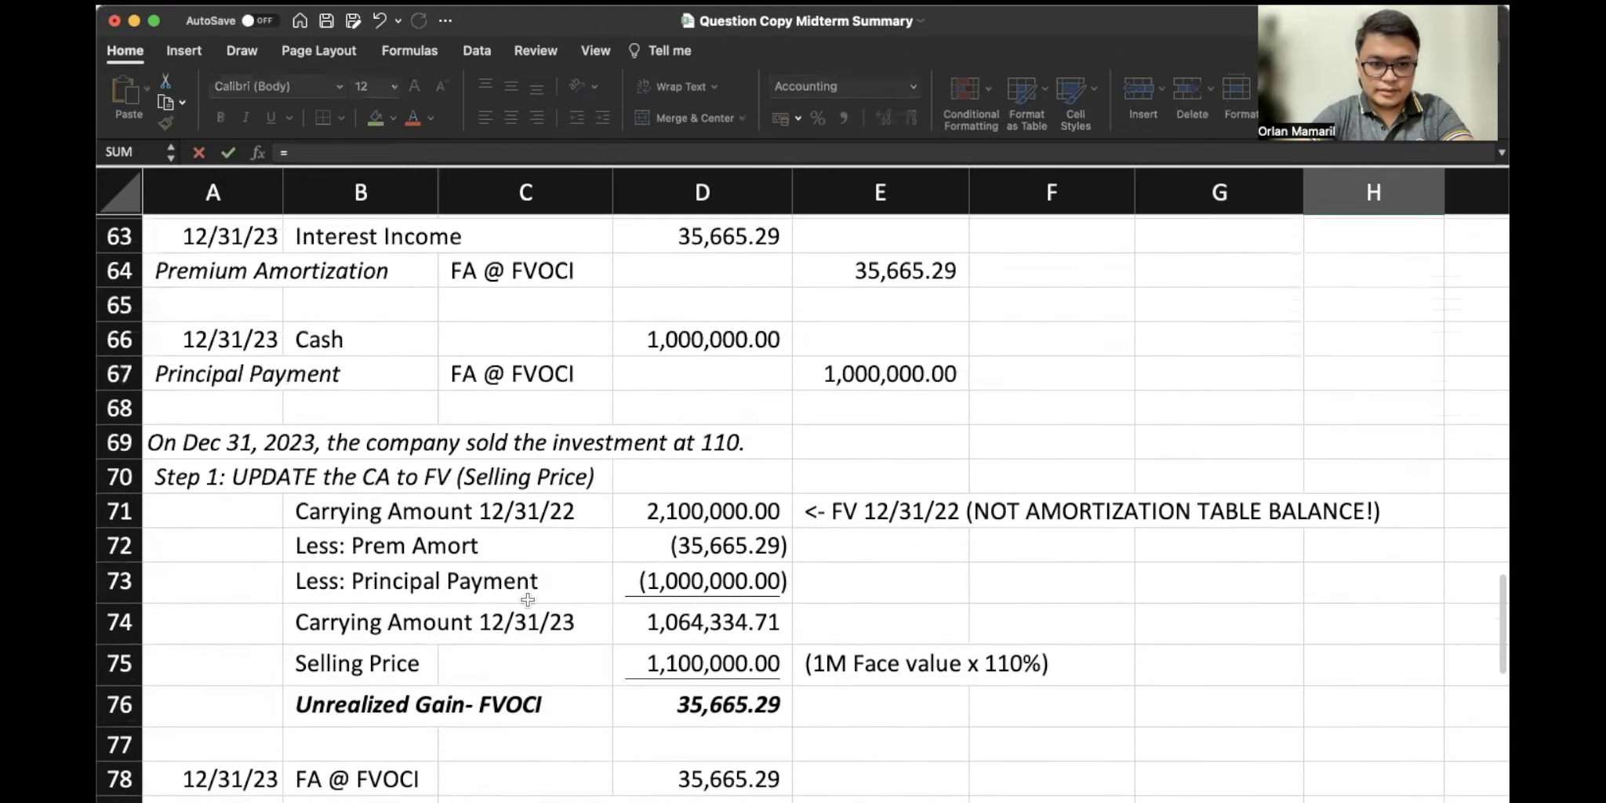
scroll(528, 601, "up", 4)
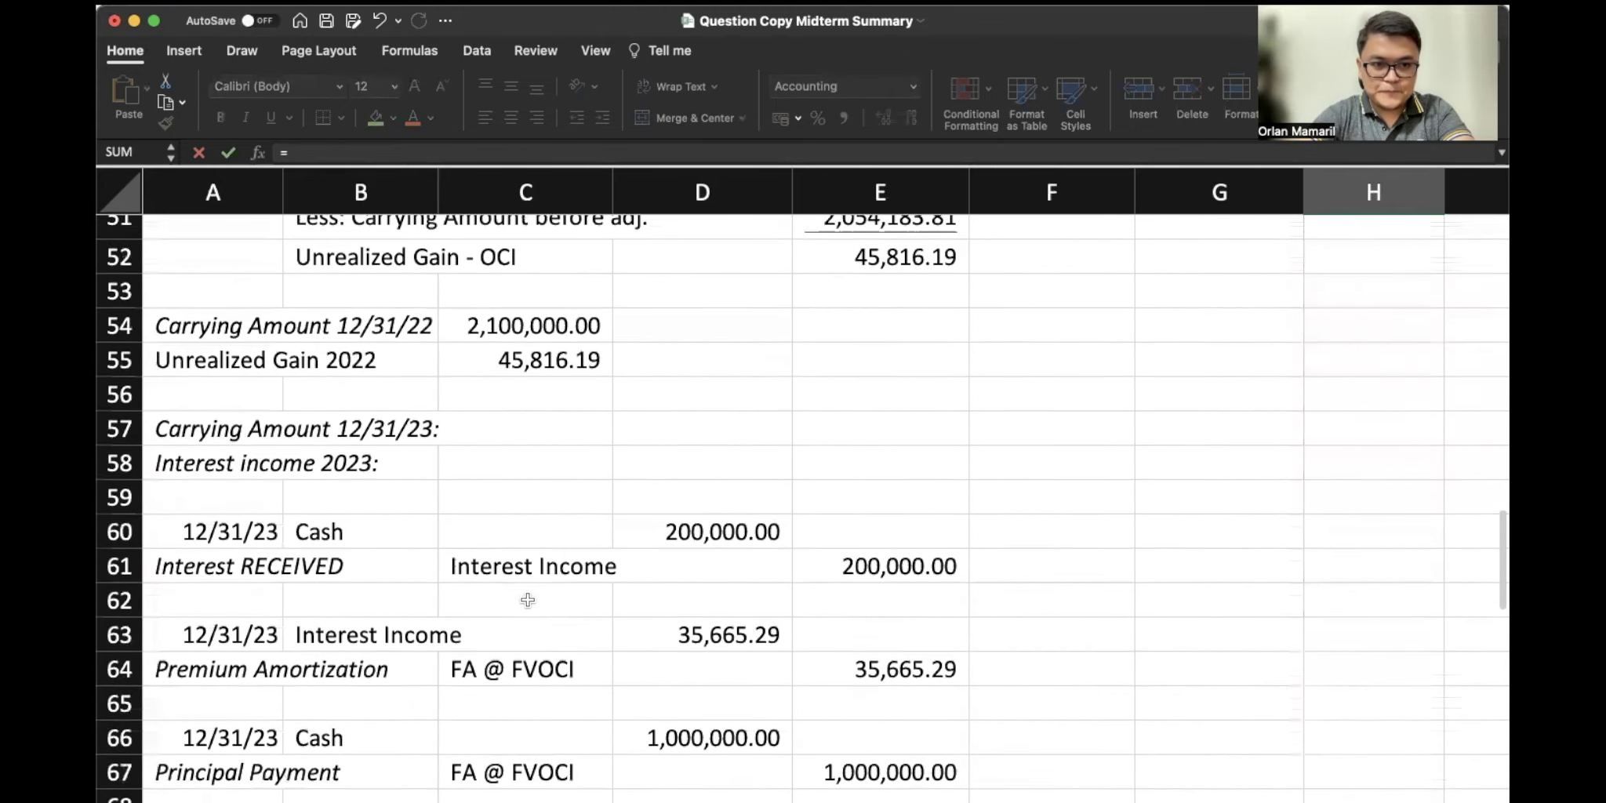
left_click(937, 396)
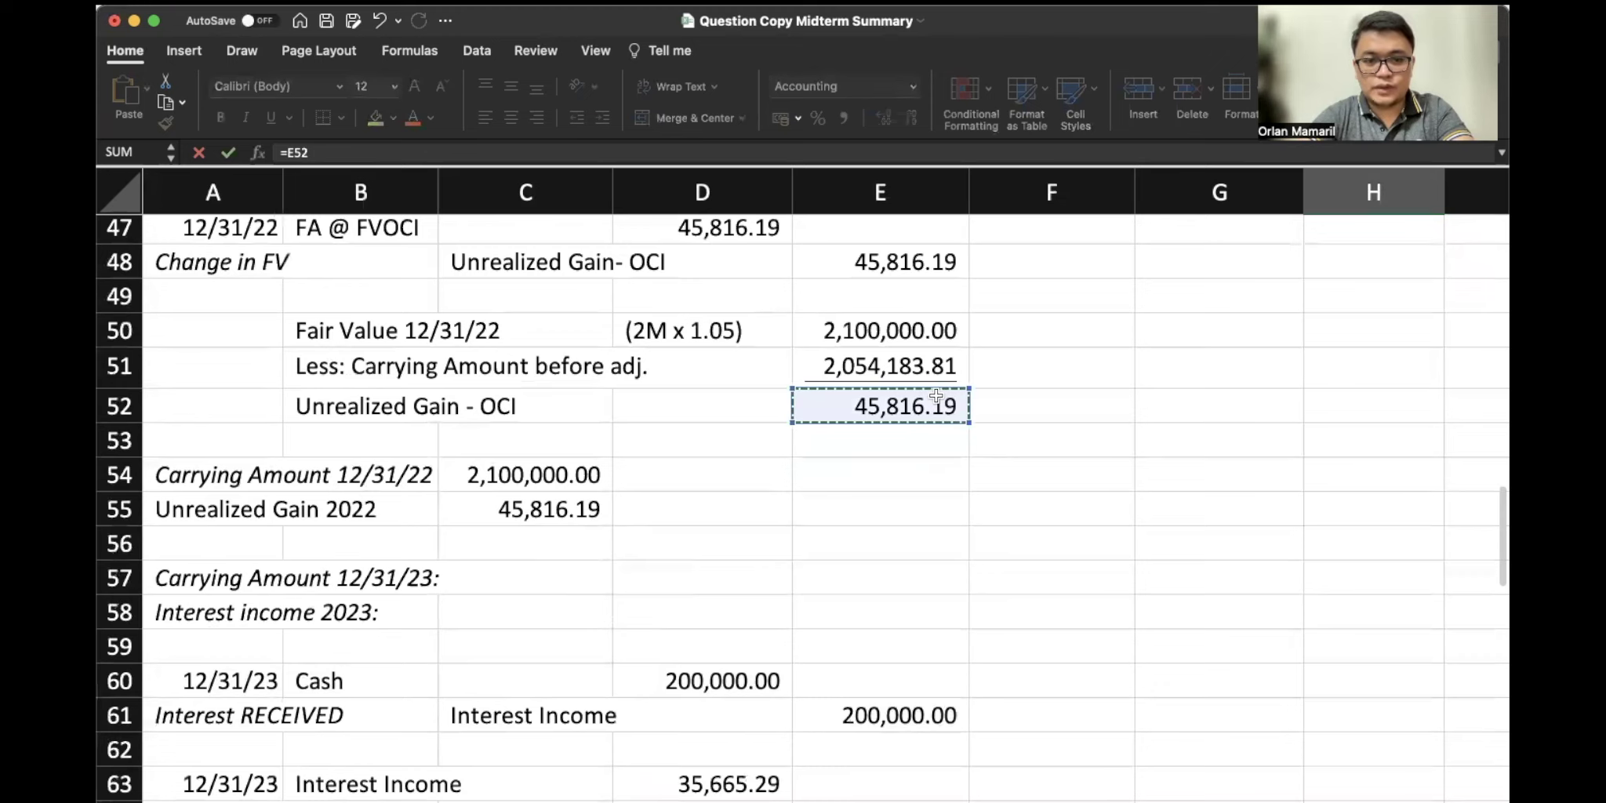
key("Return")
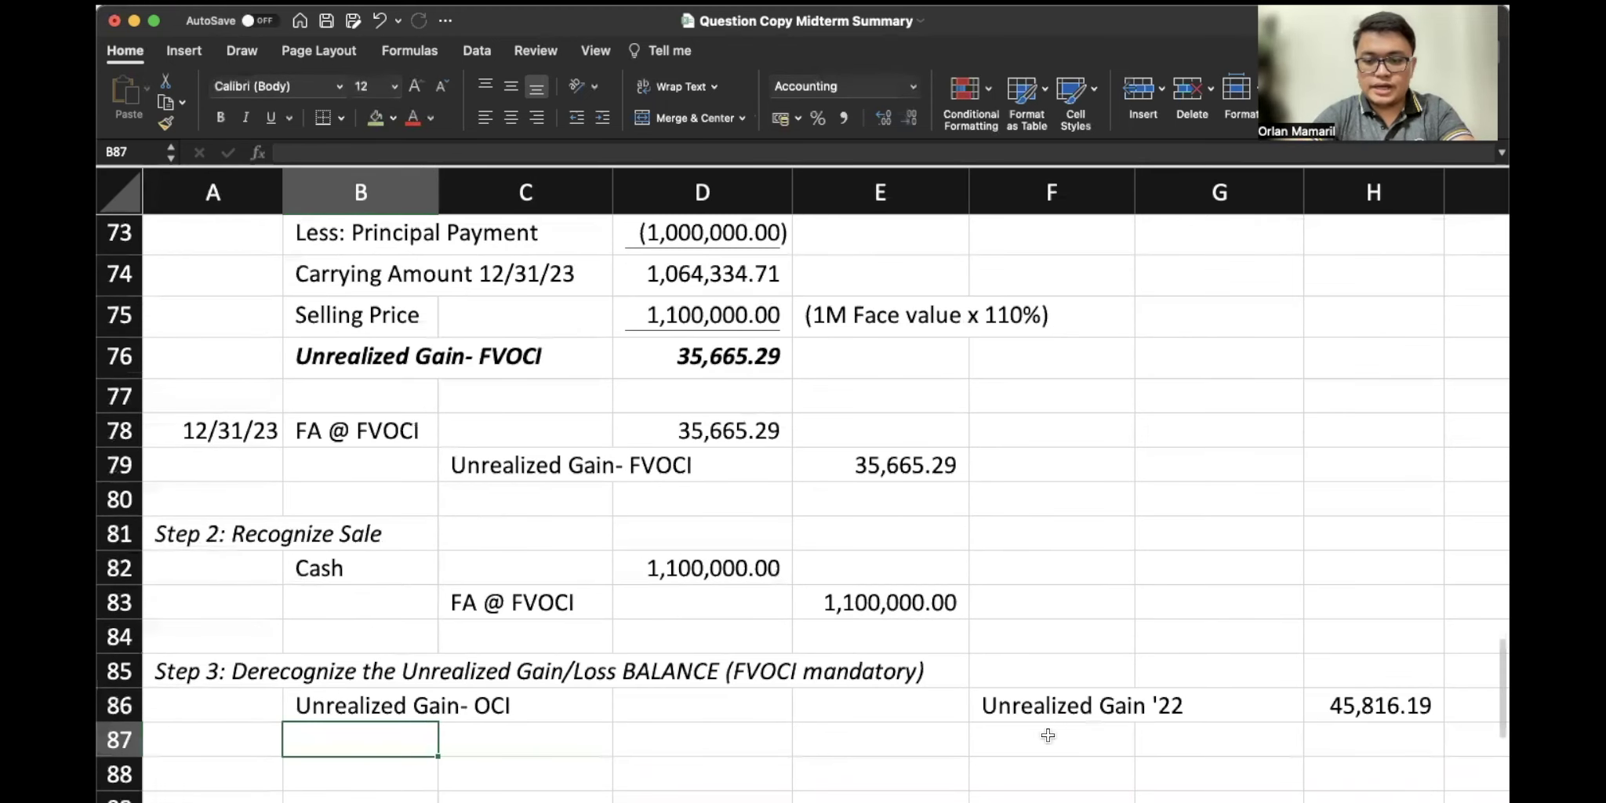
Clear the stray F86 label and label the 2022 gain 'UG 2022' in G86
left_click(1046, 737)
type("U")
key("Escape")
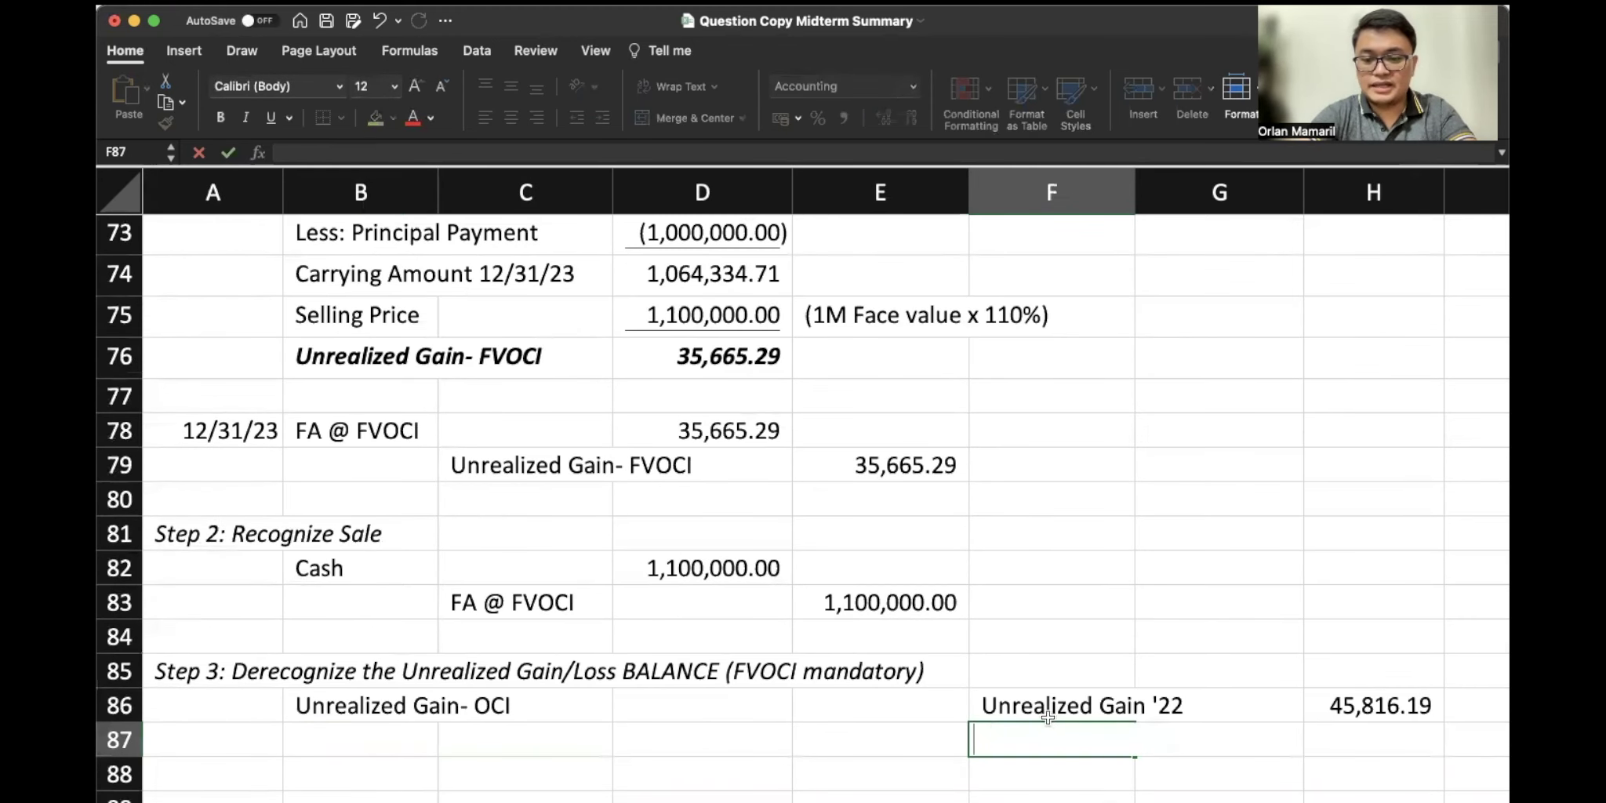
left_click(1045, 705)
key("Delete")
key("Right")
type("UG 202")
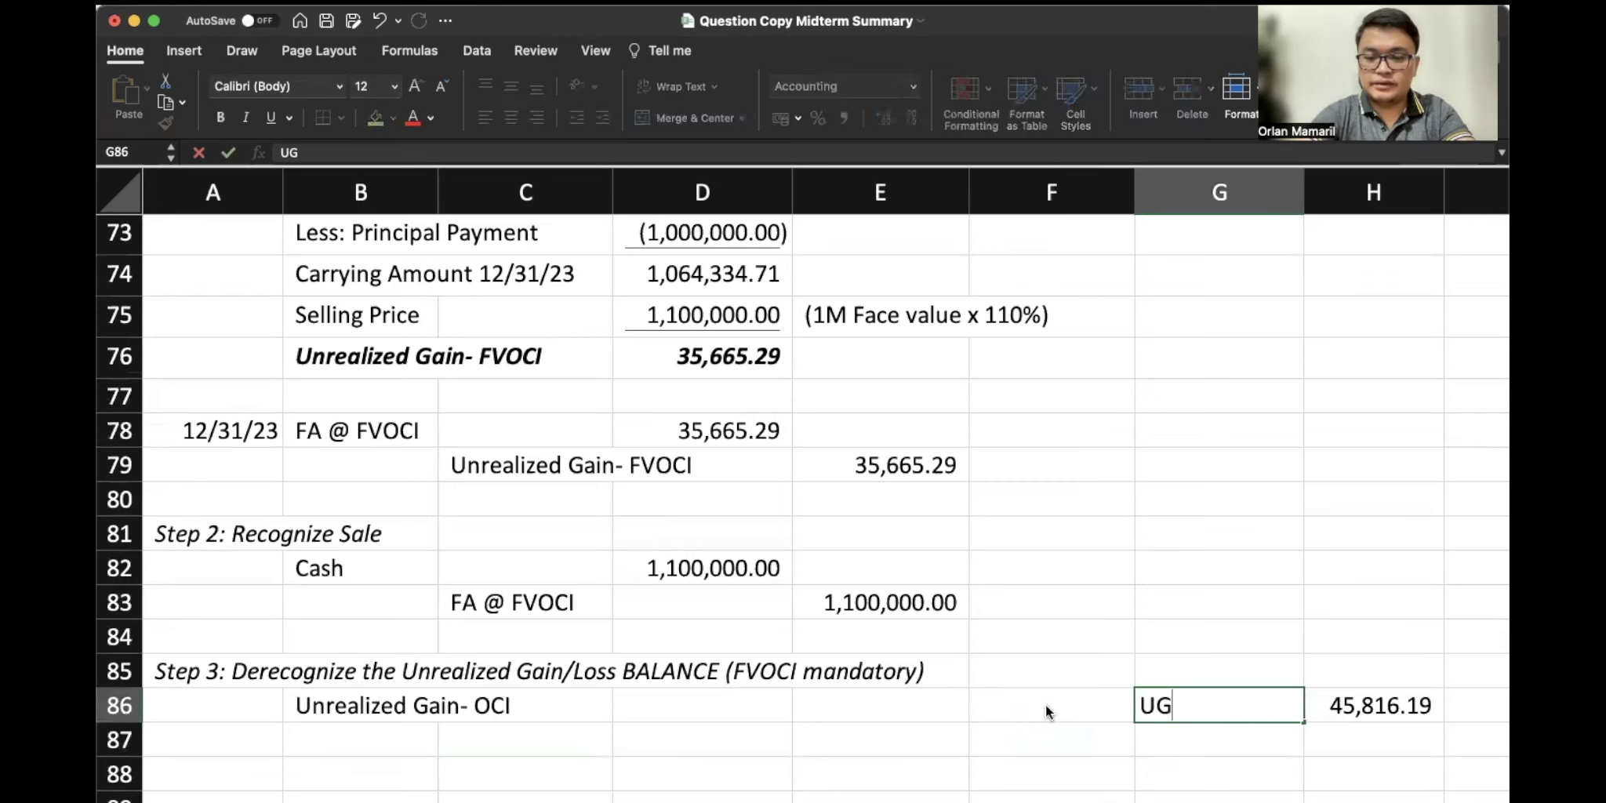
key("BackSpace")
type("022")
key("Return")
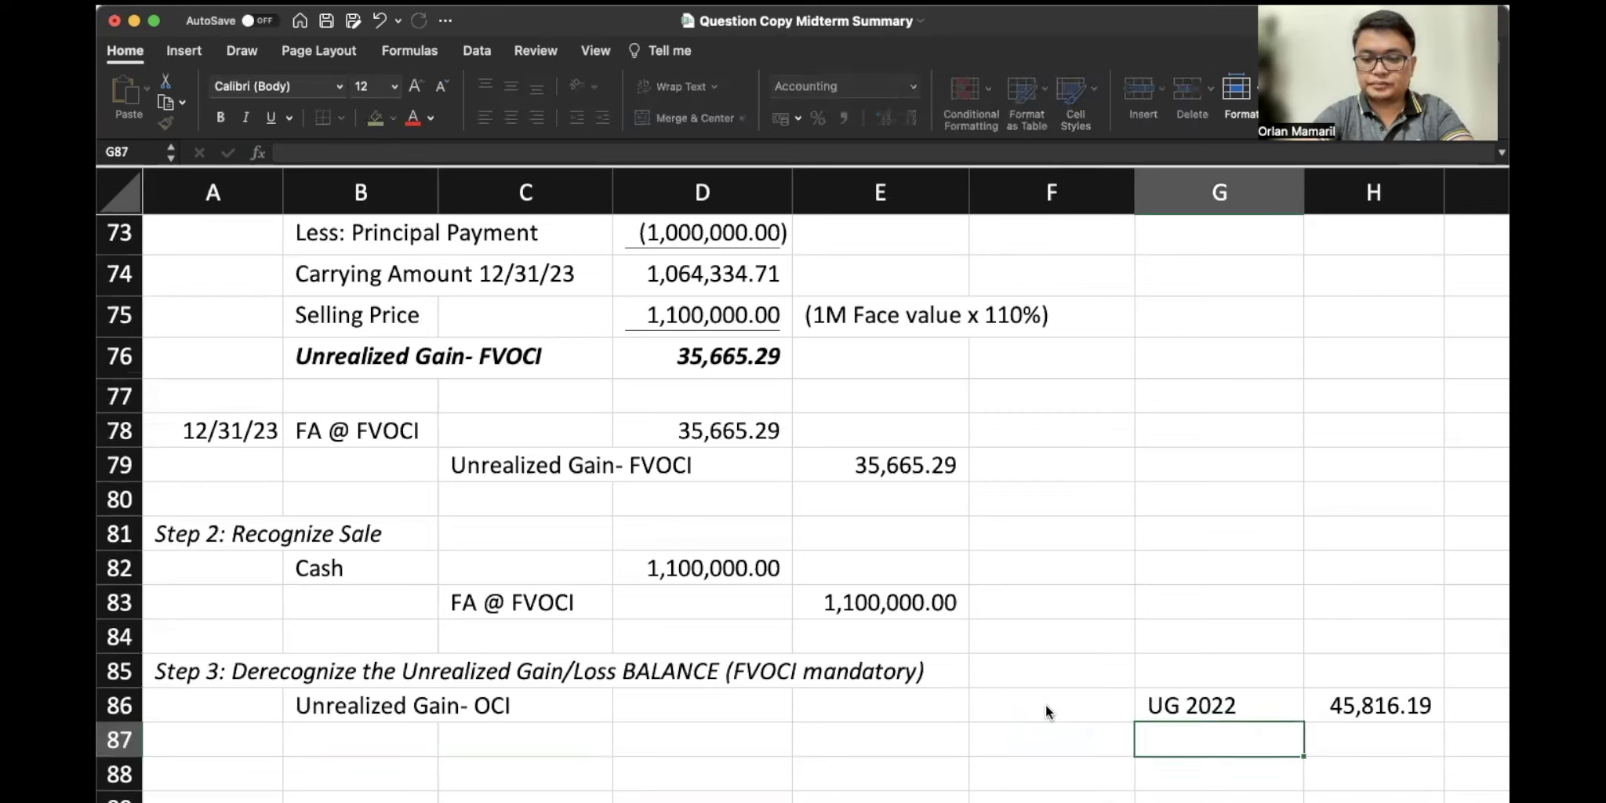
Add 'UG 2023' linked to E79, underline it, and total both gains to 81,481.48 in H88
type("UG 2023")
key("Tab")
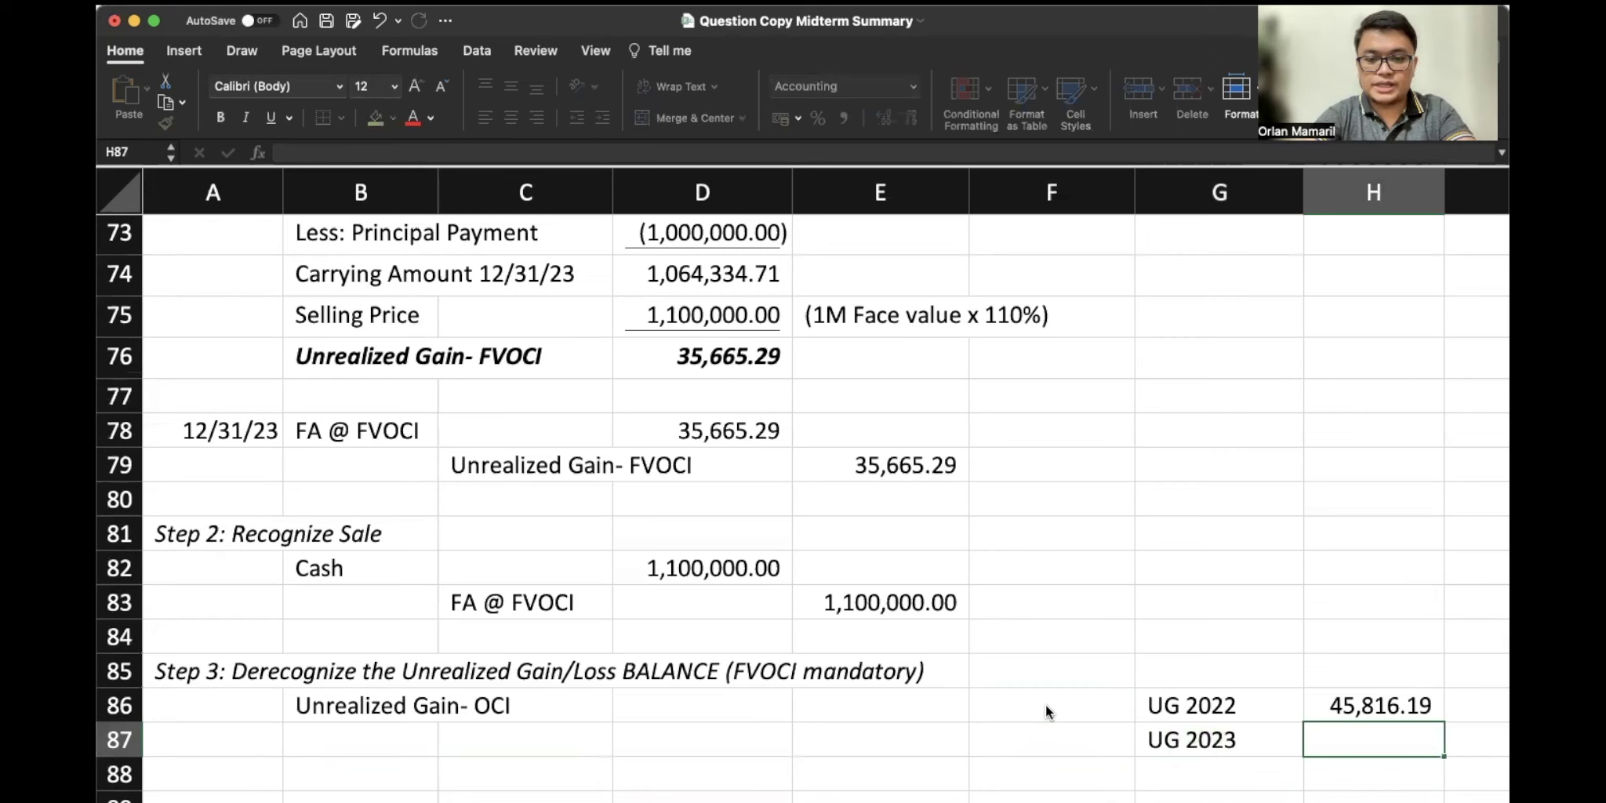
type("=")
left_click(869, 464)
key("Return")
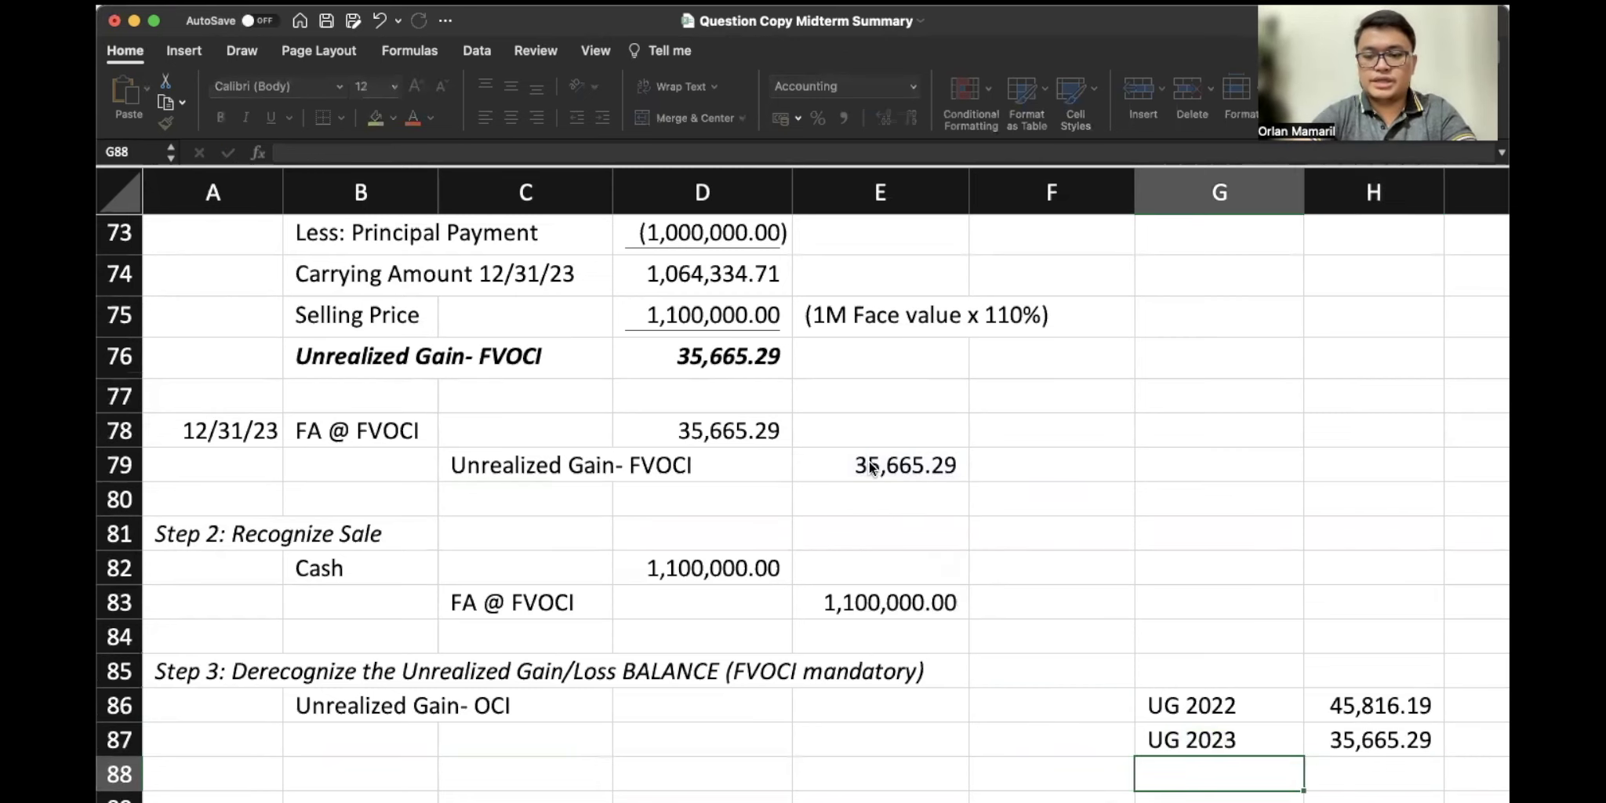
key("Up")
key("super+u")
key("Return")
type("=H86+H87")
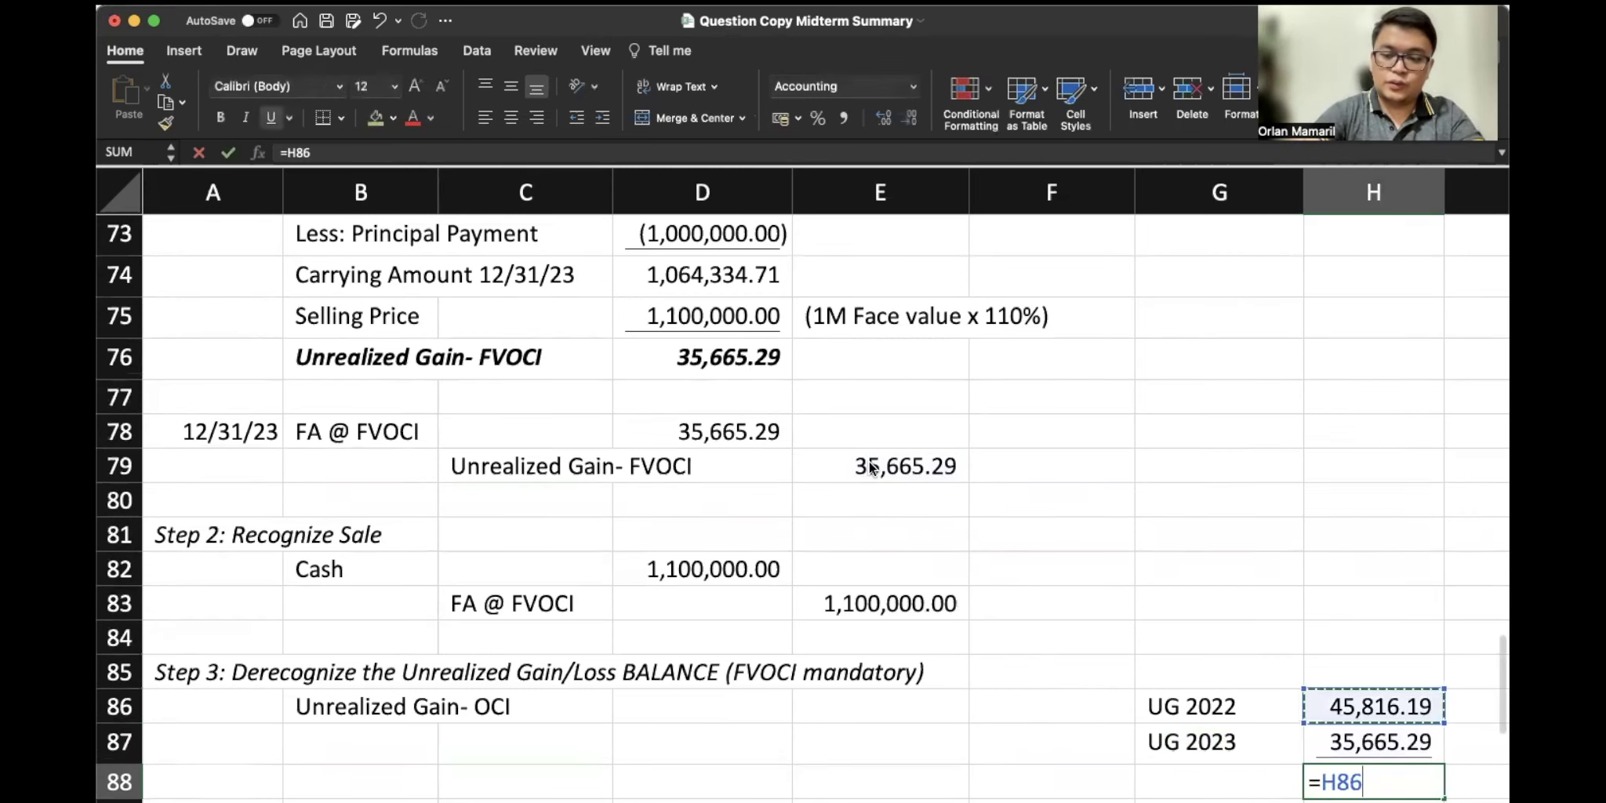
key("Return")
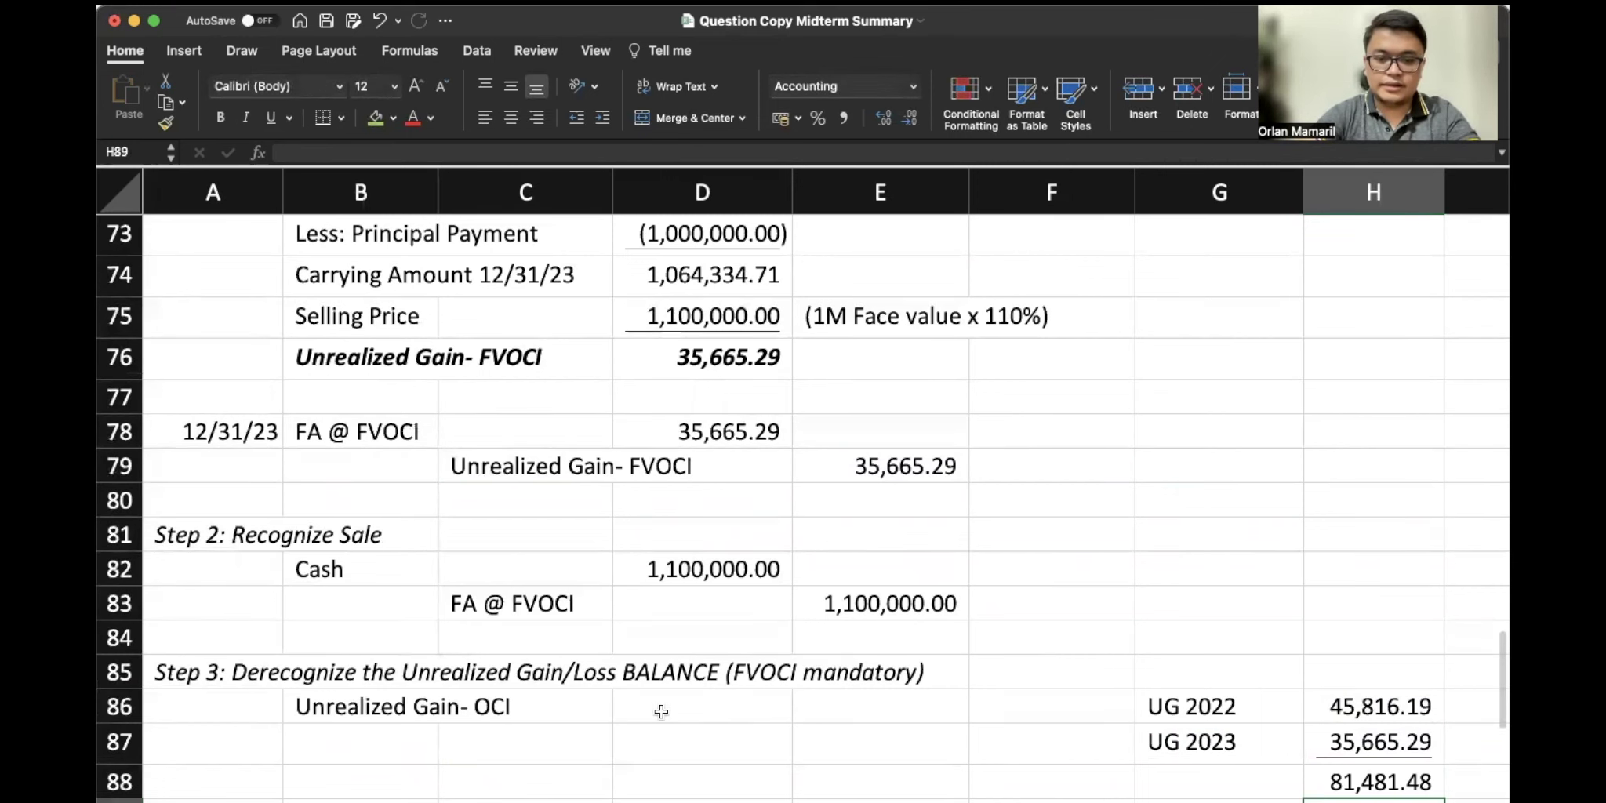
left_click(661, 712)
Debit Unrealized Gain- OCI in D86 with =H88, the 81,481.48 total
type("=")
left_click(1323, 783)
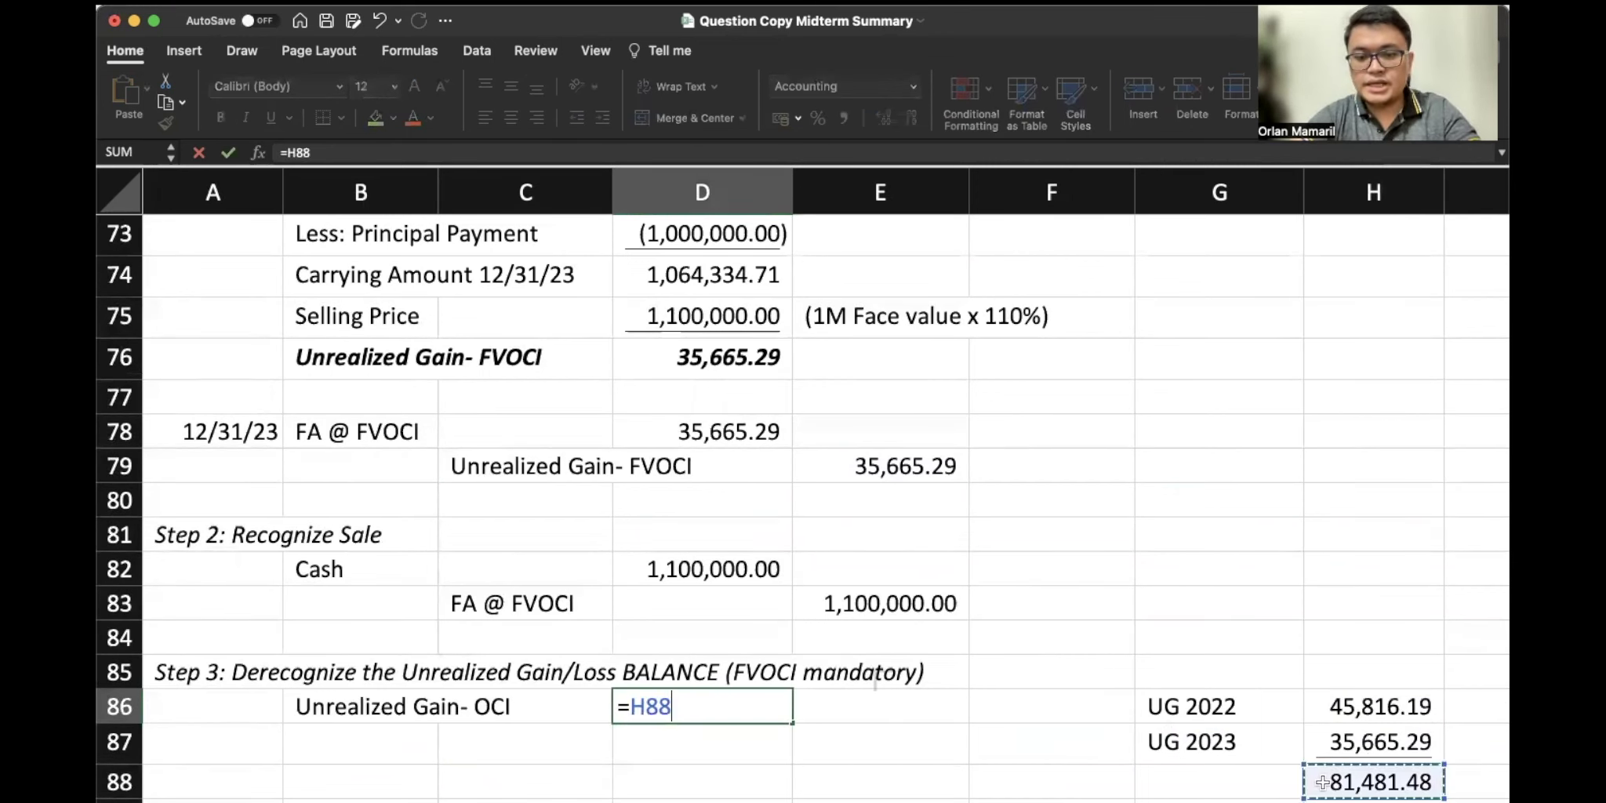
key("Return")
Credit 'Gain on Investment' with =D86 in row 87 and make that line bold italic
key("Left")
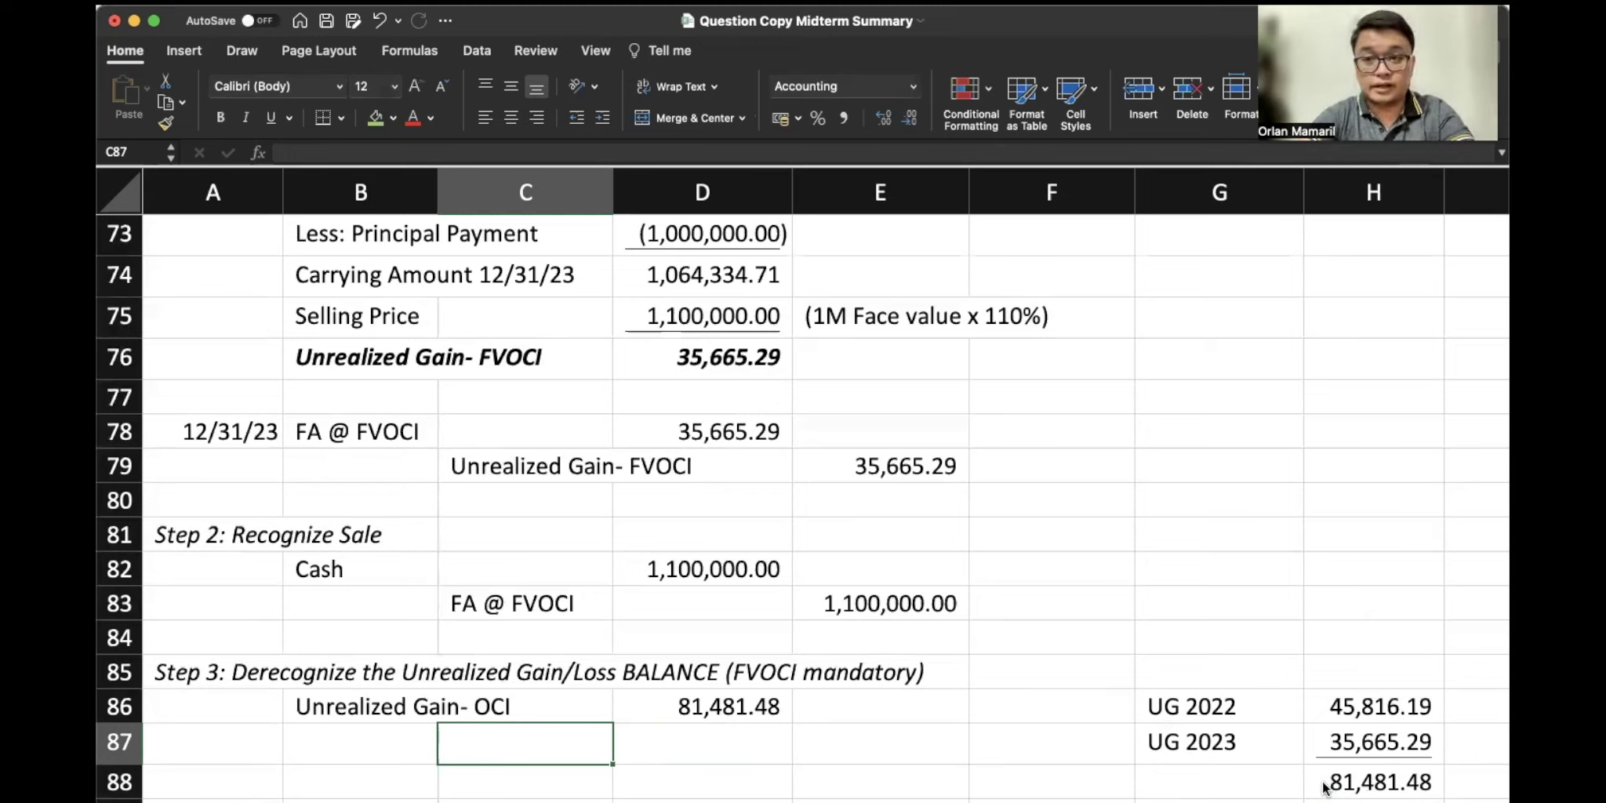
type("Gain on")
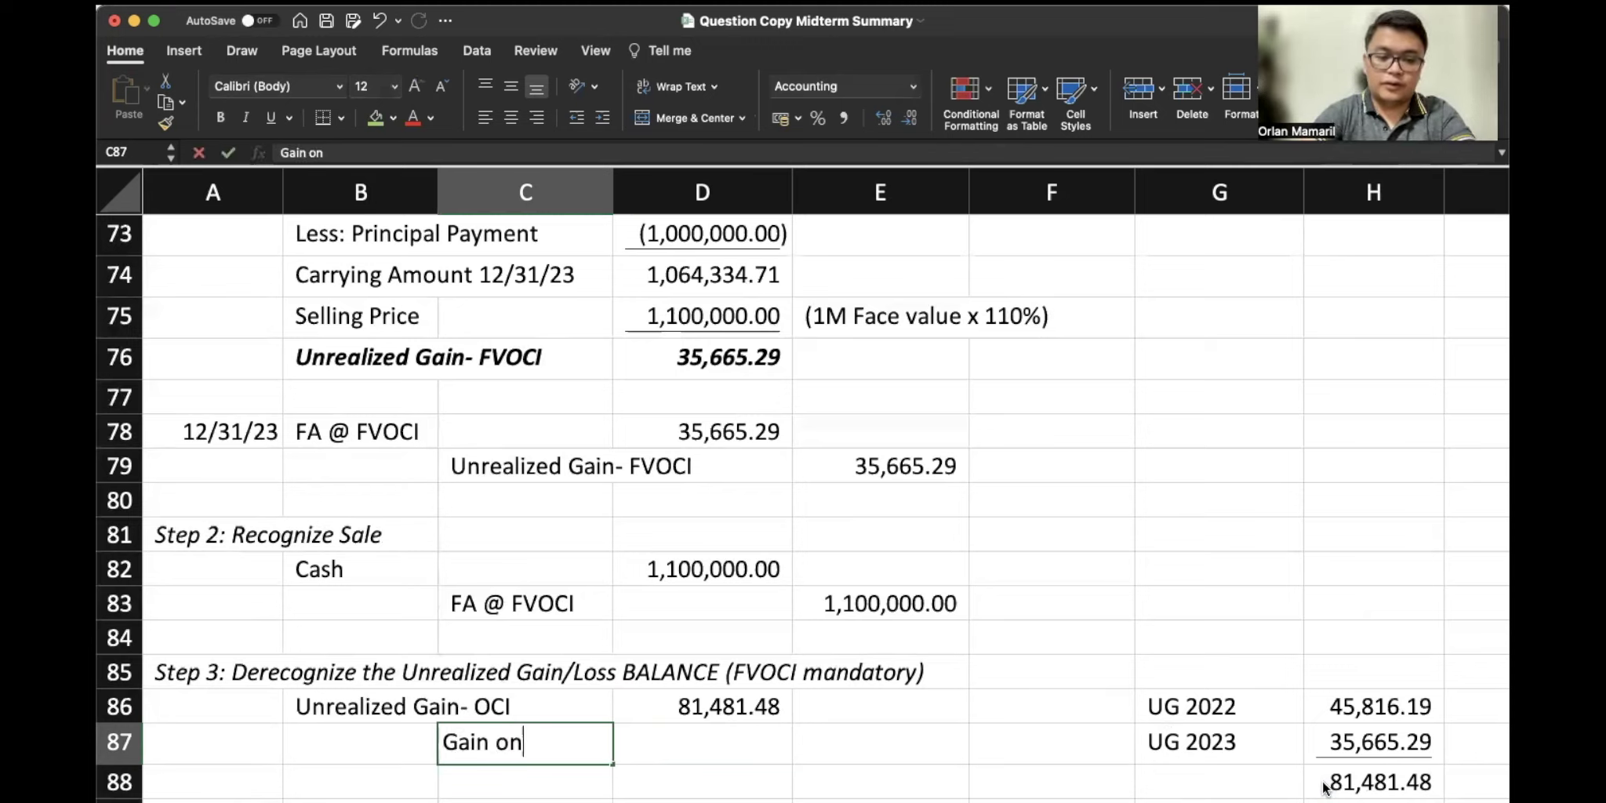
type(" Investment")
key("Tab")
key("Tab")
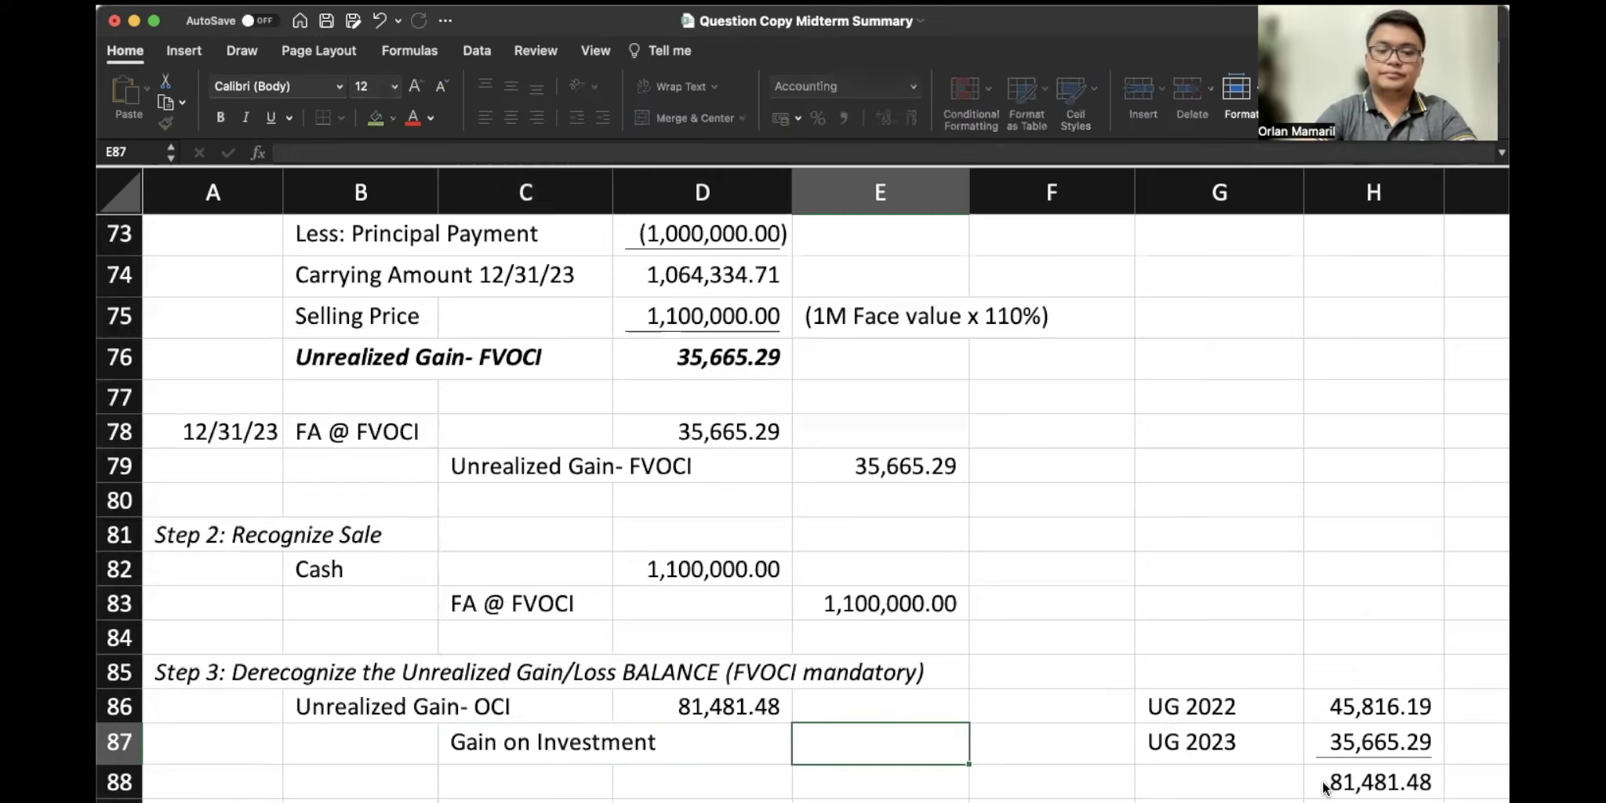
type("=D86")
key("Return")
key("Up")
key("shift+Right")
key("shift+Right")
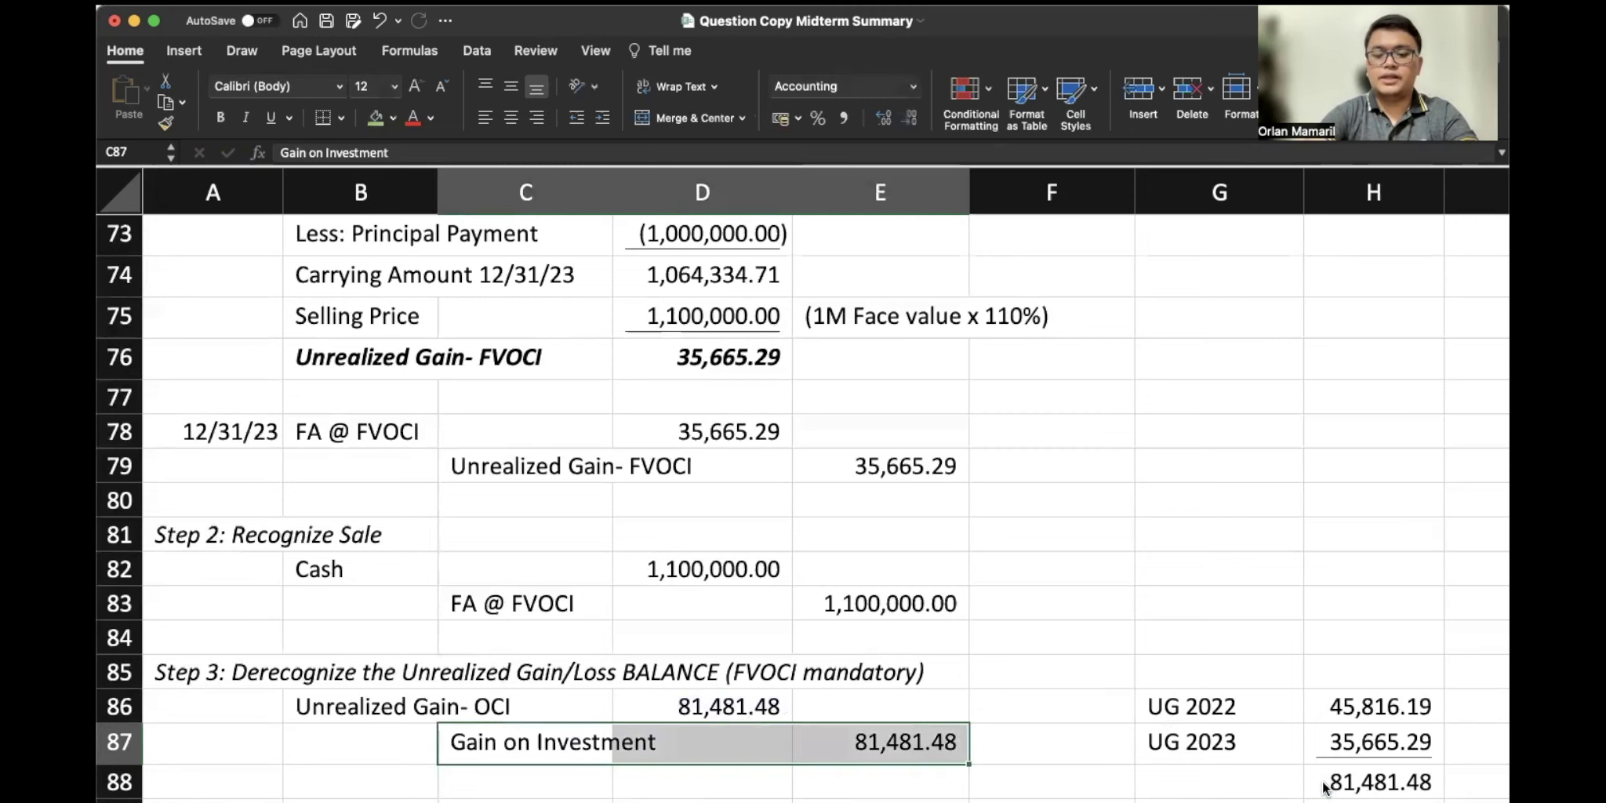
key("super+b")
key("super+i")
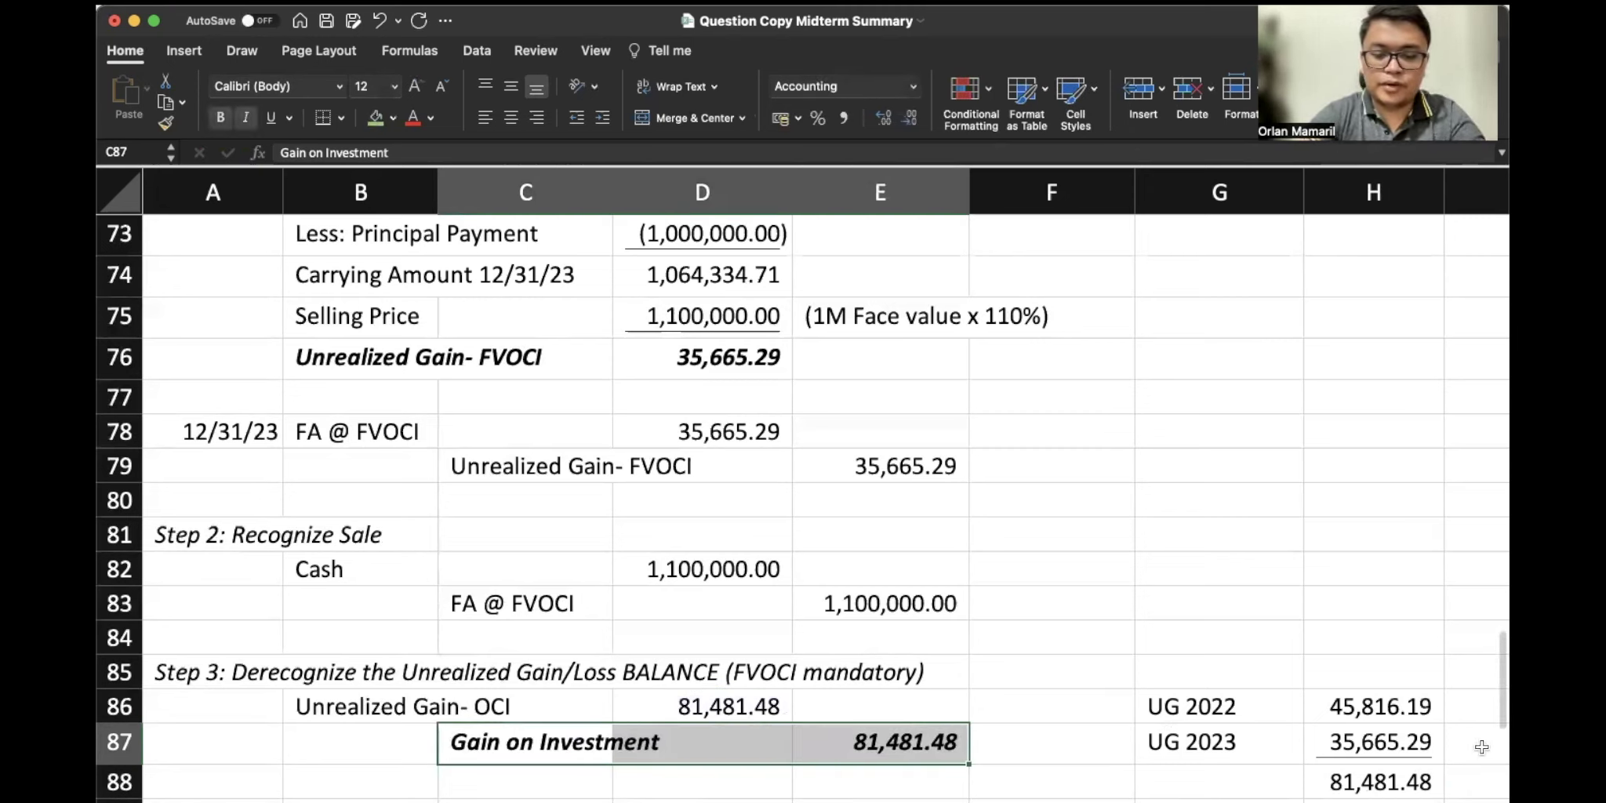